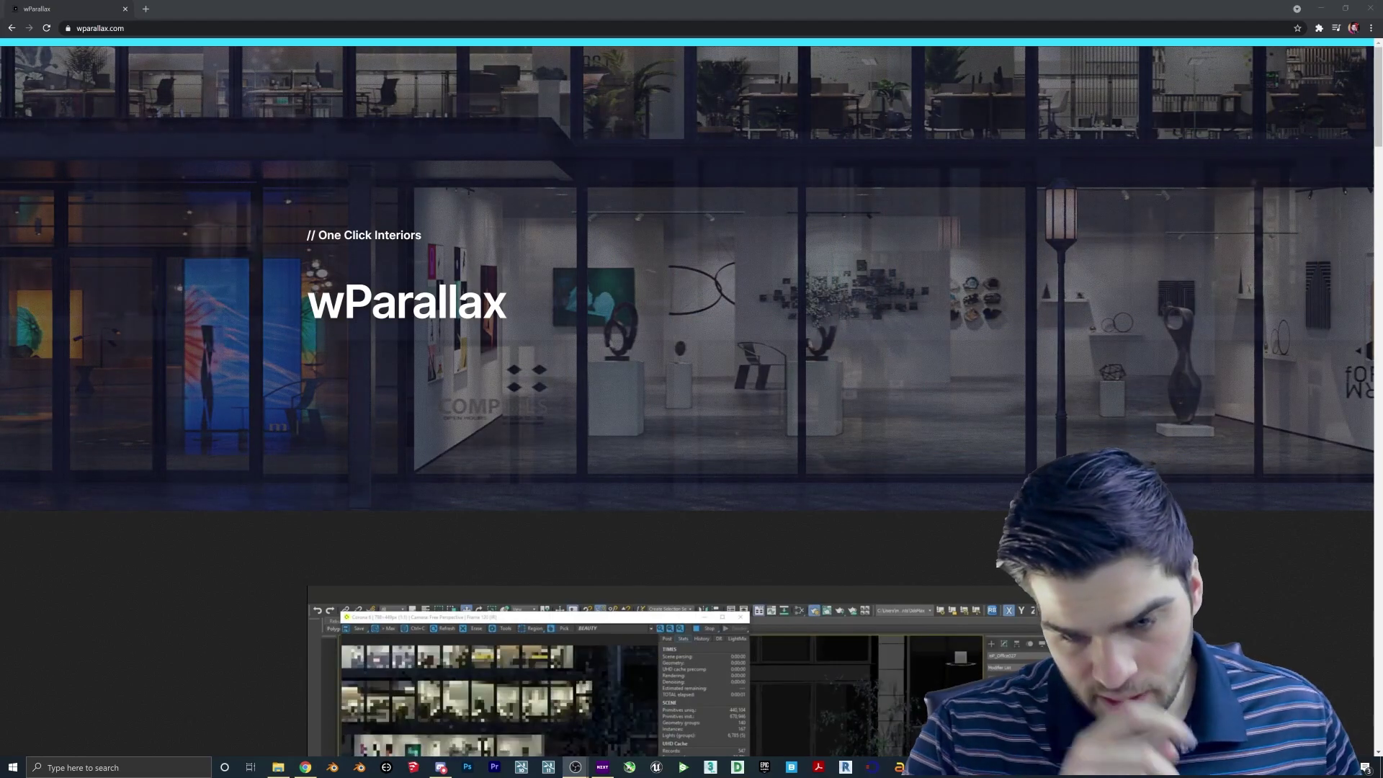
Look over the wParallax intro video and the introduction to the Rooms, Offices and Retail collections.
scroll(351, 466, "down", 3)
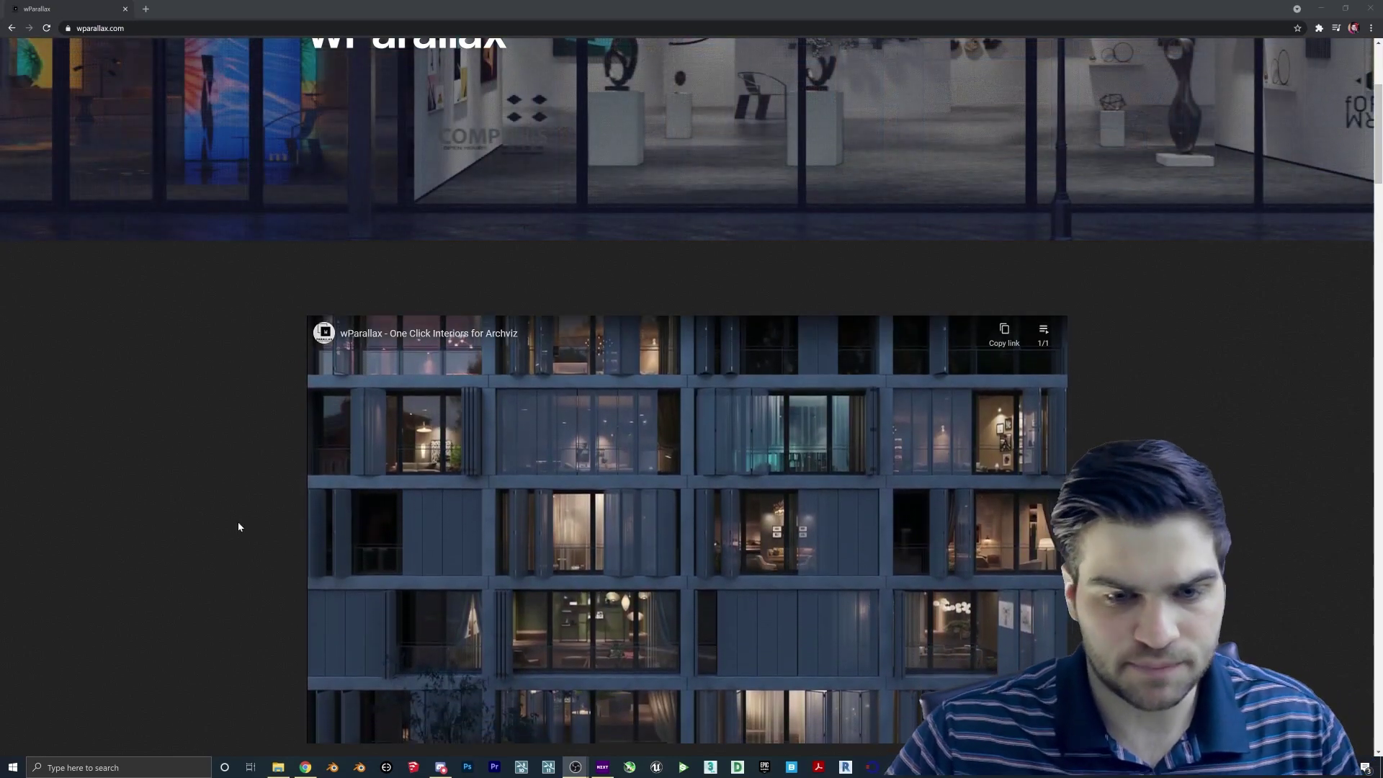
scroll(246, 497, "down", 2)
scroll(245, 493, "up", 1)
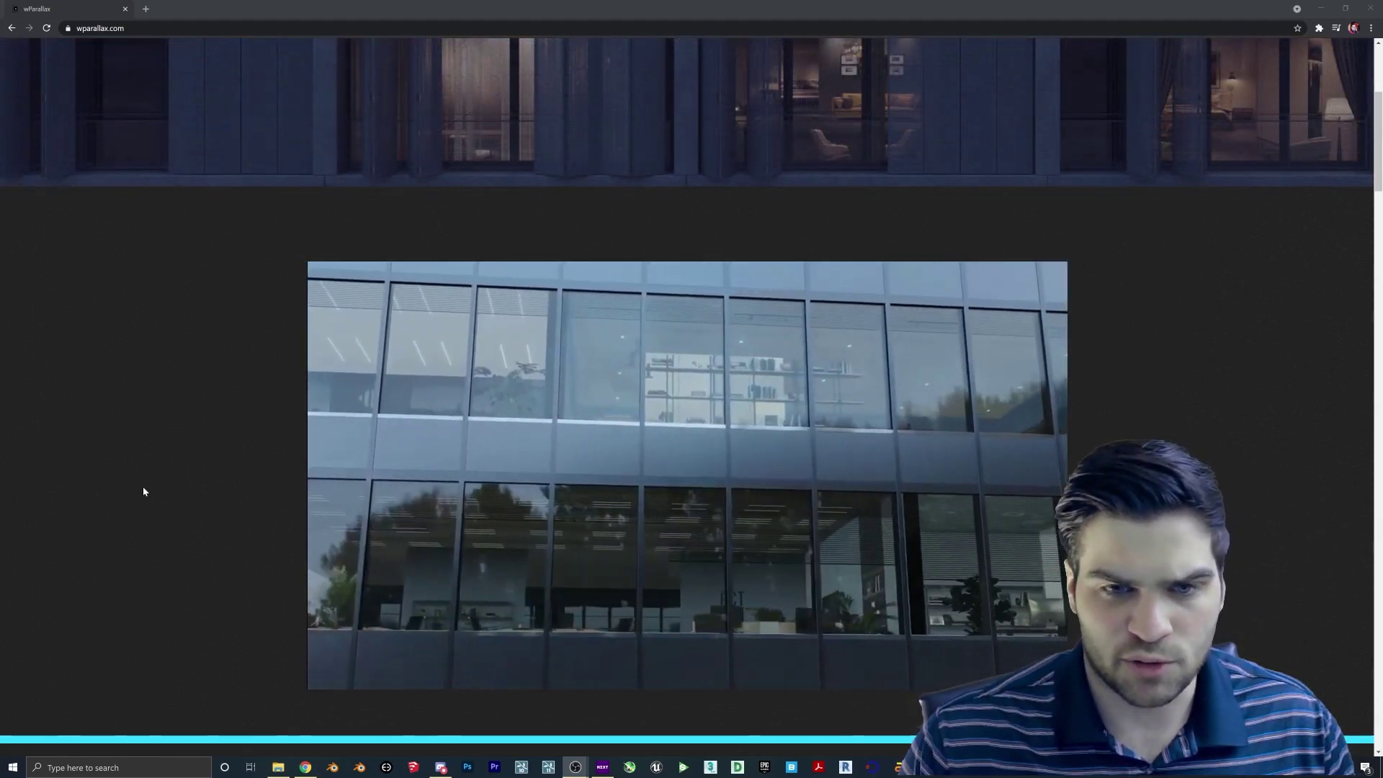
scroll(238, 471, "down", 2)
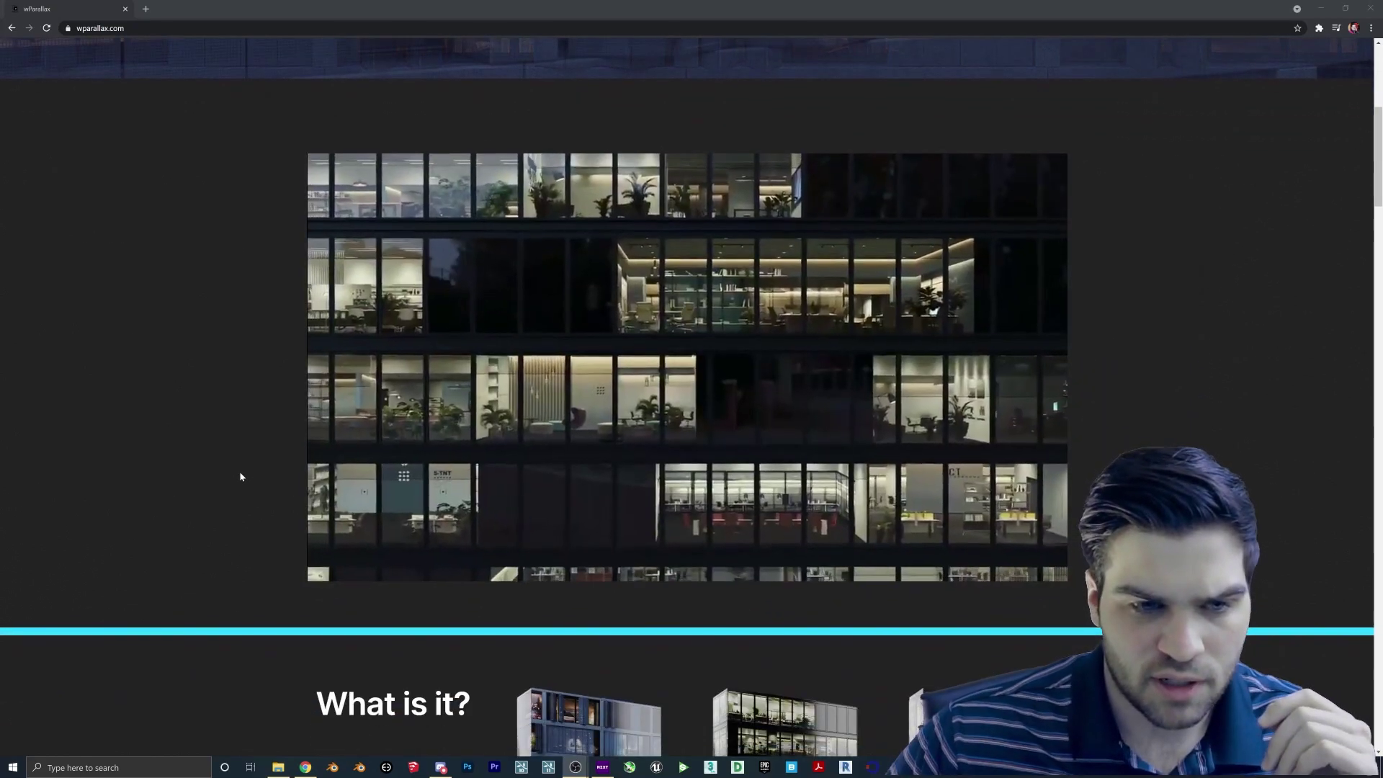
scroll(241, 476, "down", 1)
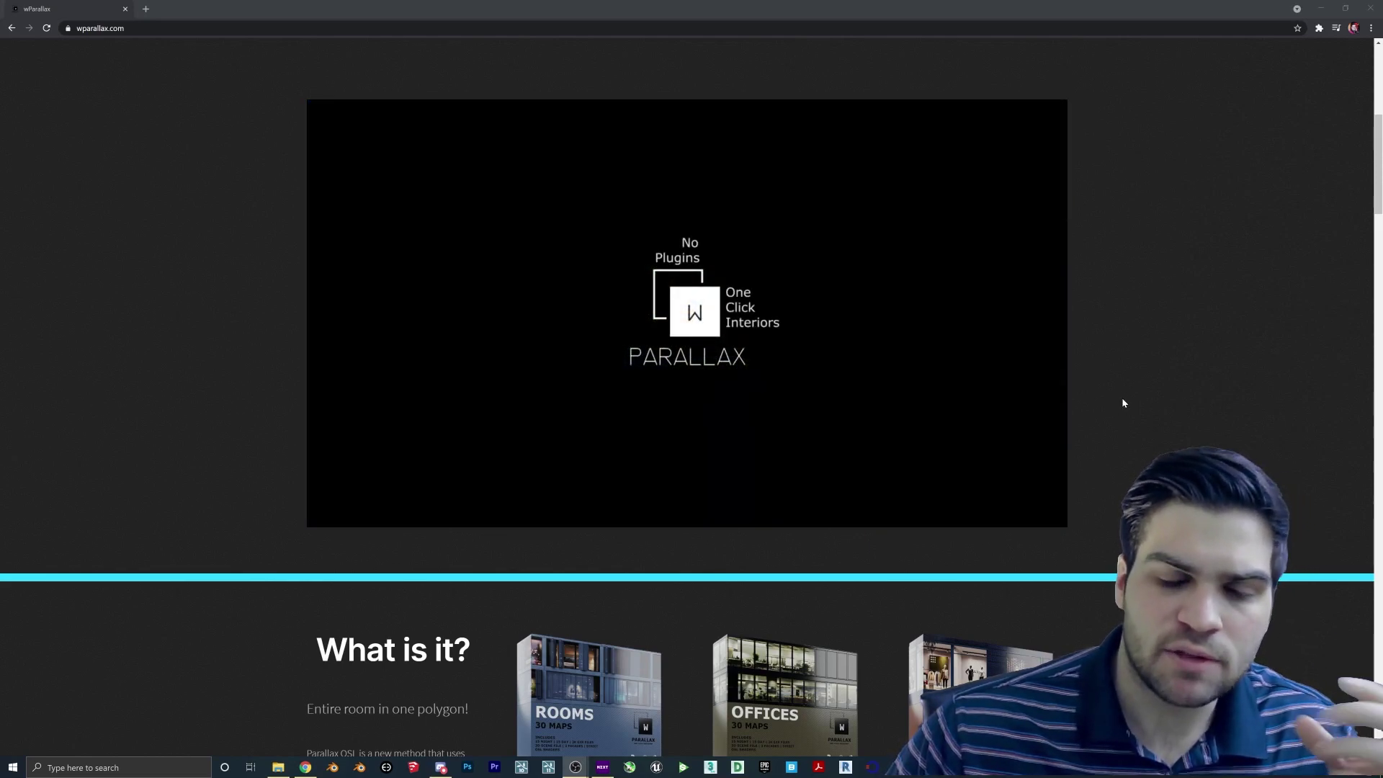
scroll(1116, 397, "down", 2)
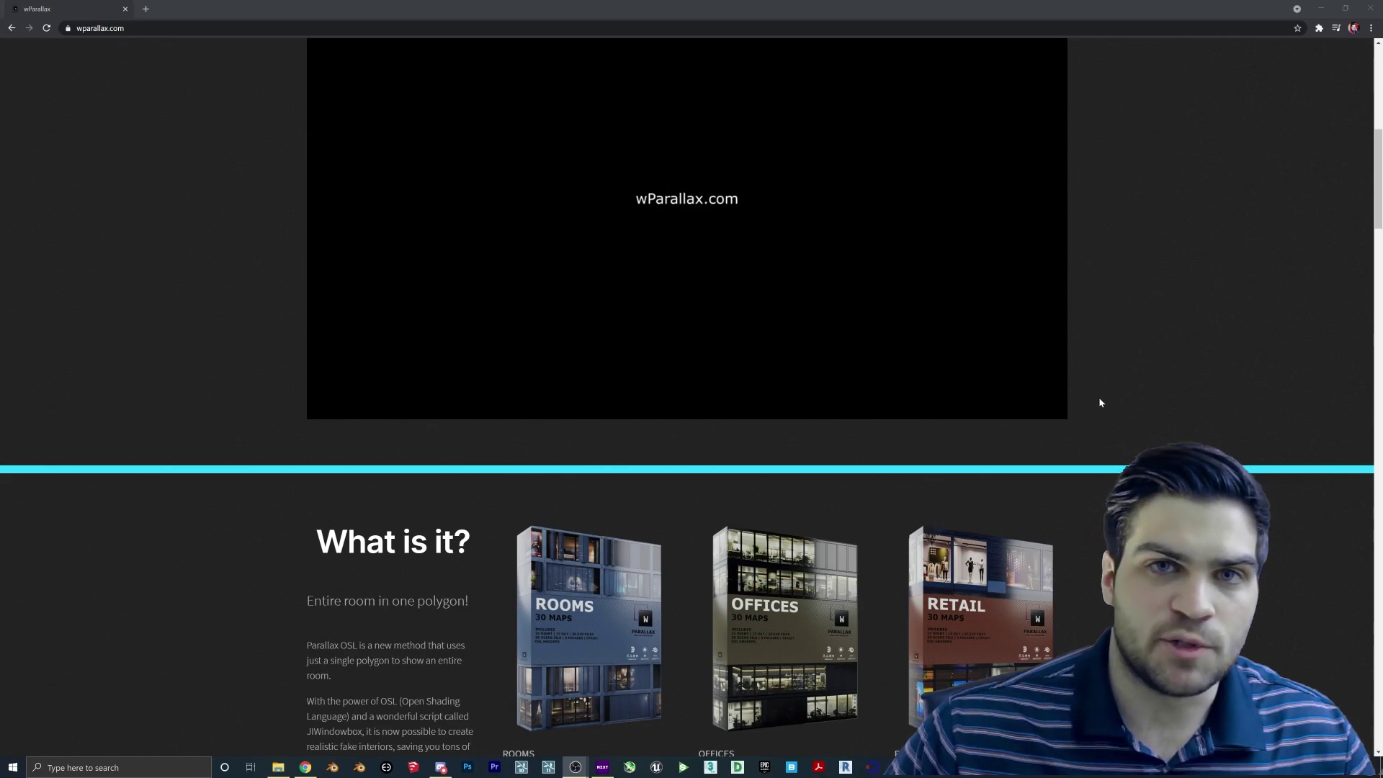
scroll(1104, 400, "up", 2)
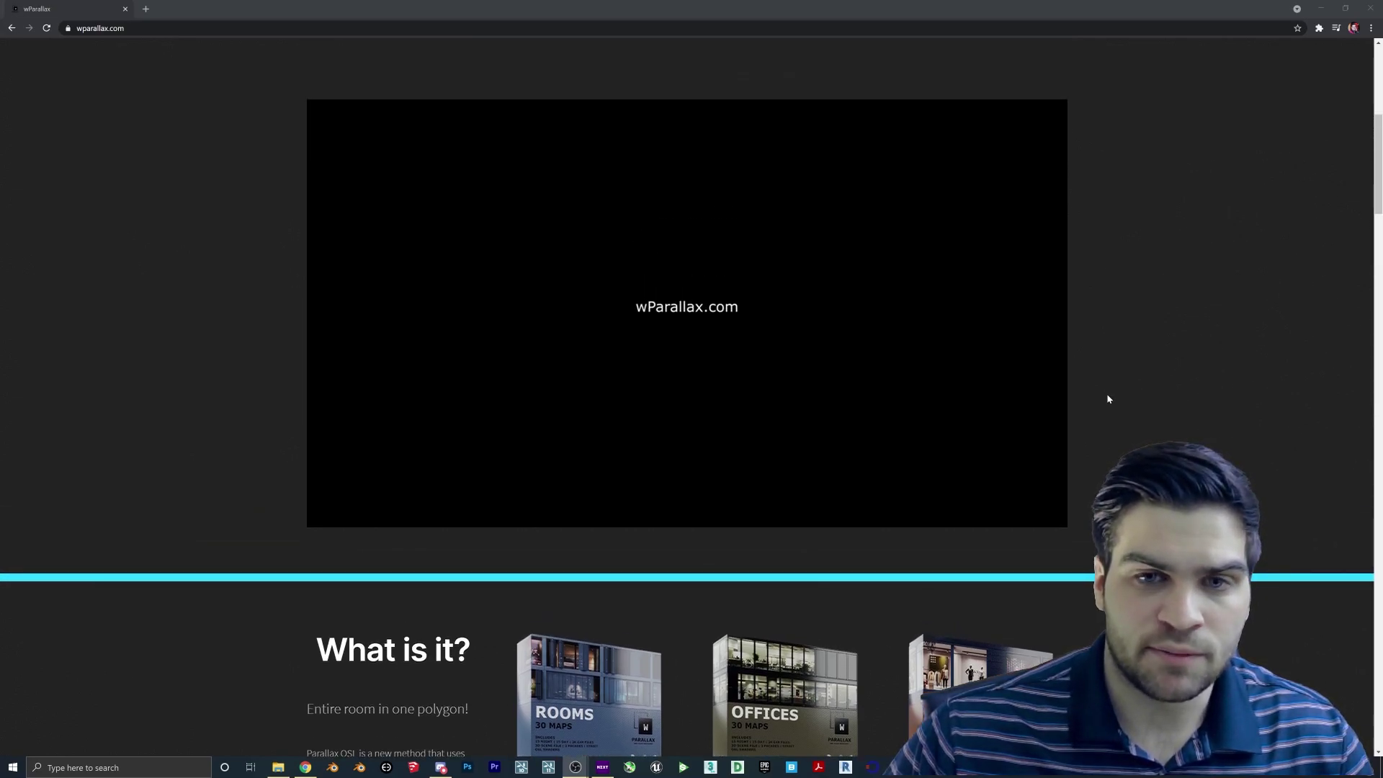
scroll(1108, 396, "down", 4)
scroll(1116, 392, "up", 1)
scroll(1123, 394, "up", 1)
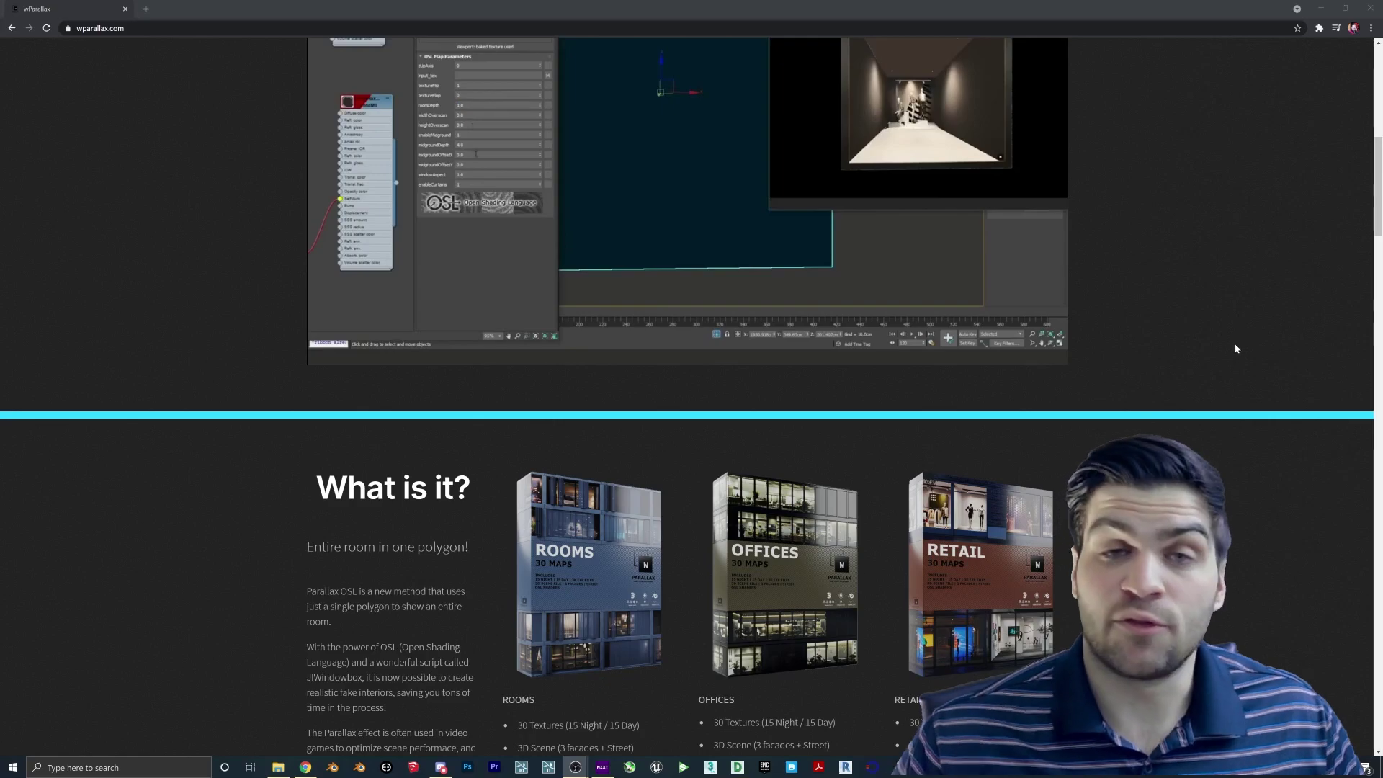
Review the wParallax features, free scene offer, image gallery, and collection contents and prices.
scroll(1236, 349, "down", 15)
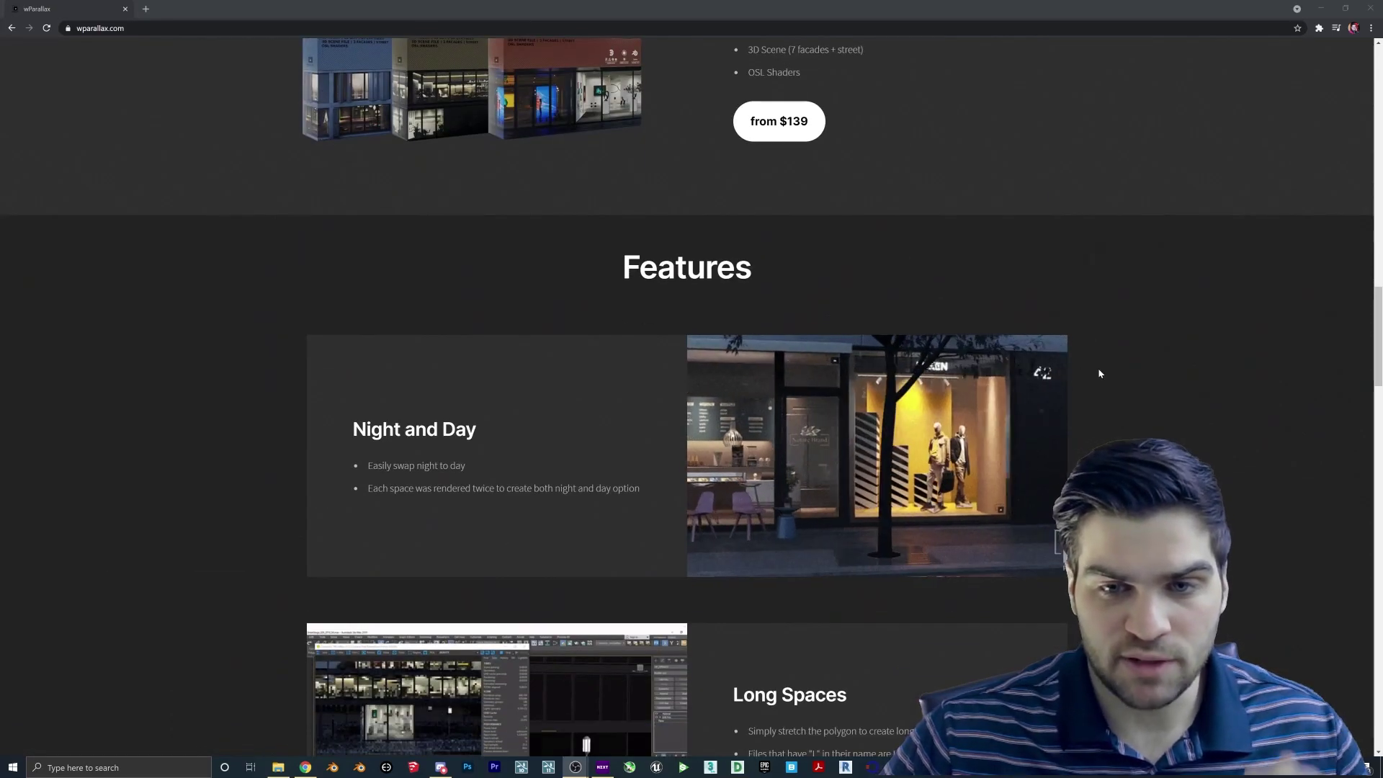
scroll(1105, 367, "down", 2)
scroll(1124, 350, "down", 7)
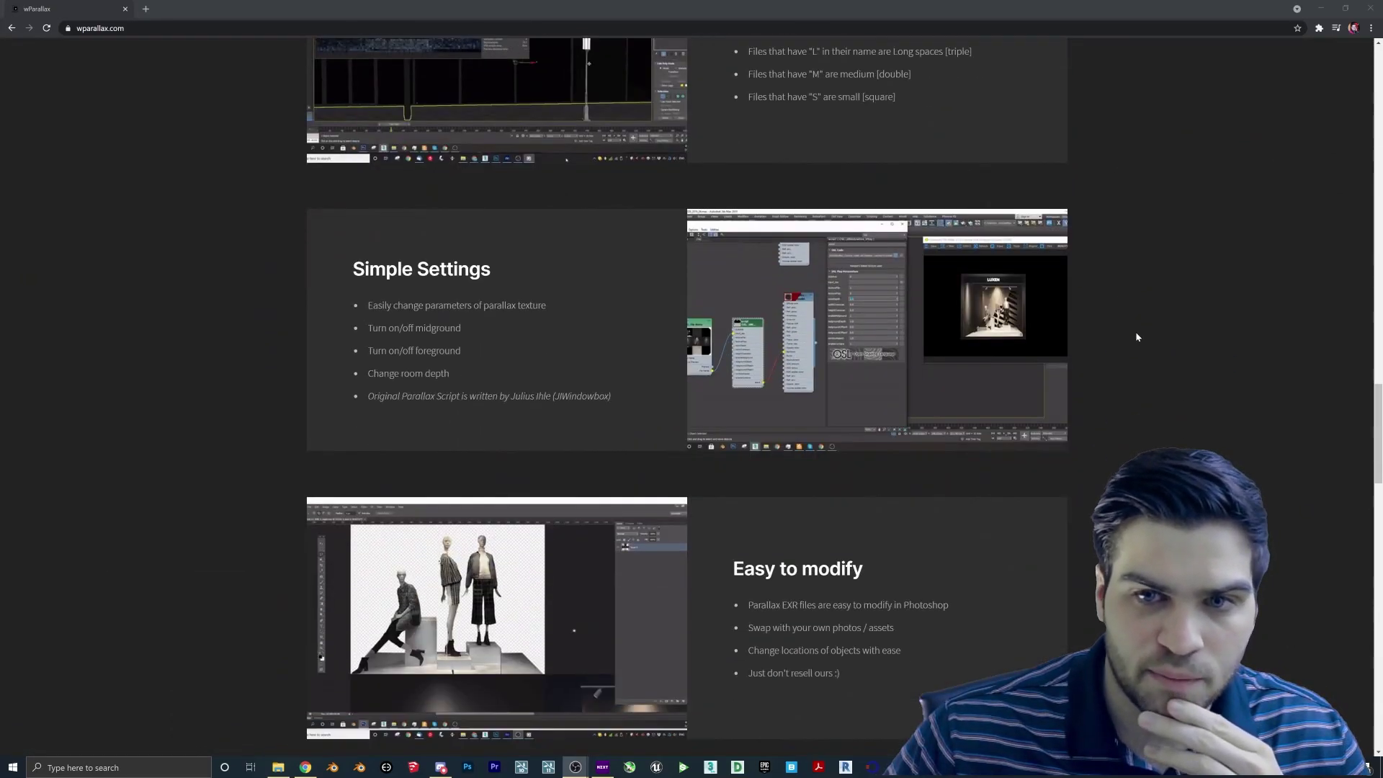
scroll(1134, 335, "down", 15)
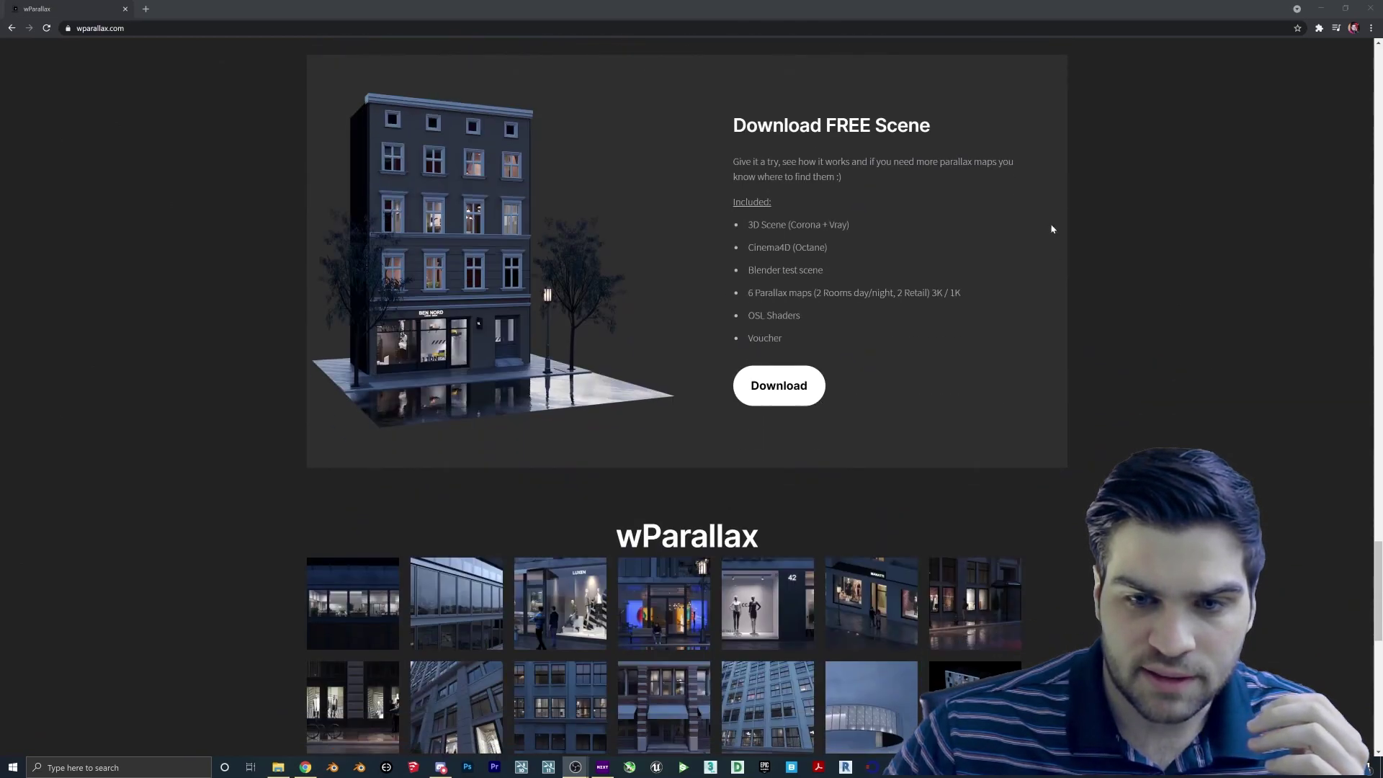
scroll(1030, 356, "up", 2)
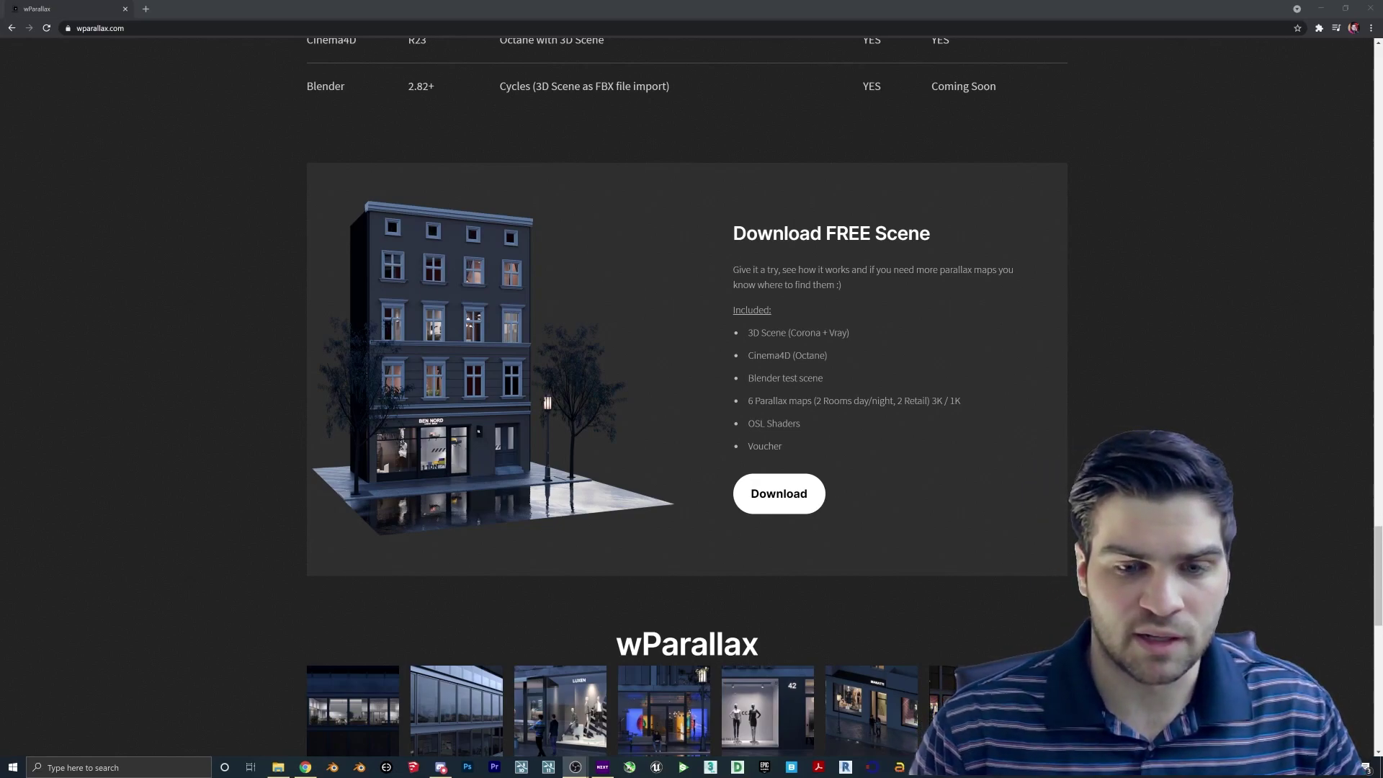
scroll(439, 527, "down", 12)
scroll(333, 560, "up", 15)
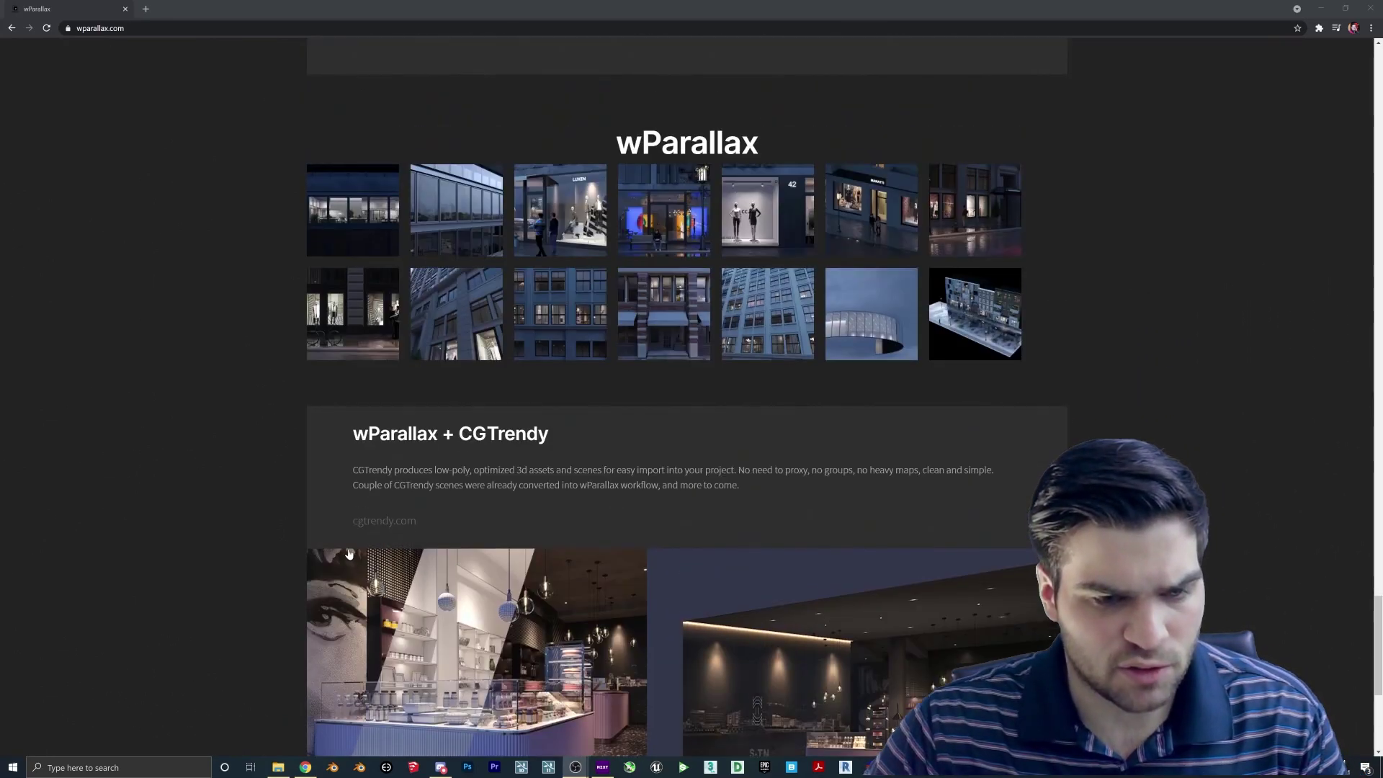
scroll(411, 540, "up", 15)
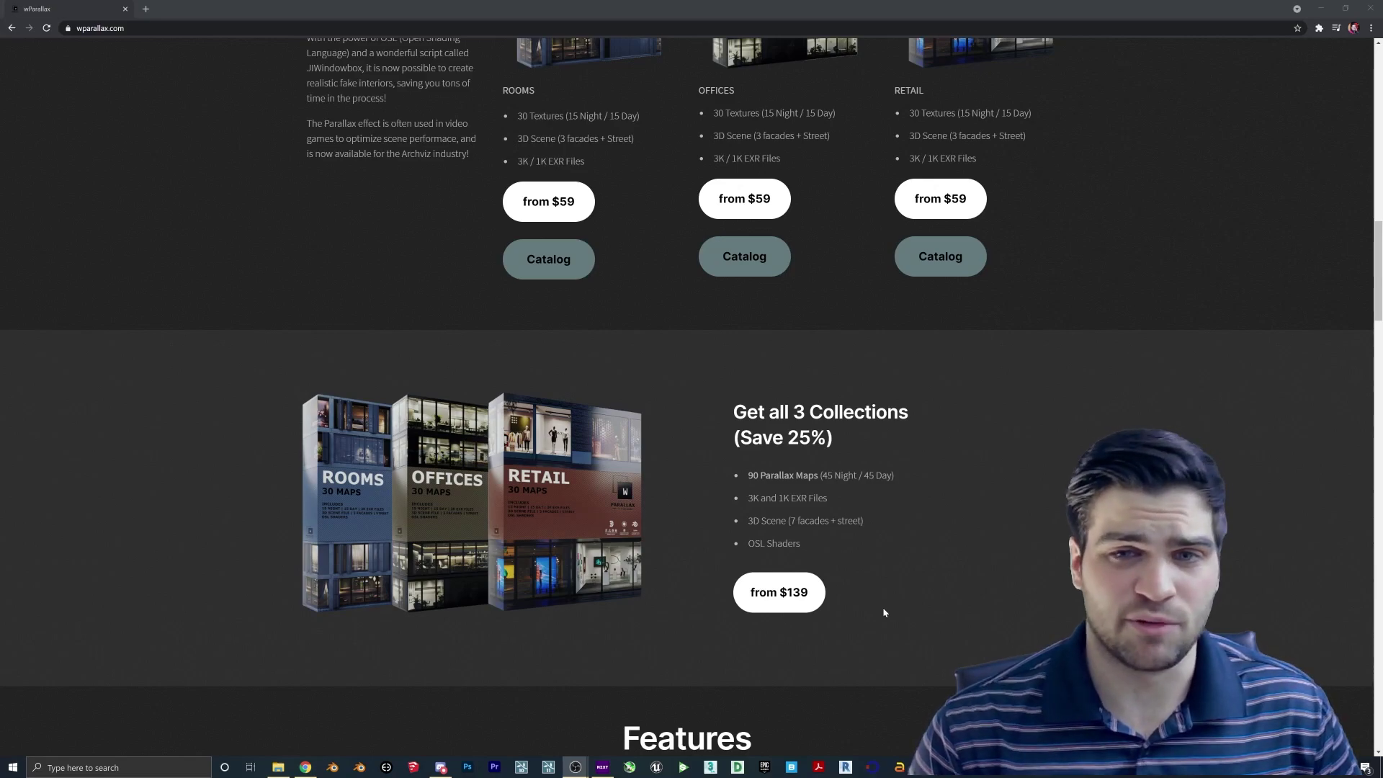
scroll(626, 472, "up", 3)
scroll(657, 469, "down", 6)
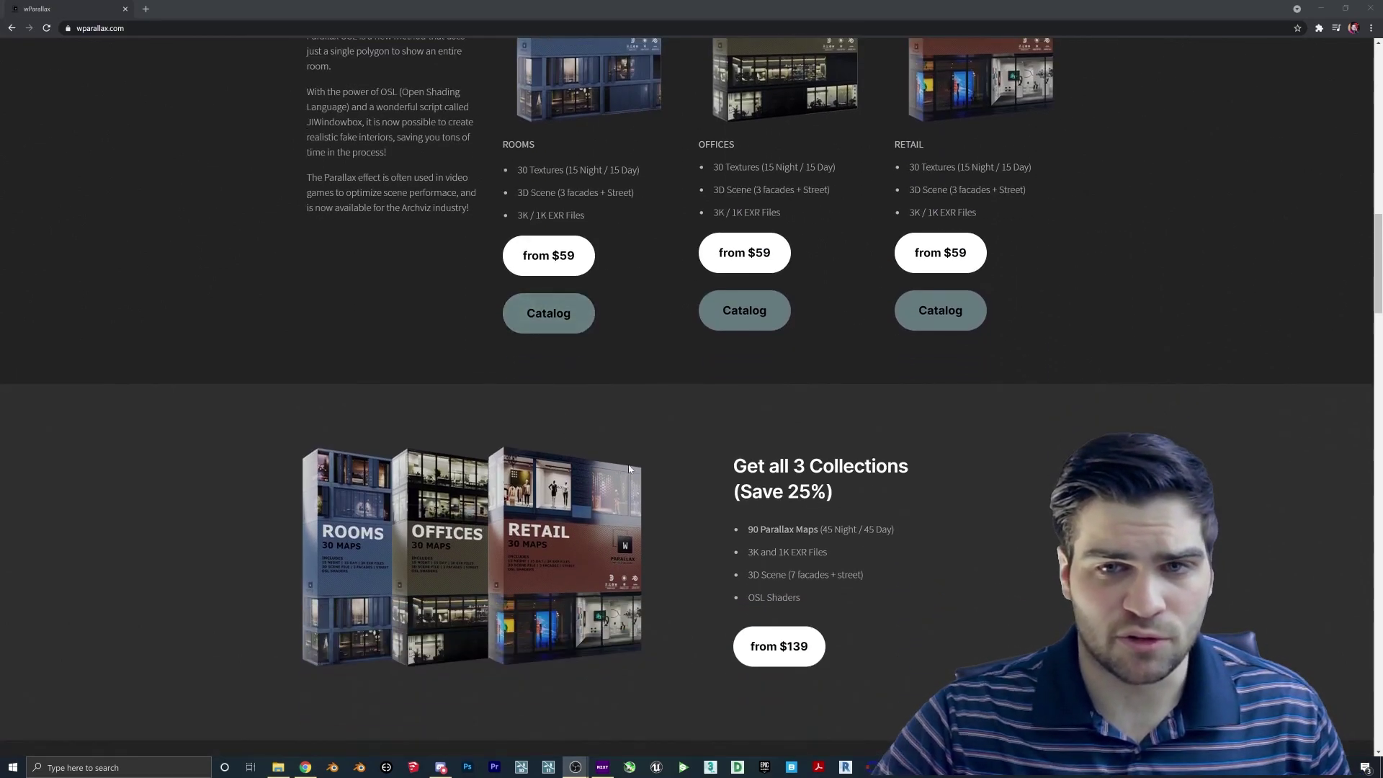
Open the store page for the wParallax free scene from its download offer.
scroll(657, 469, "down", 20)
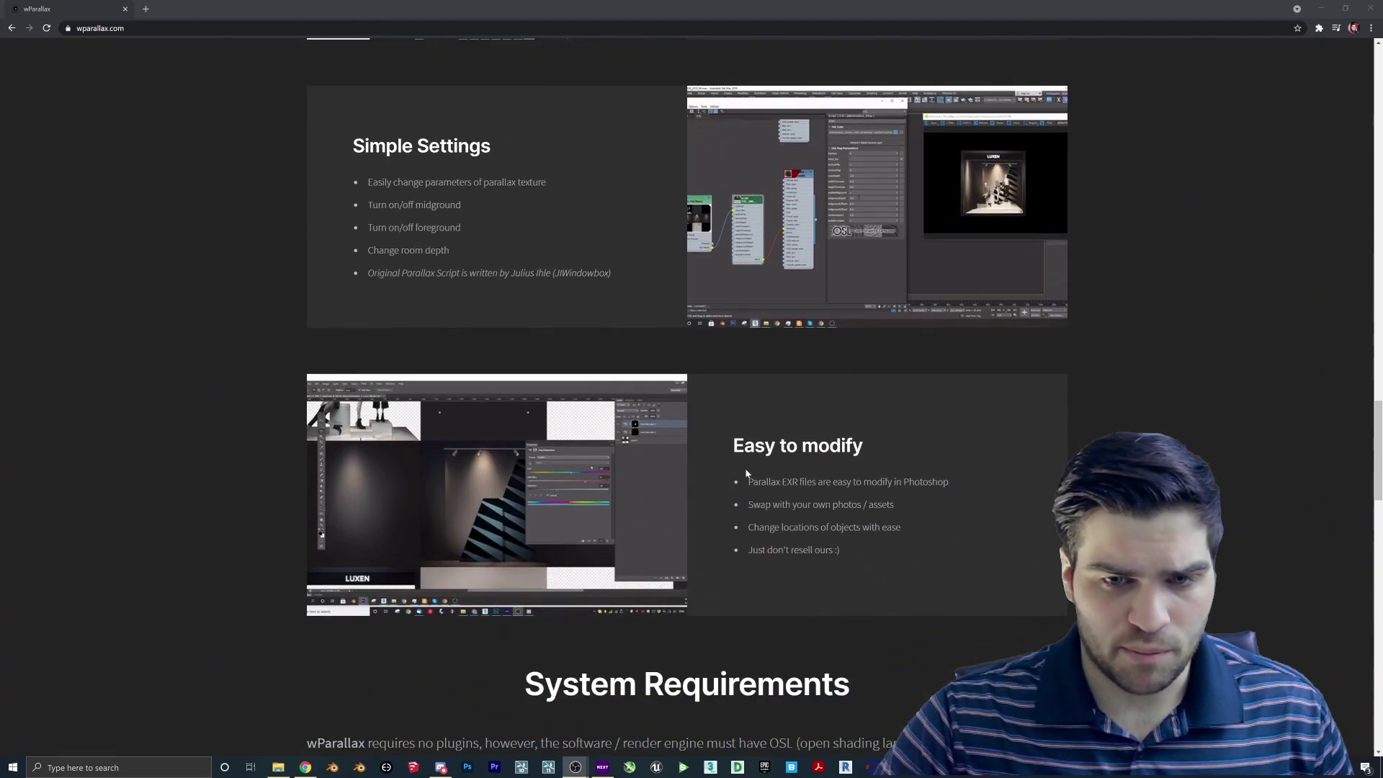
scroll(749, 475, "down", 7)
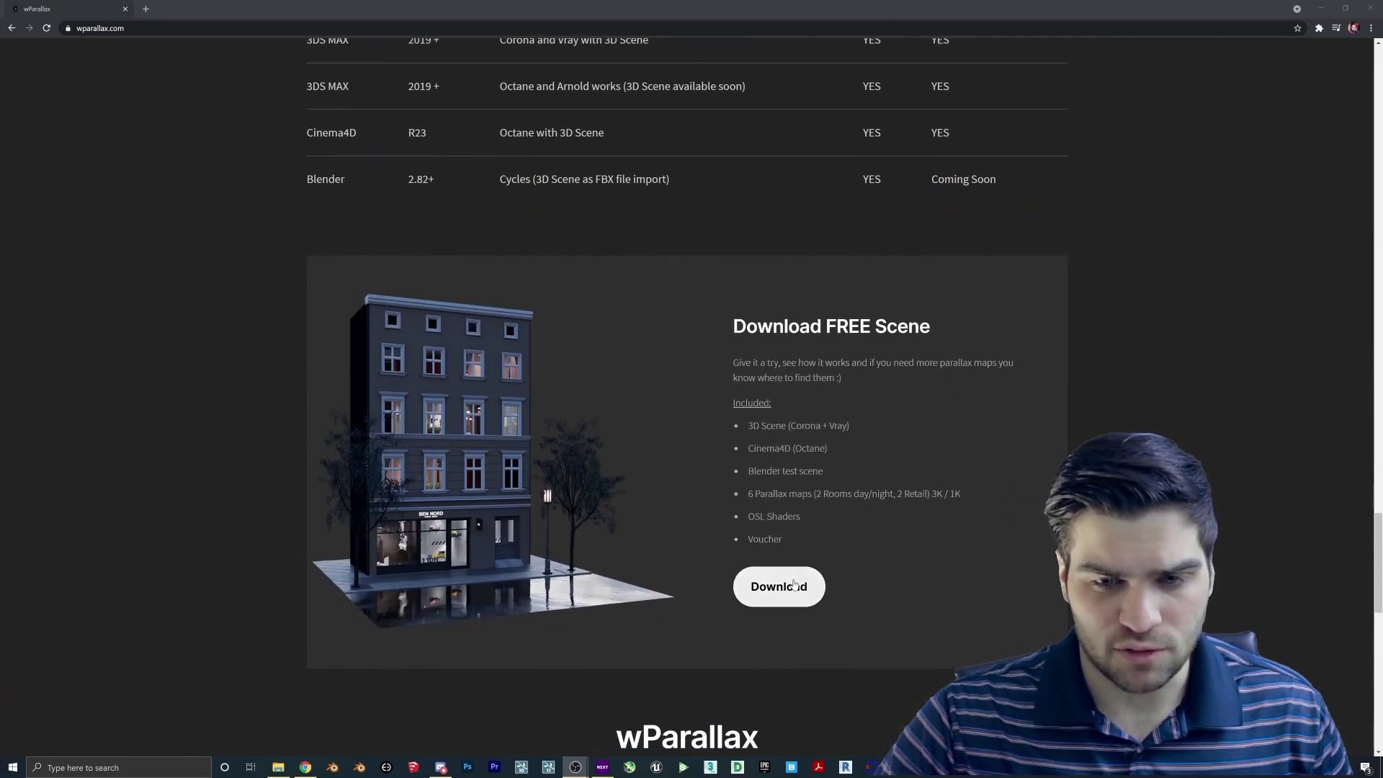
left_click(752, 587)
Order the wParallax Free Scene at a price of $0 and download its wP_Free_Scene zip file.
scroll(623, 552, "down", 3)
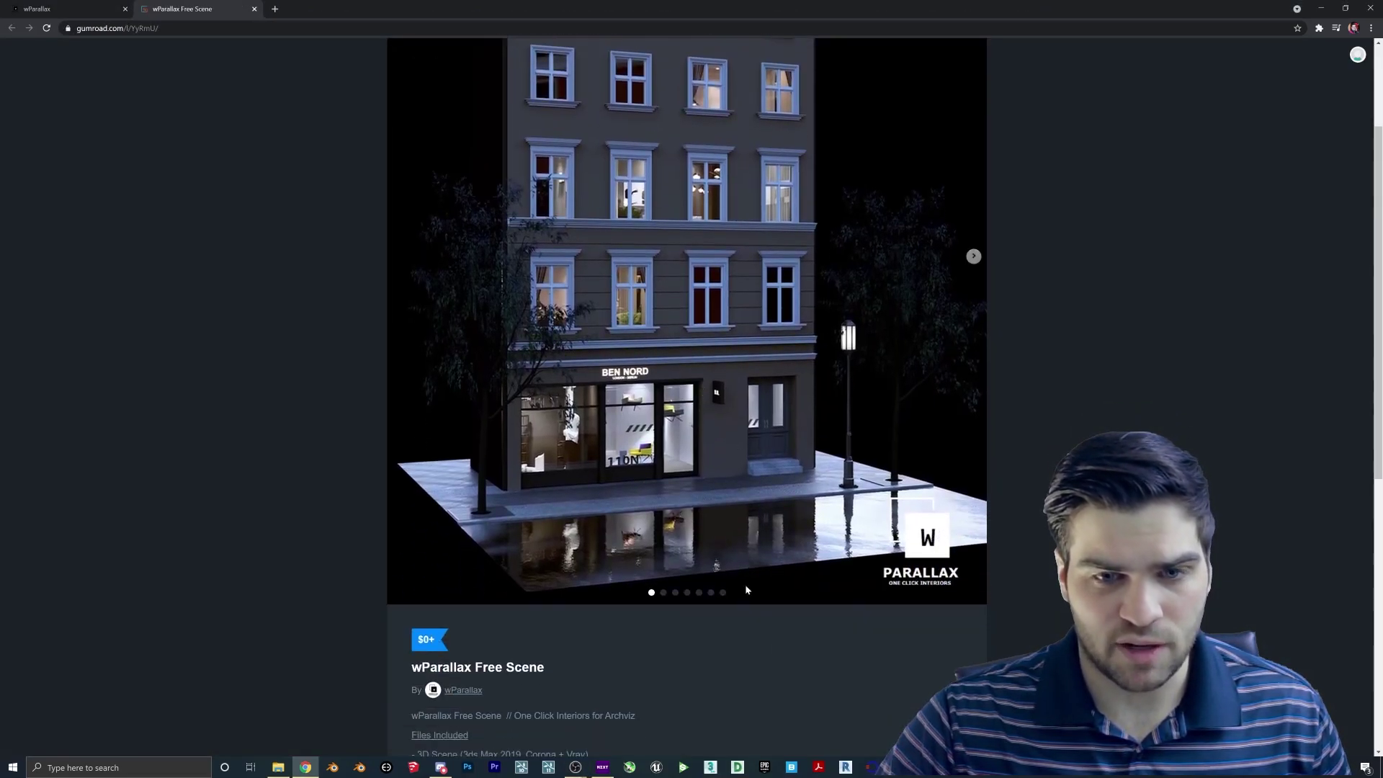
scroll(627, 549, "down", 5)
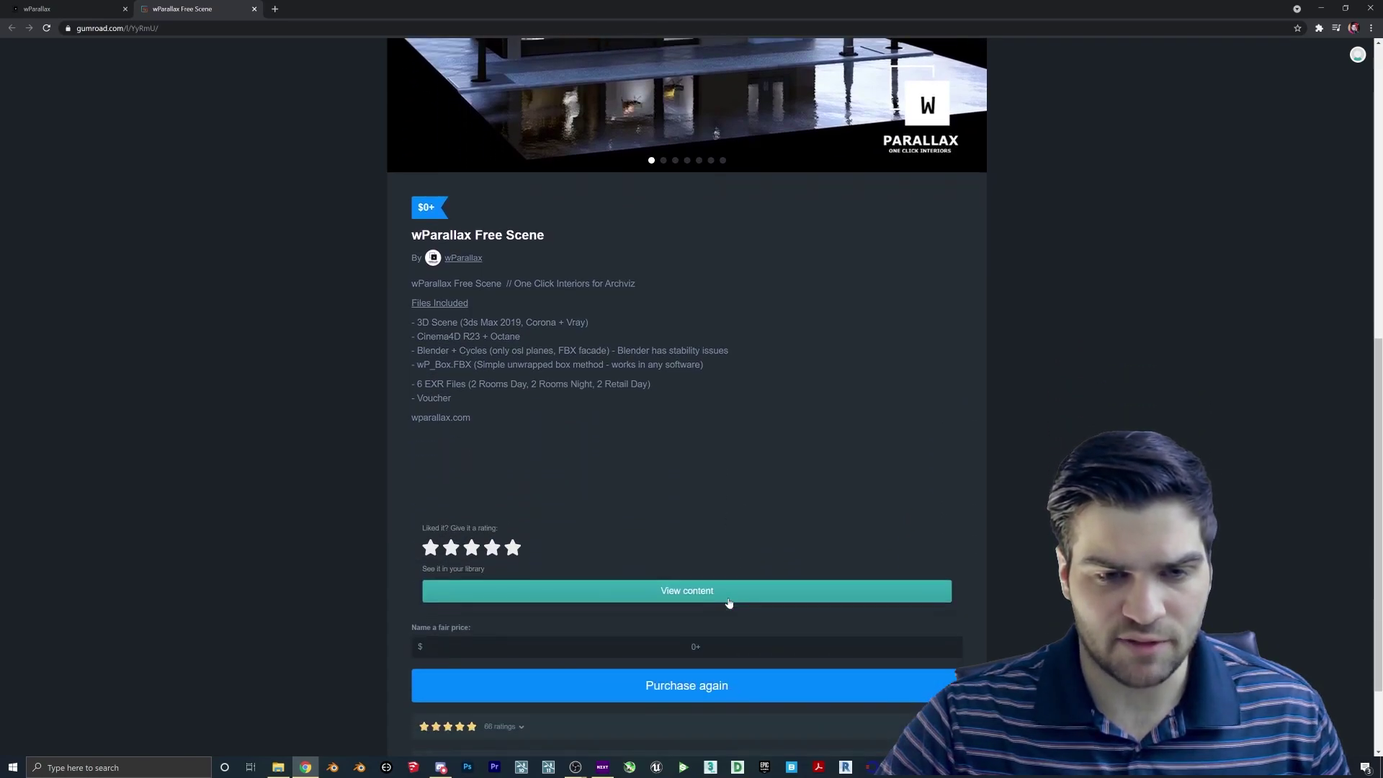
scroll(680, 603, "down", 2)
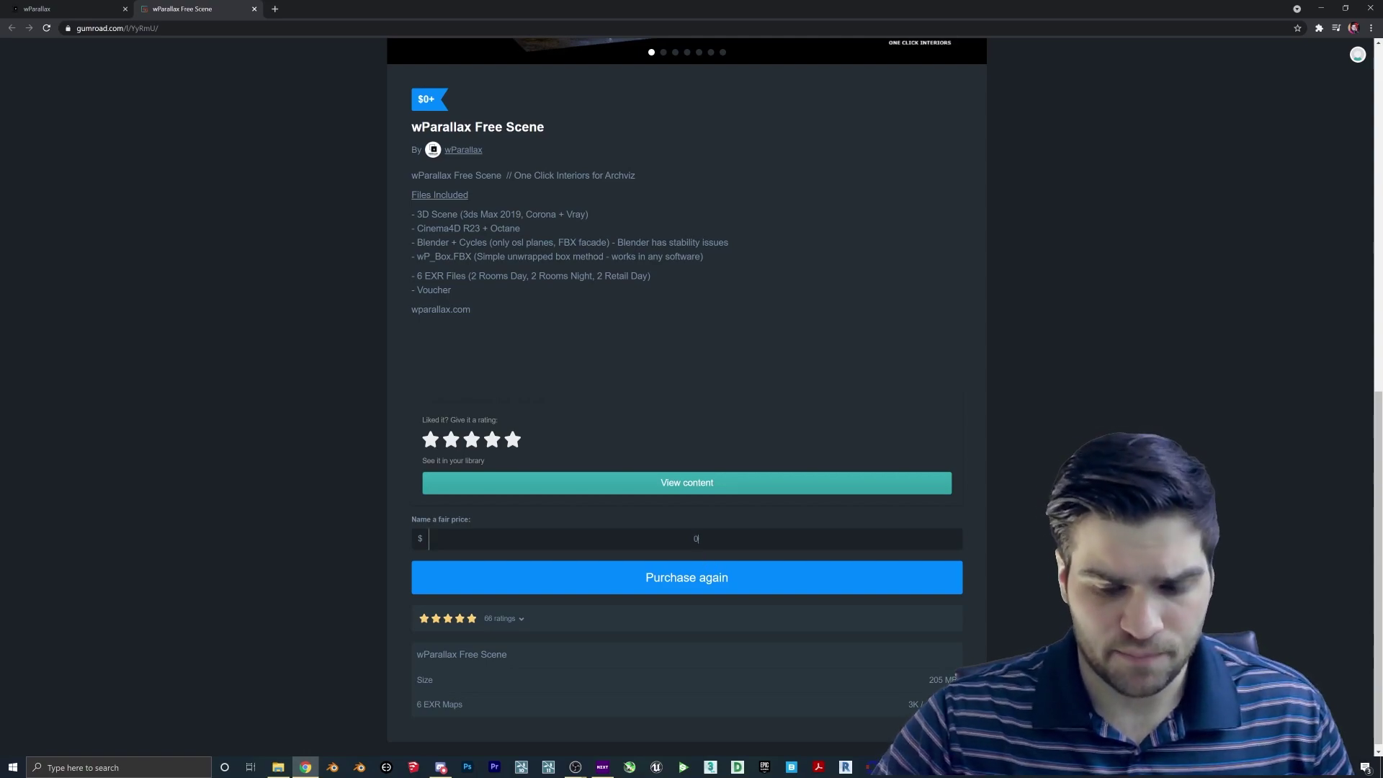
left_click(730, 583)
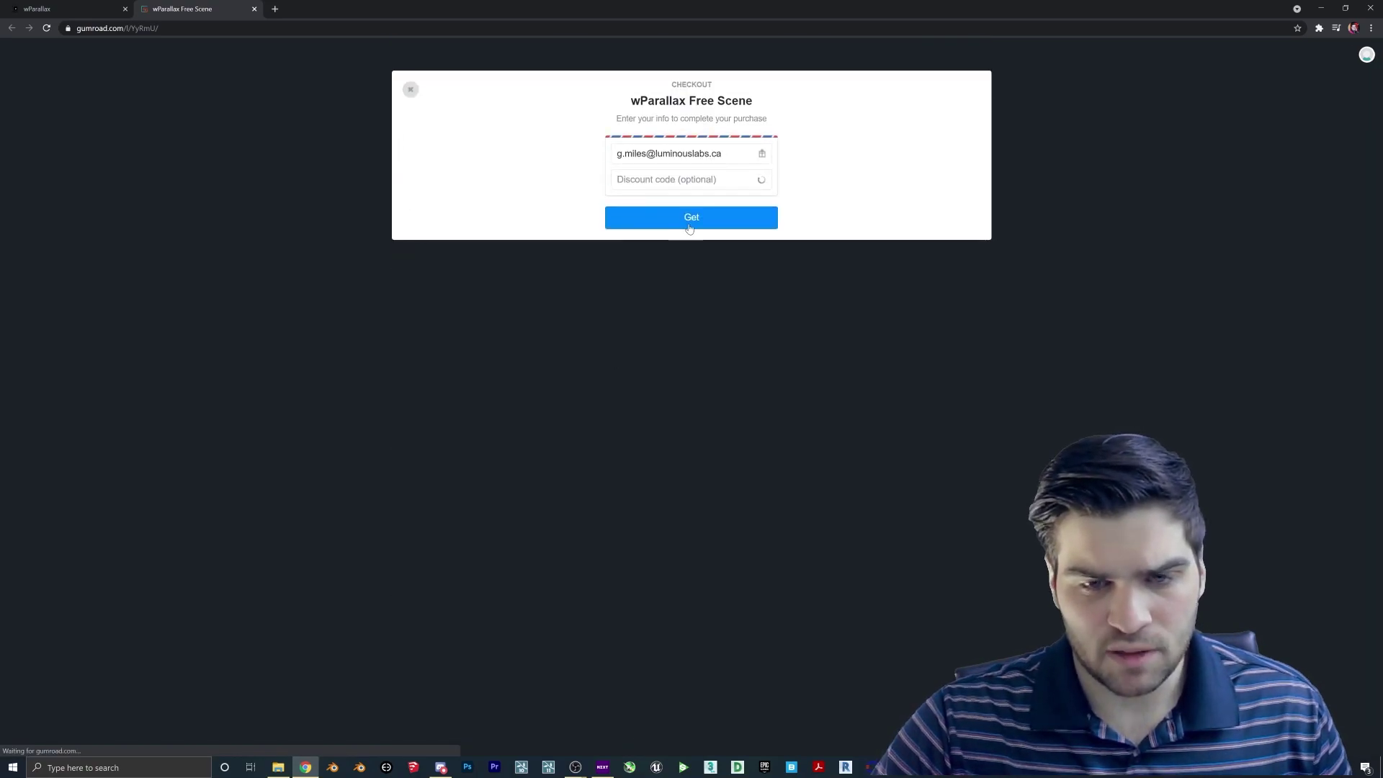
left_click(687, 218)
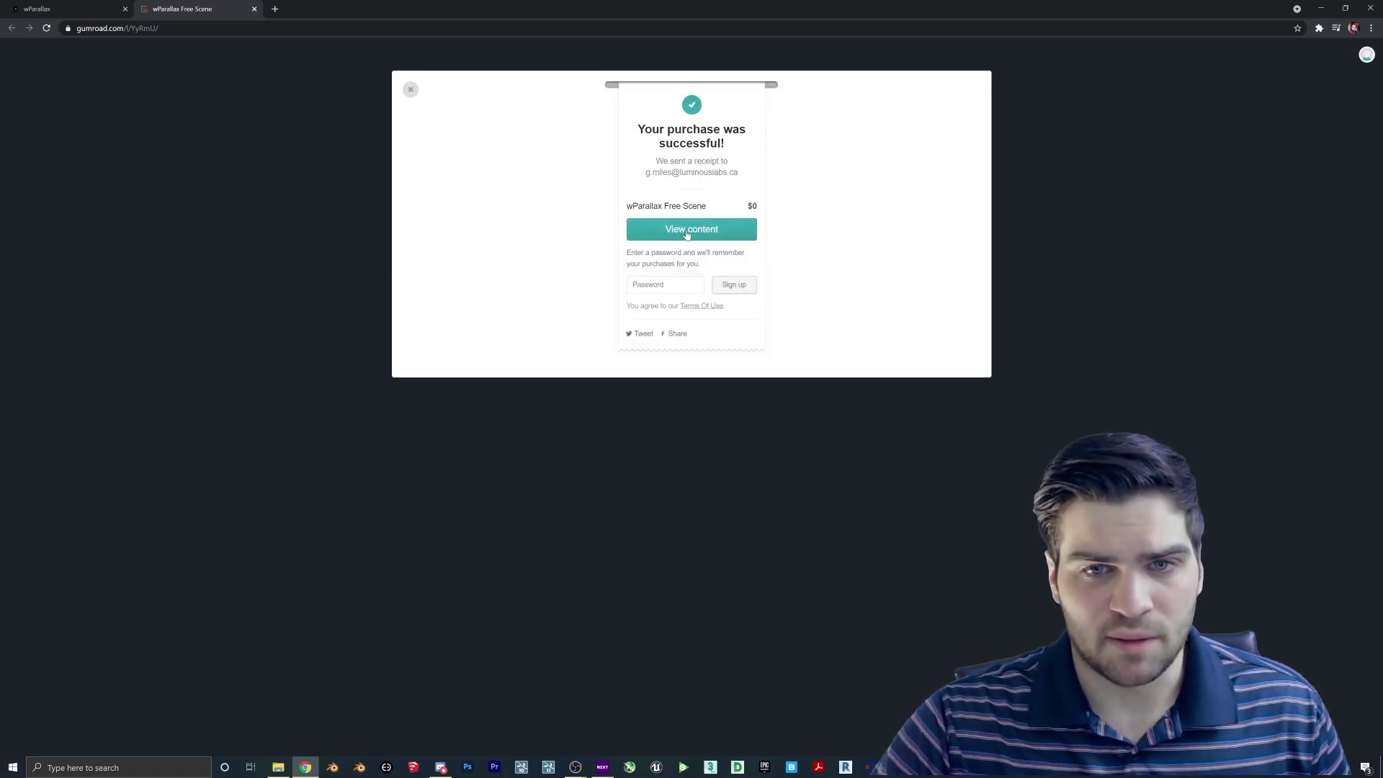
left_click(703, 233)
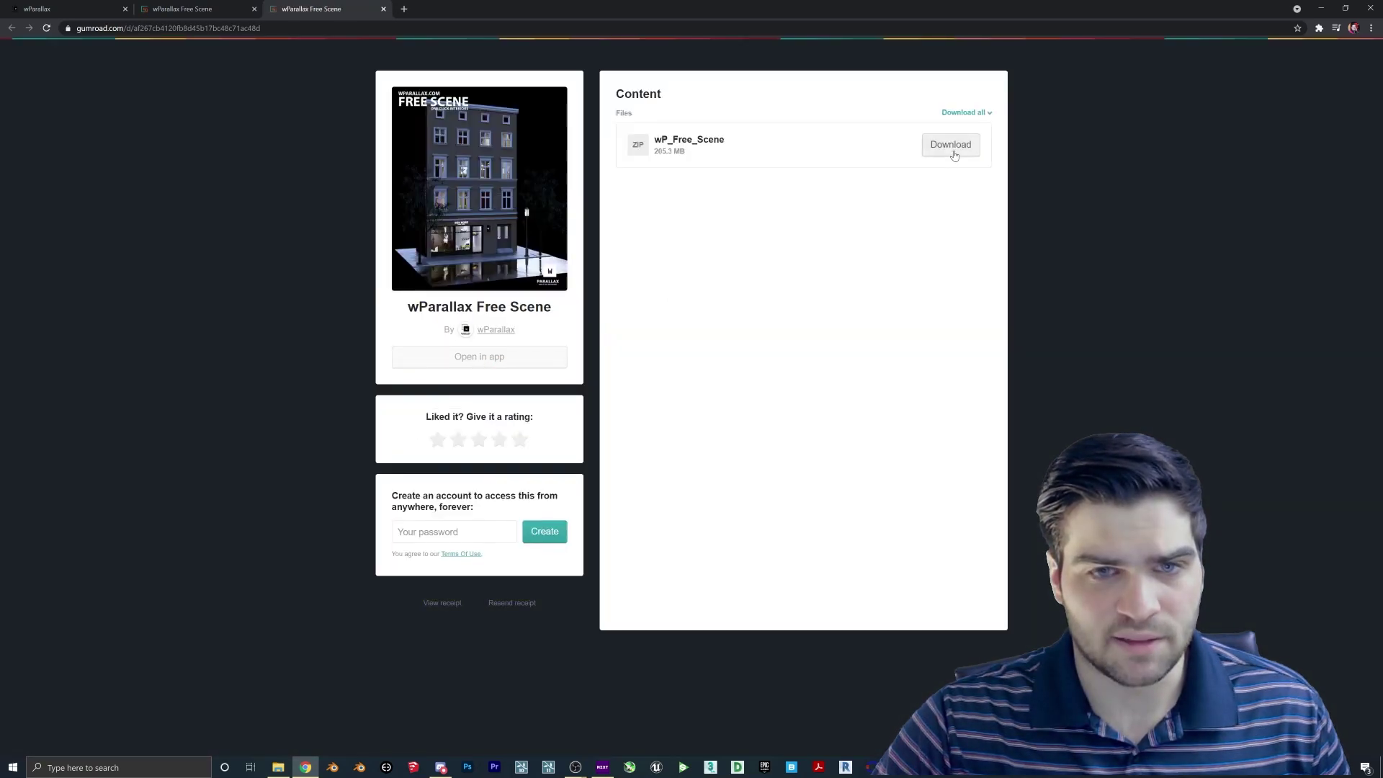
left_click(952, 147)
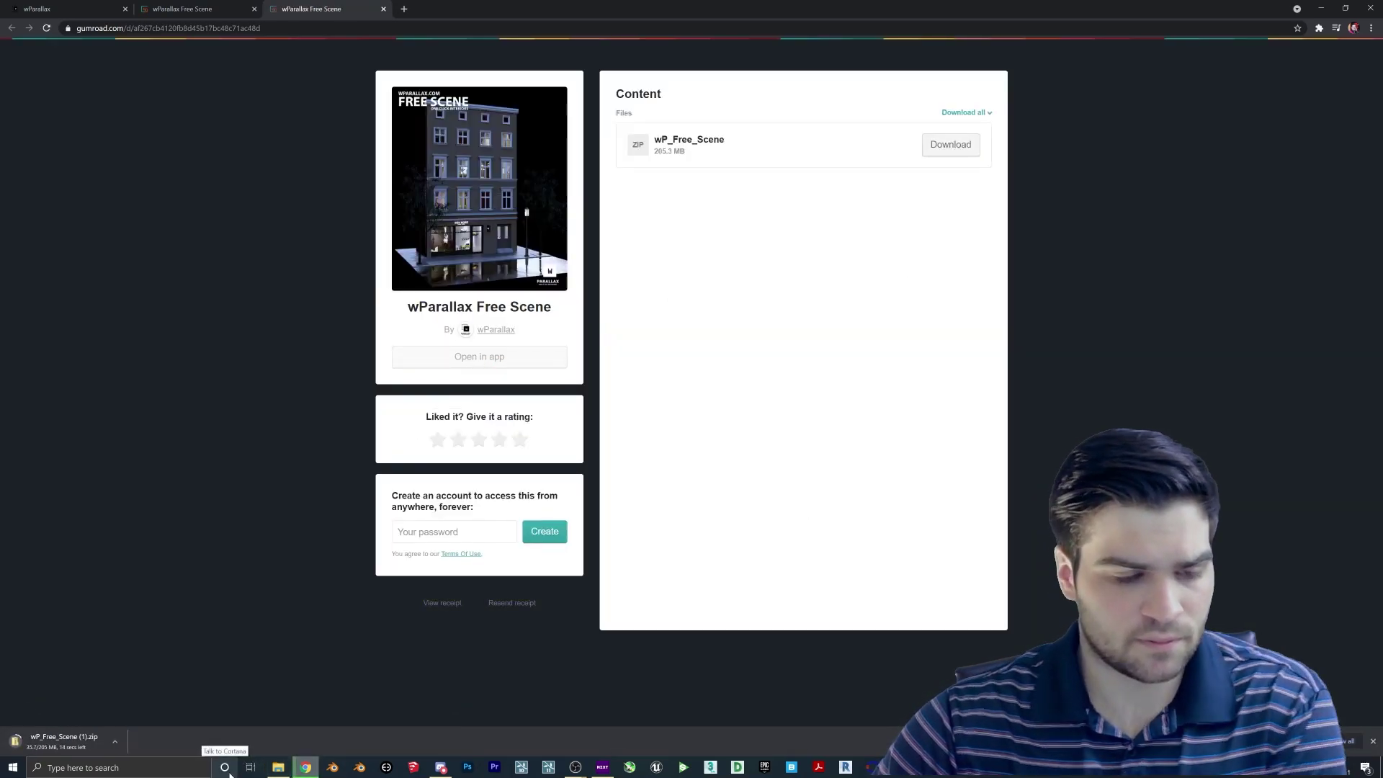
Create a folder named Parallax2 in the open area of the desktop.
left_click(1320, 8)
right_click(419, 341)
mouse_move(471, 463)
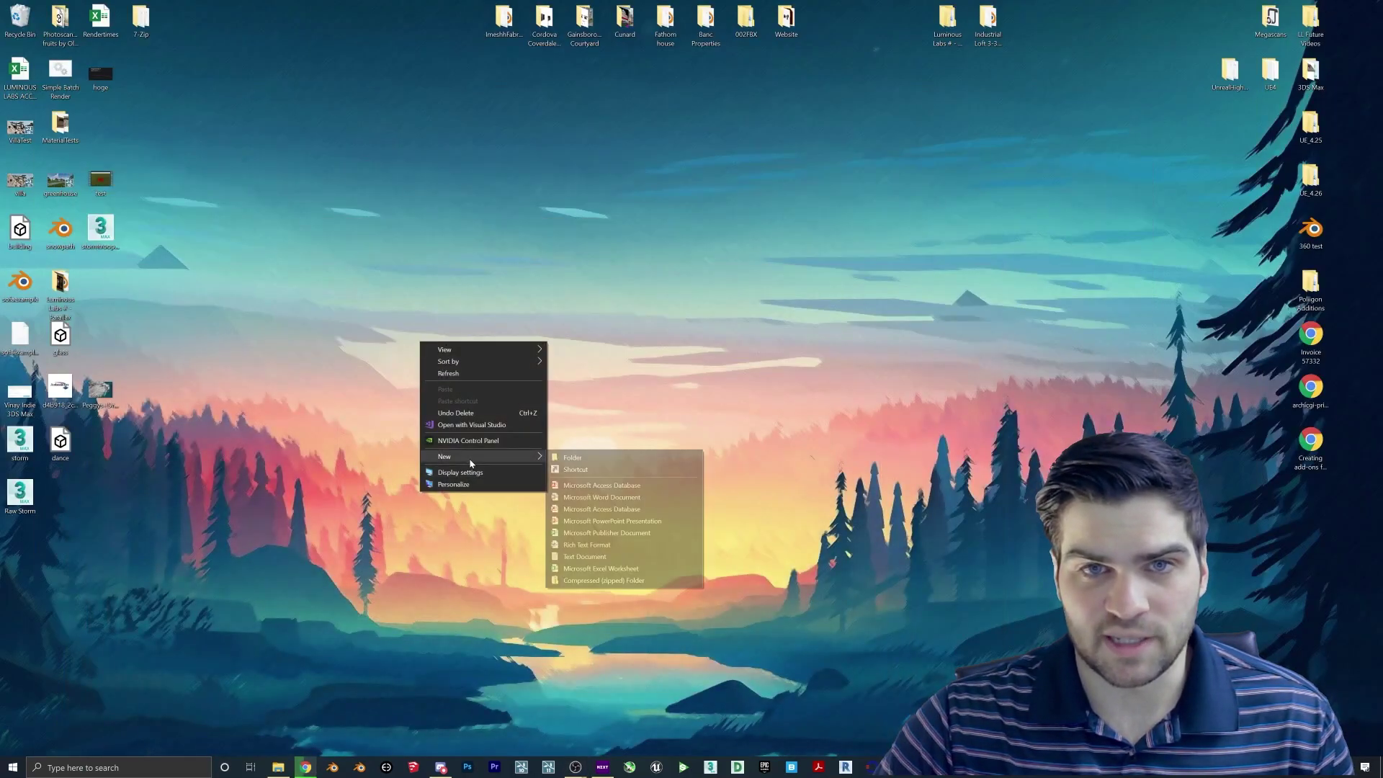
left_click(572, 457)
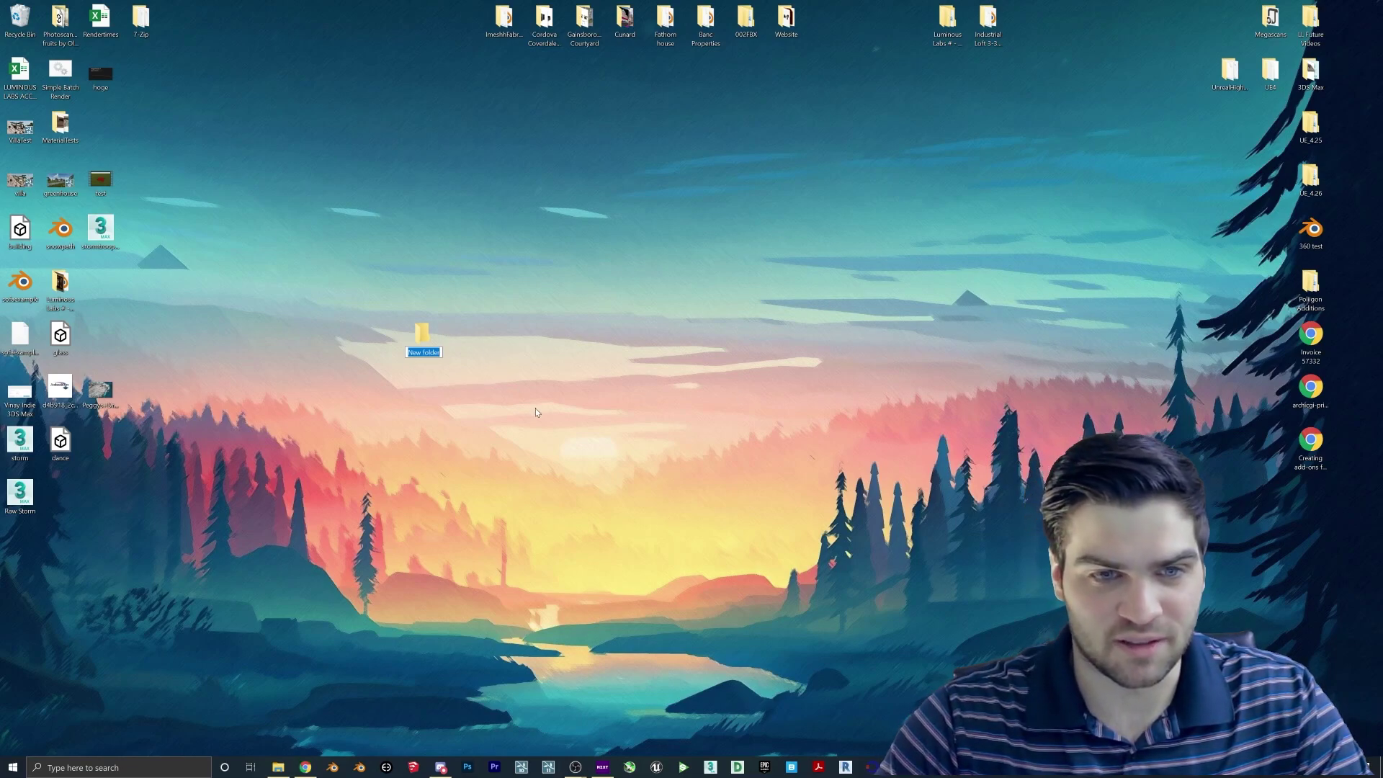
type("Paralla")
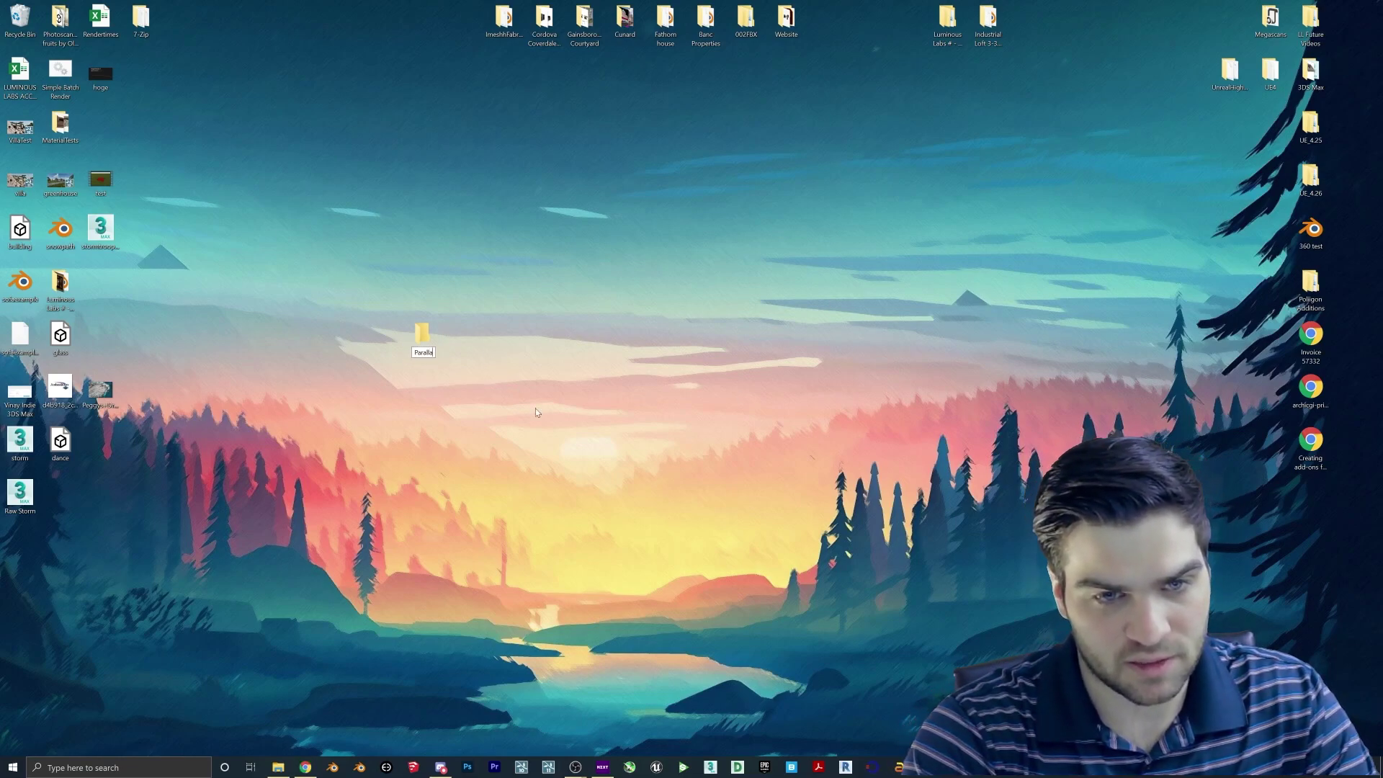
type("x2")
key("Return")
left_click_drag(20, 547, 422, 389)
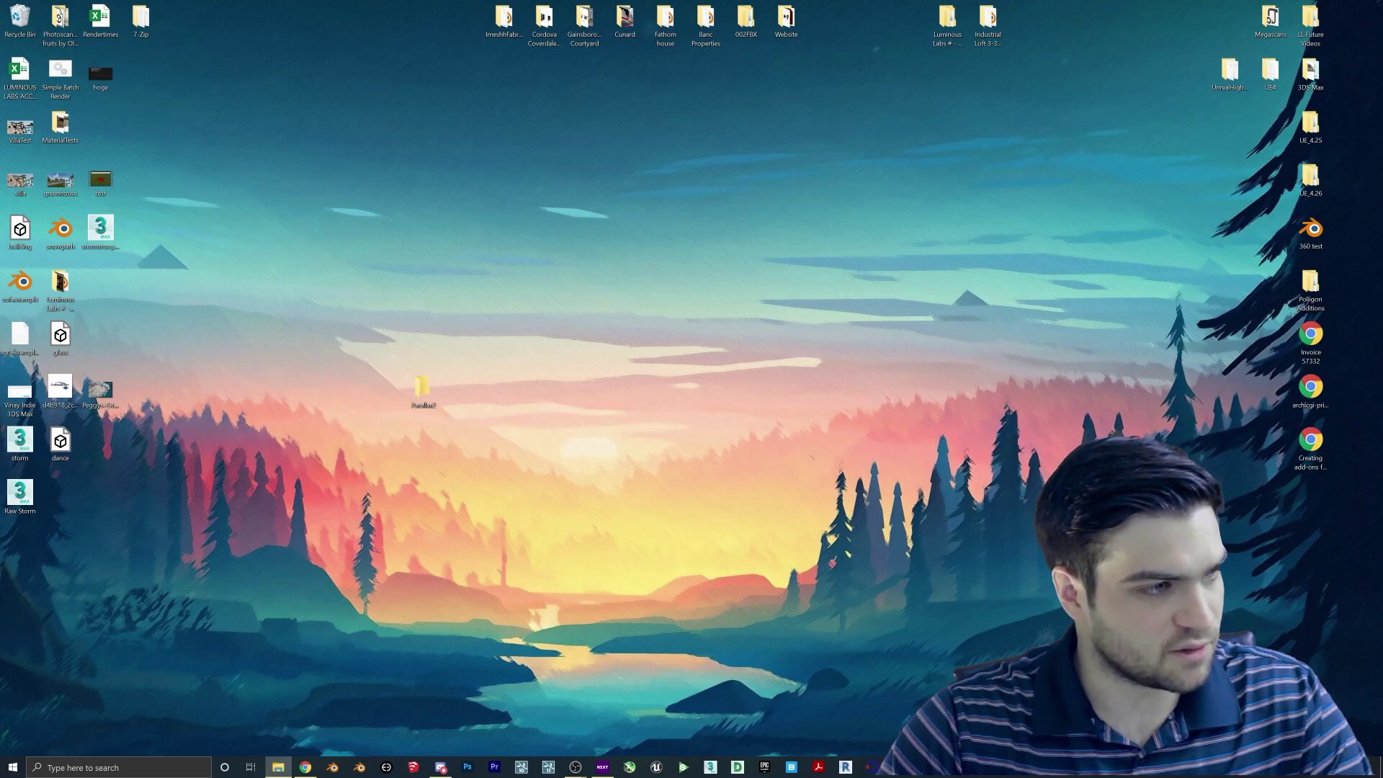
Extract the downloaded free scene archive into the Parallax2 folder on the desktop.
left_click(806, 332)
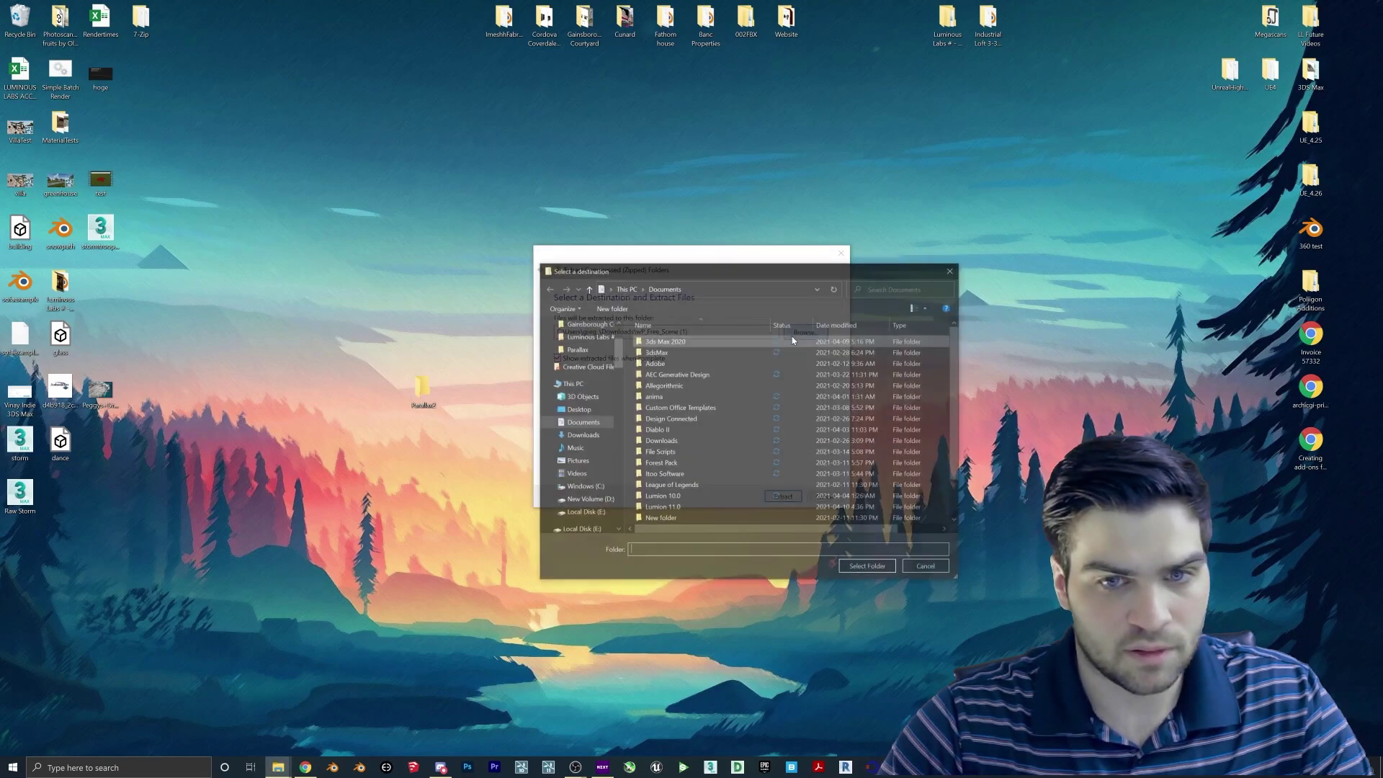
scroll(655, 389, "down", 2)
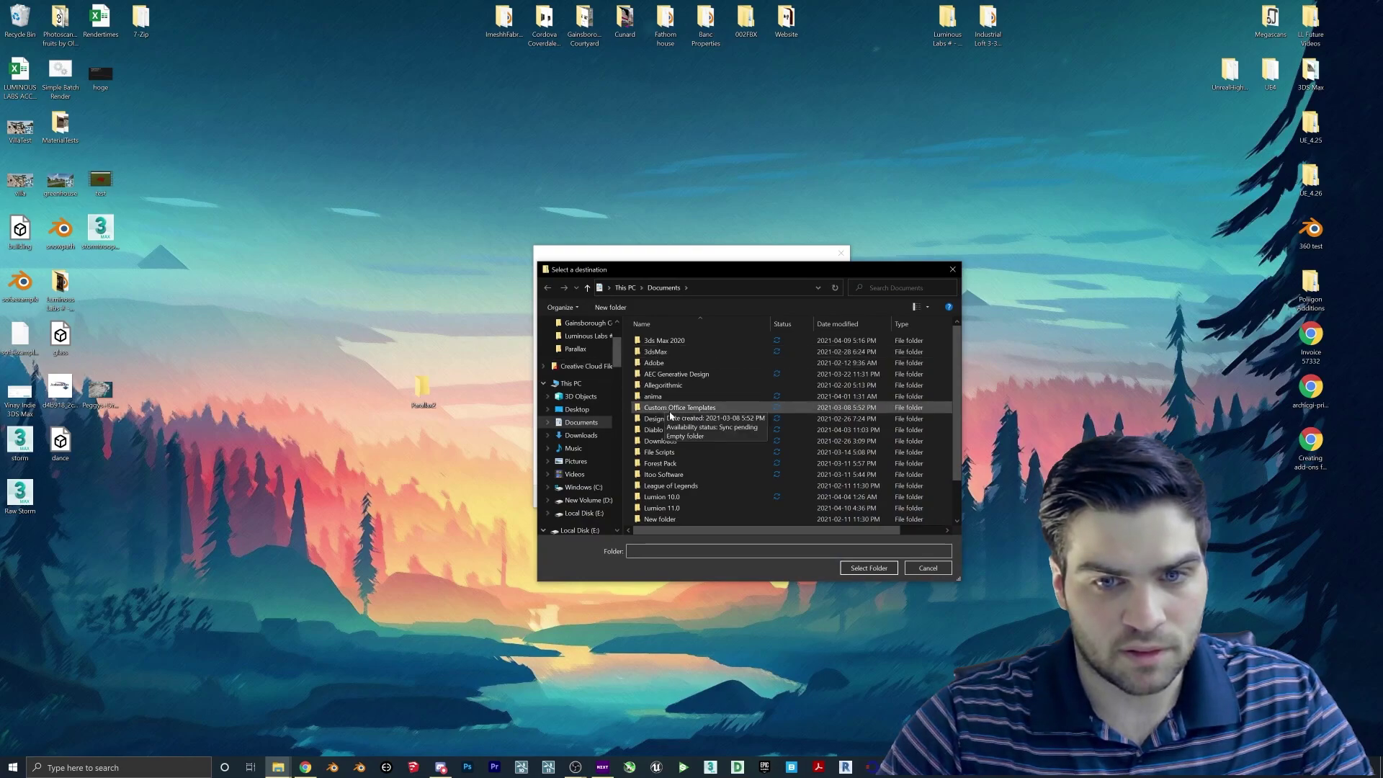
left_click(597, 410)
scroll(702, 432, "down", 3)
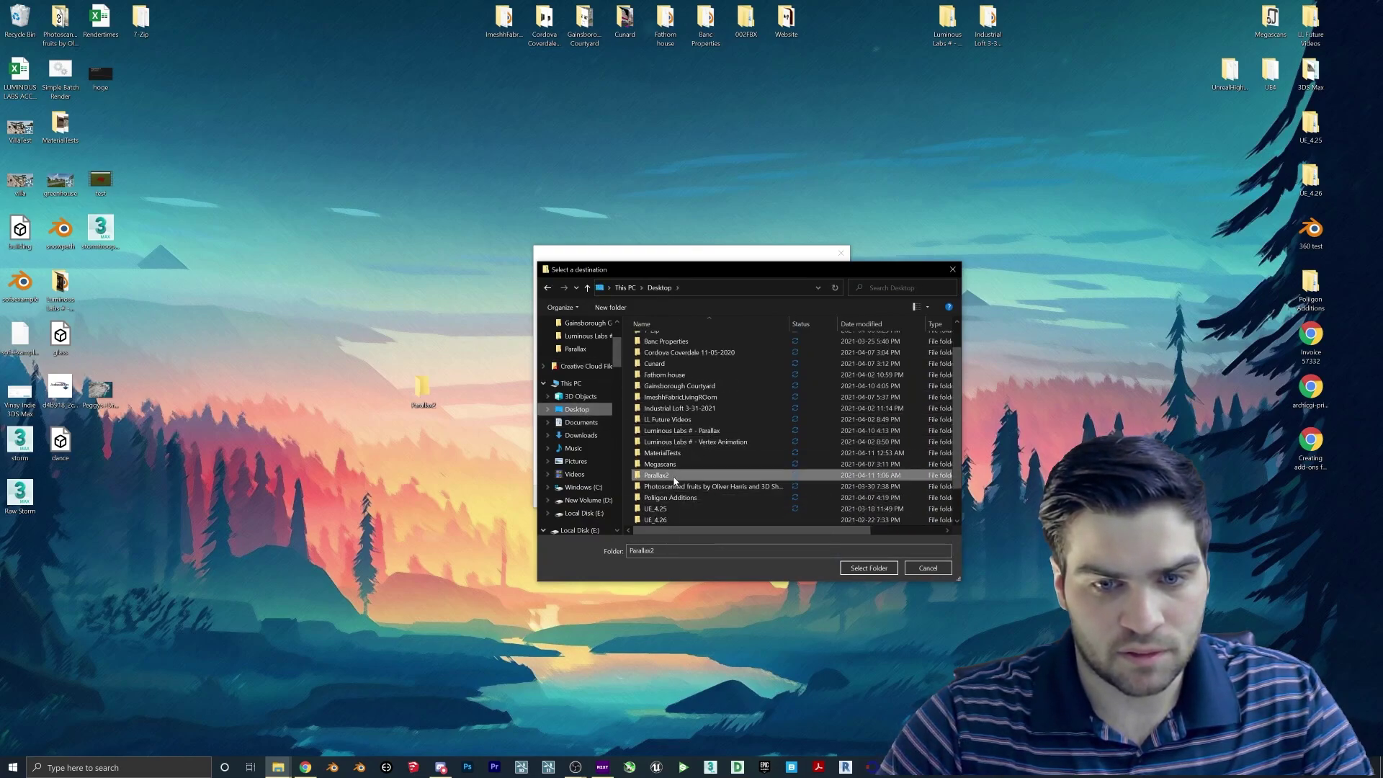
double_click(720, 479)
left_click(868, 567)
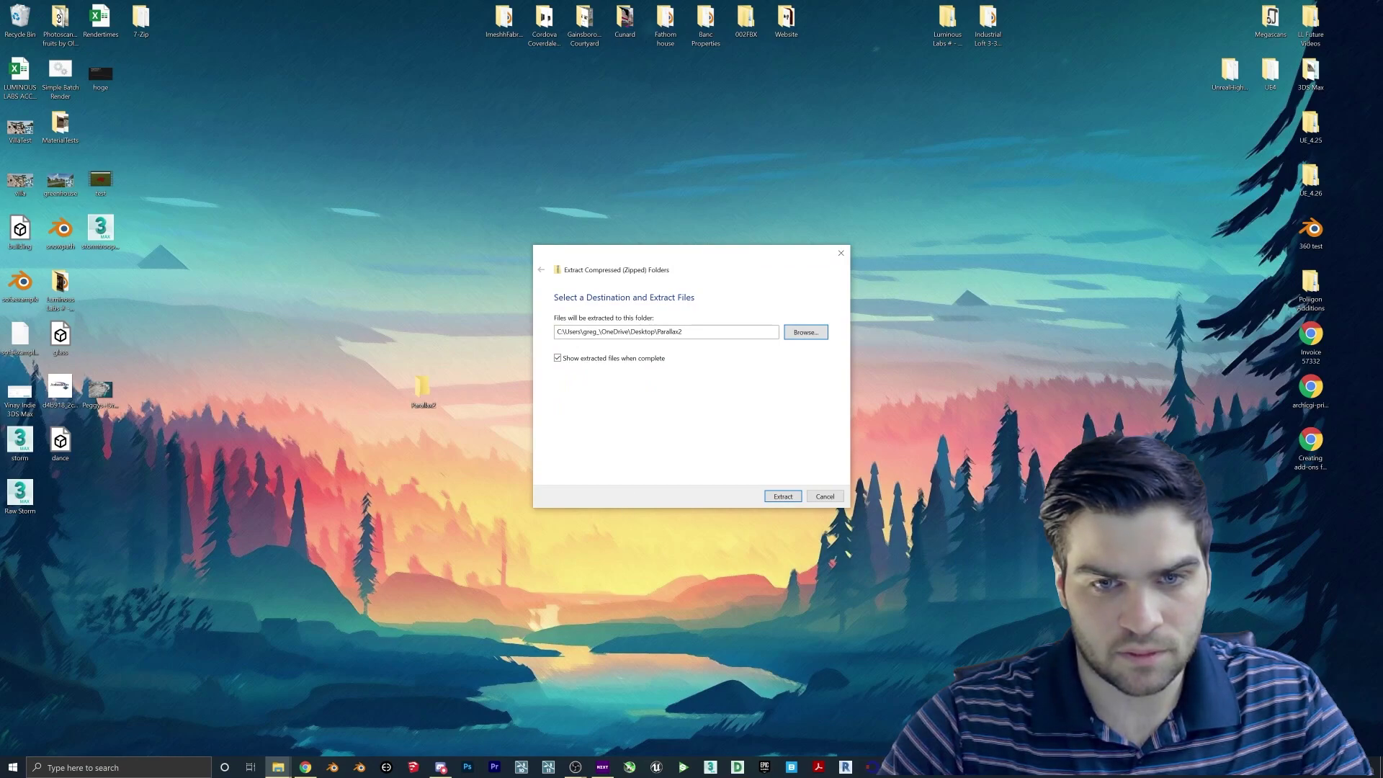
left_click(783, 496)
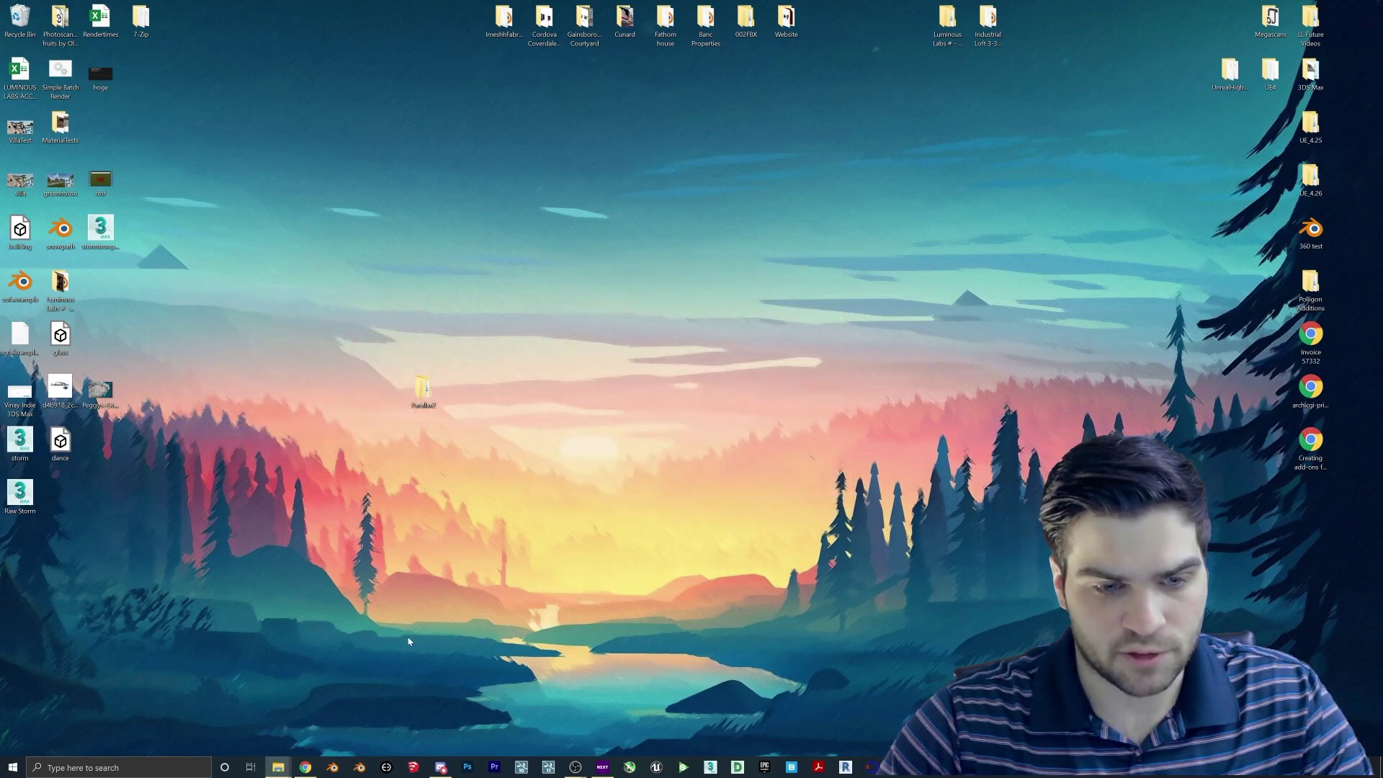
Switch to Blender and start a new General file.
left_click(332, 767)
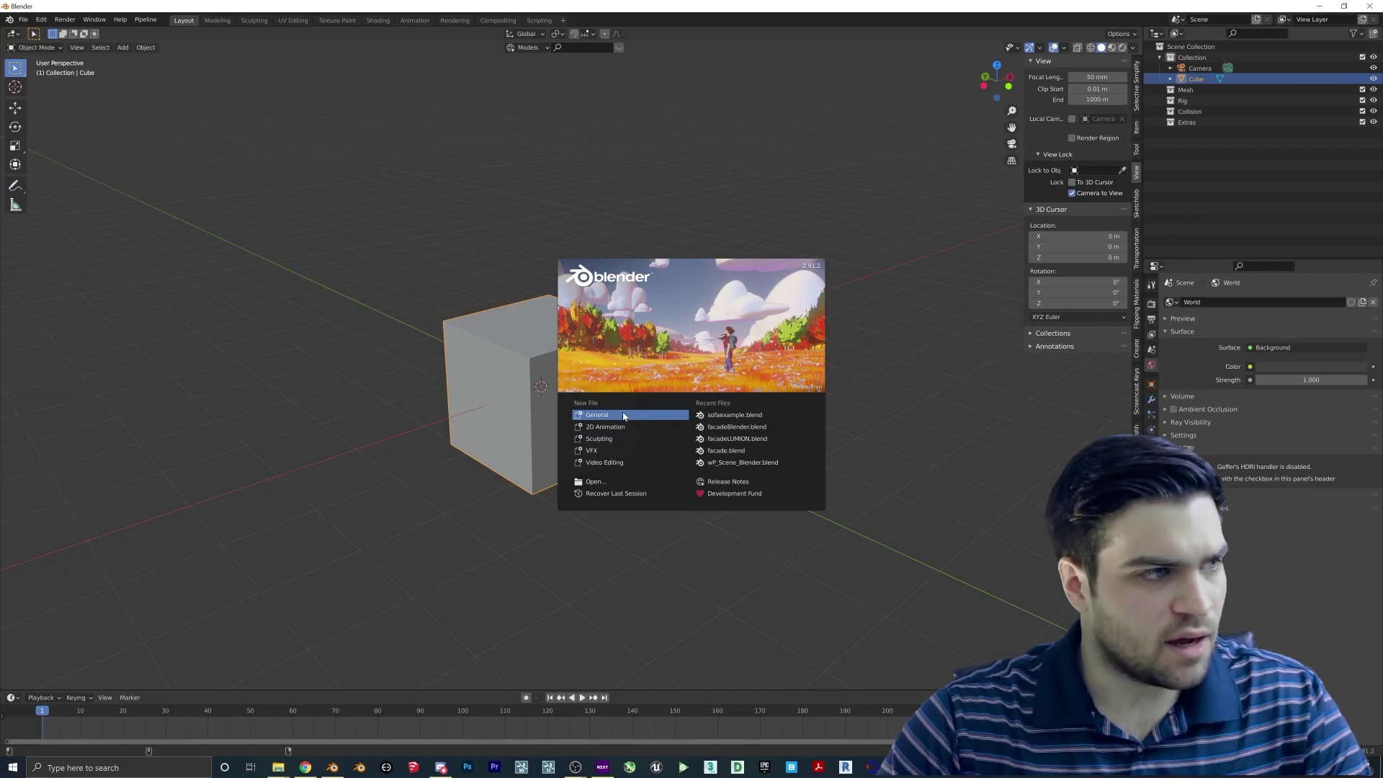
left_click(632, 416)
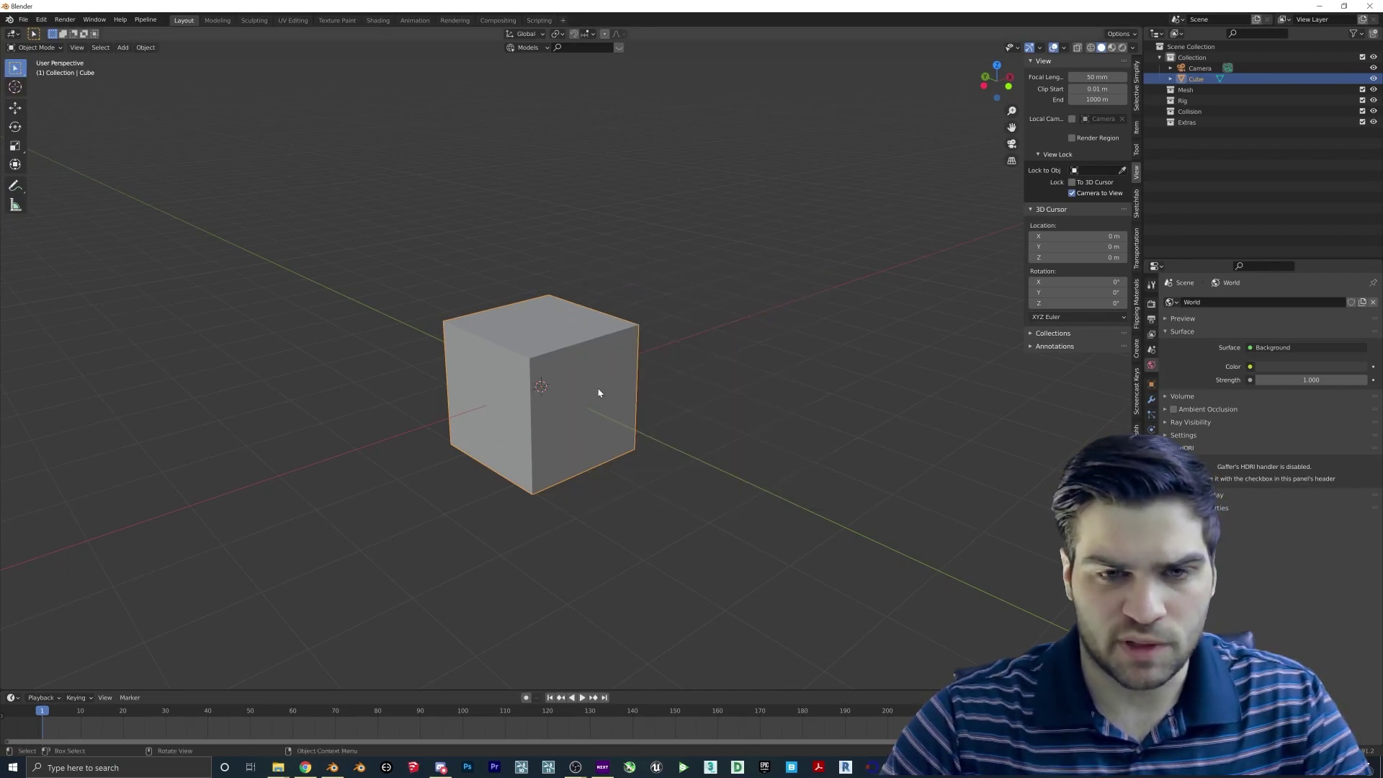
middle_click_drag(642, 389, 556, 386)
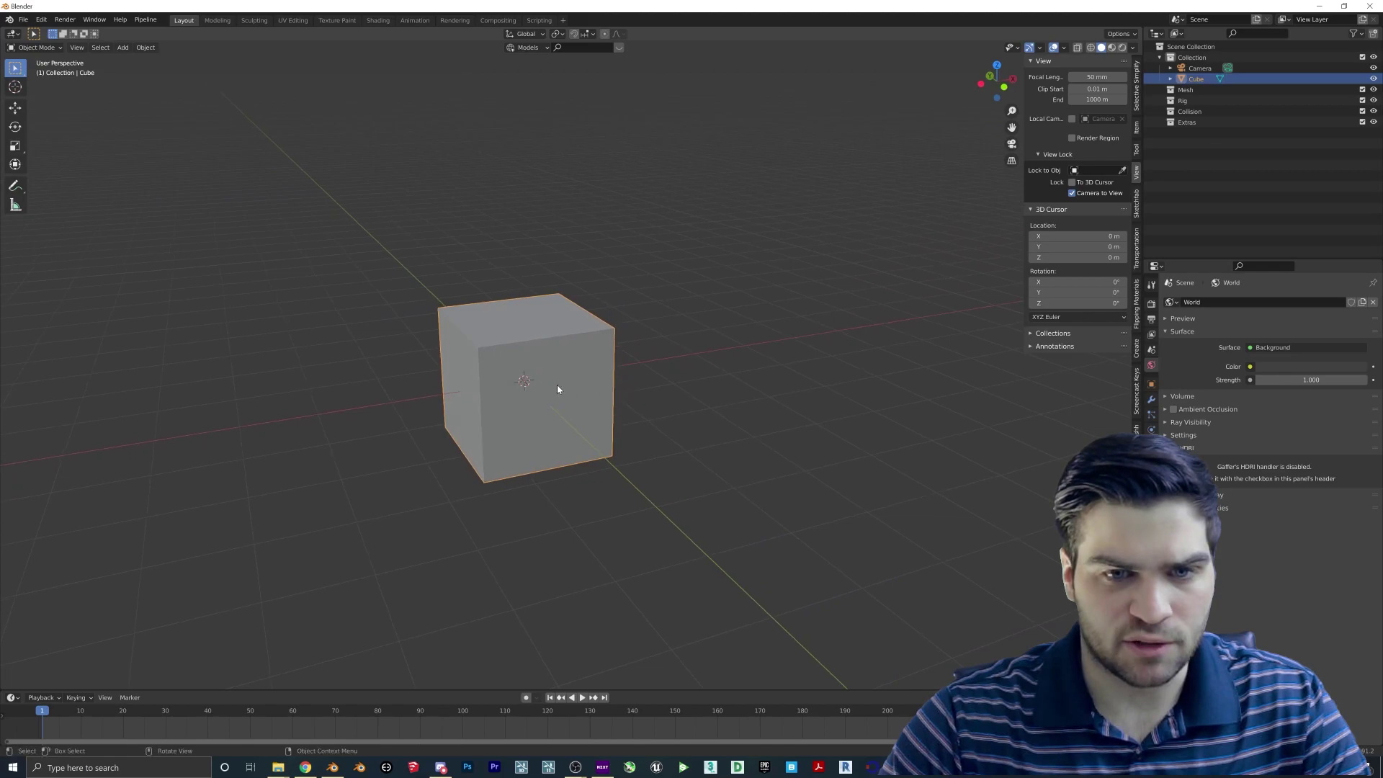
Delete the default cube and open the Blender scene file from the Parallax2\wP_Free_Scene\Blender folder on the desktop.
scroll(574, 395, "down", 3)
key("Delete")
left_click(23, 19)
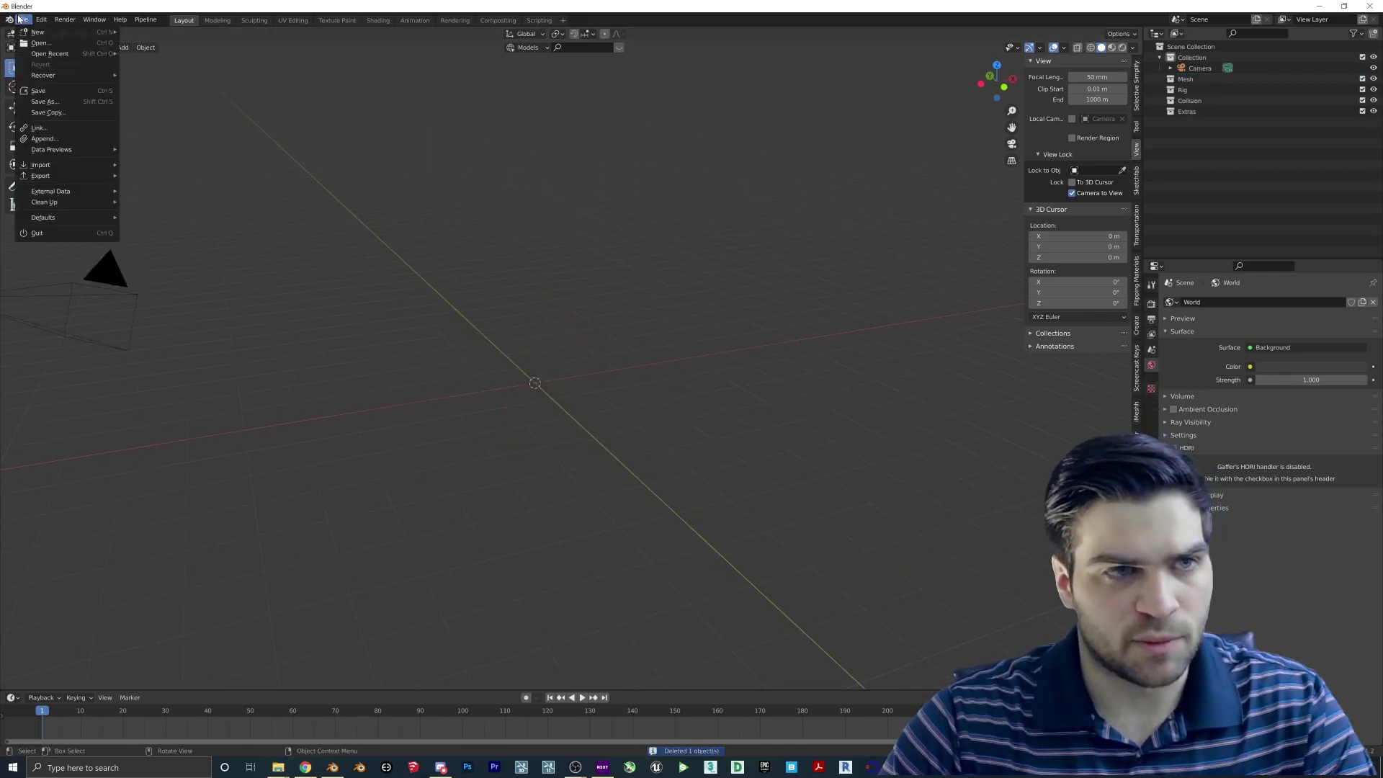
mouse_move(65, 167)
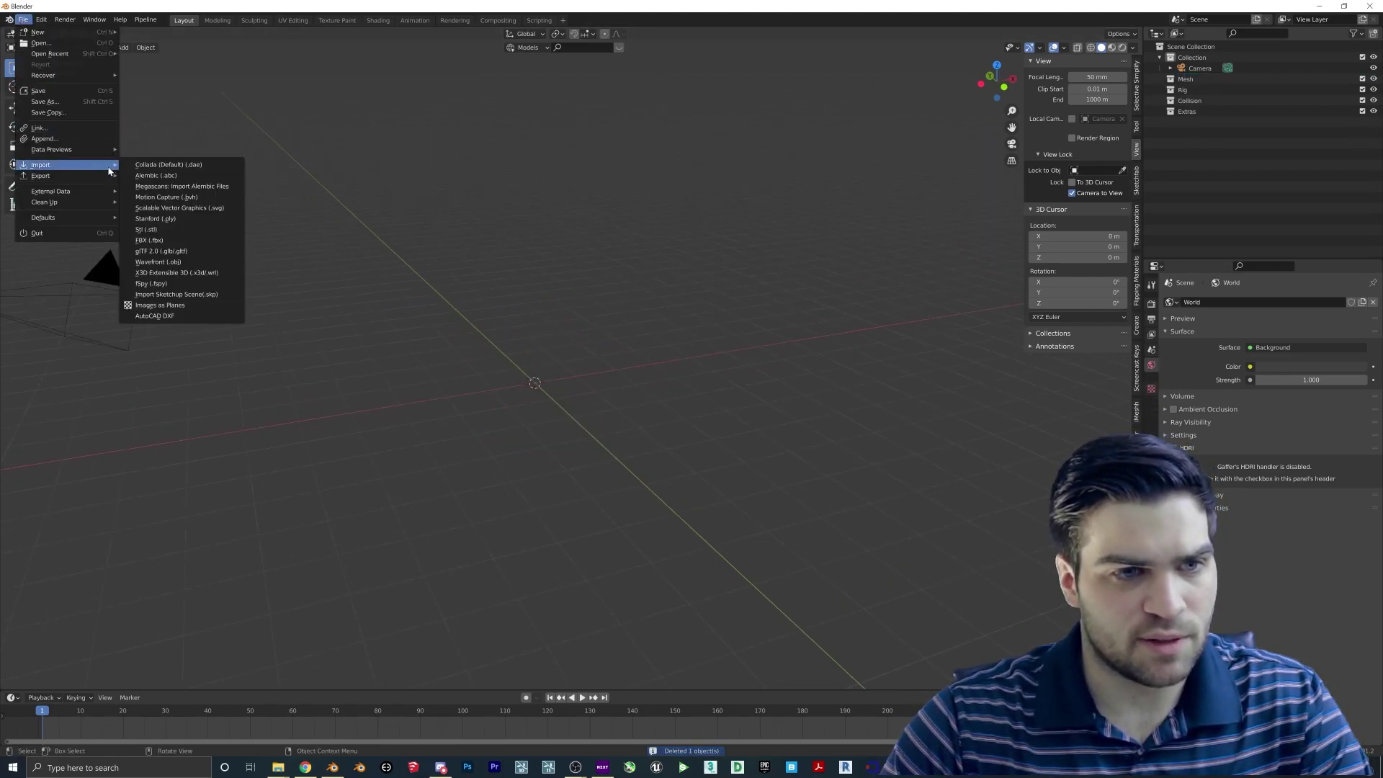
left_click(56, 44)
left_click(711, 403)
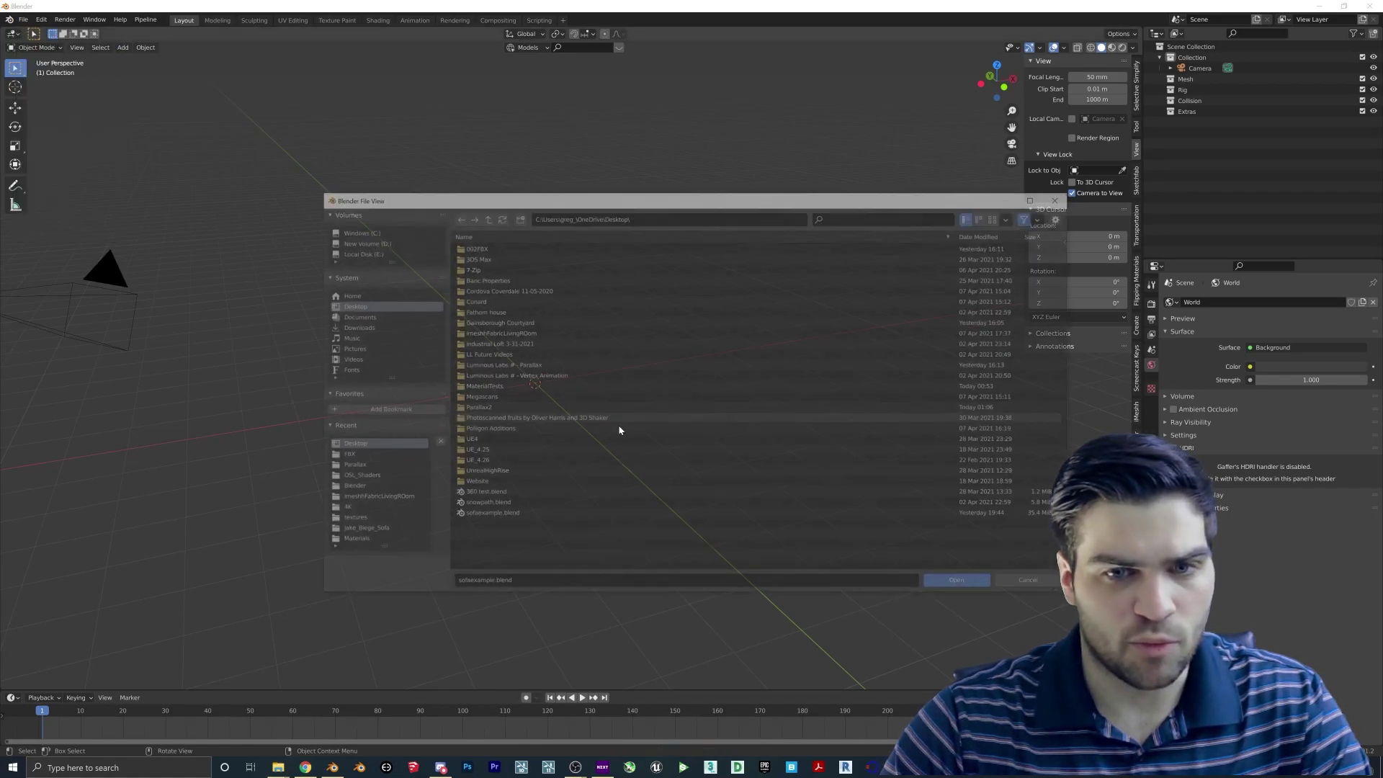
double_click(474, 408)
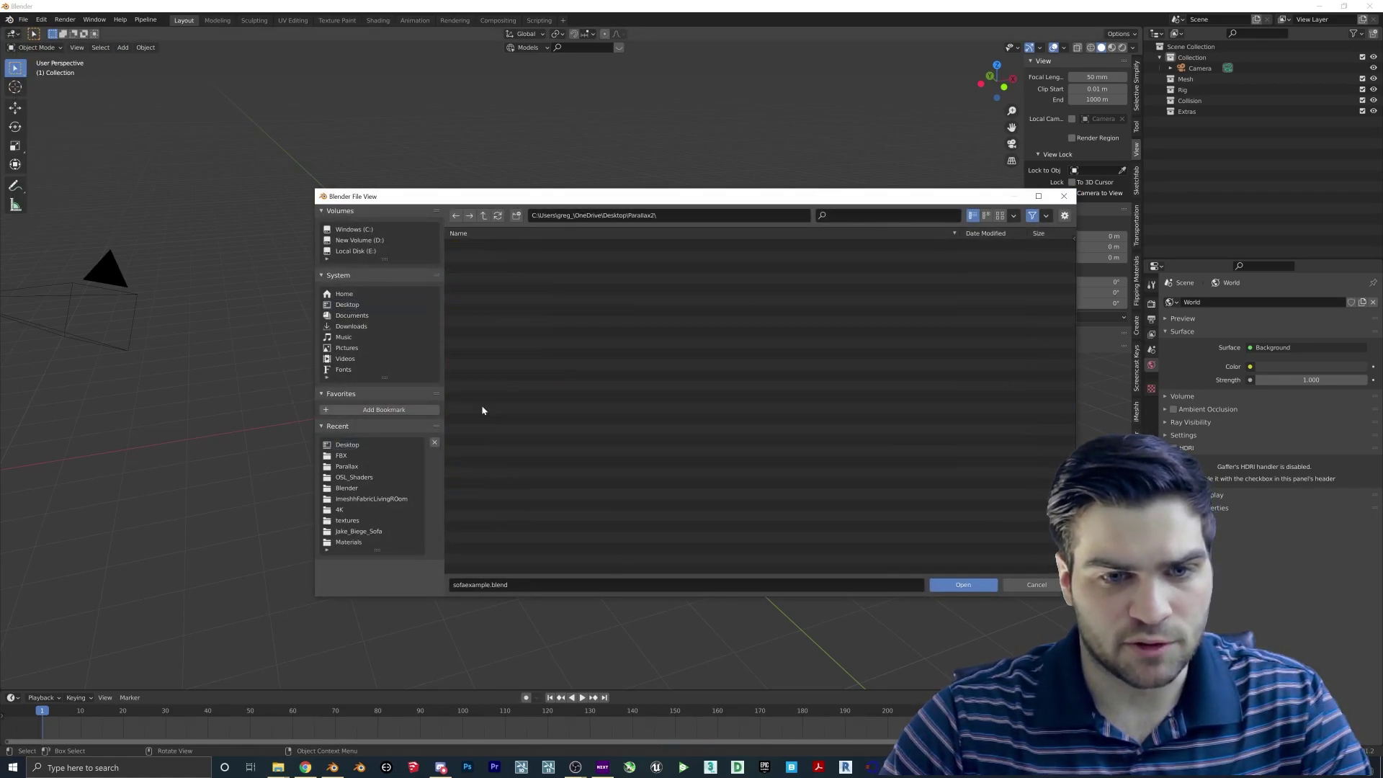
double_click(484, 246)
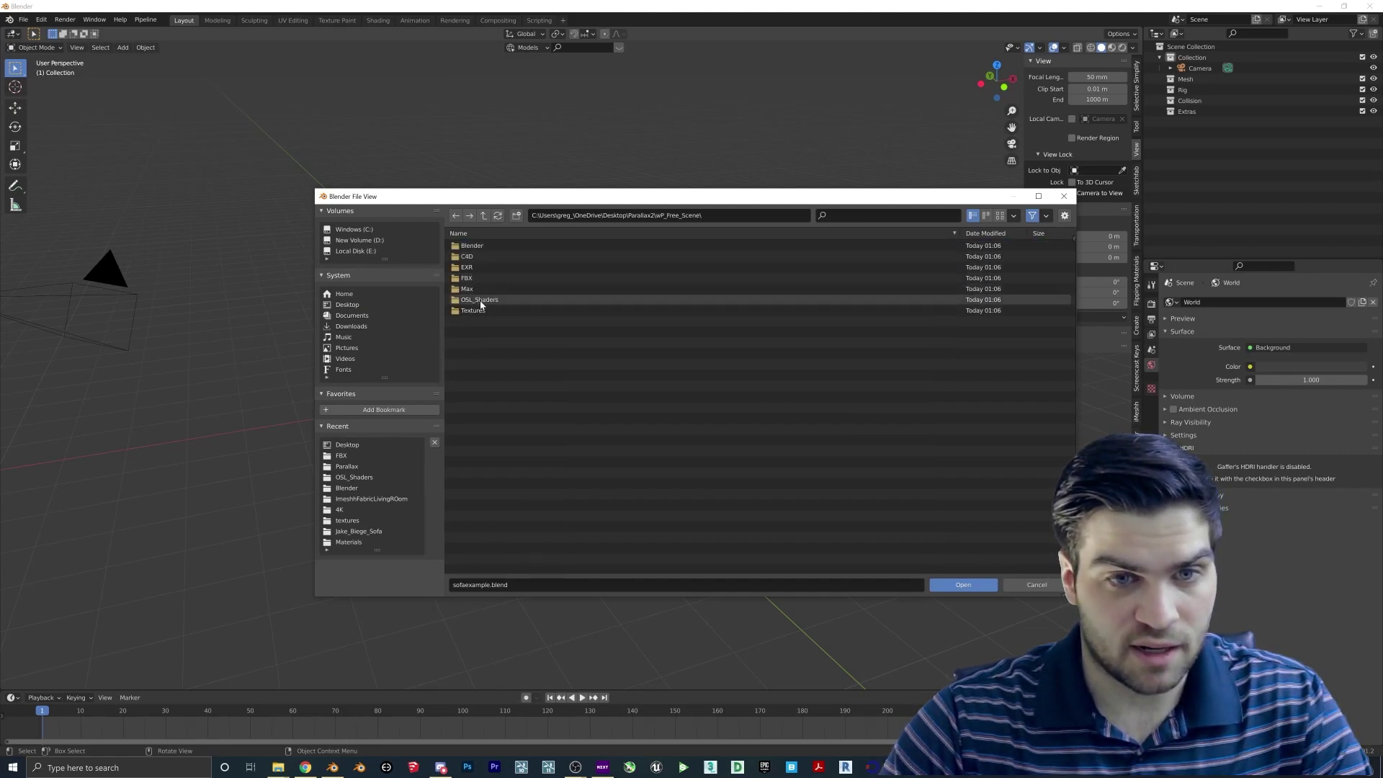
double_click(472, 245)
double_click(495, 246)
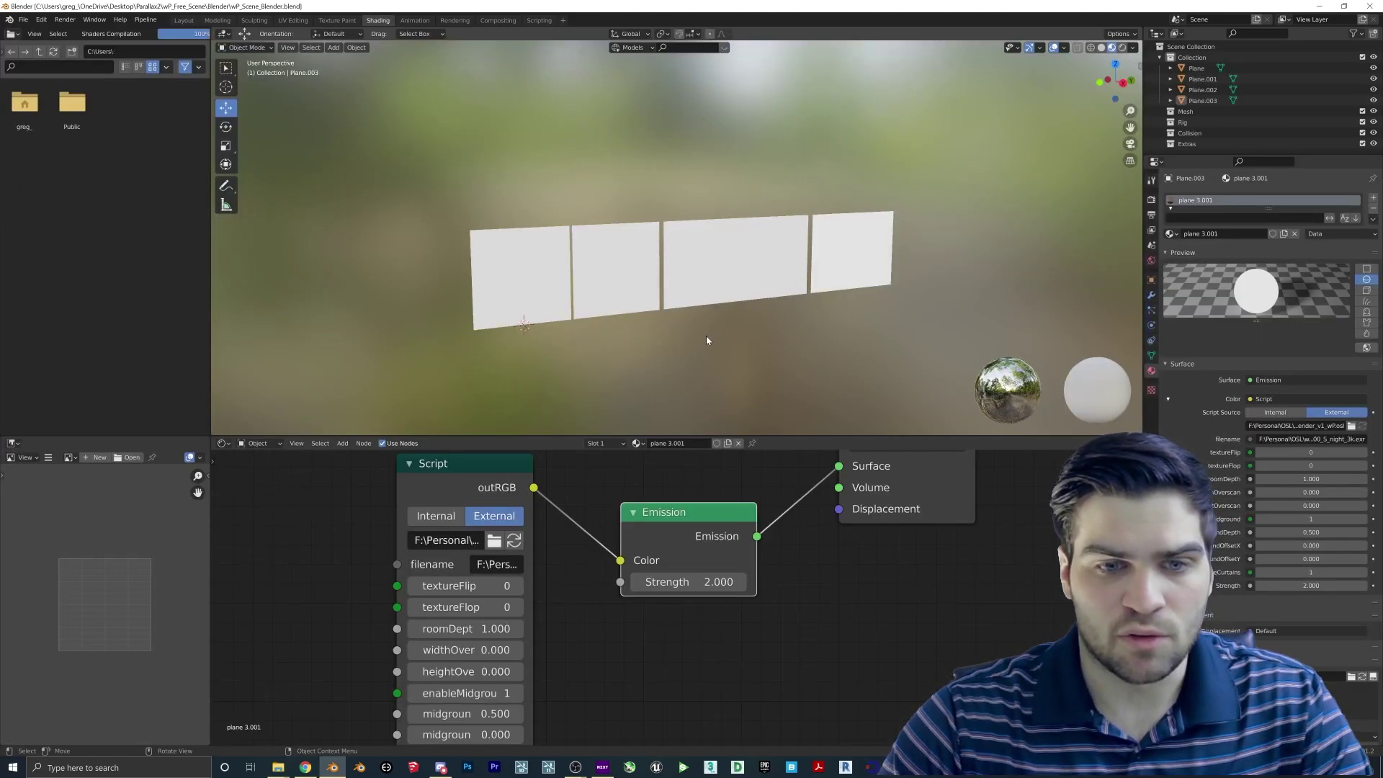
Select CPU as the Cycles render device in the scene's render settings.
mouse_move(603, 209)
middle_mouse_down()
mouse_move(519, 217)
mouse_move(641, 210)
mouse_move(625, 206)
middle_mouse_up()
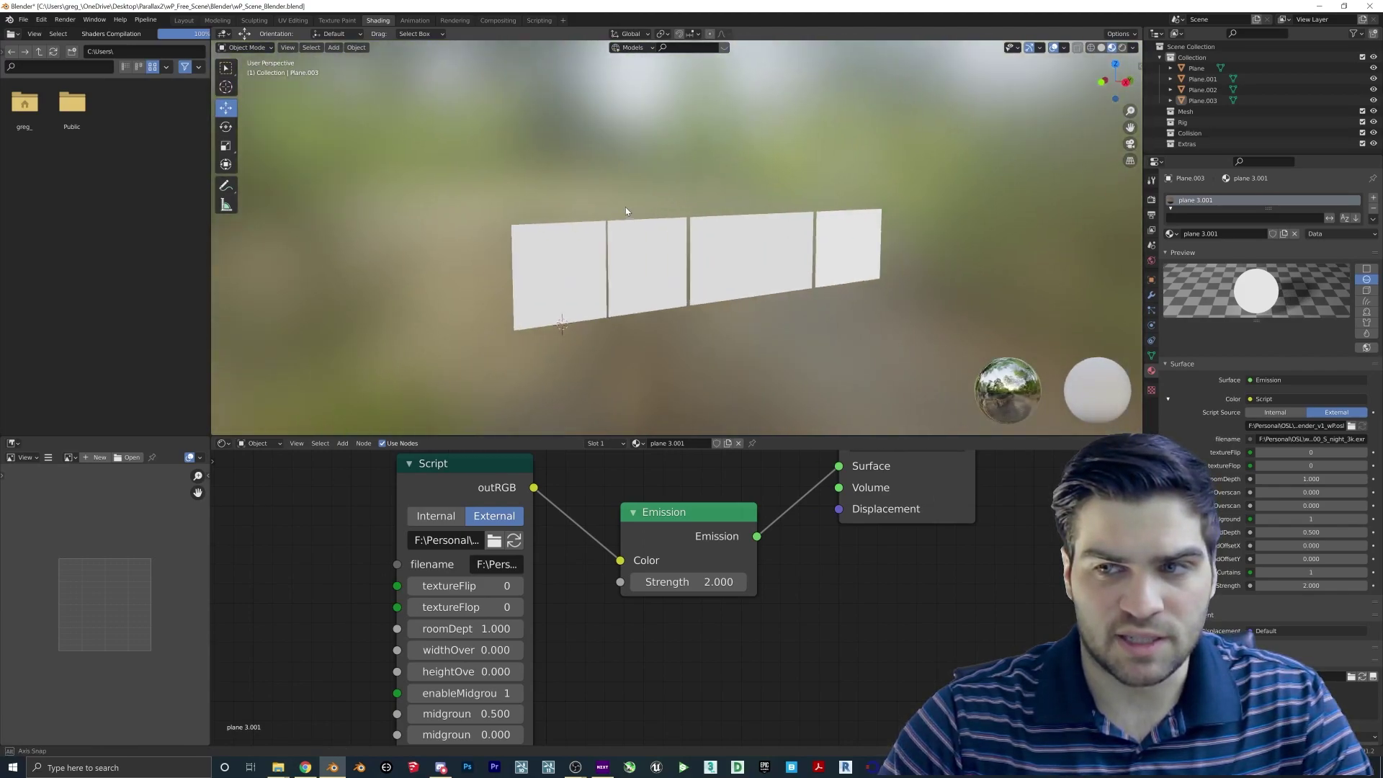
left_click(1151, 200)
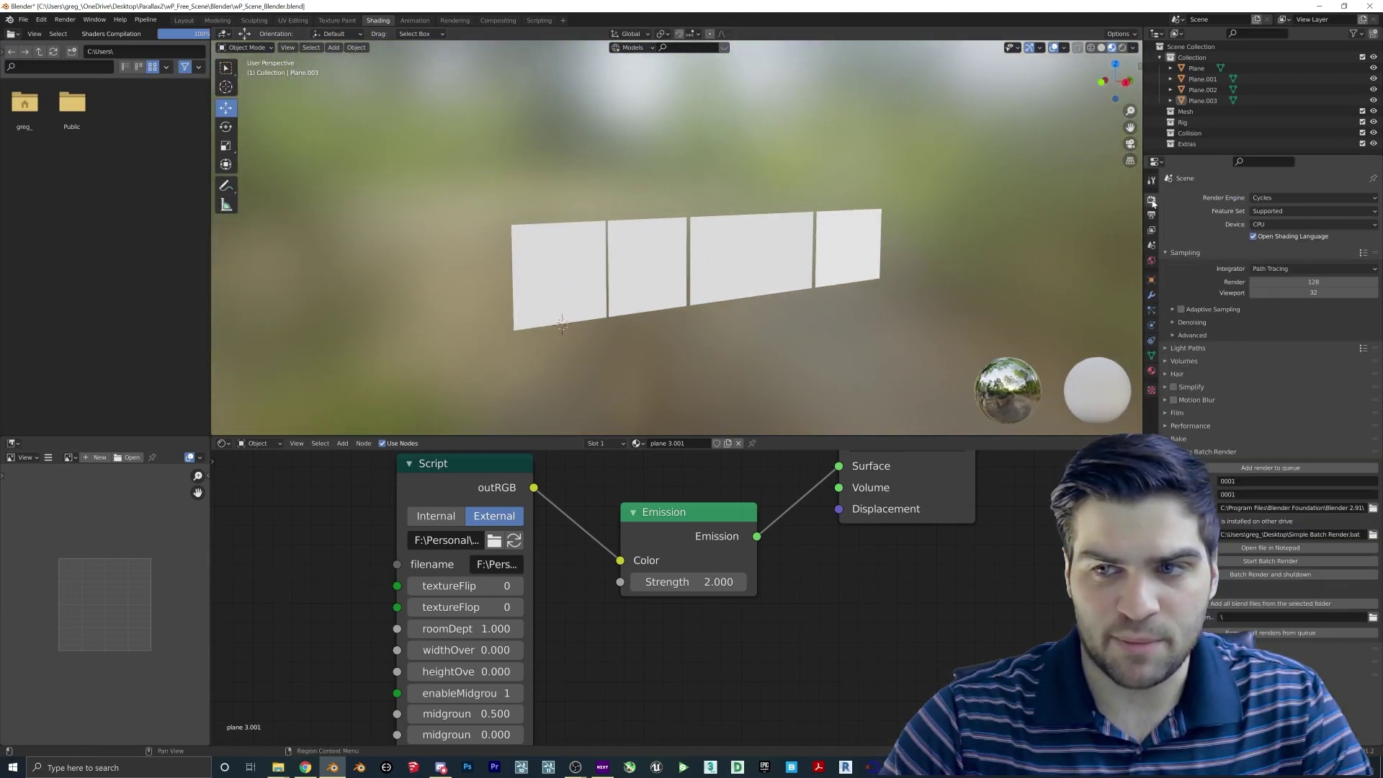
left_click(1266, 226)
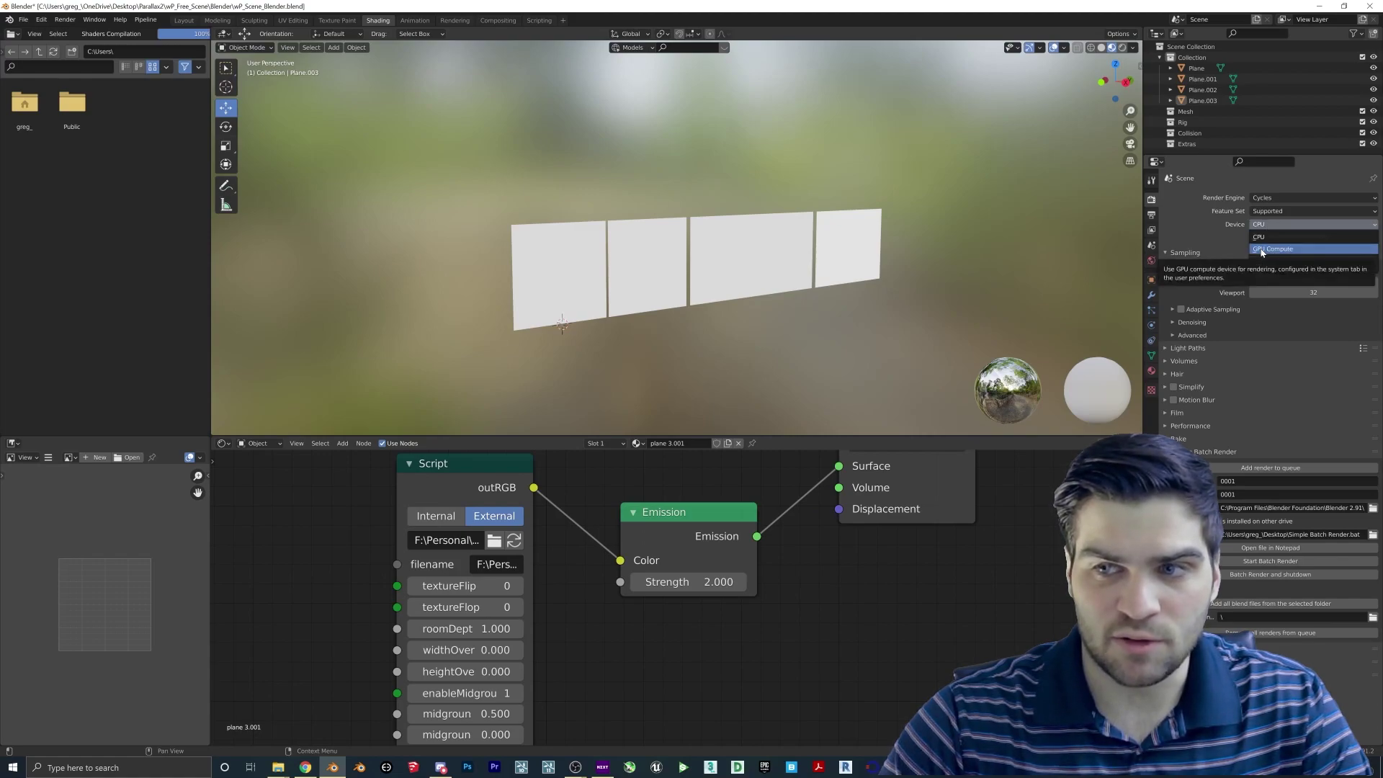
left_click(1260, 237)
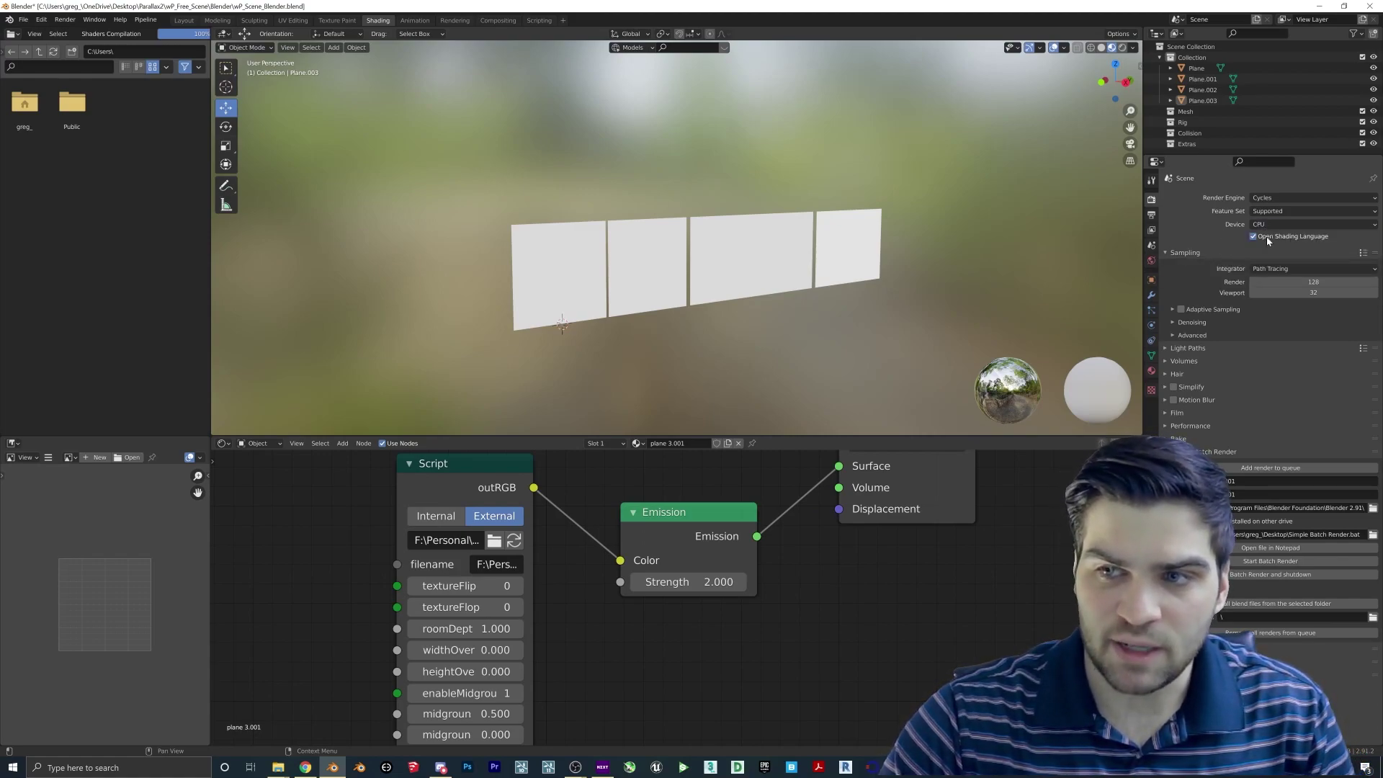
Try GPU Compute as the render device and set it back to CPU.
left_click(1271, 225)
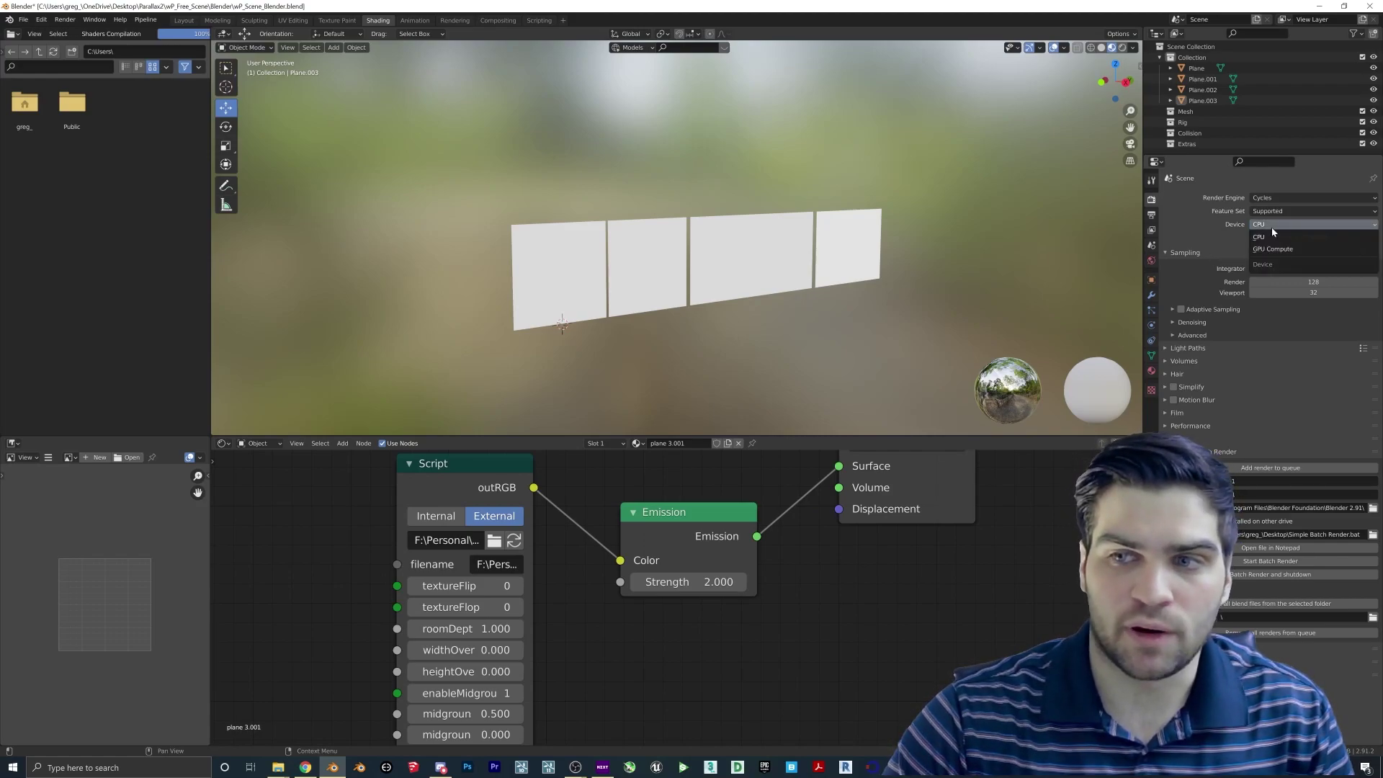
left_click(1278, 240)
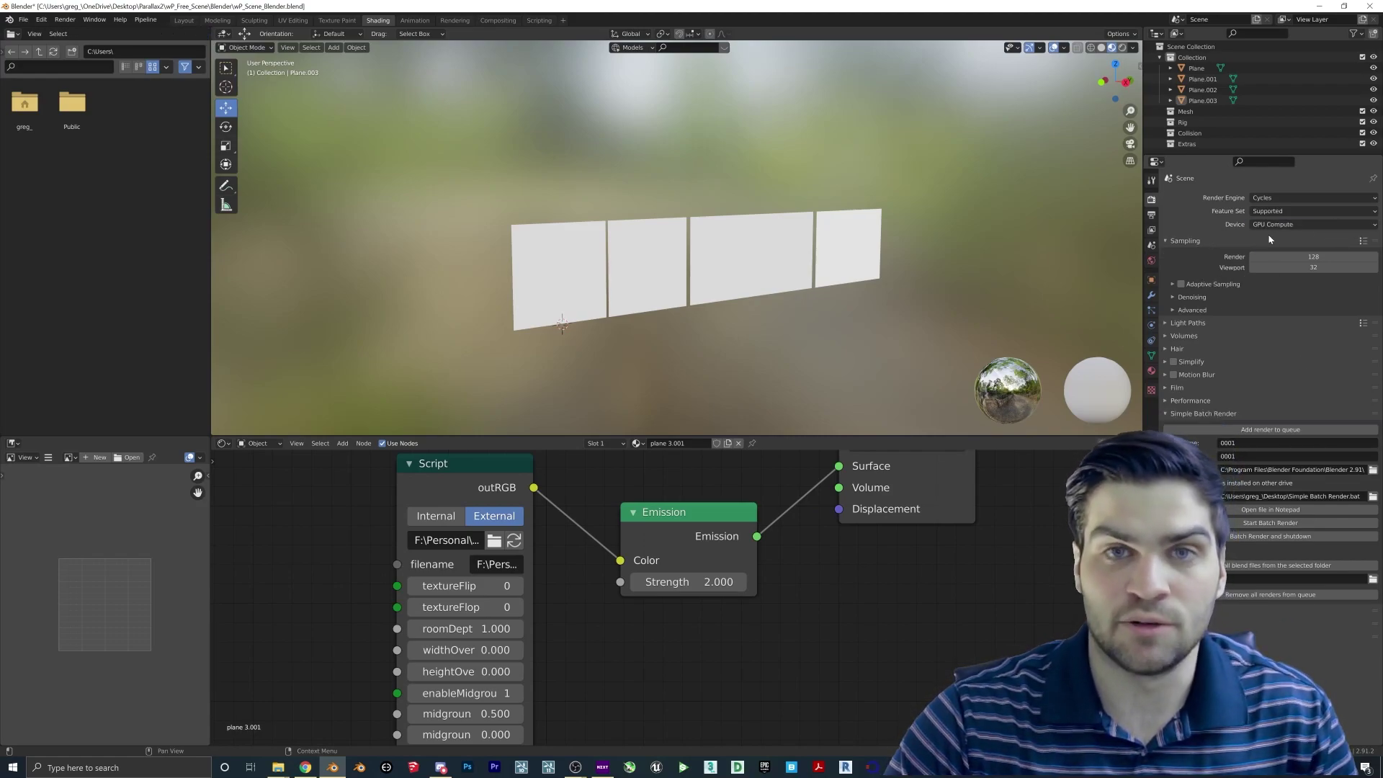
left_click(1296, 224)
left_click(1289, 236)
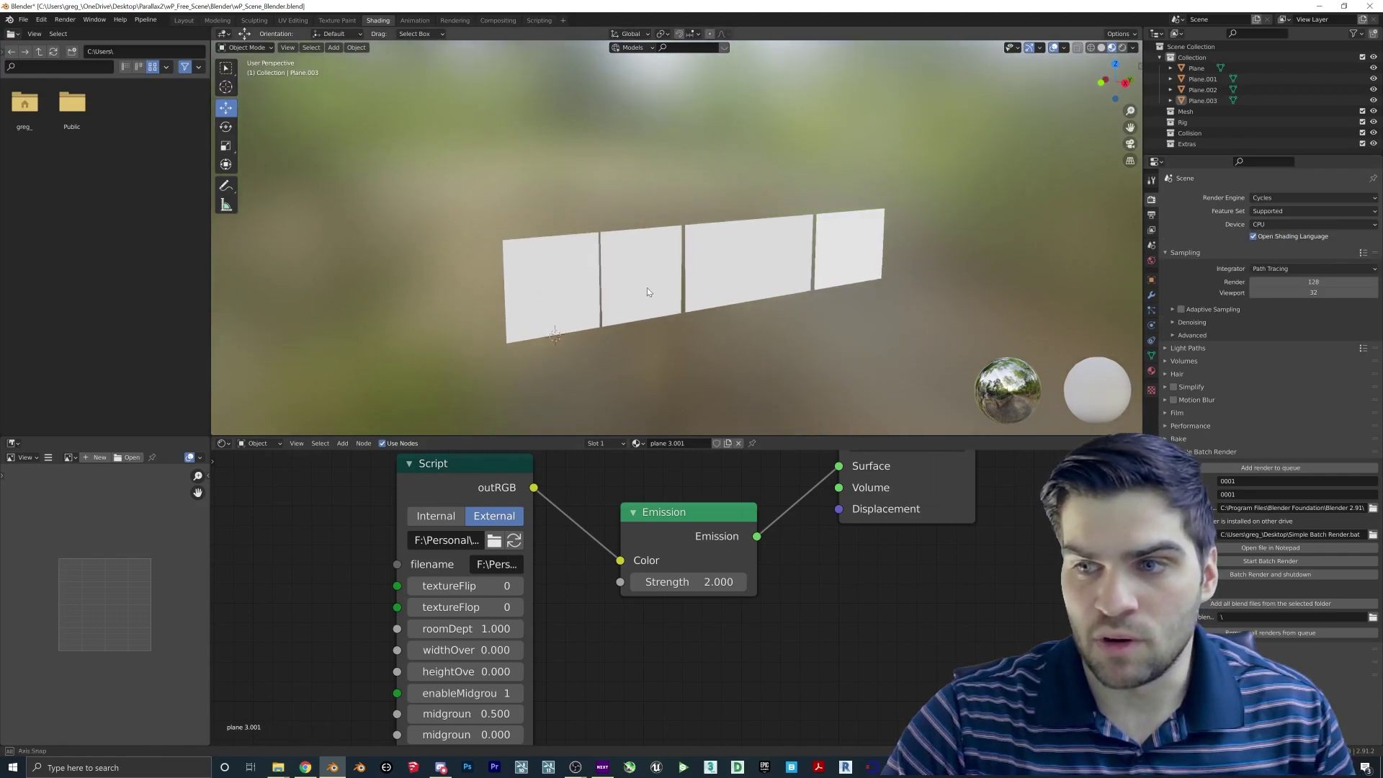
scroll(555, 268, "up", 1)
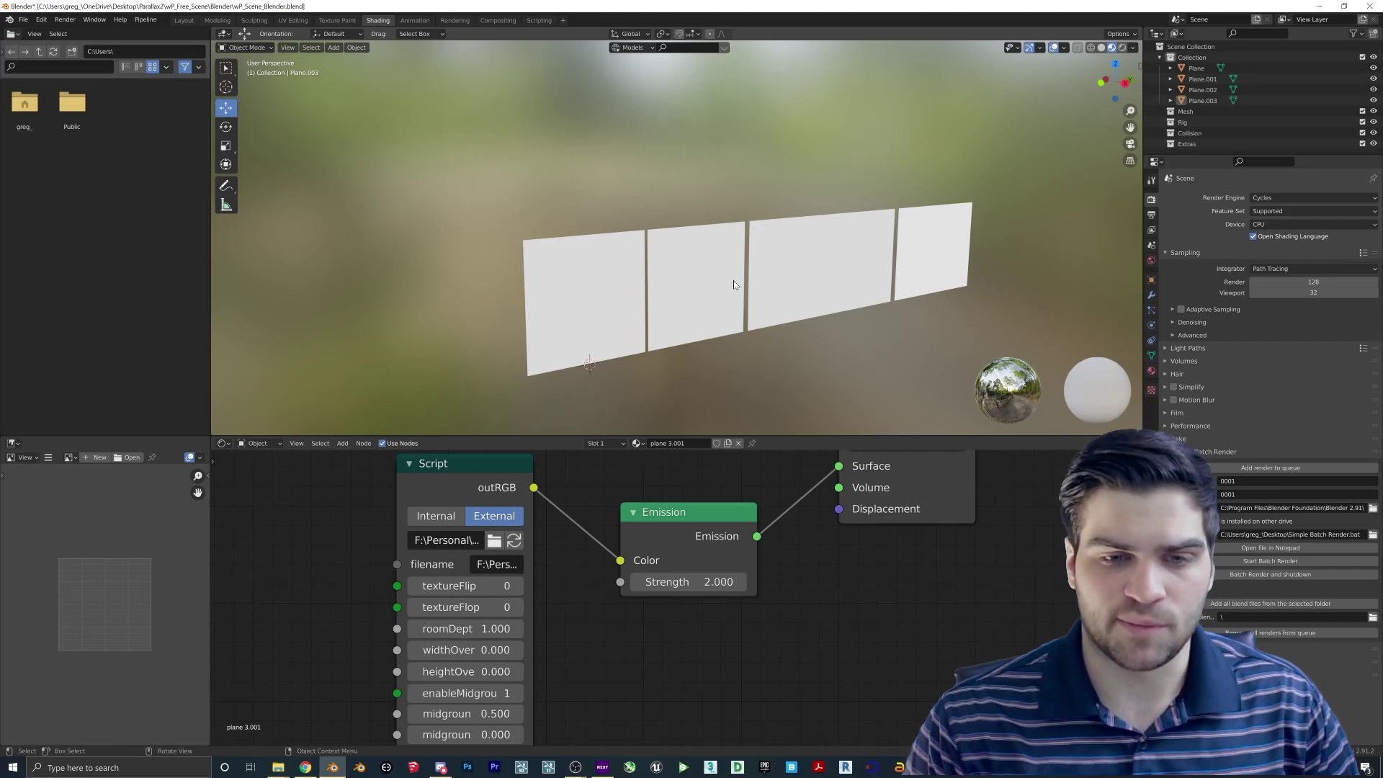
middle_click_drag(733, 284, 661, 284)
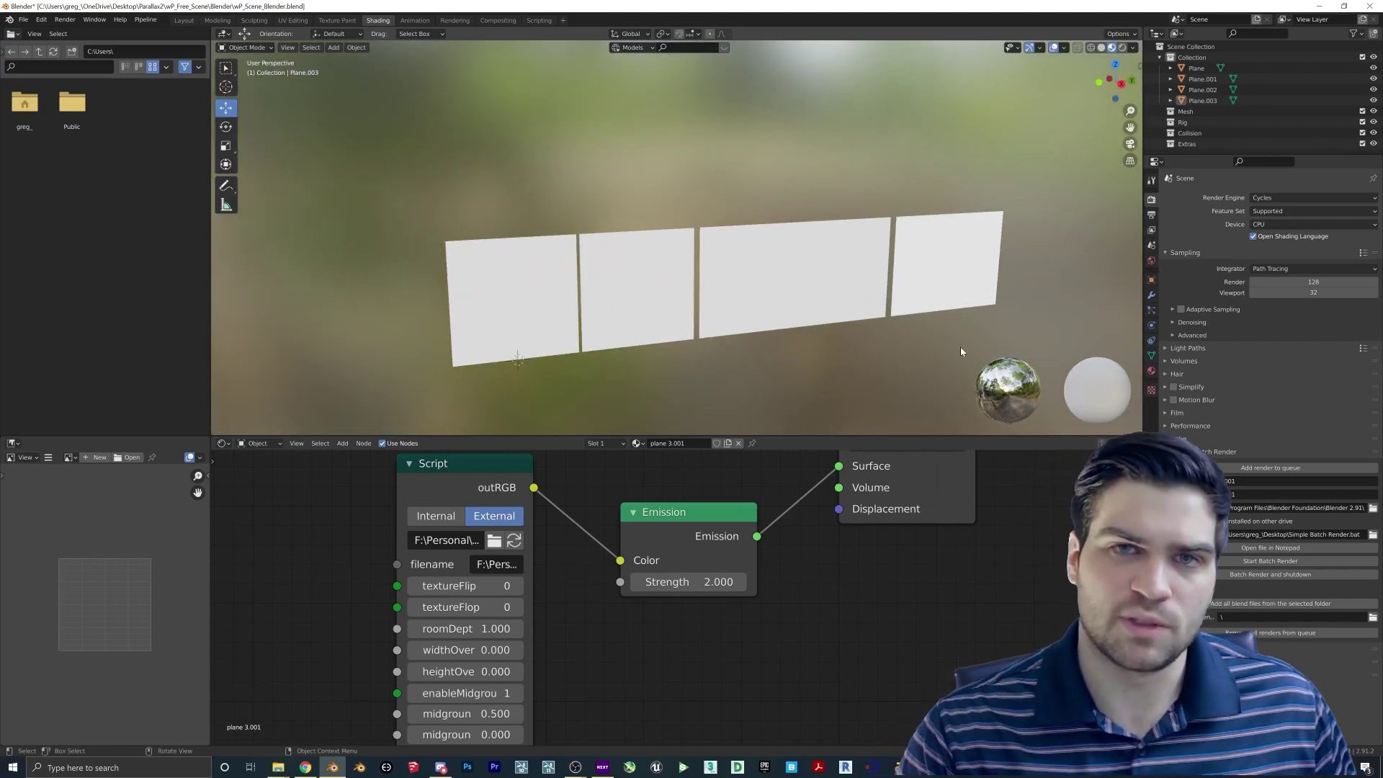
middle_click_drag(887, 327, 833, 367)
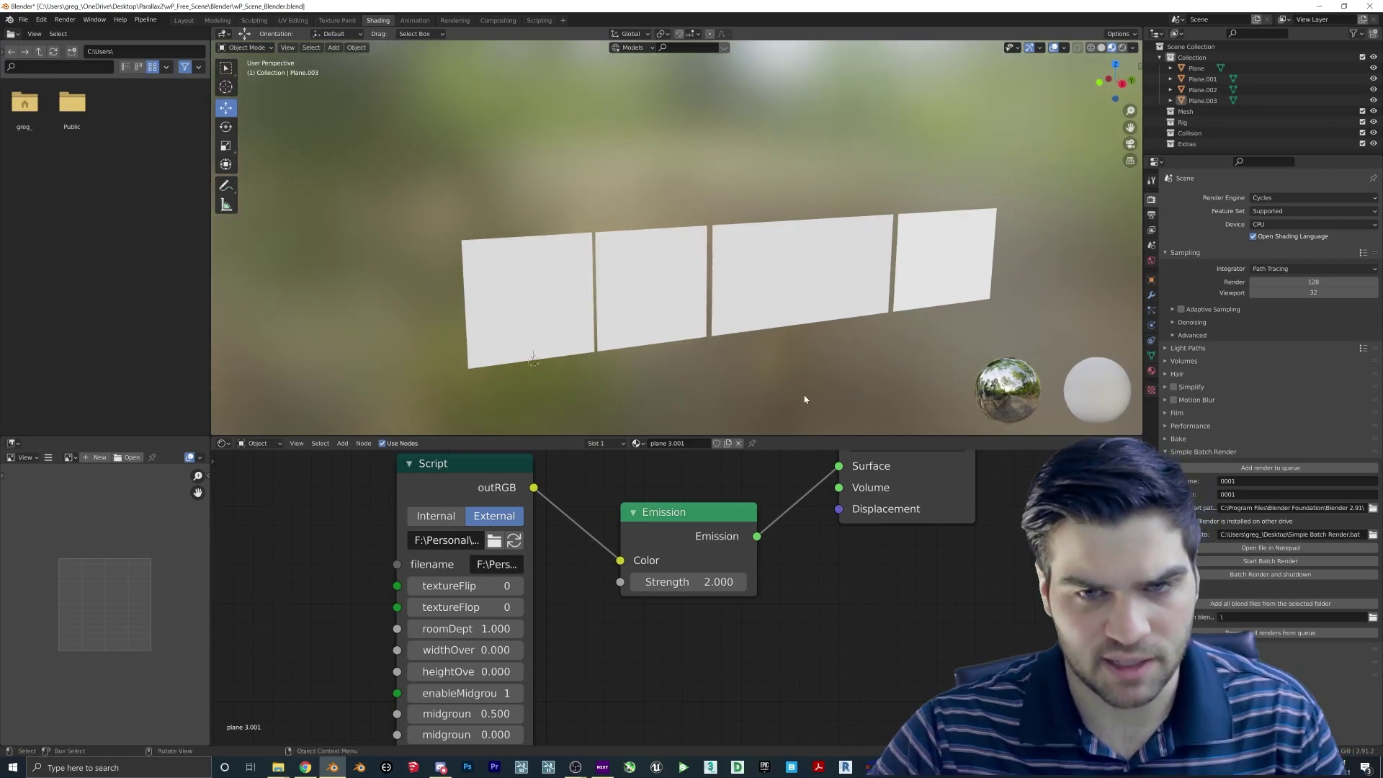
Widen the Script node of the plane 3.001 material until its shader and EXR file paths can be read.
scroll(646, 548, "down", 2)
scroll(432, 517, "down", 1)
left_click_drag(448, 509, 296, 509)
scroll(590, 556, "down", 2)
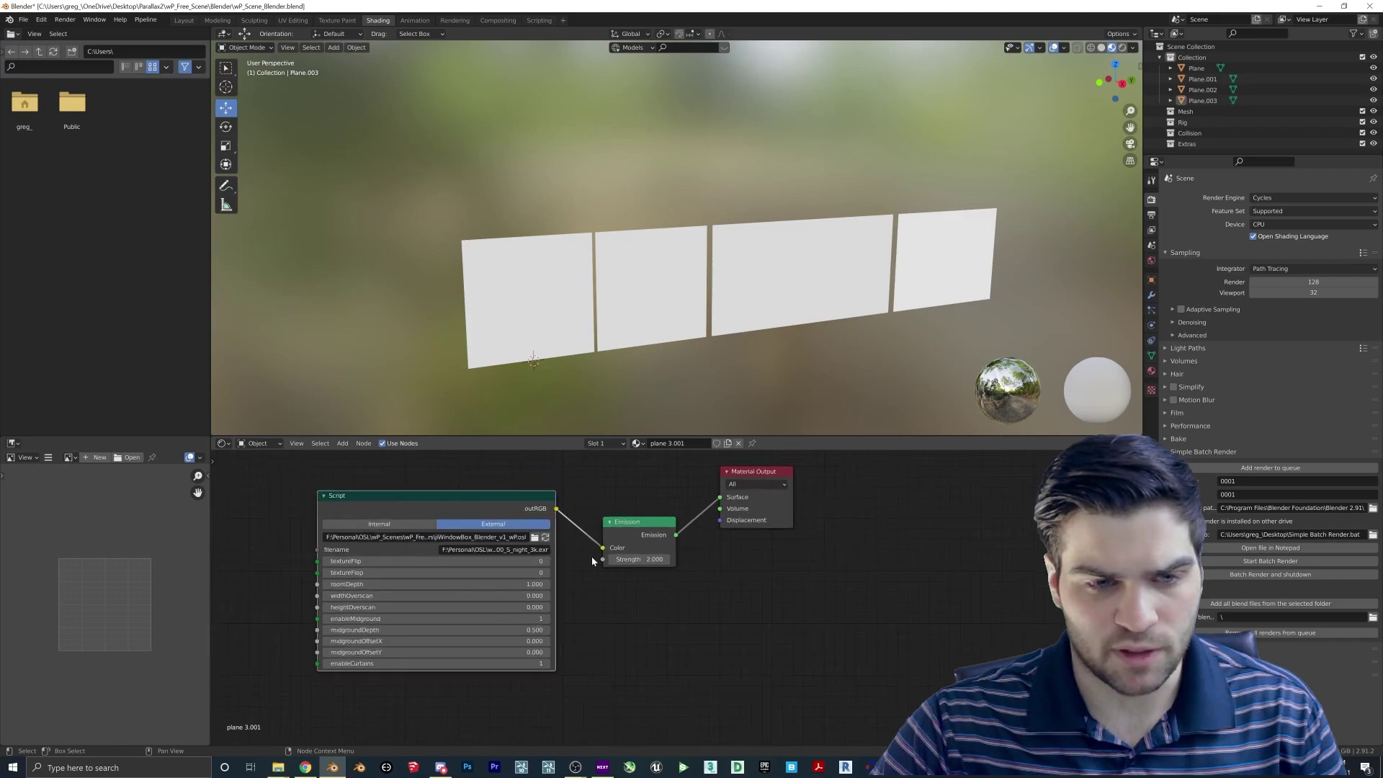
middle_click_drag(589, 556, 710, 534)
left_click_drag(445, 510, 327, 511)
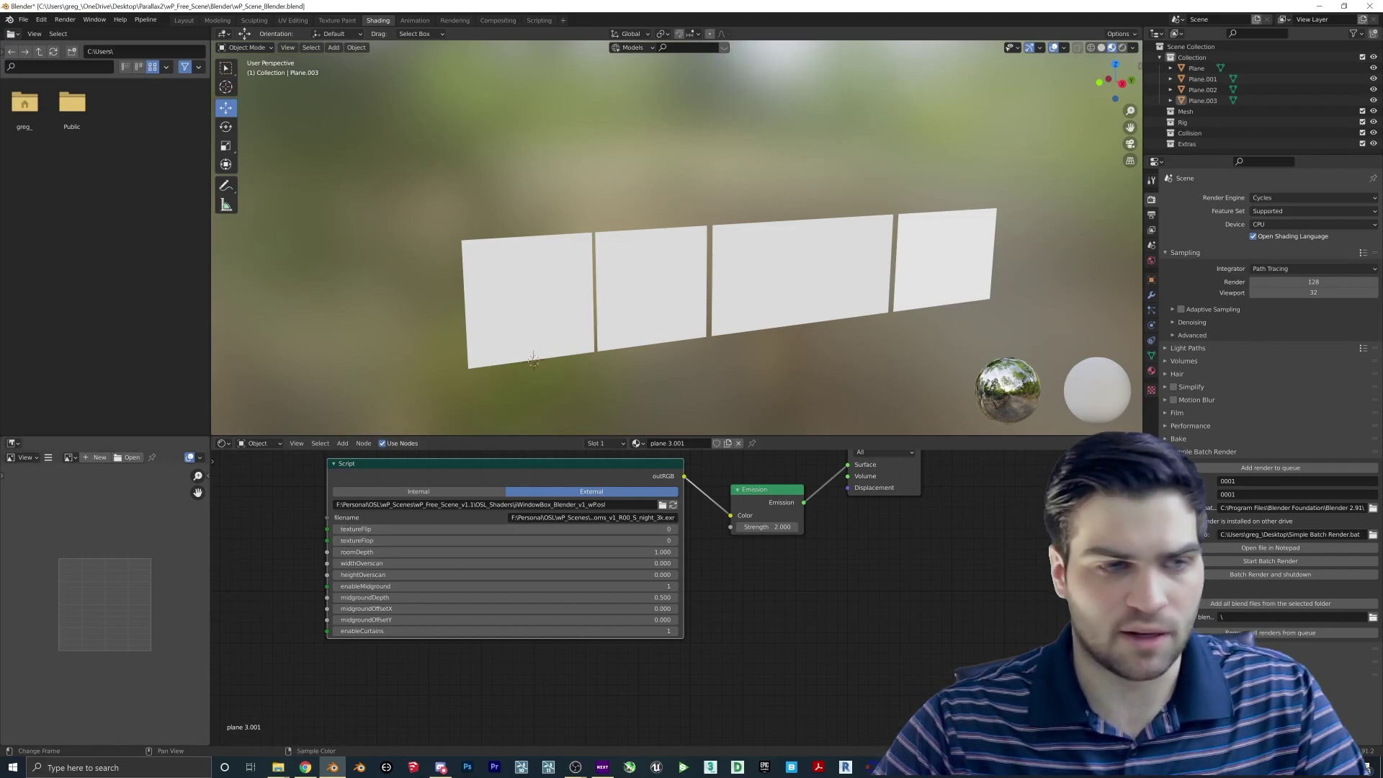
Switch to File Explorer, open wP_Free_Scene\OSL_Shaders, and enlarge the window and address bar to show the folder's full path.
left_click(278, 767)
left_click_drag(571, 310, 828, 123)
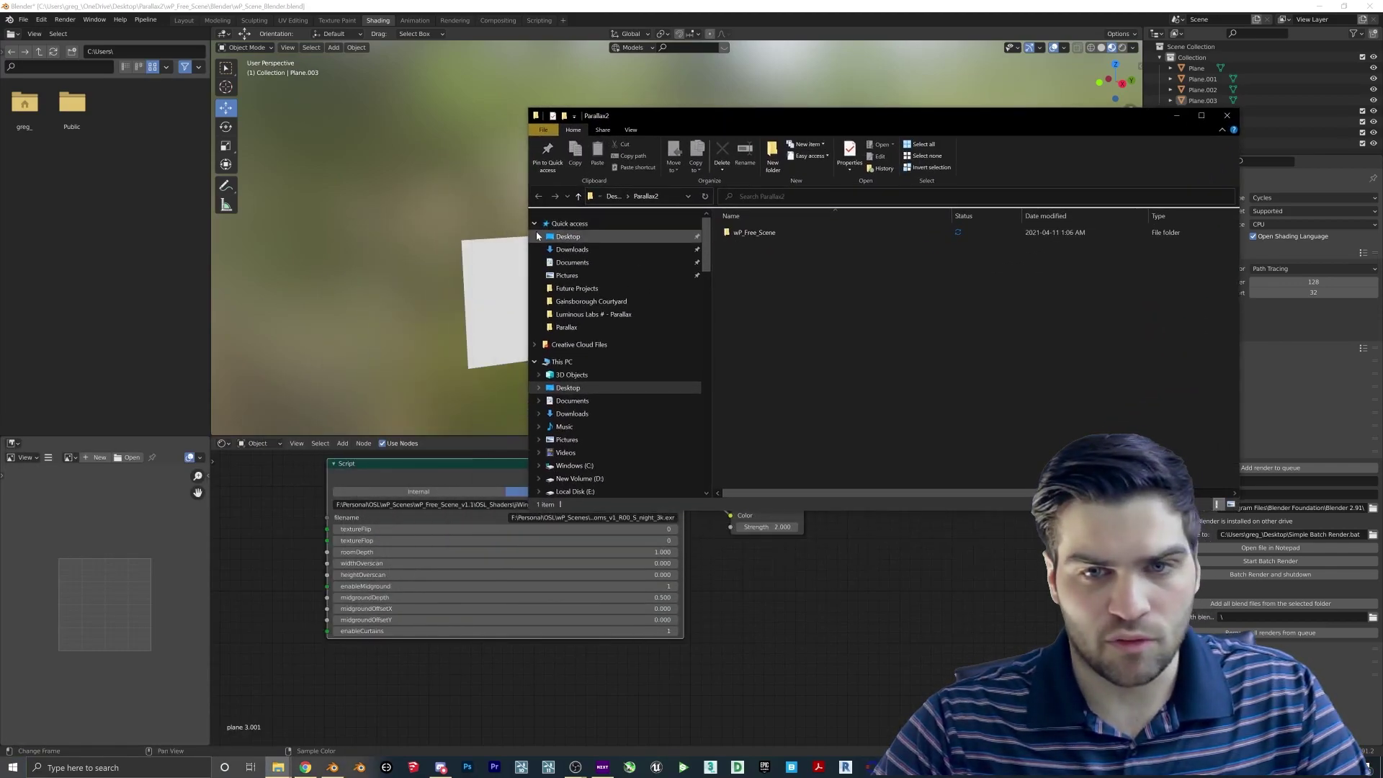
left_click_drag(530, 242, 784, 237)
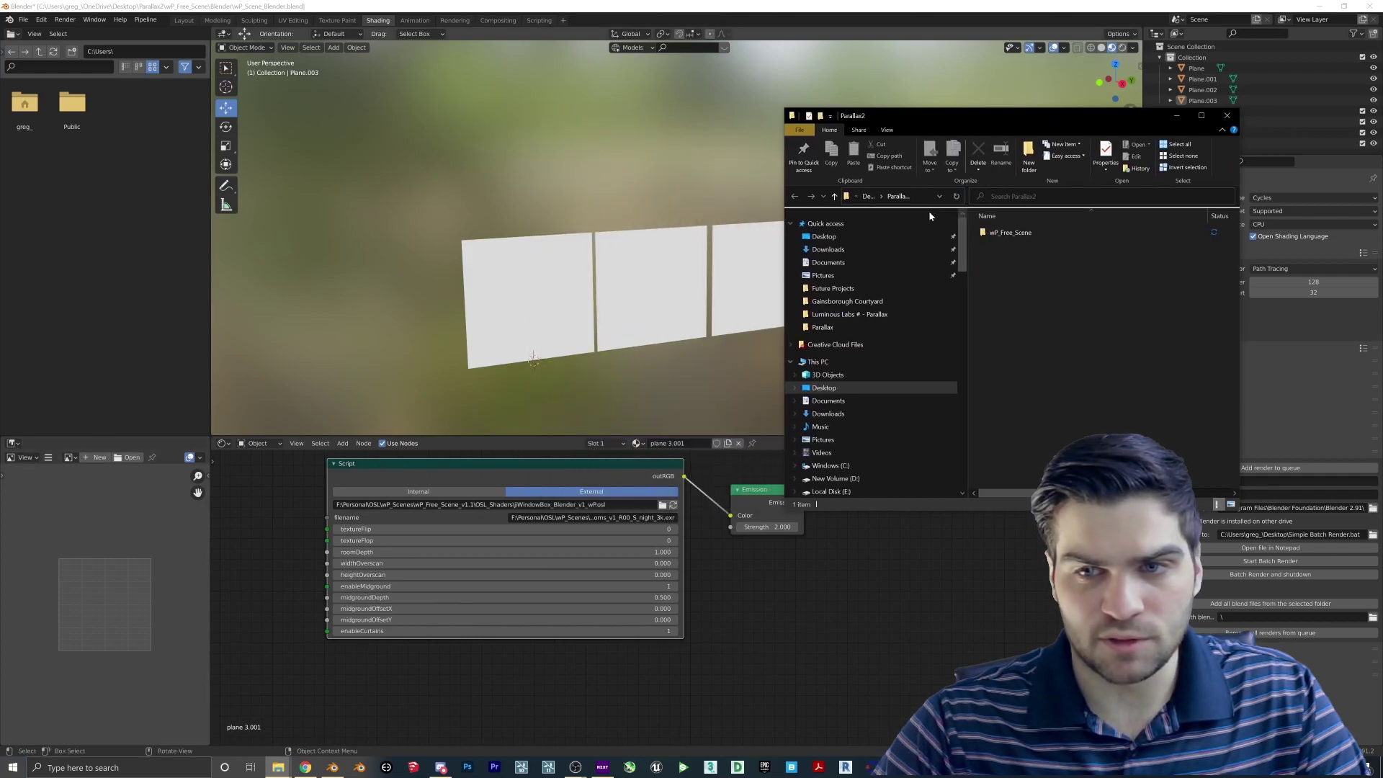
double_click(998, 232)
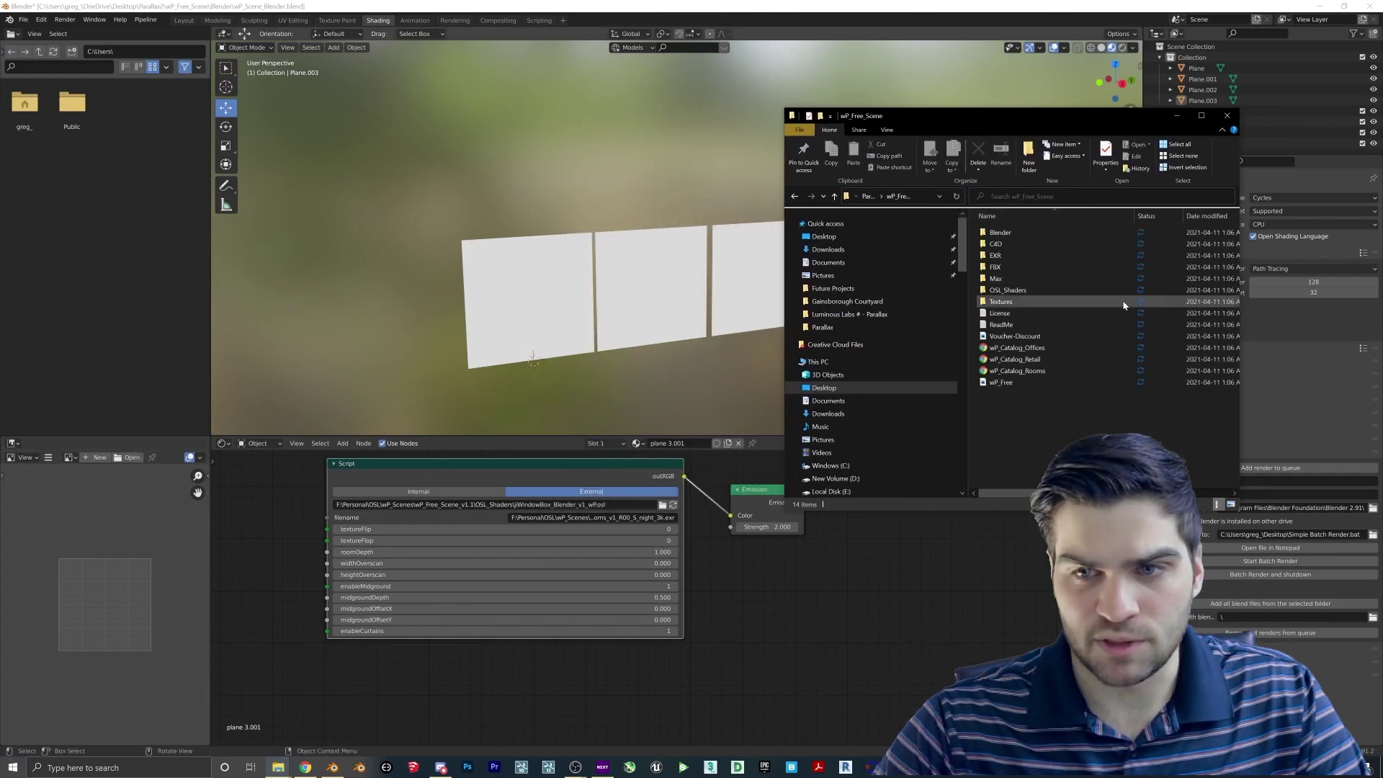
double_click(1007, 290)
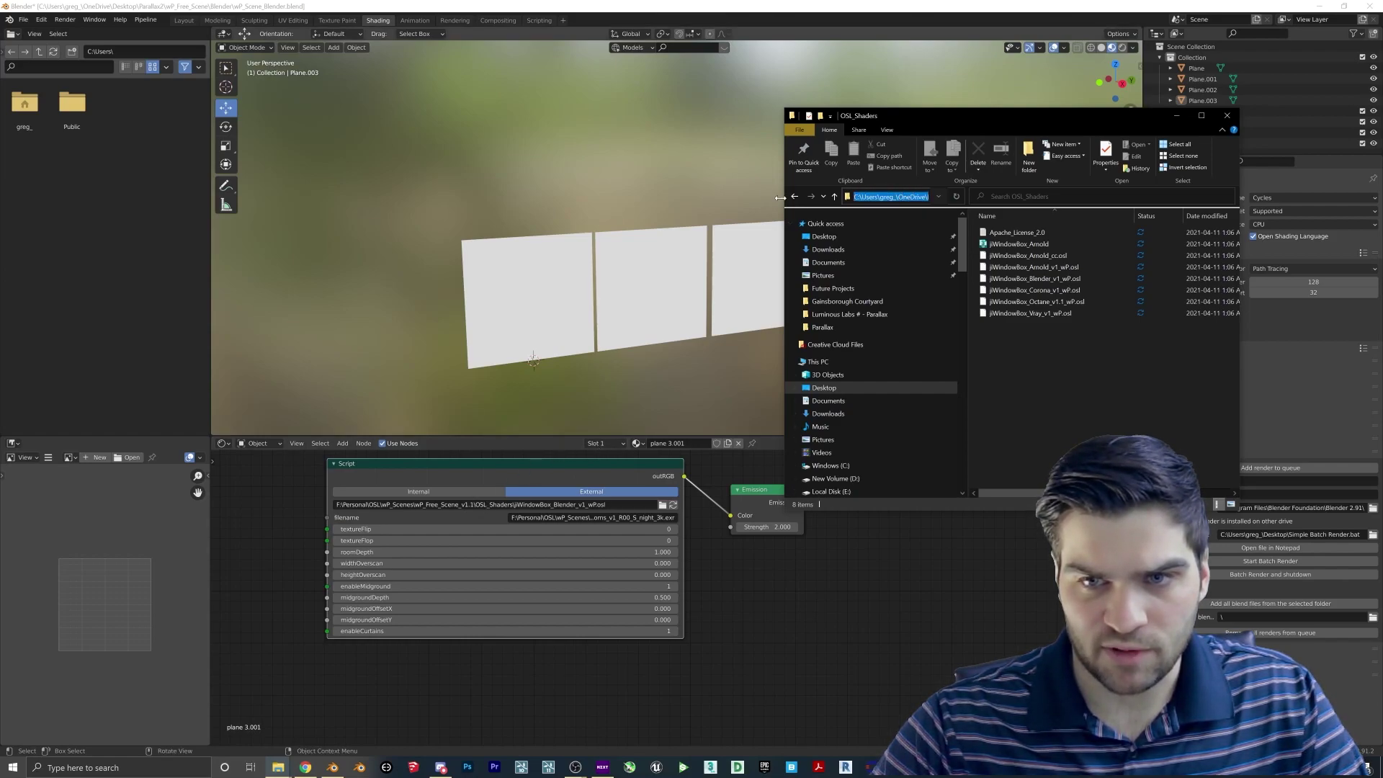
left_click_drag(787, 245, 512, 245)
left_click_drag(826, 123, 967, 97)
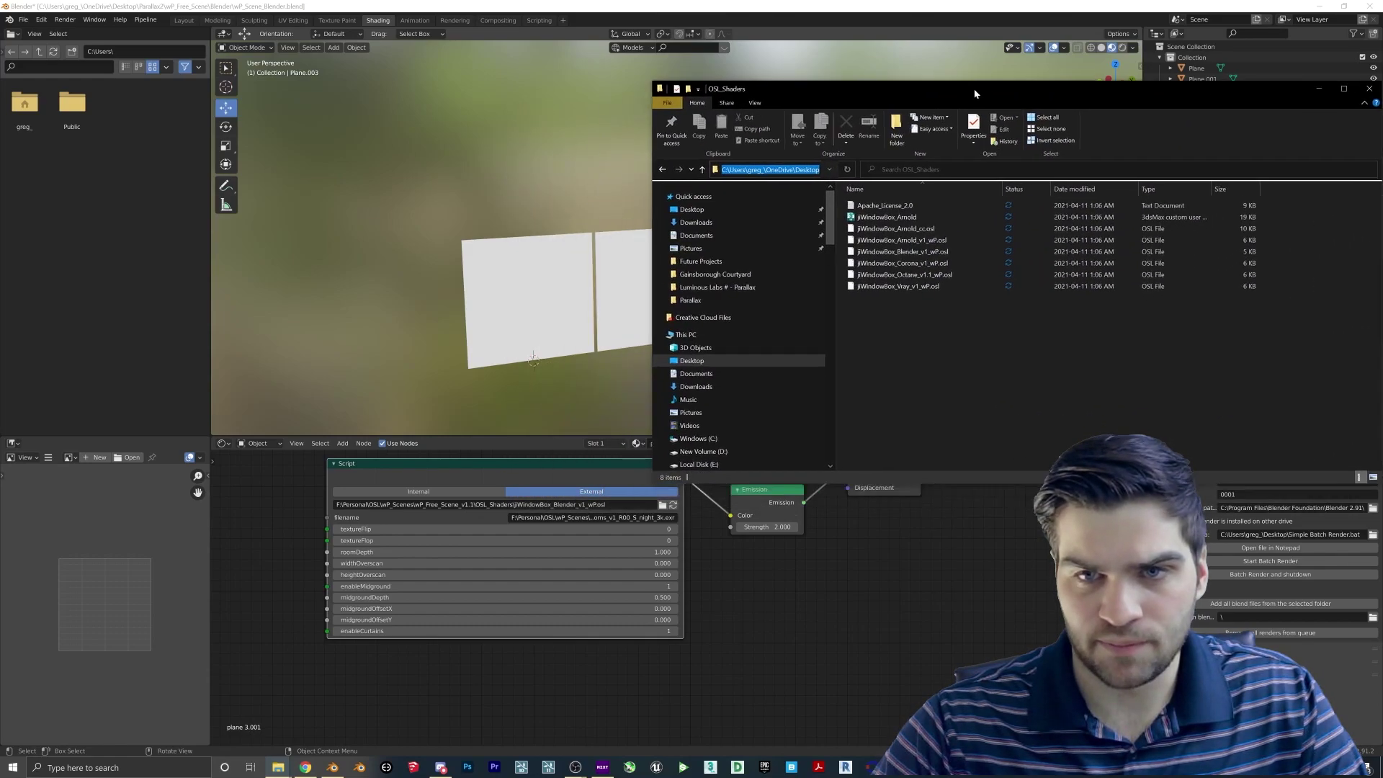
left_click_drag(858, 168, 1000, 174)
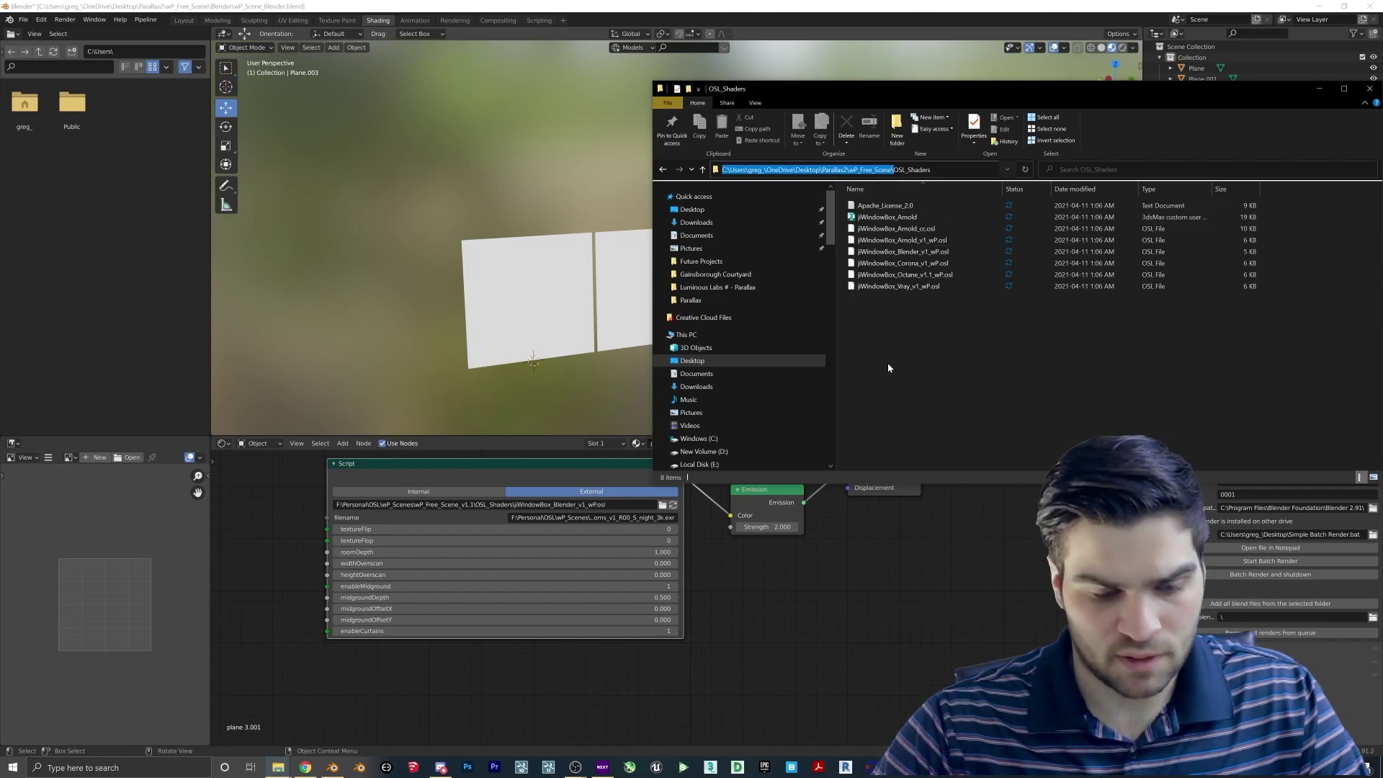
Open the Script node's shader path for editing and copy the full path of the OSL_Shaders folder from File Explorer.
left_click(537, 506)
left_click(537, 507)
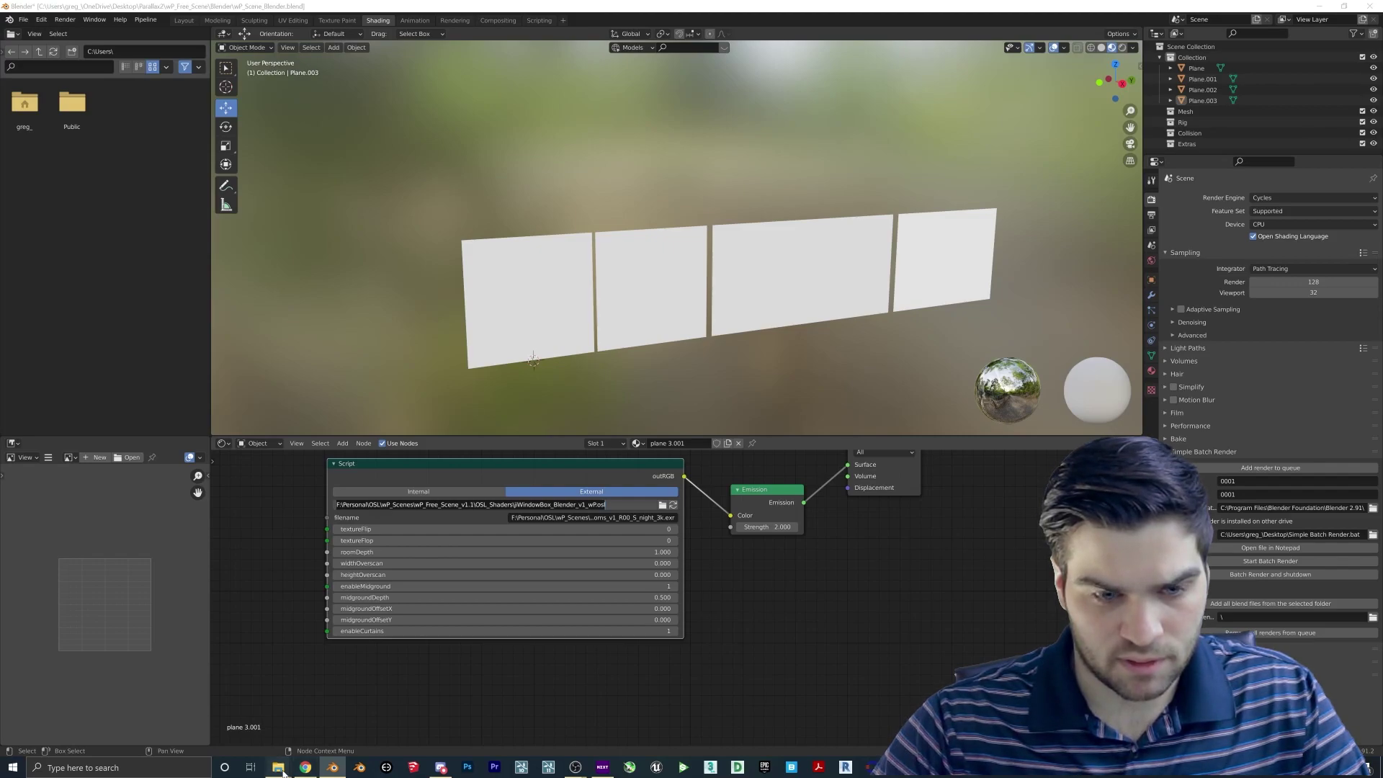
left_click(332, 713)
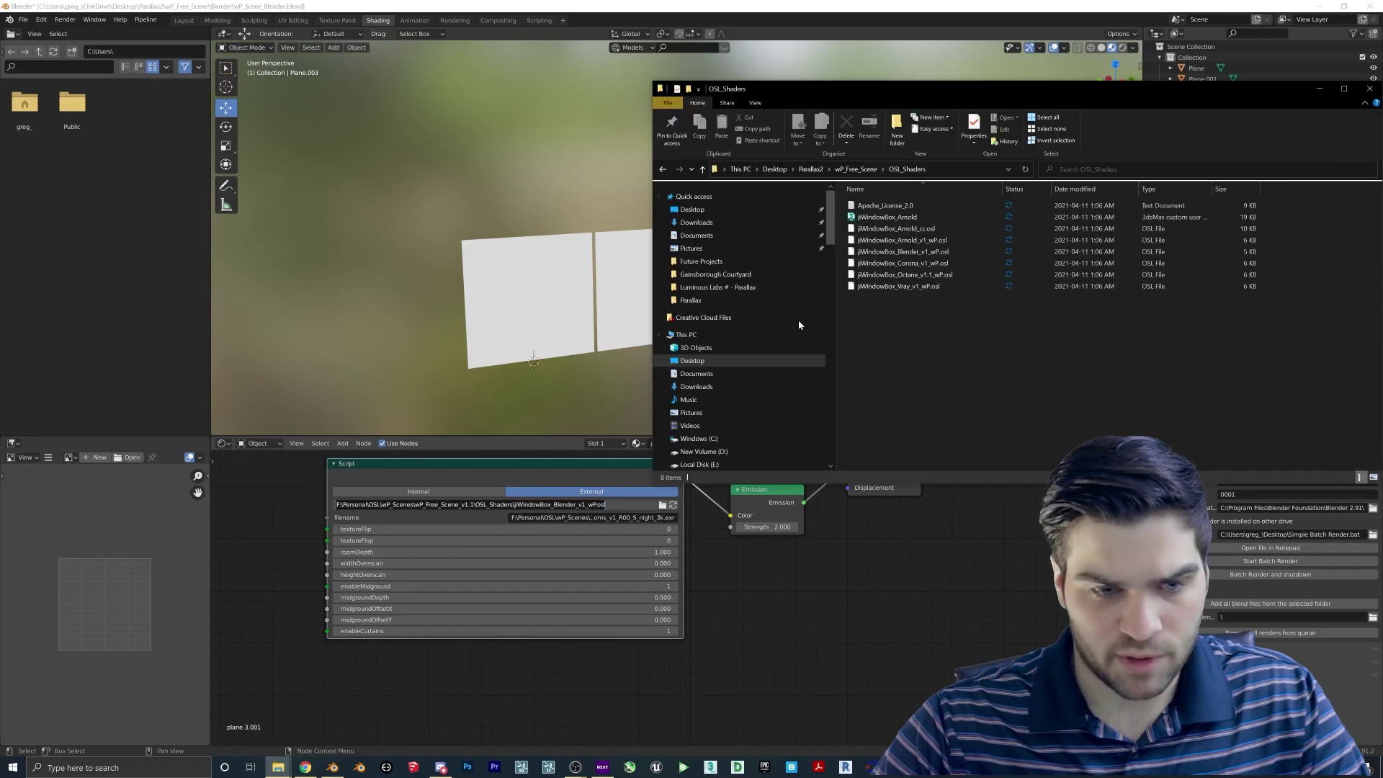
left_click(931, 169)
key("ctrl+c")
left_click_drag(935, 170, 733, 169)
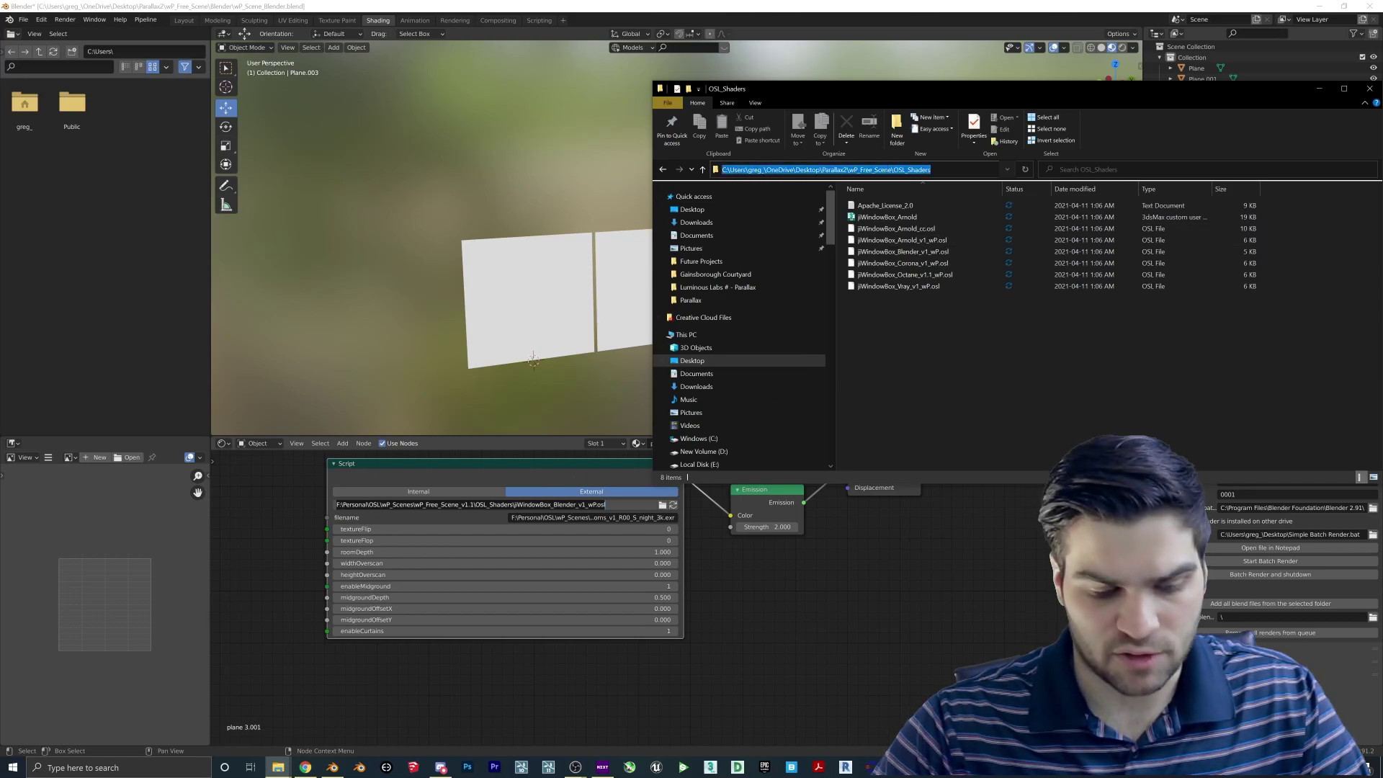
Replace the folder part of the Script node's shader path with the copied OSL_Shaders path, keeping the jiWindowBox_Blender_v1_wP.osl file, and widen the node slightly.
left_click(535, 509)
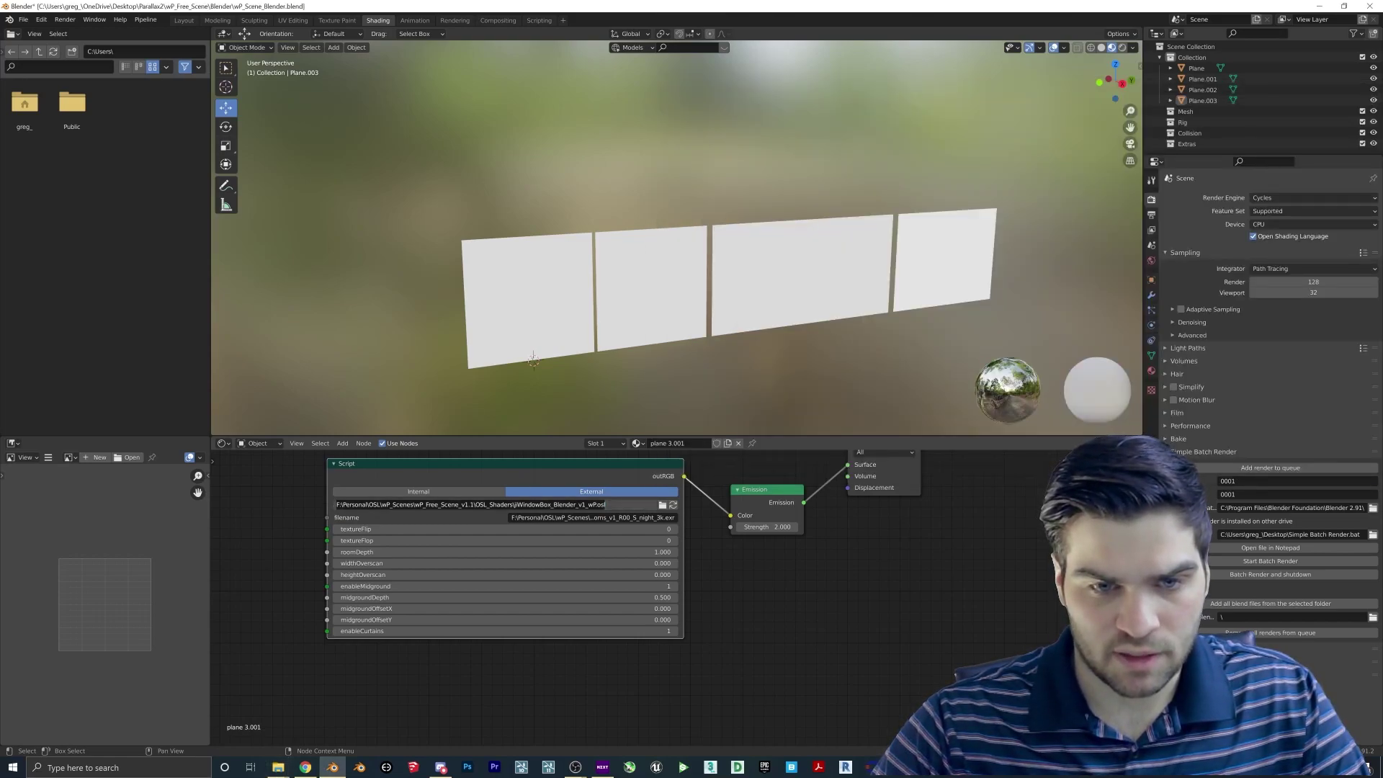
left_click(514, 505)
key("shift+Home")
key("ctrl+v")
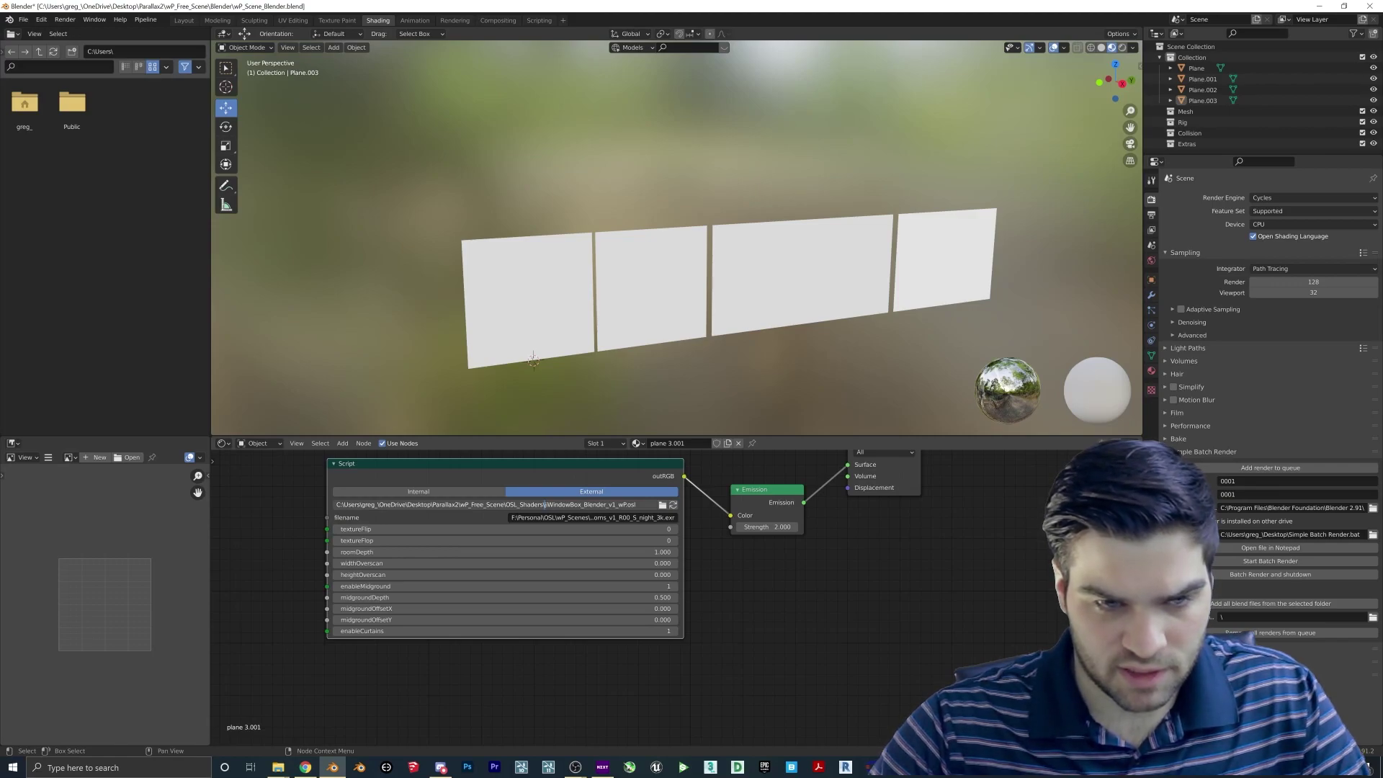
left_click_drag(329, 509, 300, 505)
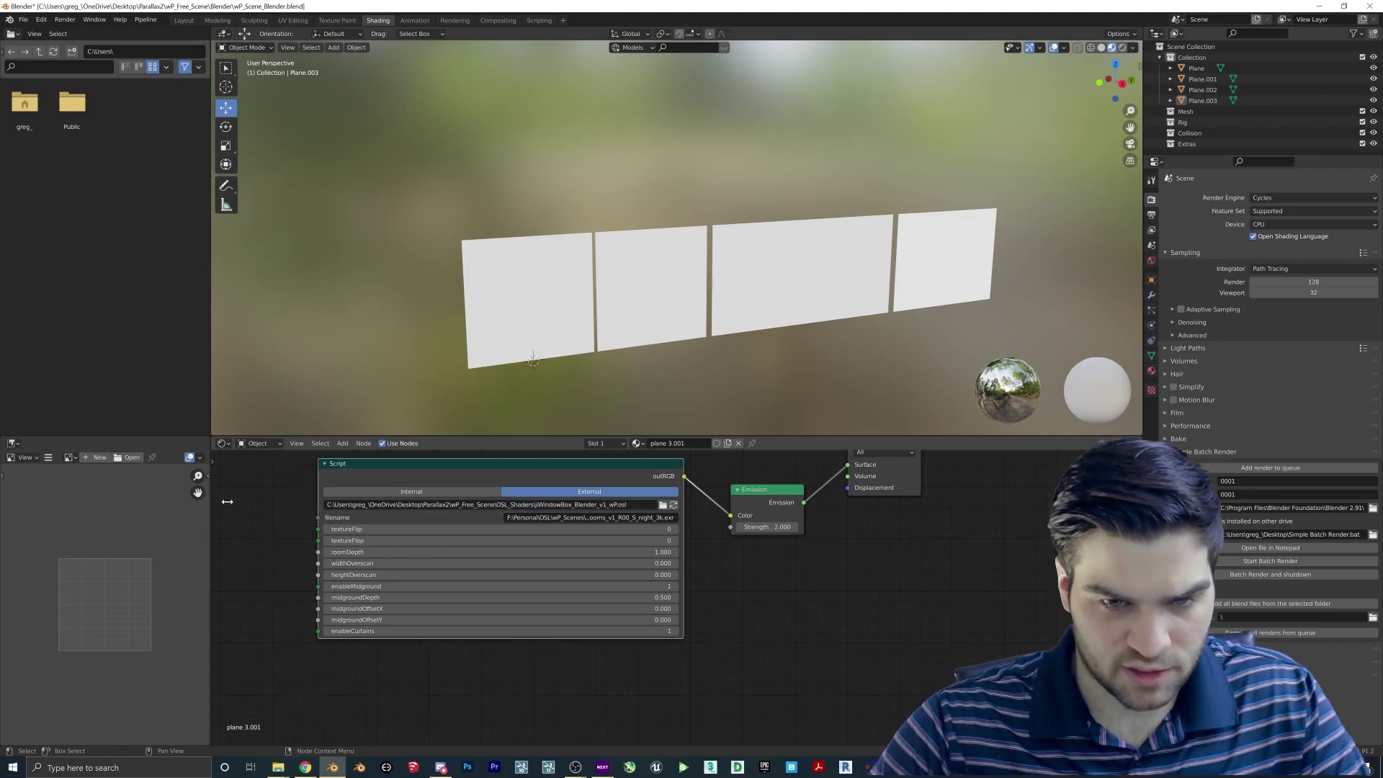
Switch to File Explorer, open the wP_Free_Scene\EXR\3K folder and select its full path for copying.
left_click(281, 767)
left_click(311, 726)
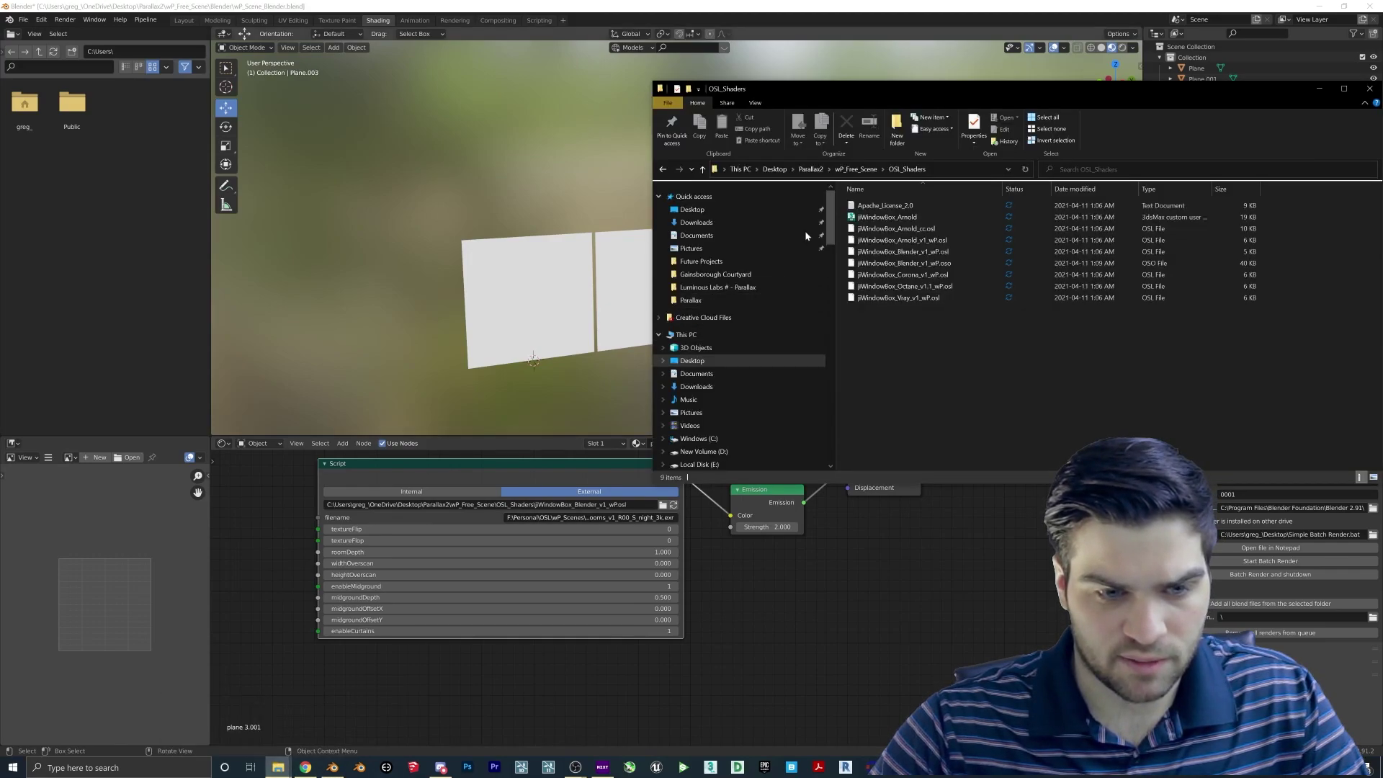
left_click(856, 169)
double_click(886, 229)
double_click(891, 215)
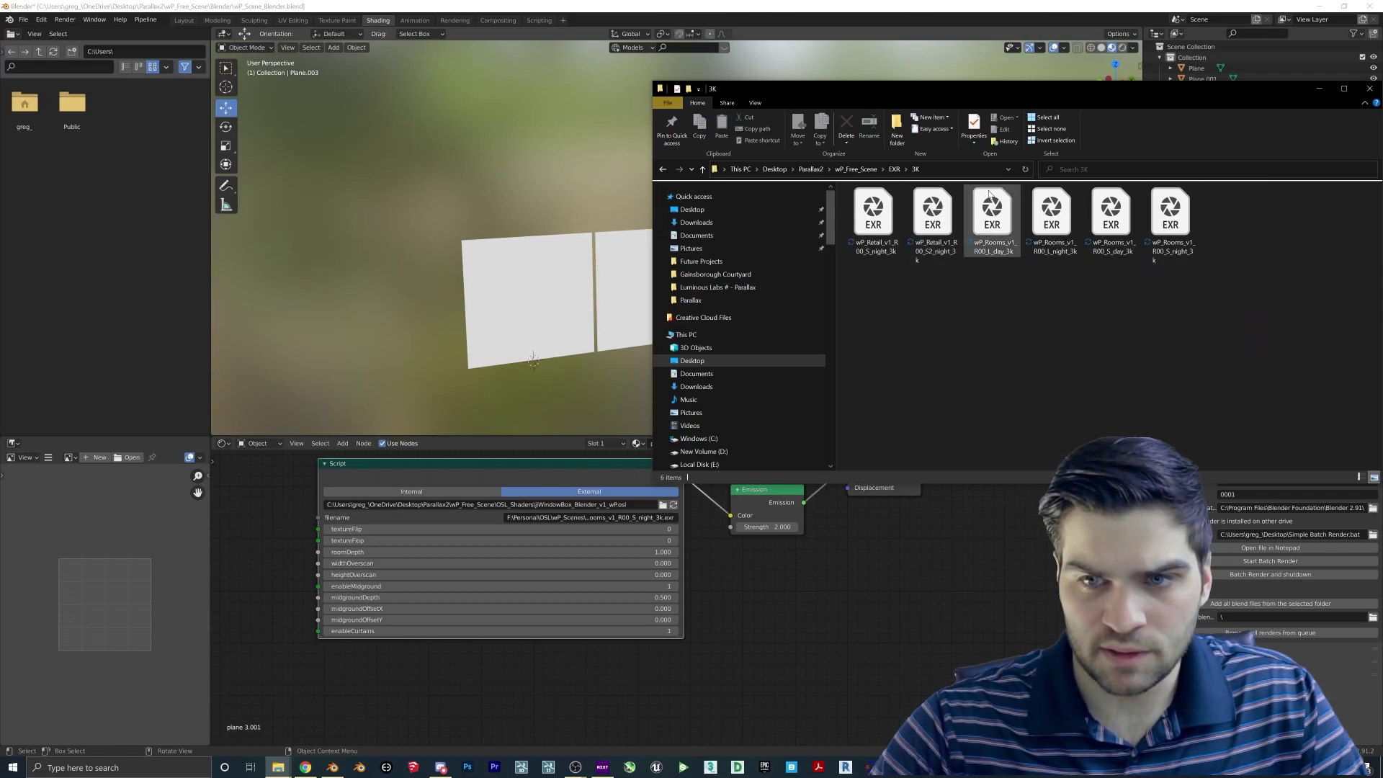
left_click(951, 170)
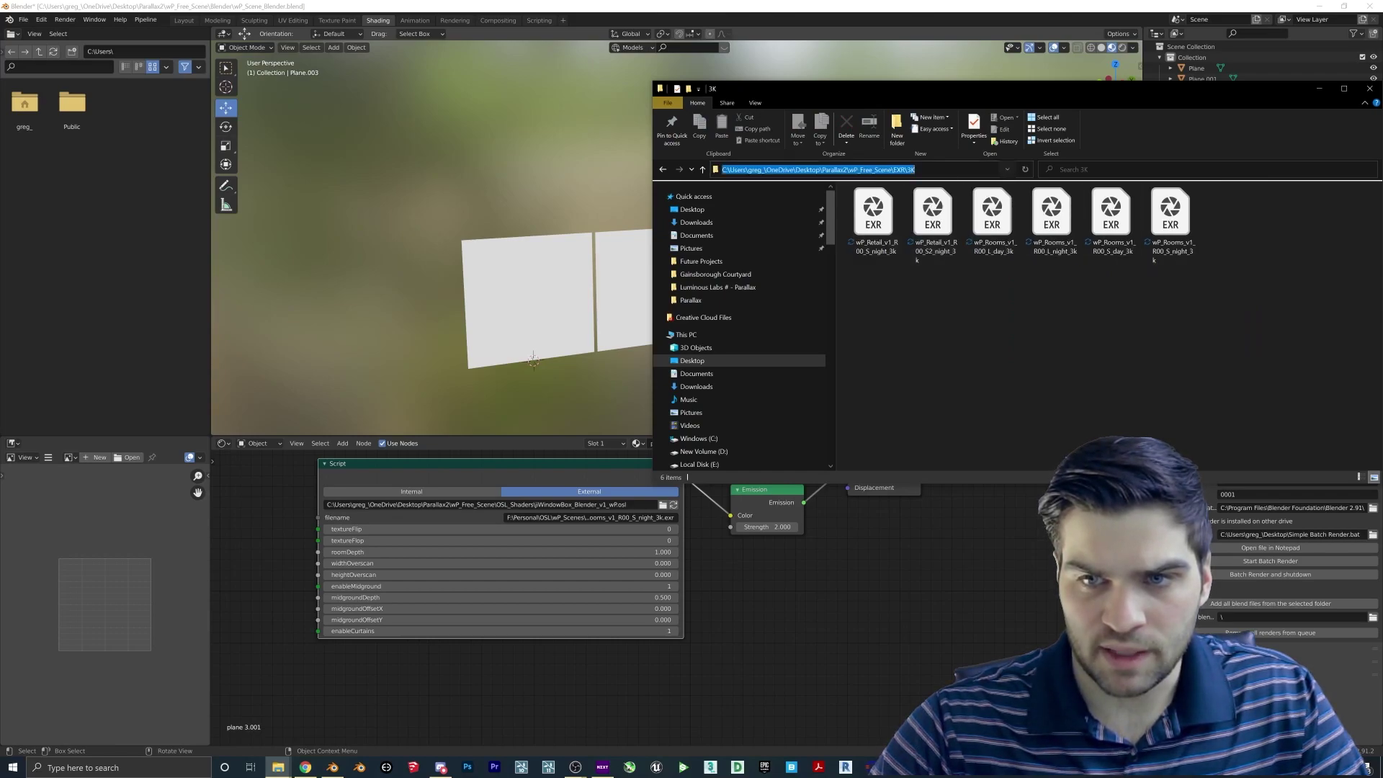
Open the Script node's filename for editing and copy the full path of the EXR\3K folder from File Explorer.
left_click(646, 520)
key("ctrl+v")
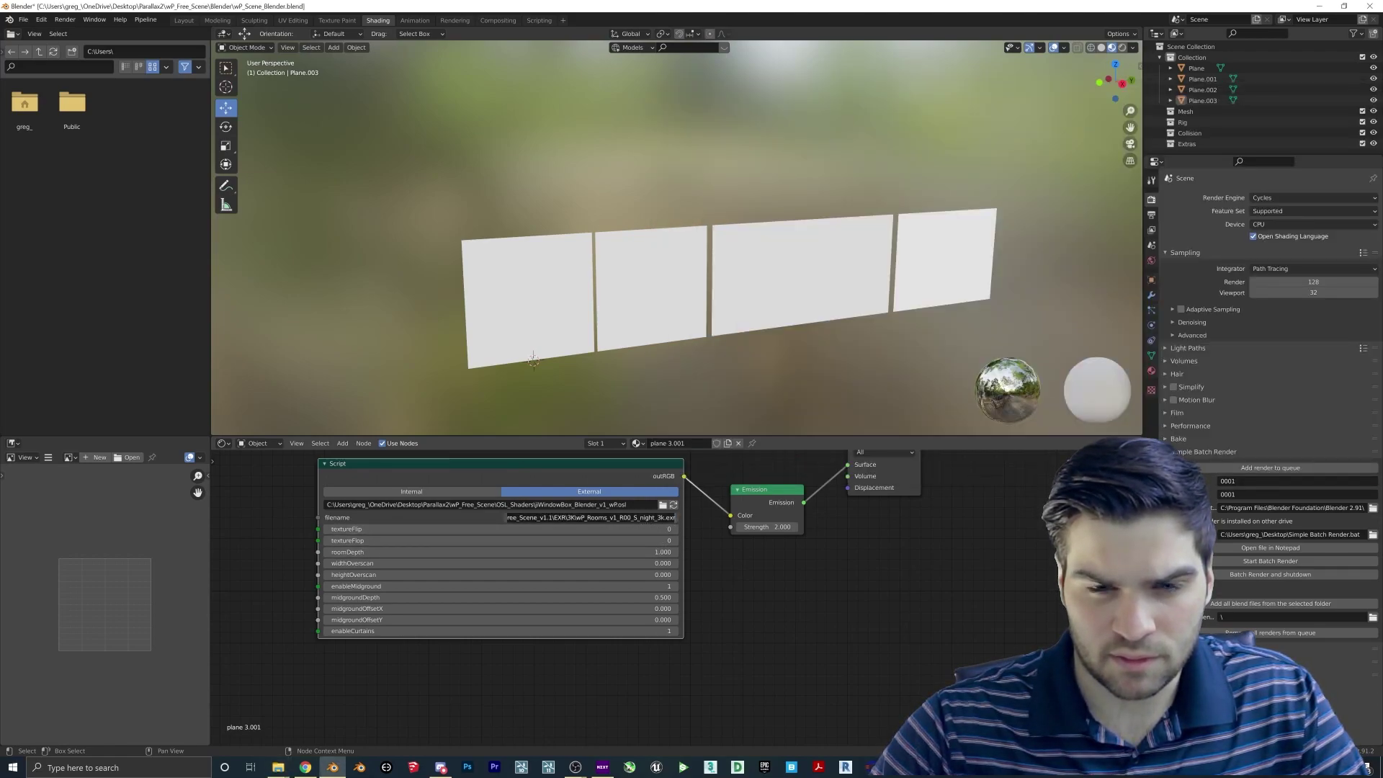
left_click(278, 767)
left_click(323, 733)
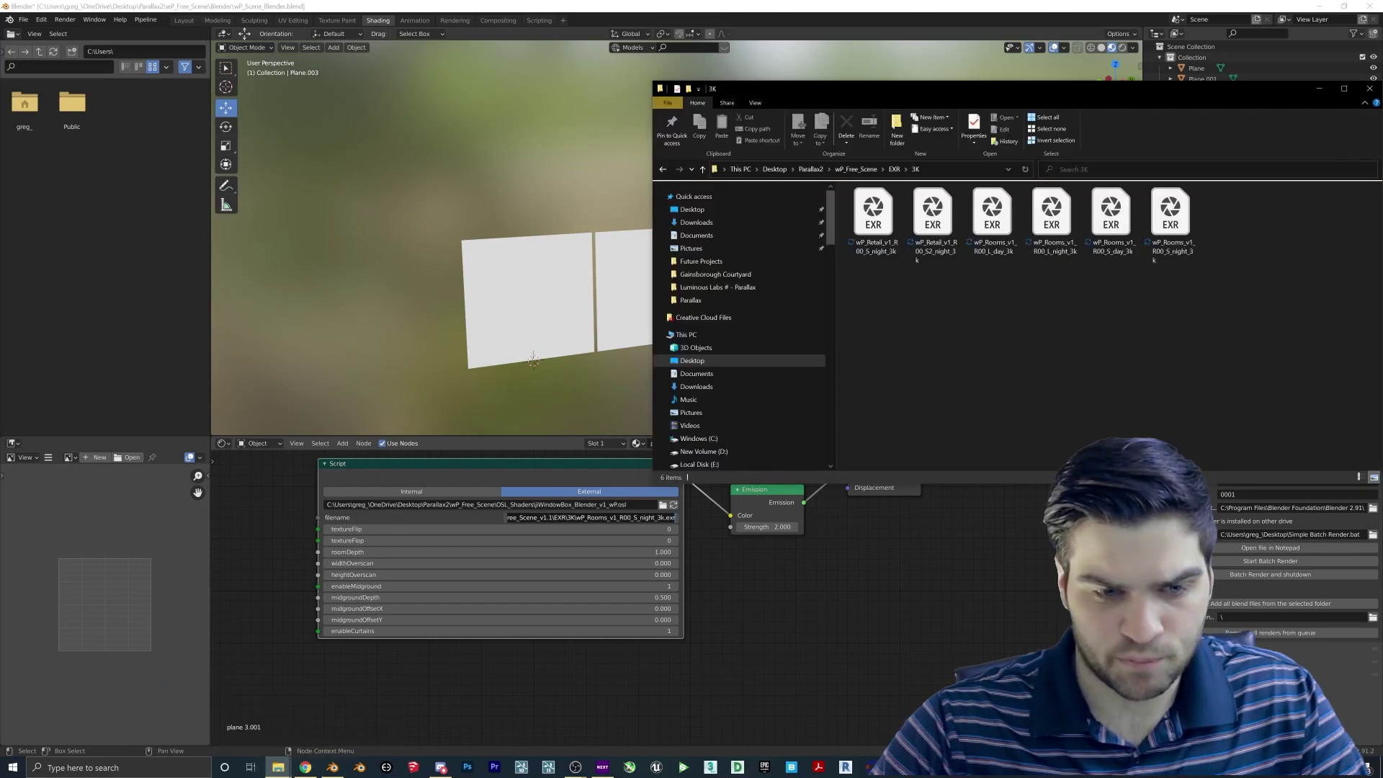
left_click(940, 170)
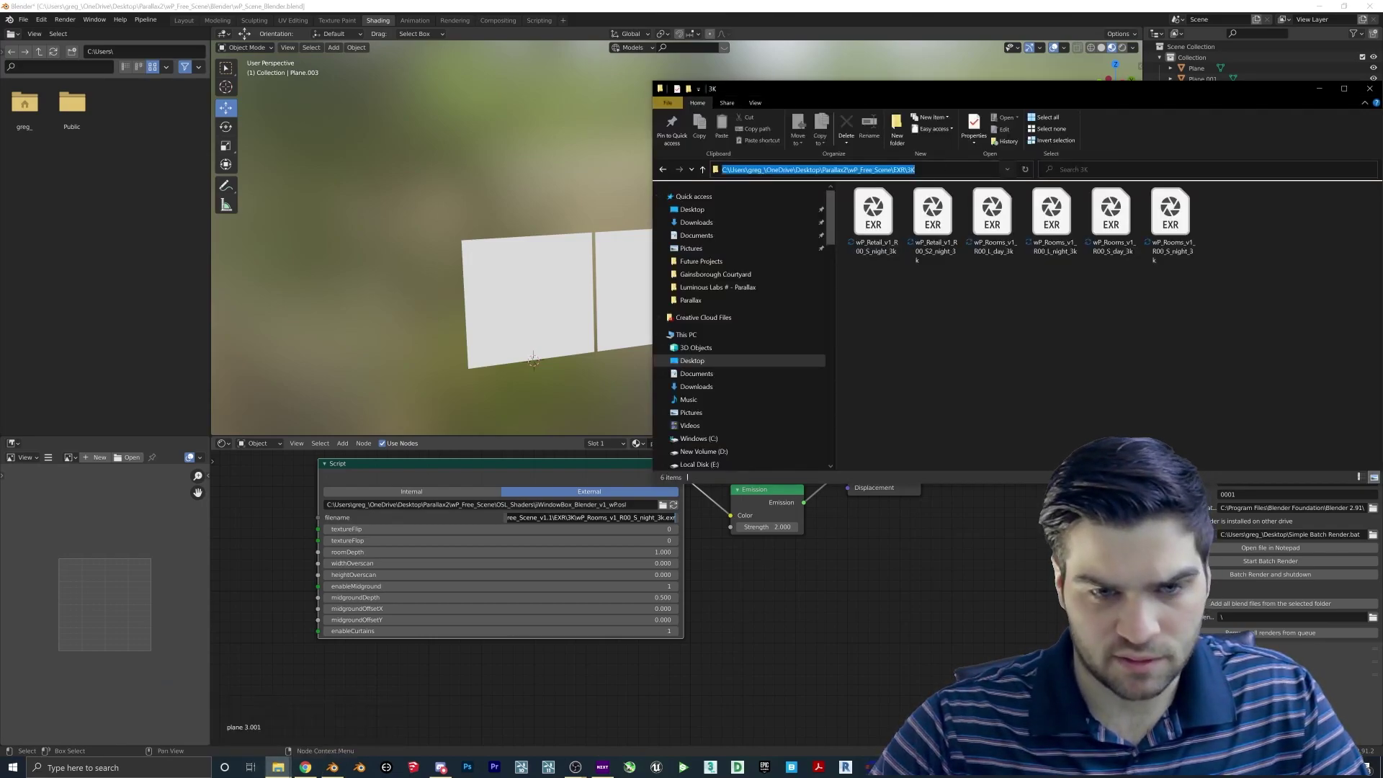
Replace the folder part of the Script node's filename with the copied EXR\3K path, keeping the wP_Rooms_v1_R00_S_night_3k.exr file.
left_click(577, 528)
left_click(575, 519)
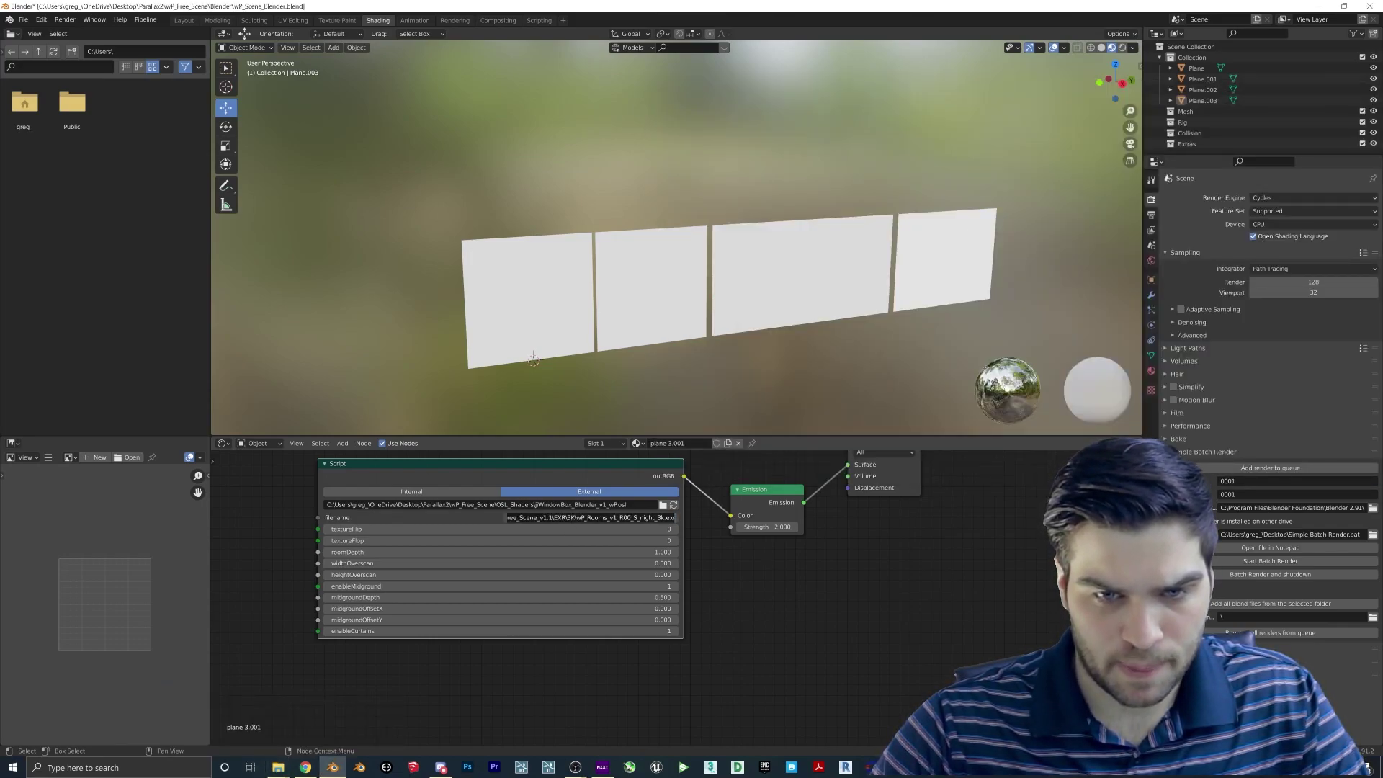
left_click_drag(574, 517, 476, 518)
key("ctrl+v")
key("Return")
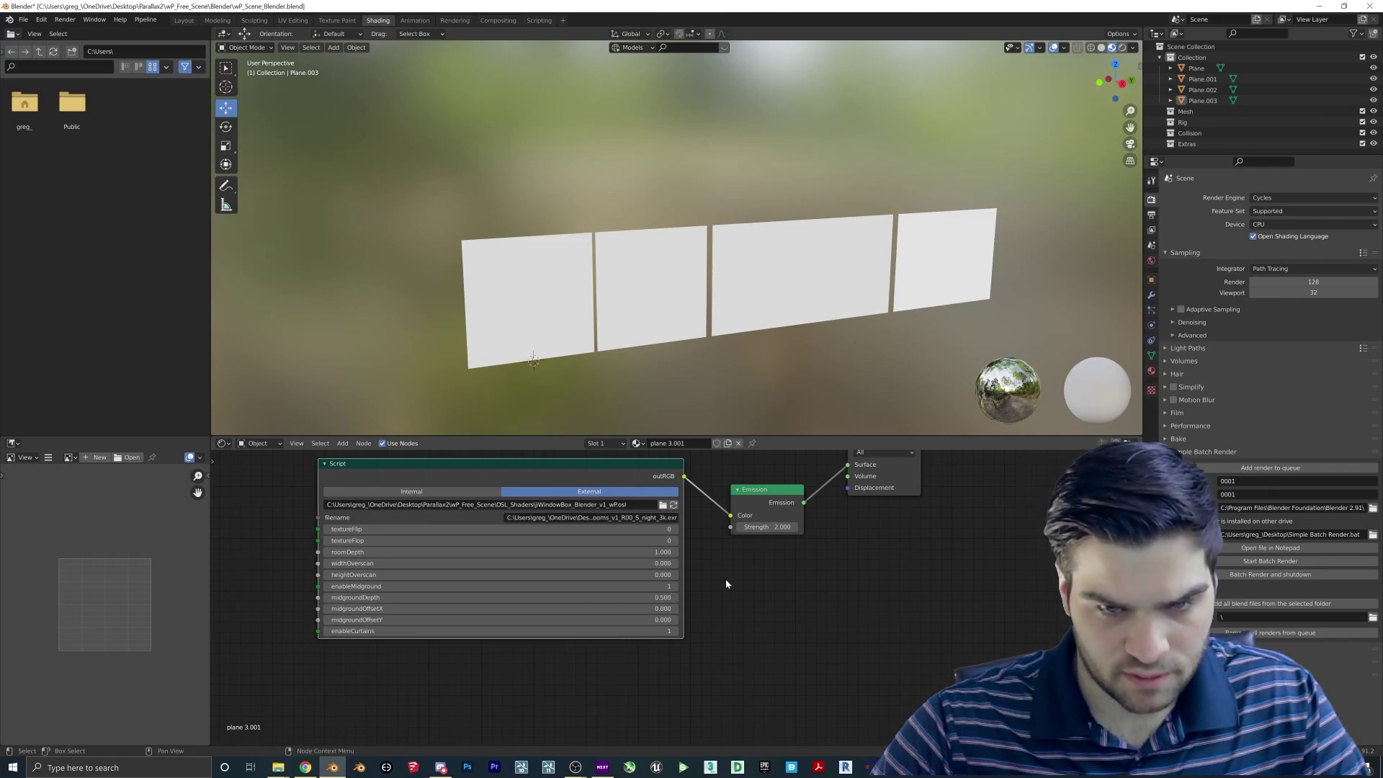
Switch the viewport to Rendered shading and check the planes for the parallax interiors.
key("z")
left_click(672, 277)
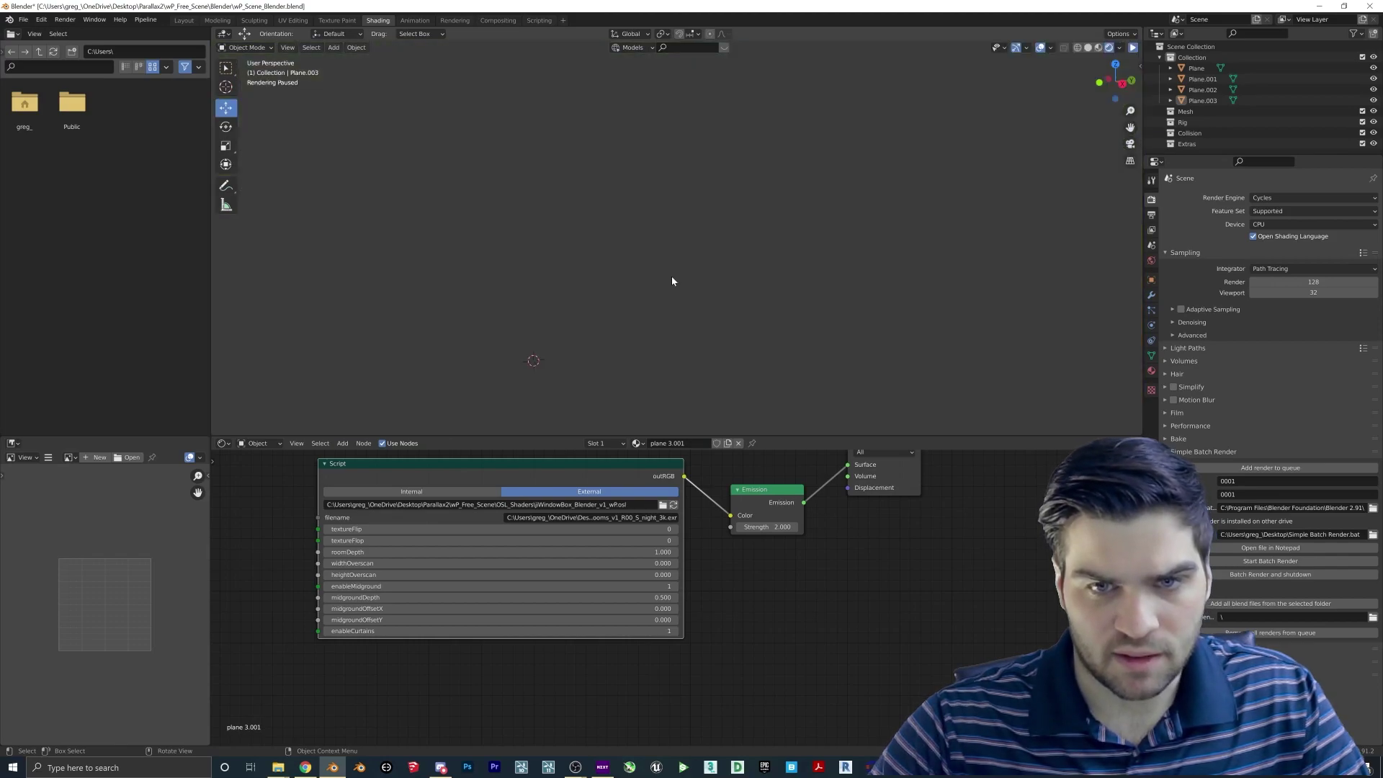
middle_click_drag(651, 274, 667, 277)
left_click(612, 518)
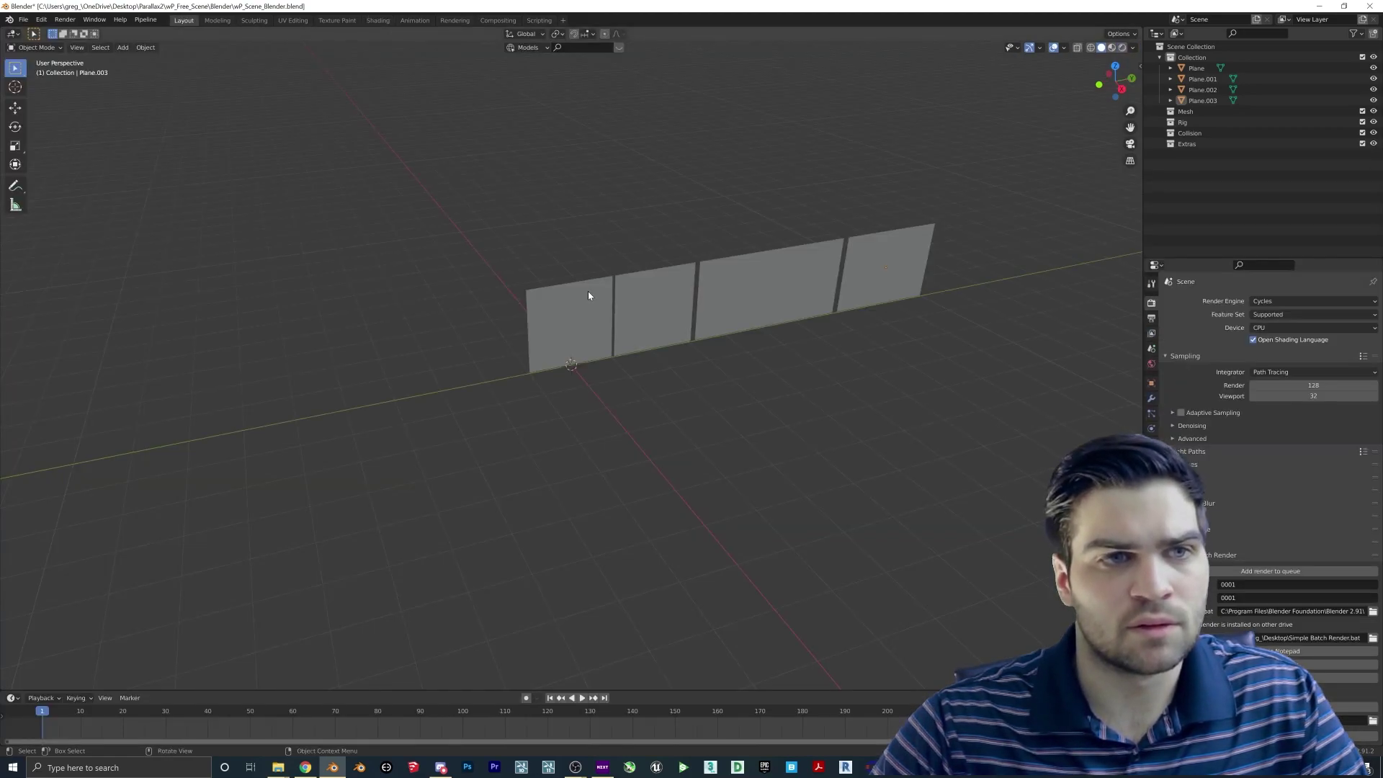
middle_click_drag(601, 204, 1191, 343)
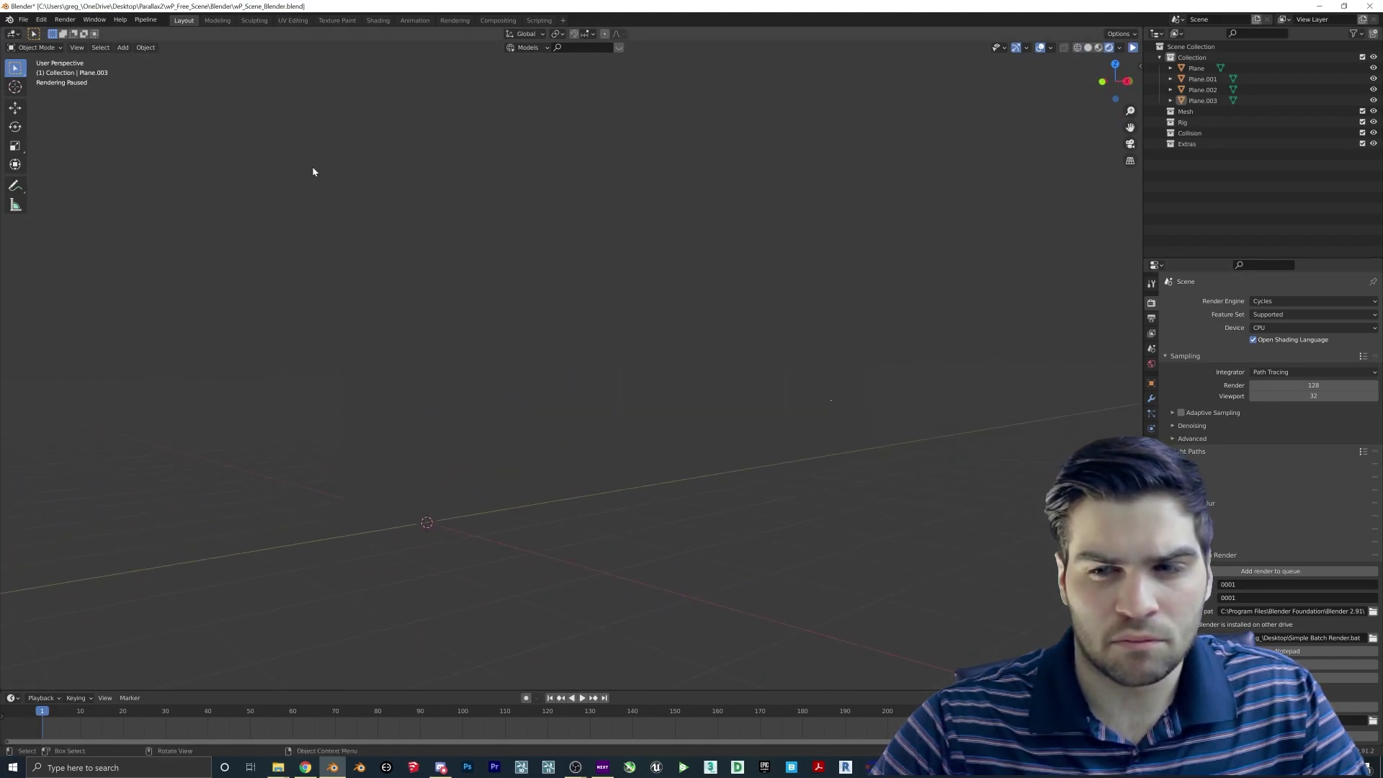
left_click(41, 20)
left_click(66, 175)
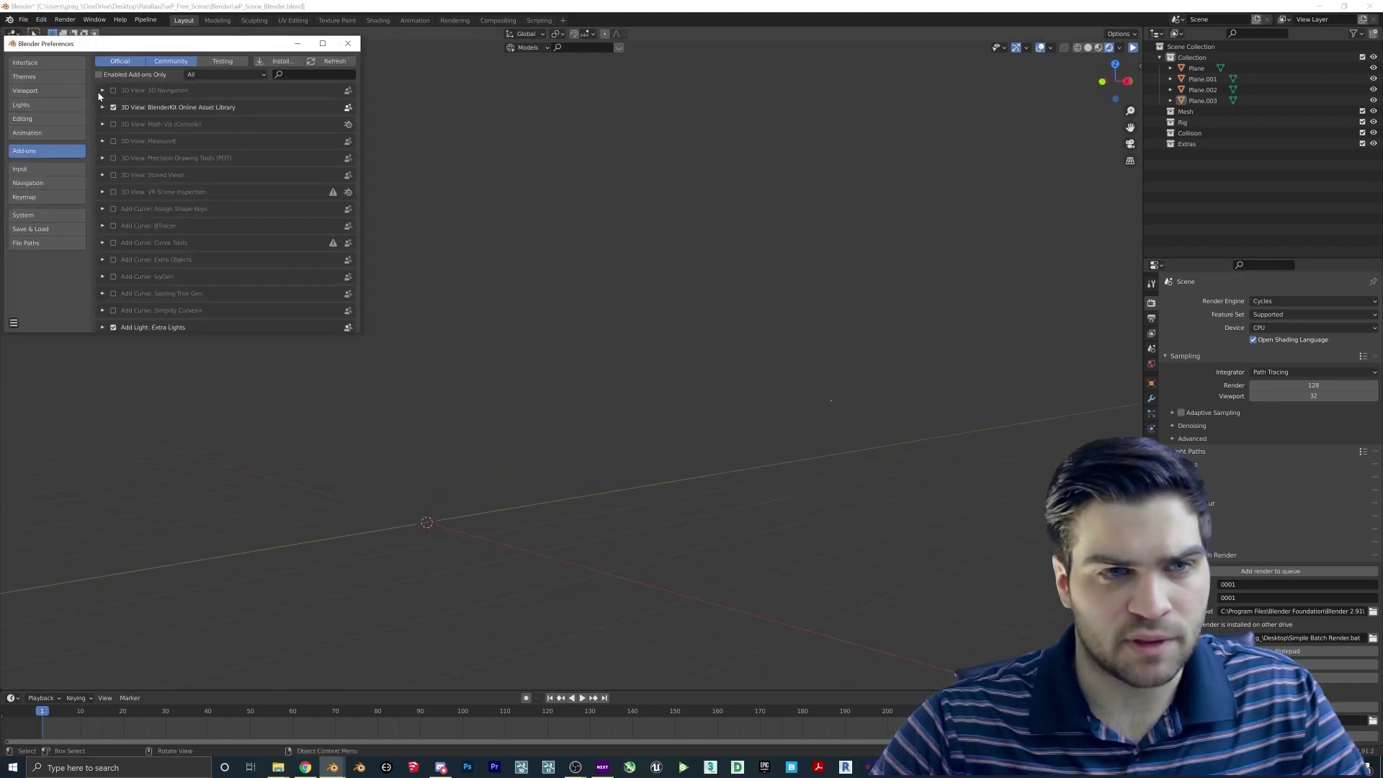
left_click_drag(132, 50, 219, 51)
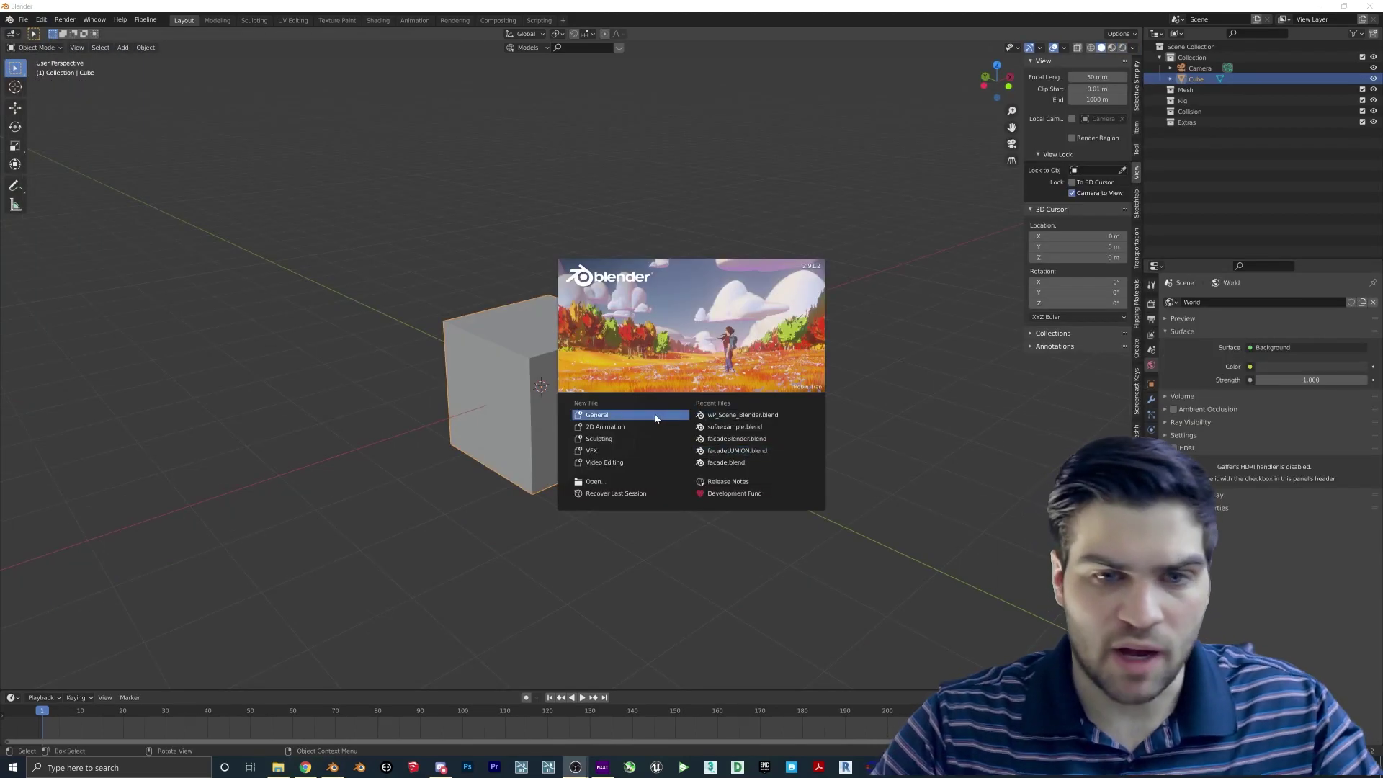
Open the recent file wP_Scene_Blender.blend and switch its viewport to Rendered shading.
left_click(742, 418)
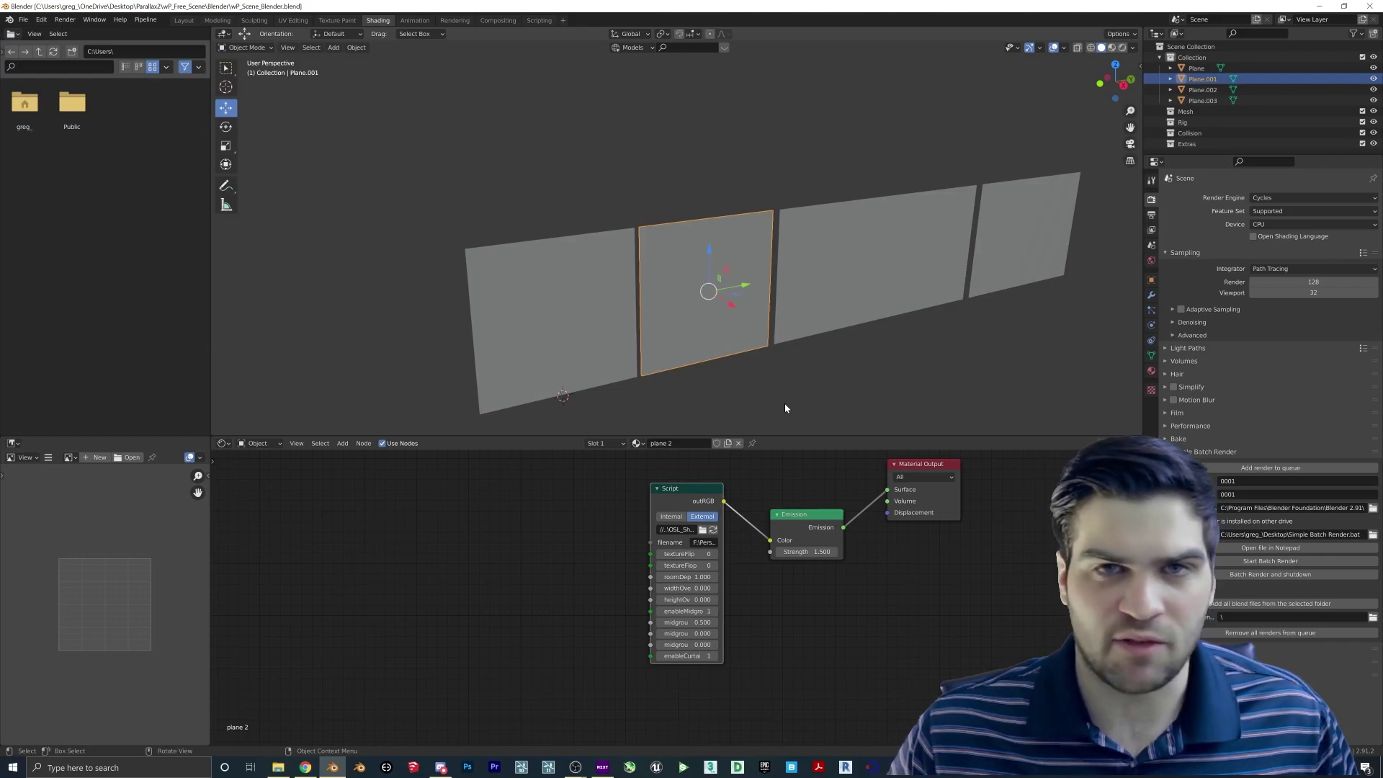
middle_click_drag(784, 403, 677, 326)
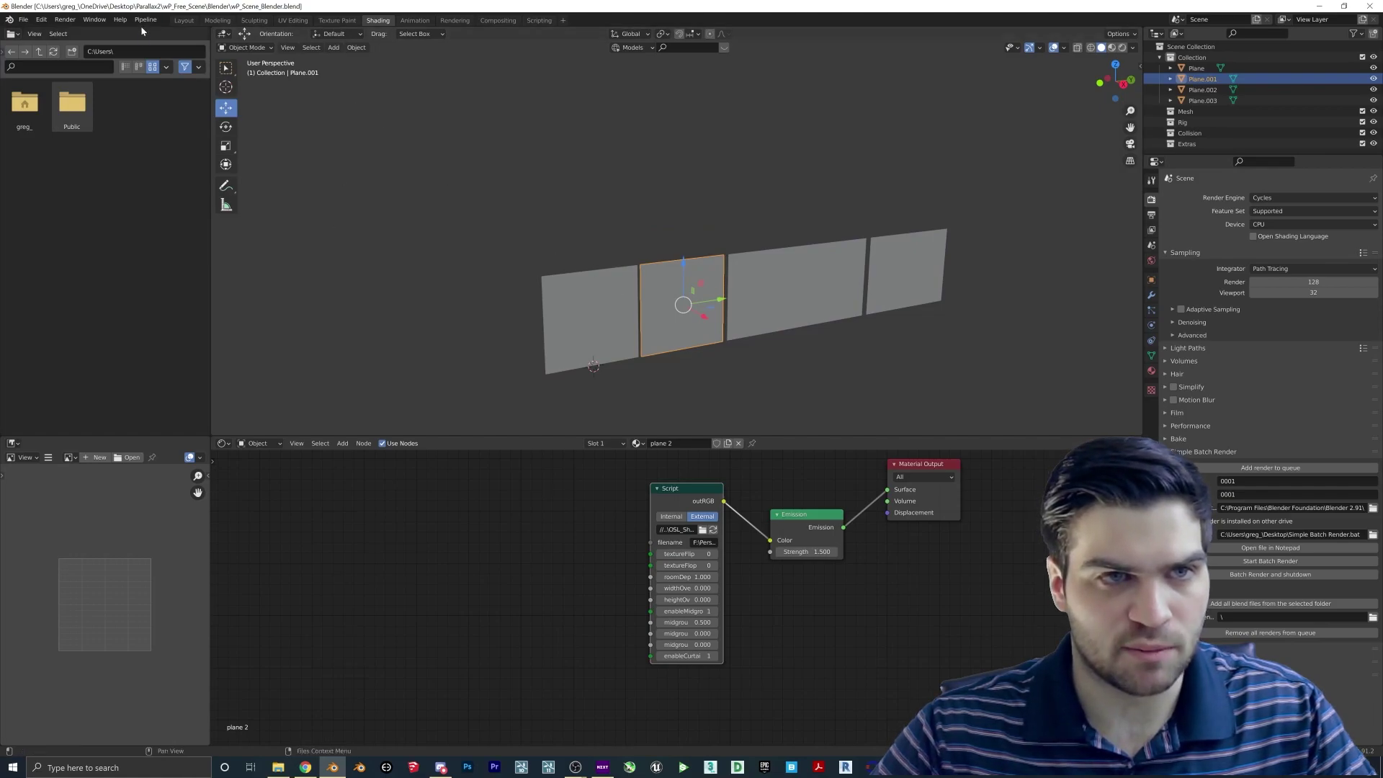
key("z")
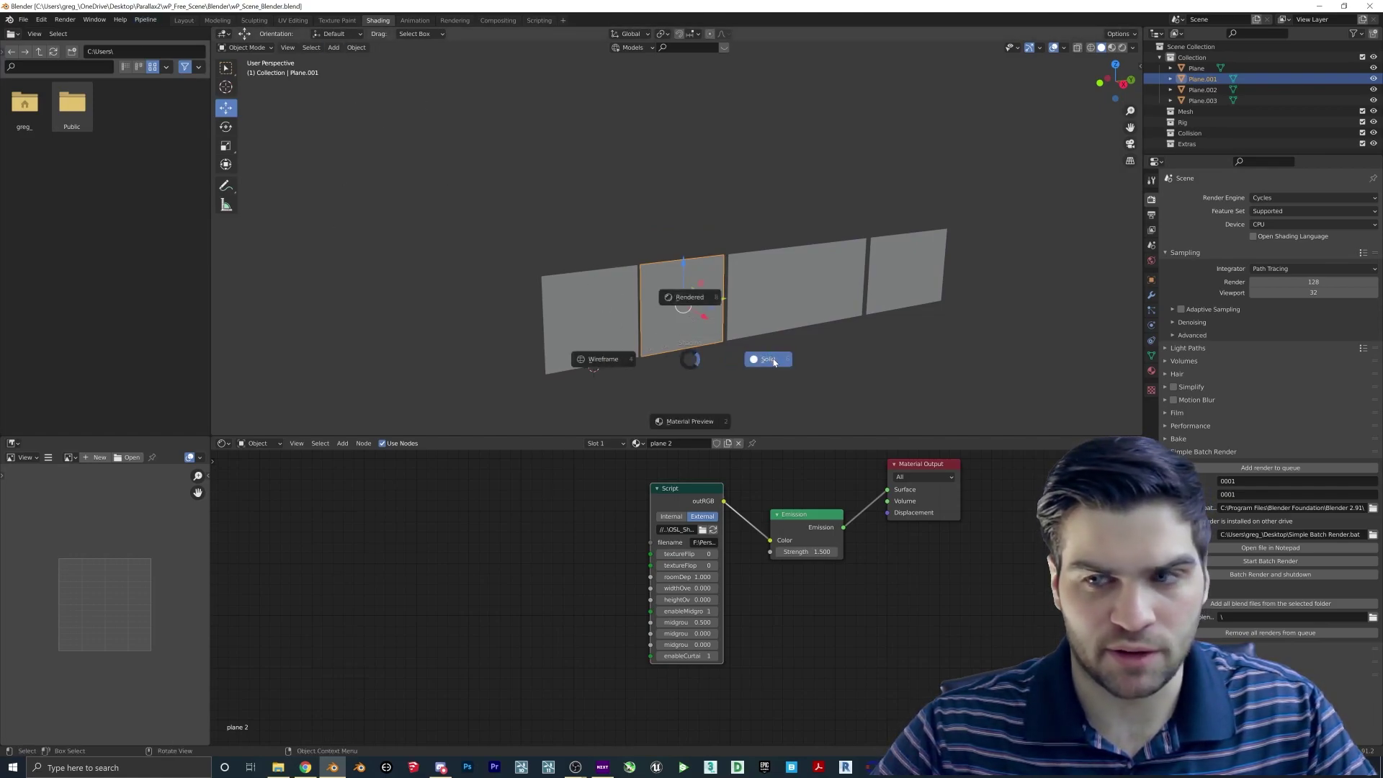
left_click(684, 298)
middle_click_drag(749, 311, 753, 306)
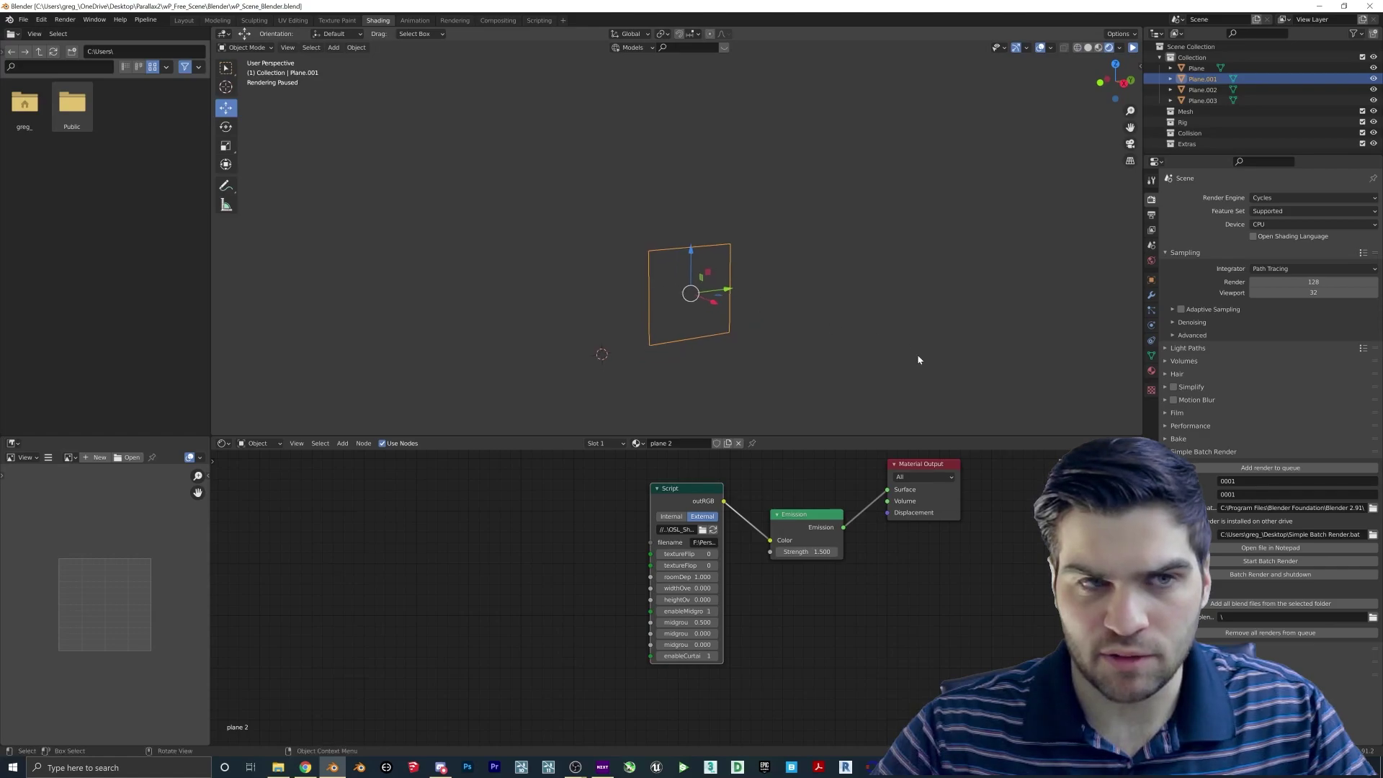
Launch a second Blender instance and return to the wP_Scene_Blender.blend window.
right_click(332, 767)
left_click(310, 714)
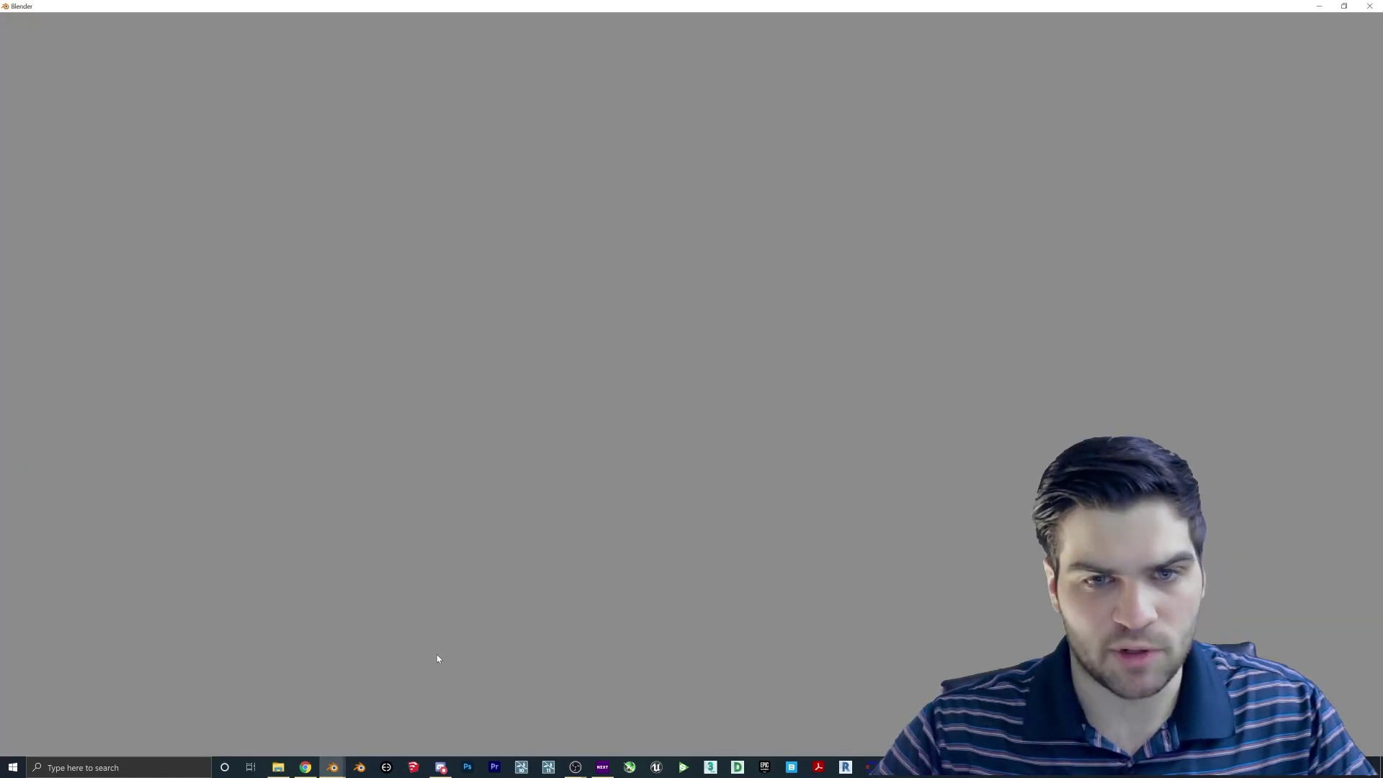
mouse_move(332, 767)
left_click(261, 737)
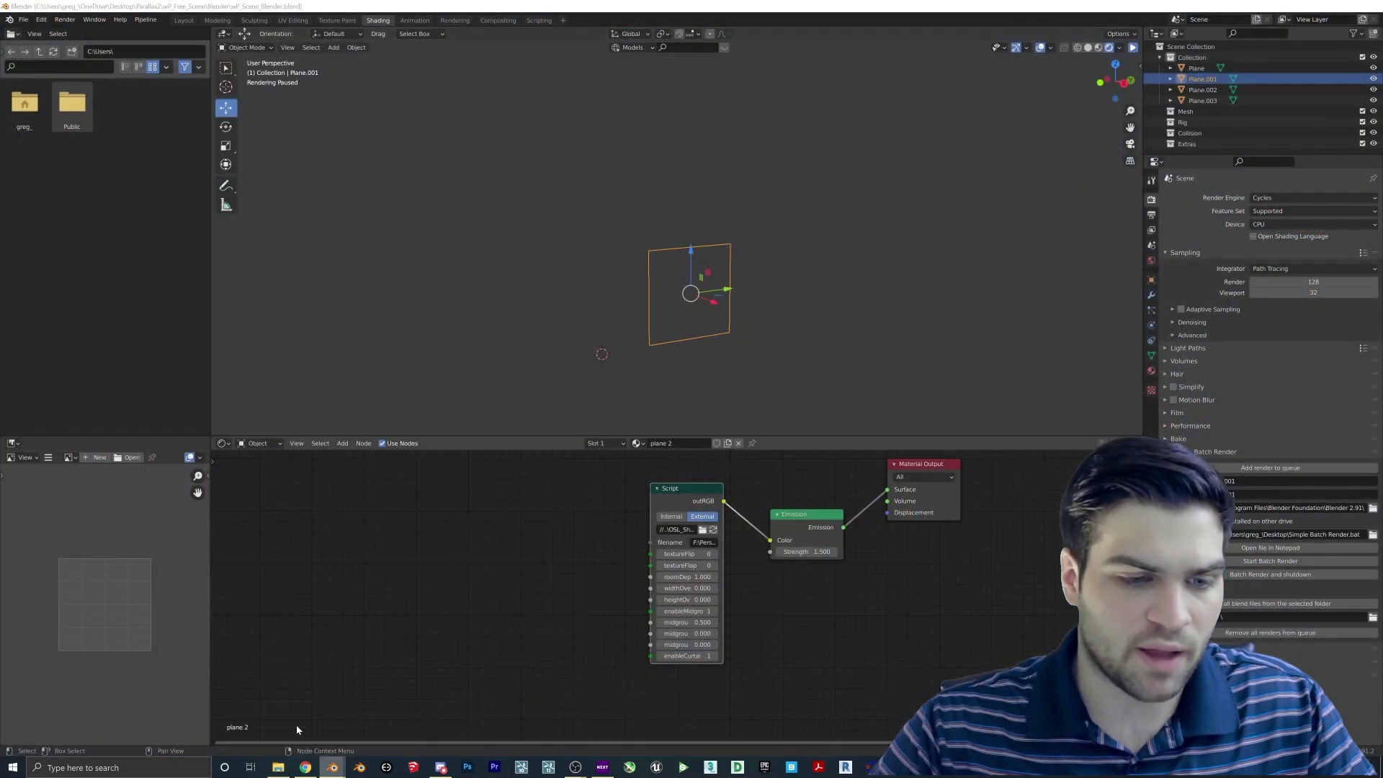
Select all four planes in the scene and copy them.
left_click_drag(520, 193, 1075, 382)
scroll(904, 233, "up", 1)
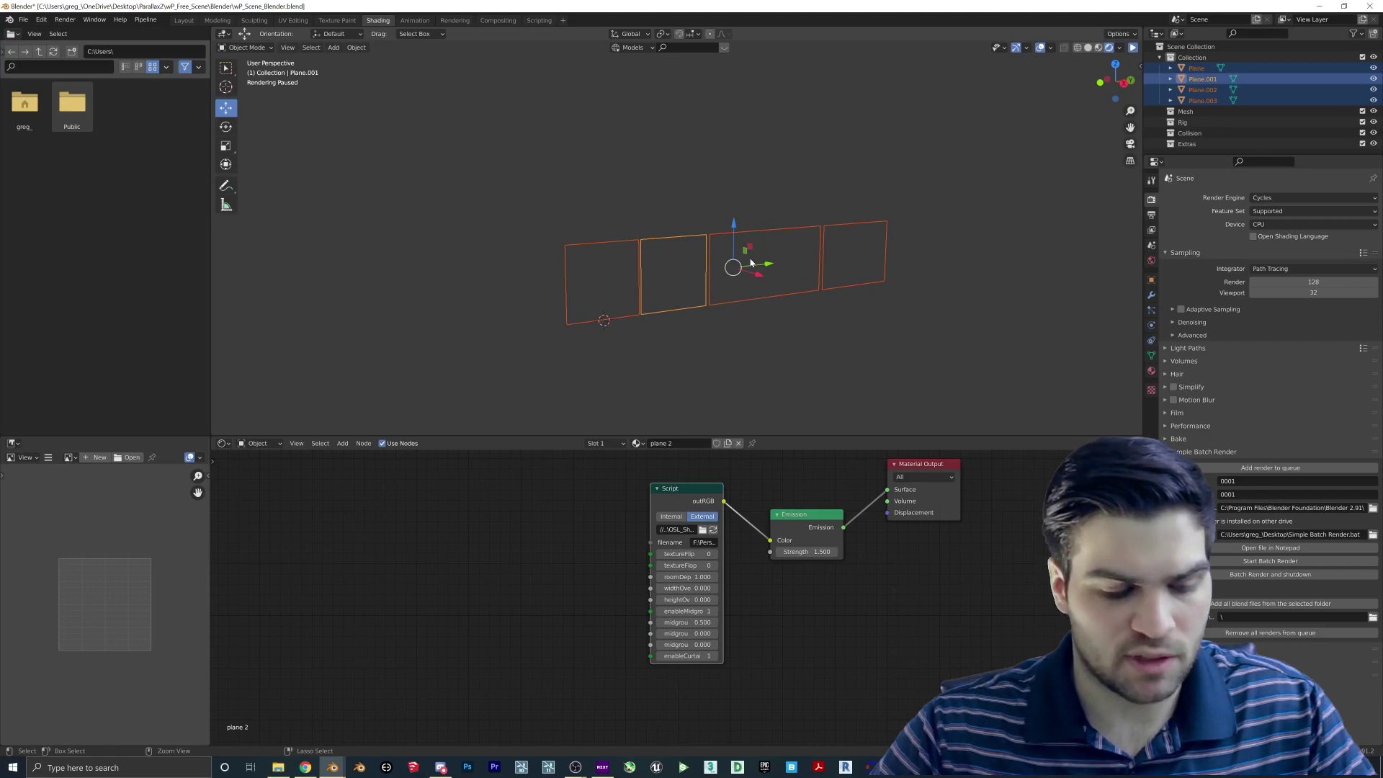
key("ctrl+c")
Switch to the new Blender instance, delete the default cube and paste the four copied planes.
left_click(337, 768)
left_click(393, 746)
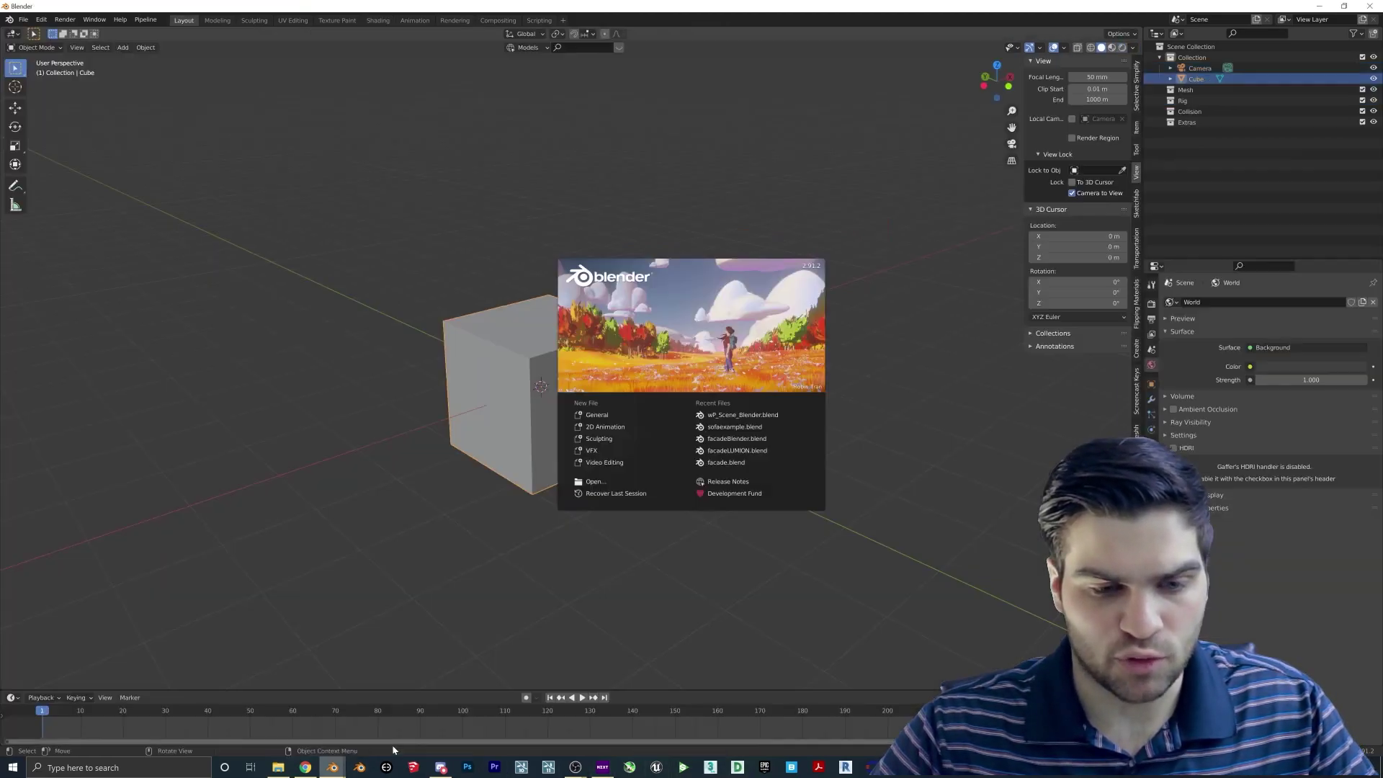
left_click(564, 381)
key("Delete")
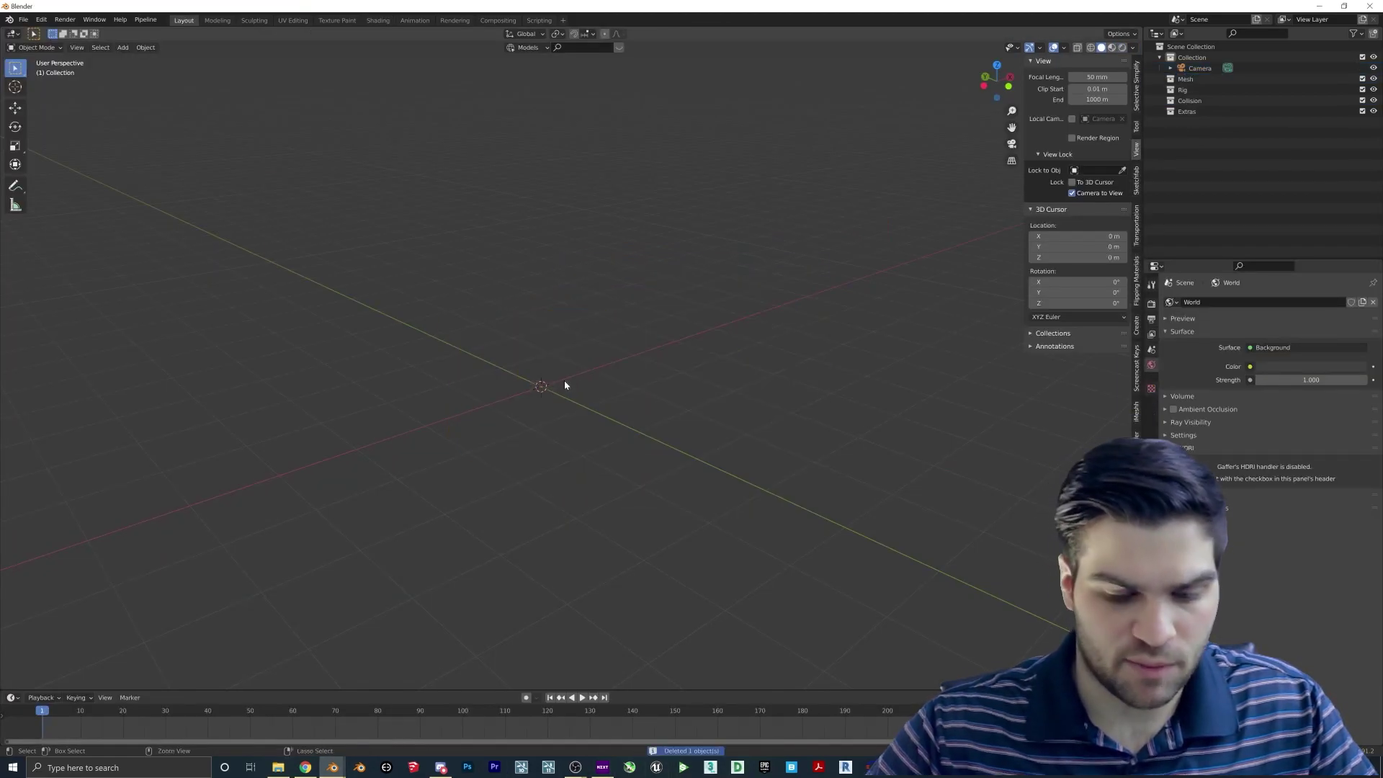
key("ctrl+v")
middle_click_drag(564, 380, 996, 383)
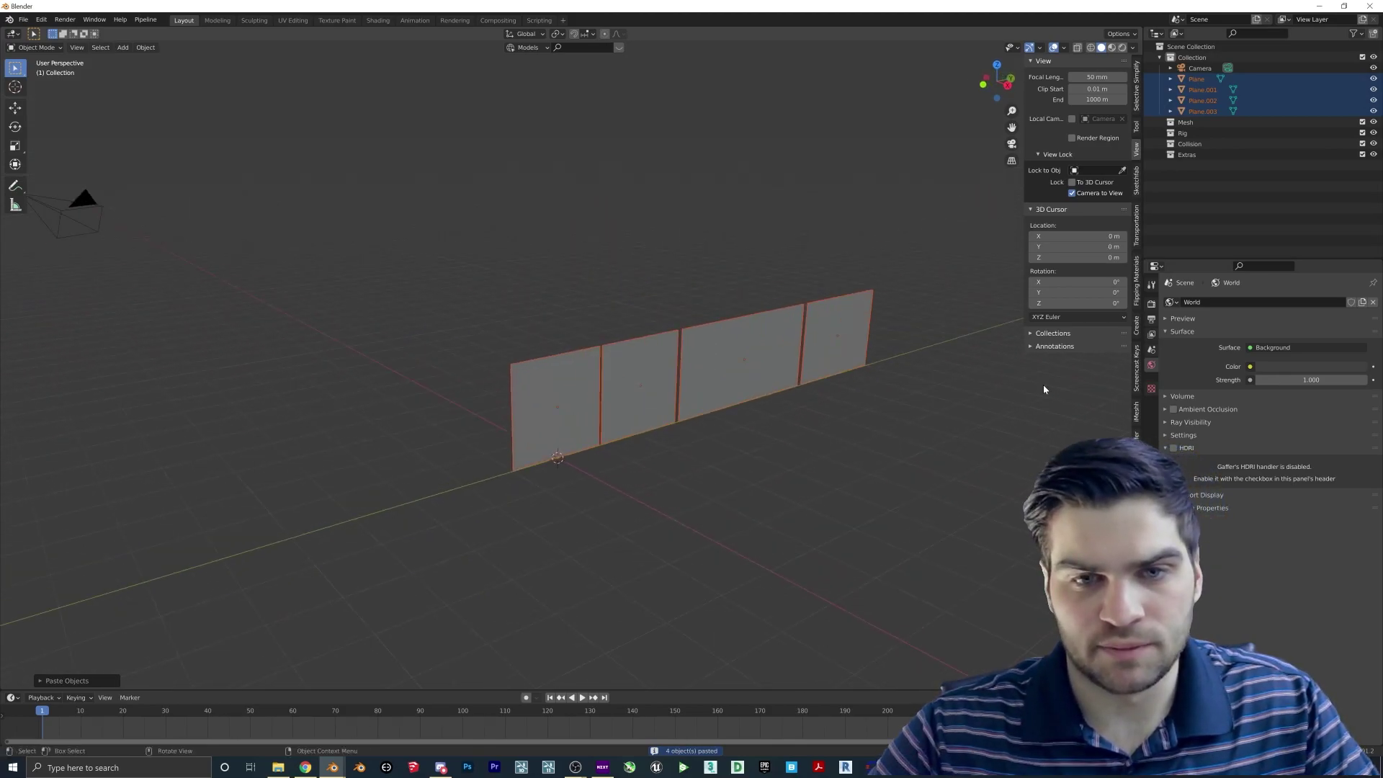
Set the Cycles render device to CPU in the new scene's render properties.
left_click(1151, 303)
left_click(1284, 329)
left_click(1278, 344)
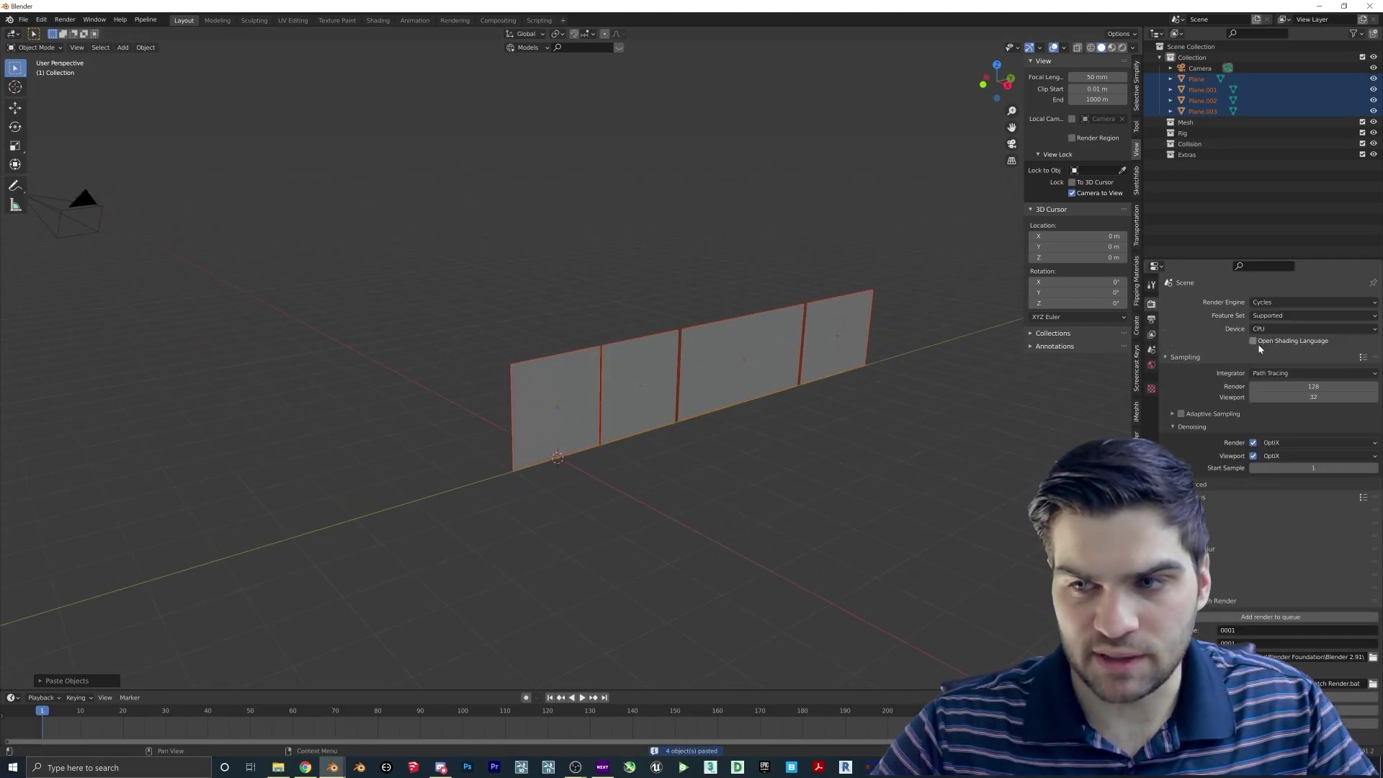
Switch the viewport to Rendered shading and enable Open Shading Language for Cycles.
scroll(747, 435, "up", 2)
key("z")
key("8")
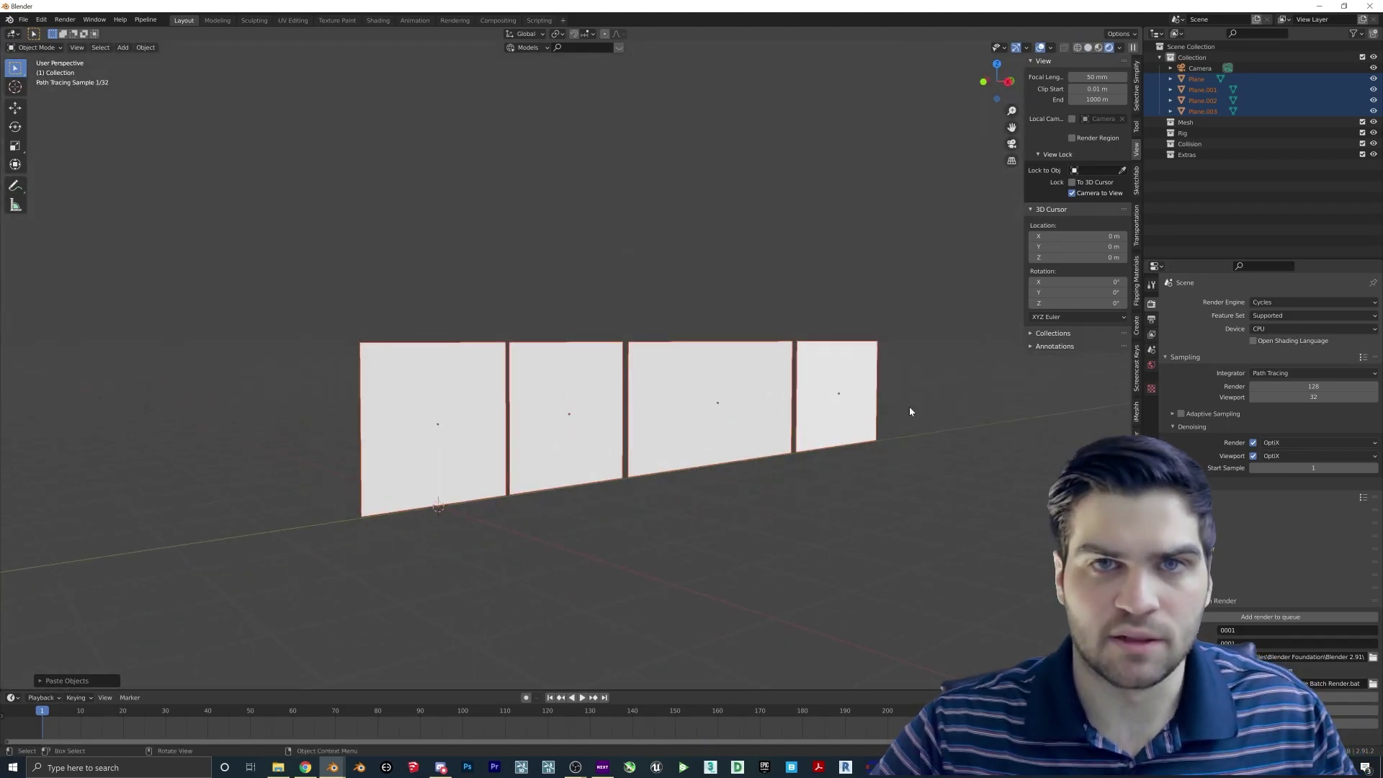
left_click(1253, 340)
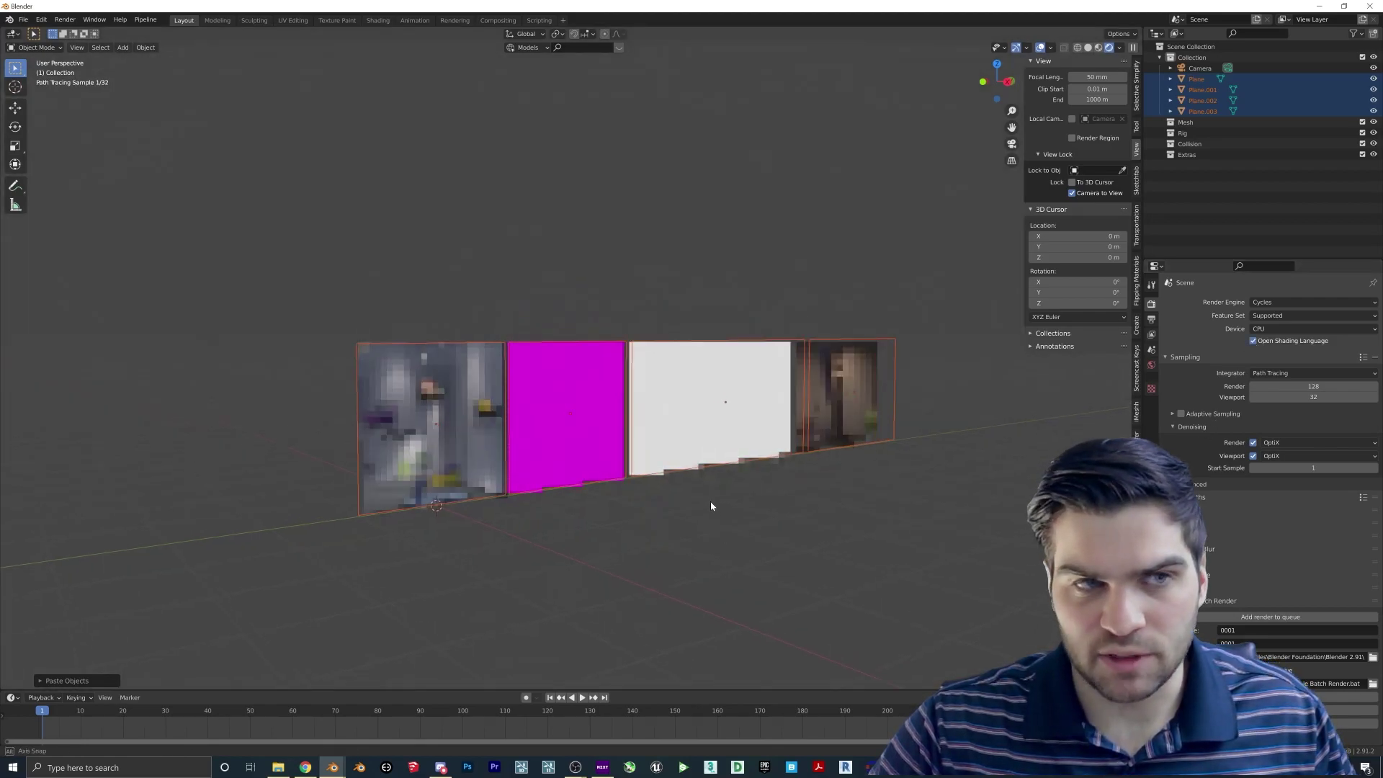
Select the first plane and inspect the four rendered planes from several angles to check the parallax effect.
middle_click_drag(711, 506, 589, 466)
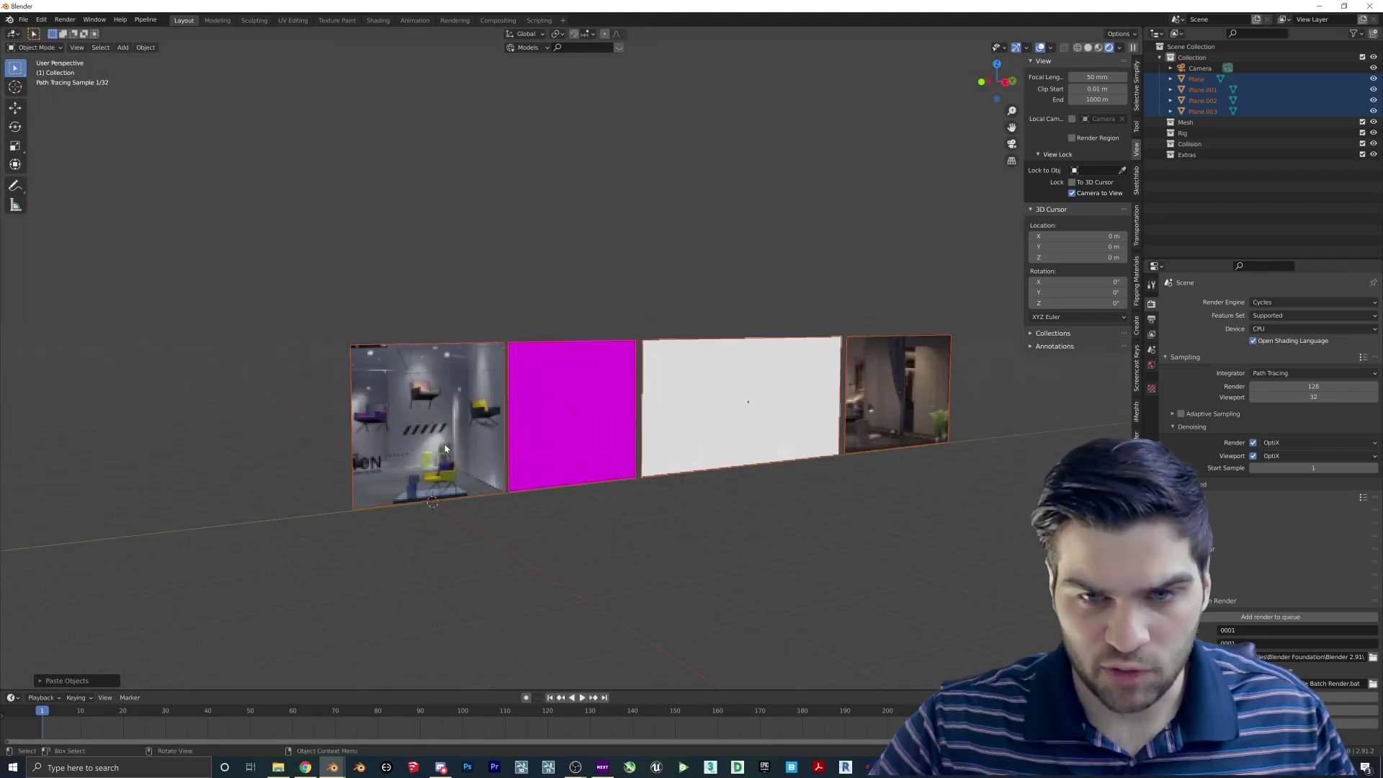
left_click(442, 406)
middle_click_drag(512, 435, 473, 434)
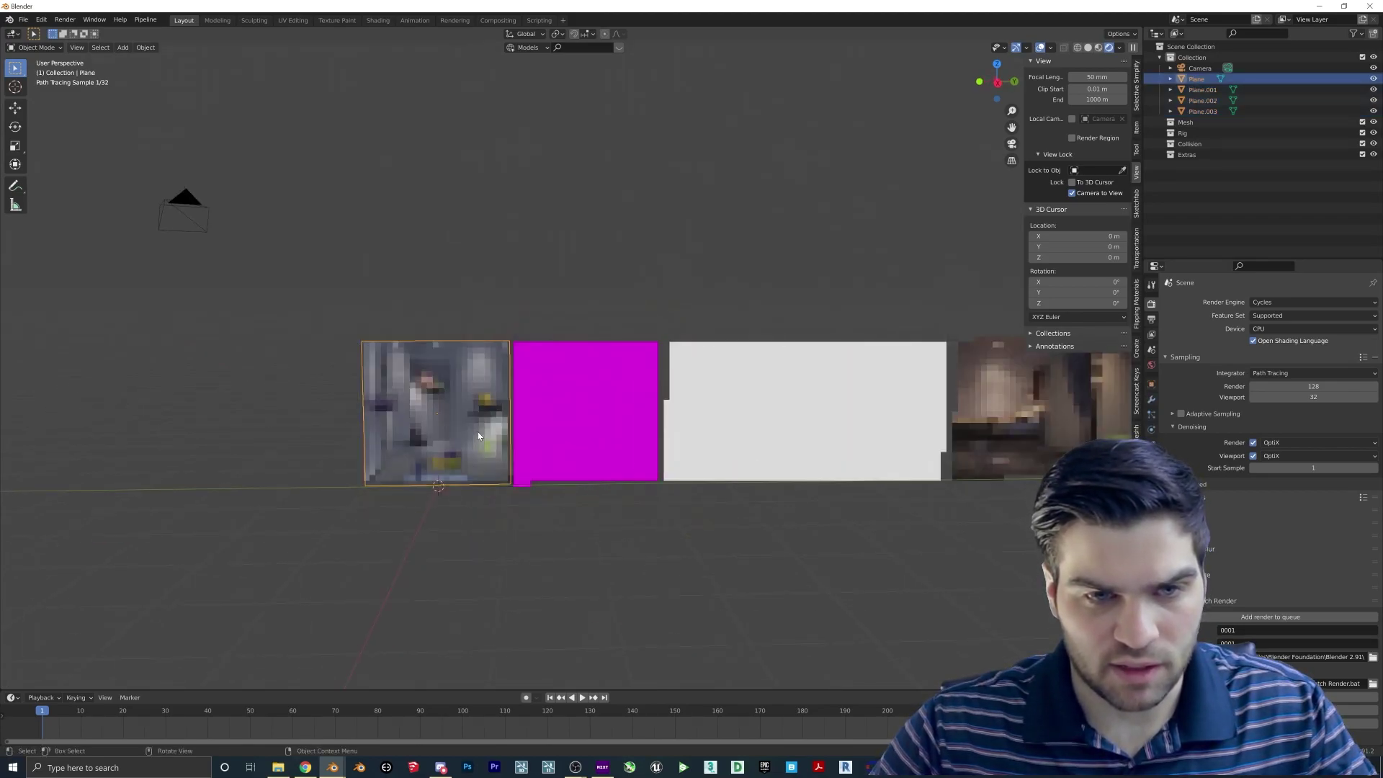
middle_click_drag(466, 448, 487, 448)
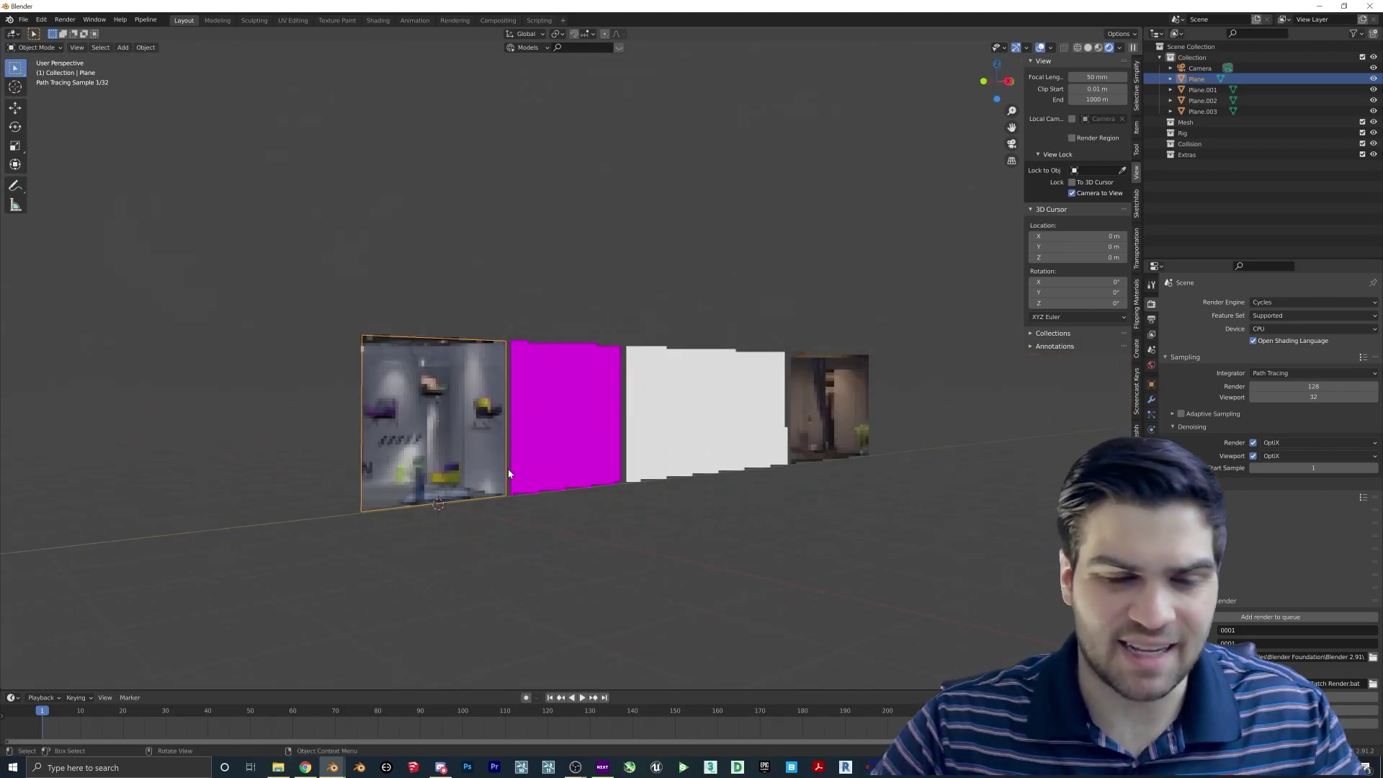
middle_click_drag(797, 451, 679, 456)
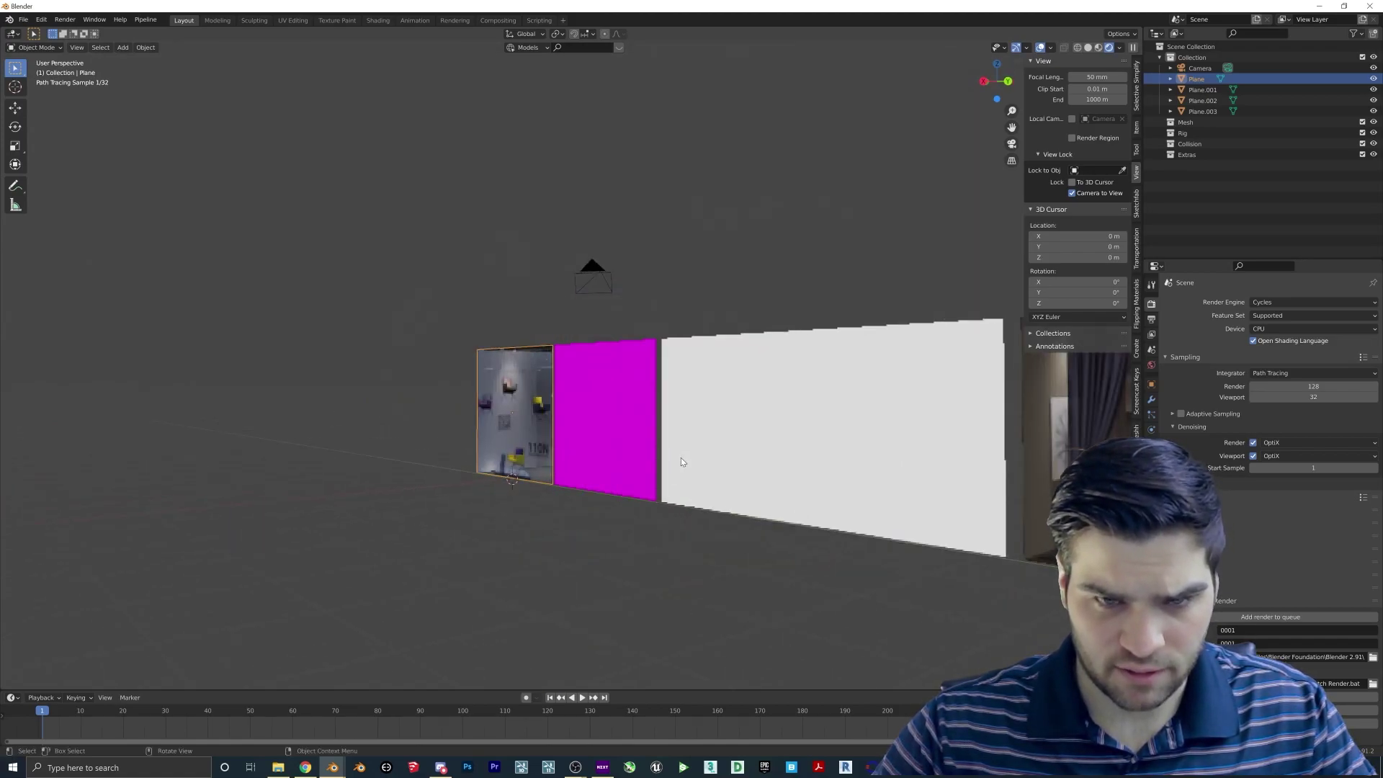
middle_click_drag(663, 492, 818, 509)
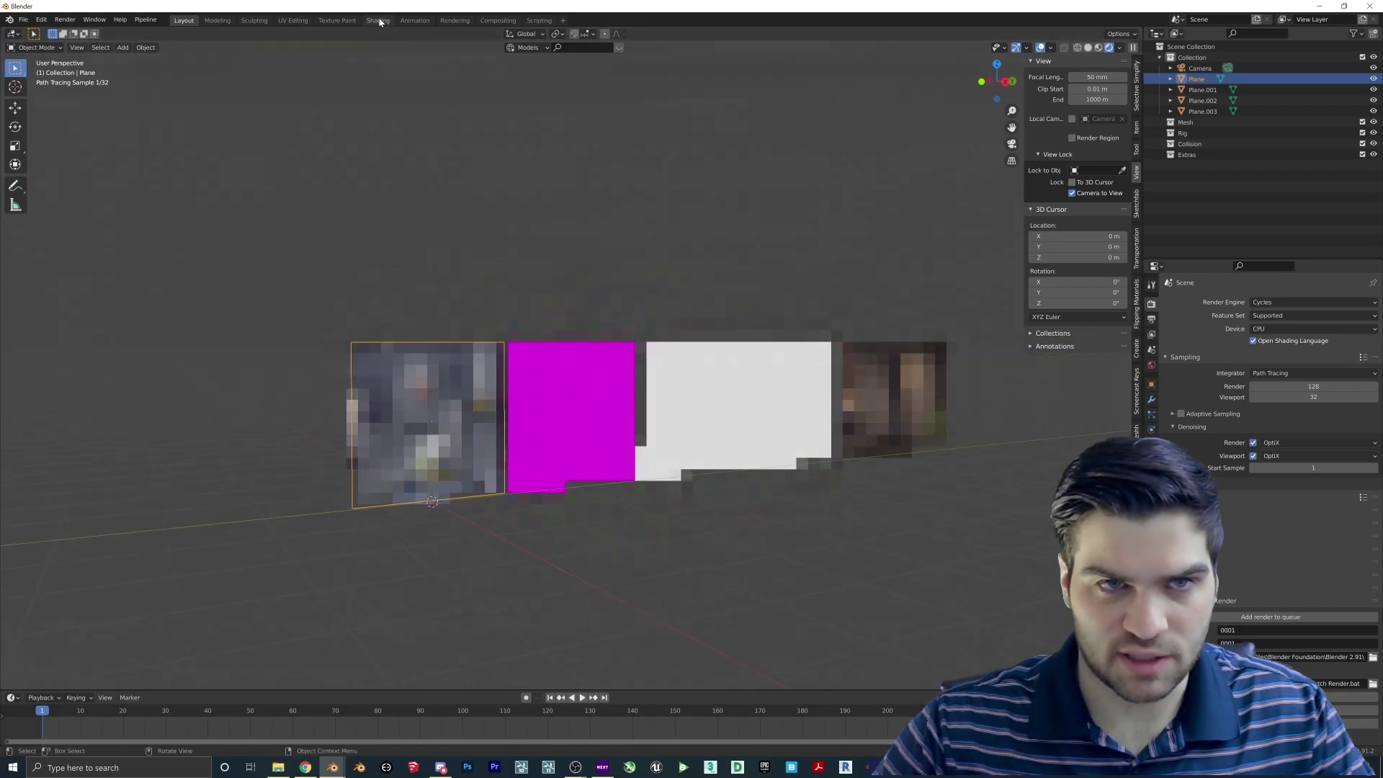
Open the Shading workspace for the first plane's material and set its viewport to Rendered shading.
left_click(377, 21)
middle_click_drag(703, 615, 787, 620)
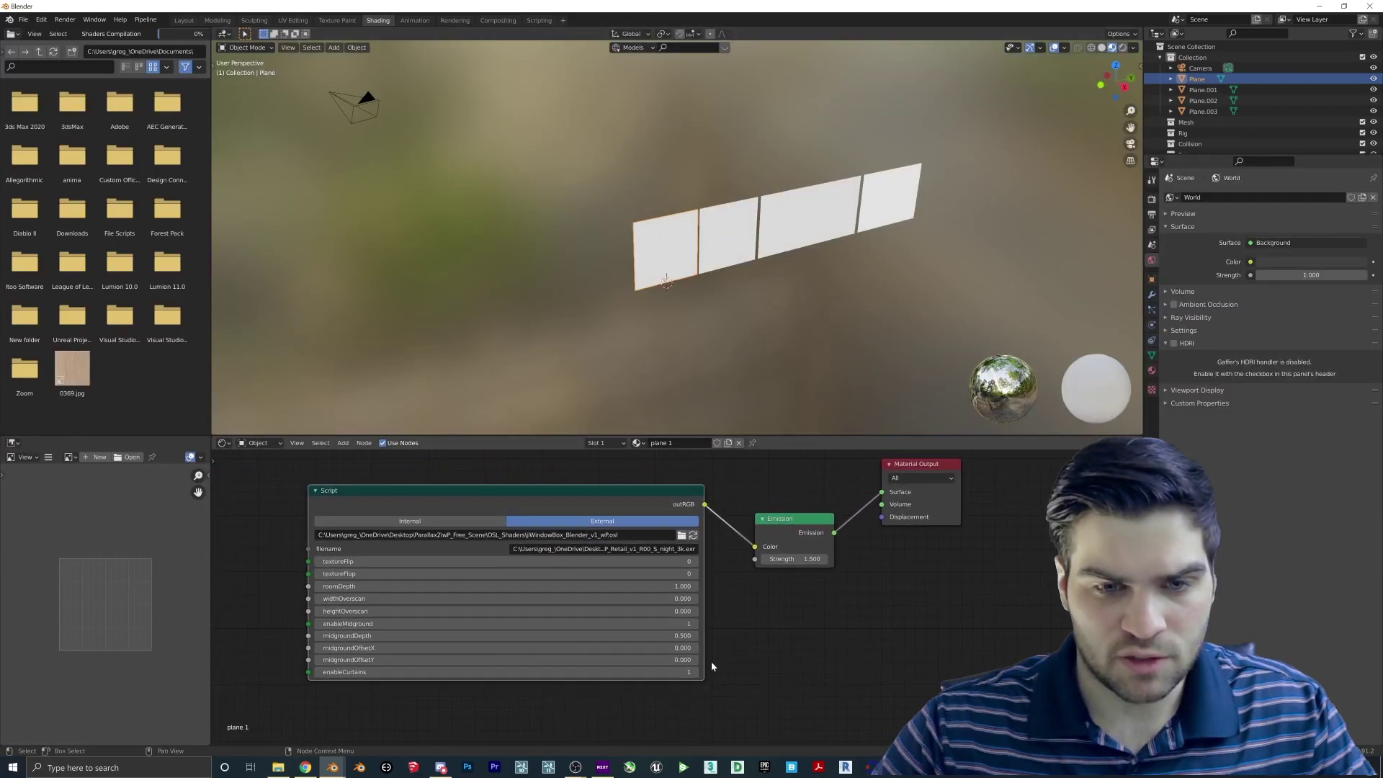
mouse_move(756, 278)
middle_mouse_down()
mouse_move(837, 209)
mouse_move(756, 288)
middle_mouse_up()
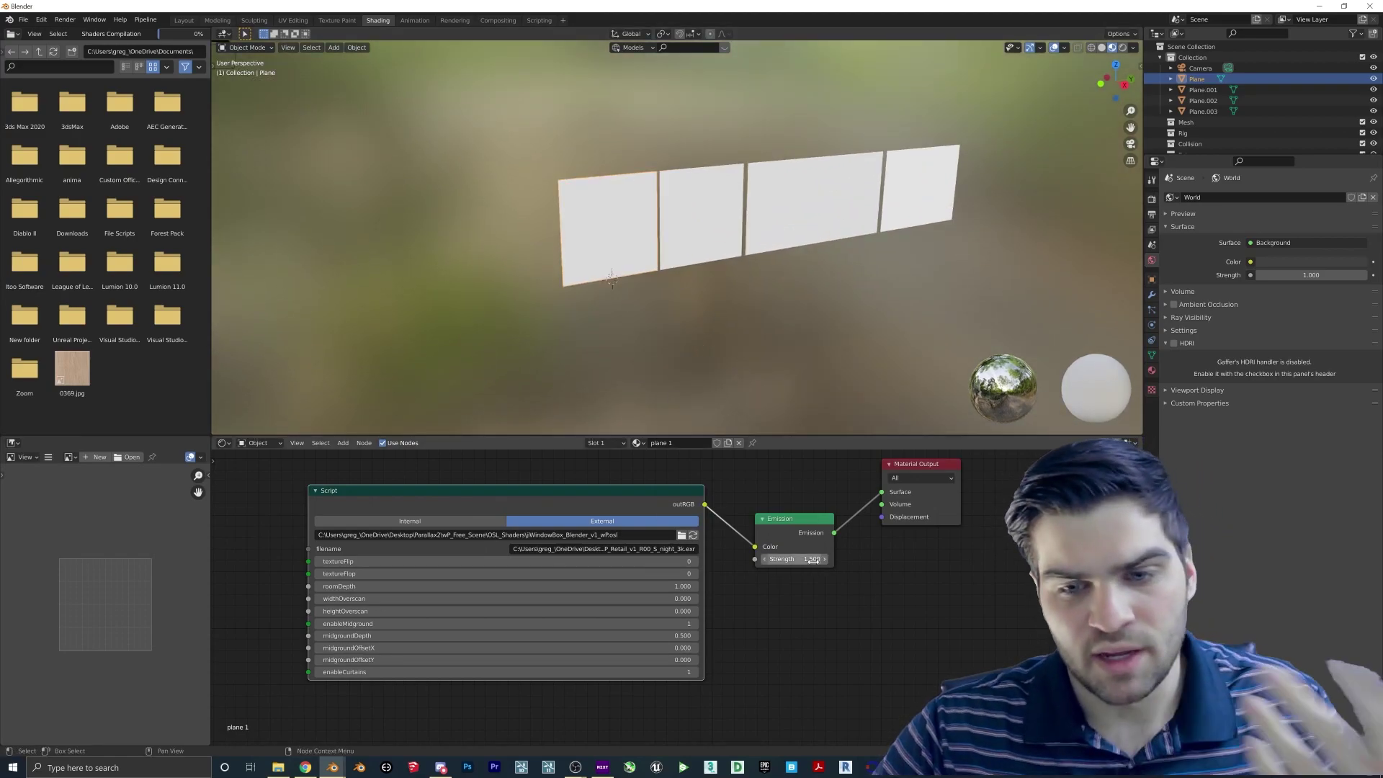
middle_click_drag(806, 253, 796, 253)
key("z")
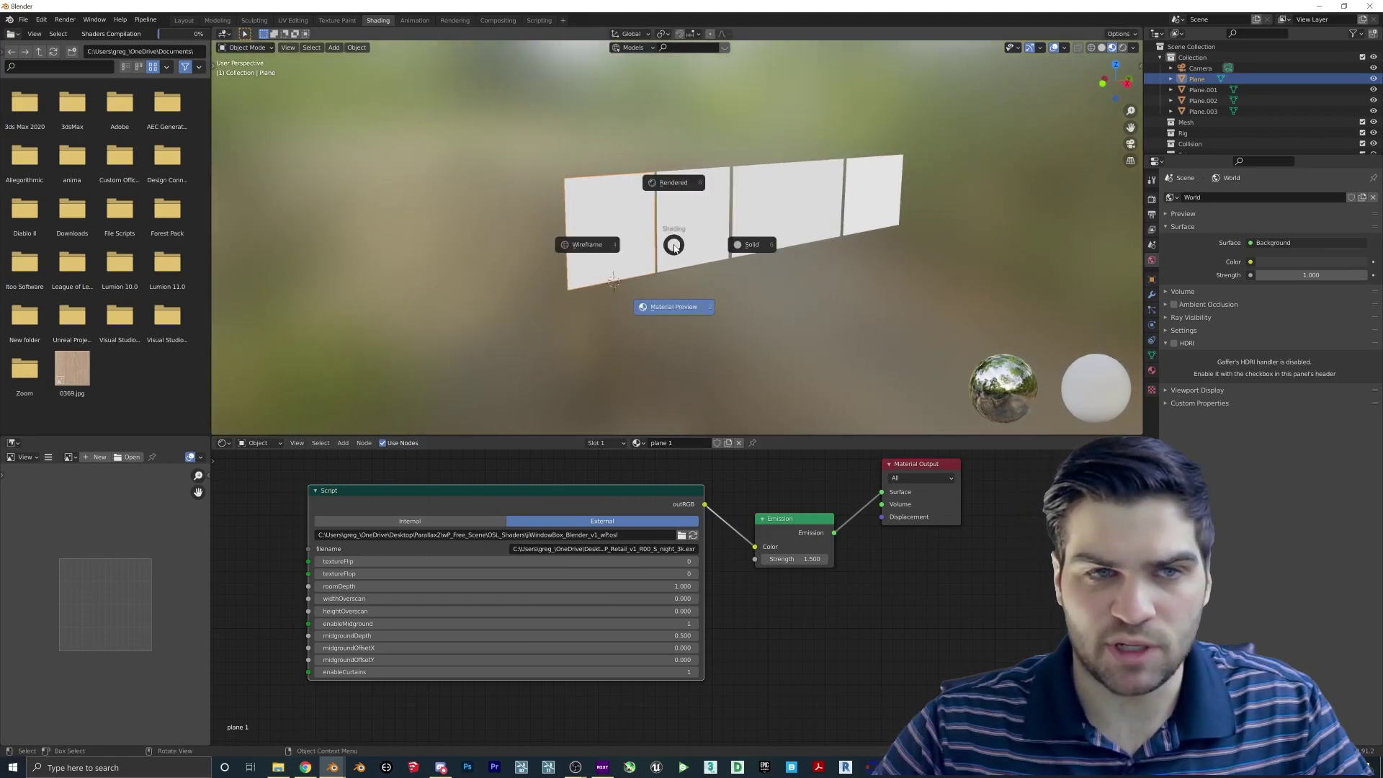
left_click(676, 201)
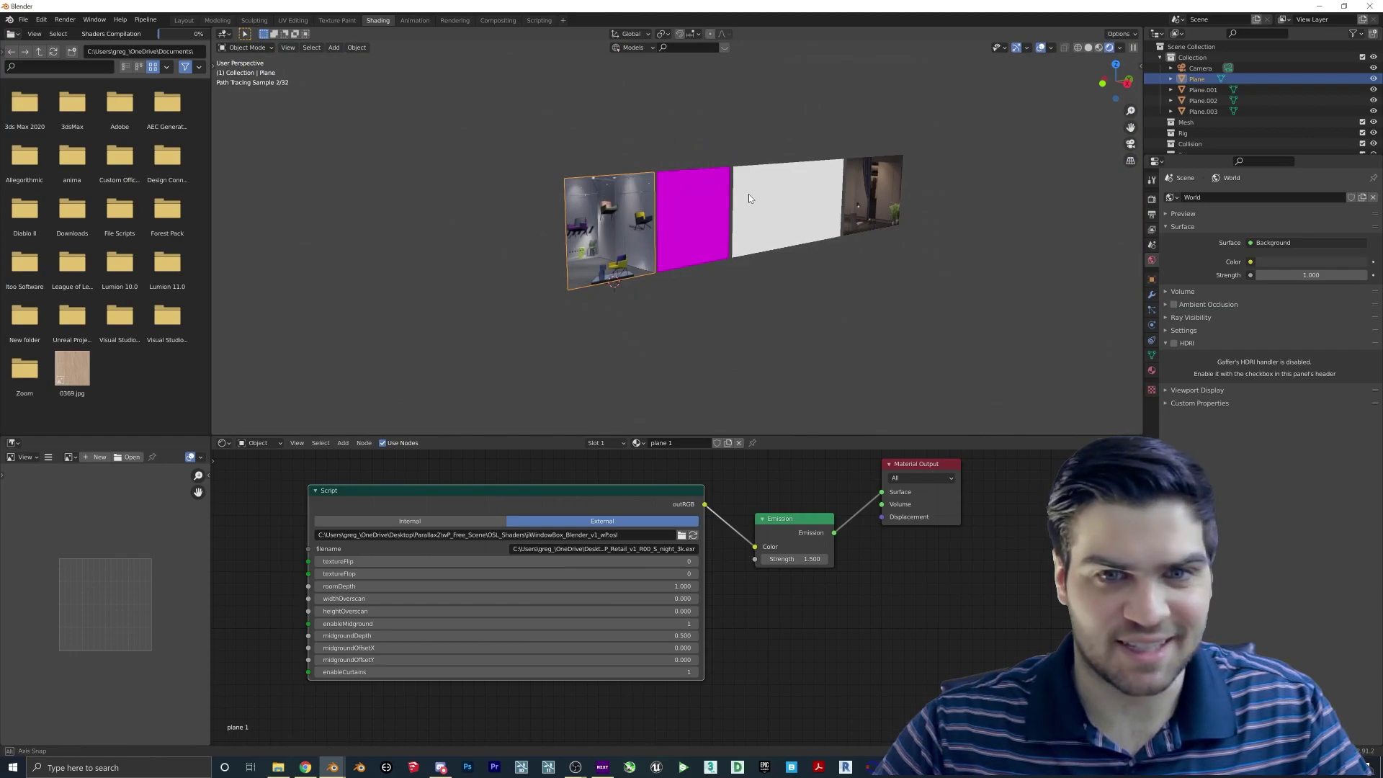
middle_click_drag(749, 193, 655, 233)
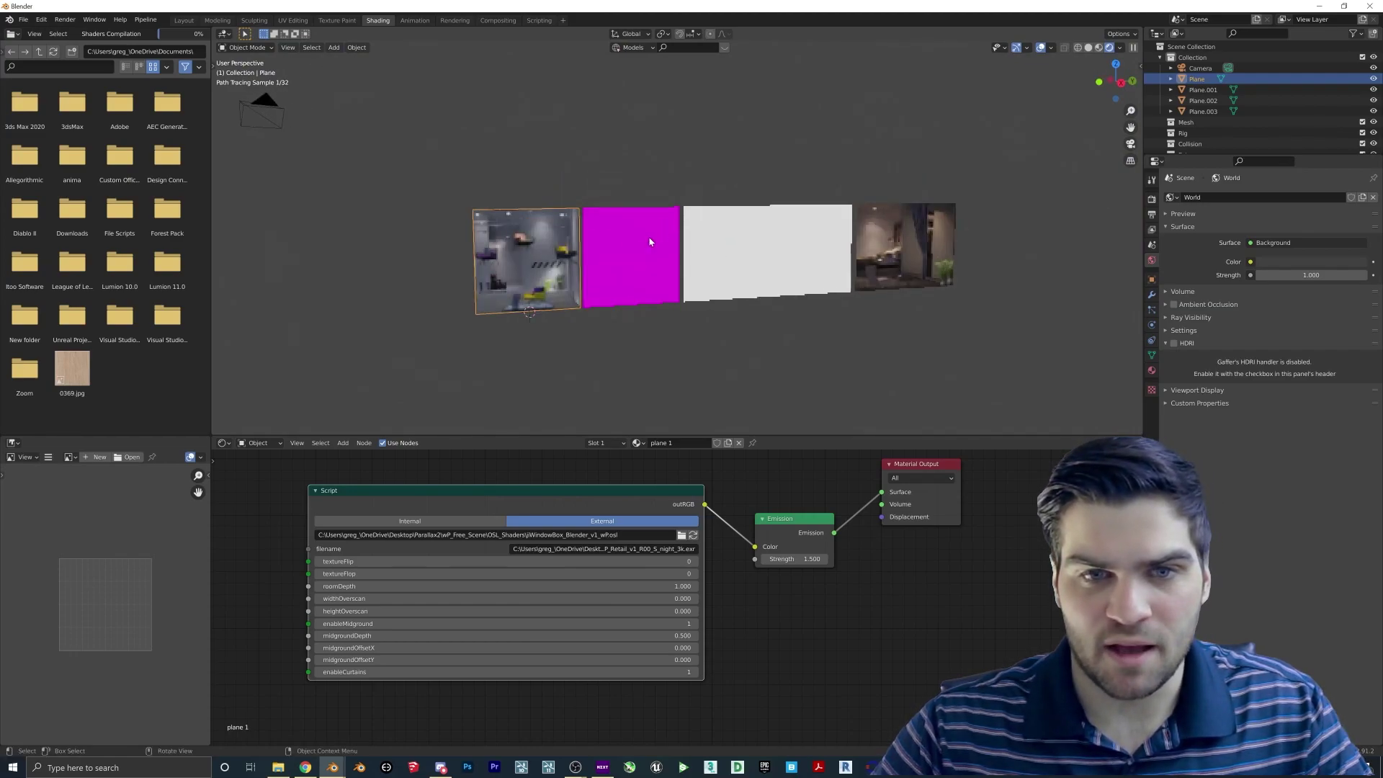
Widen the second plane's Script node and paste in the OSL shader path copied from the first plane's Script node.
left_click(628, 274)
left_click_drag(625, 511, 339, 511)
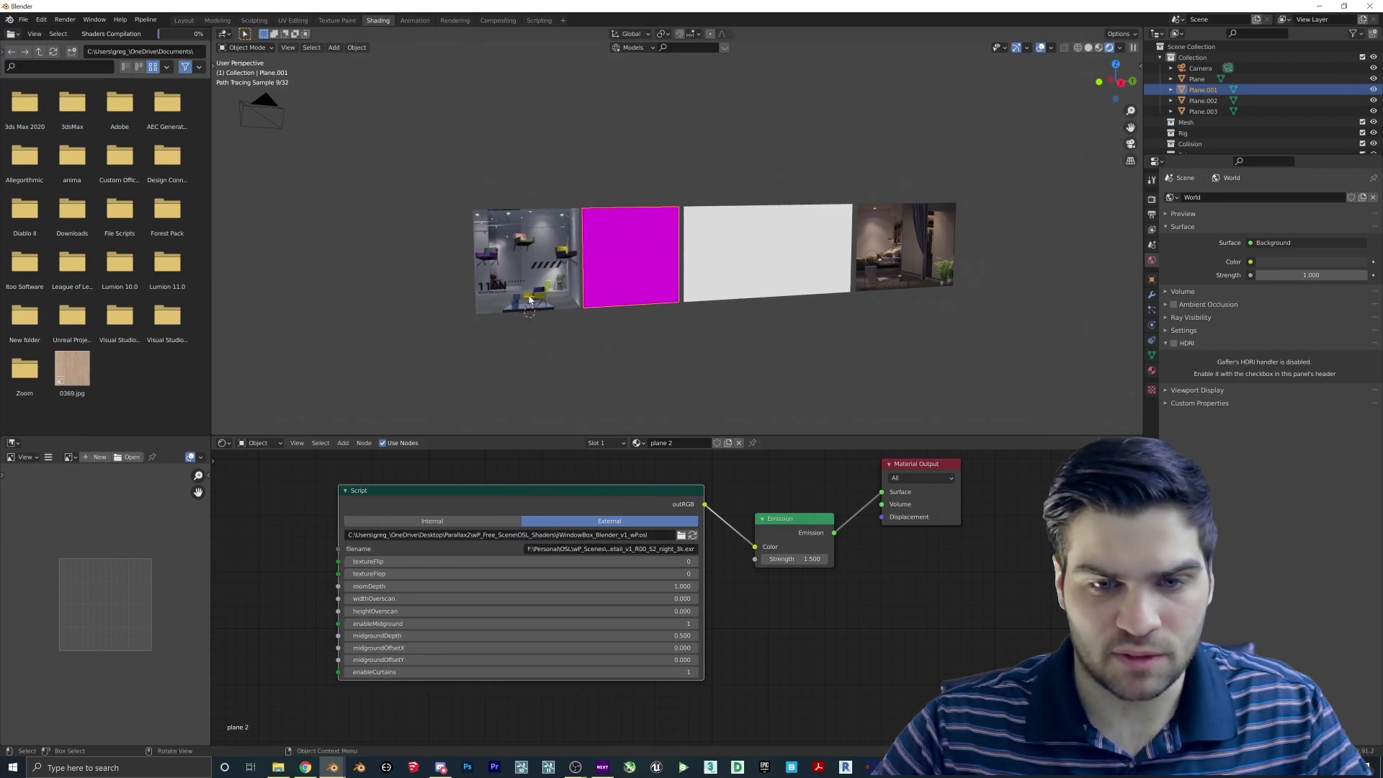
left_click(528, 282)
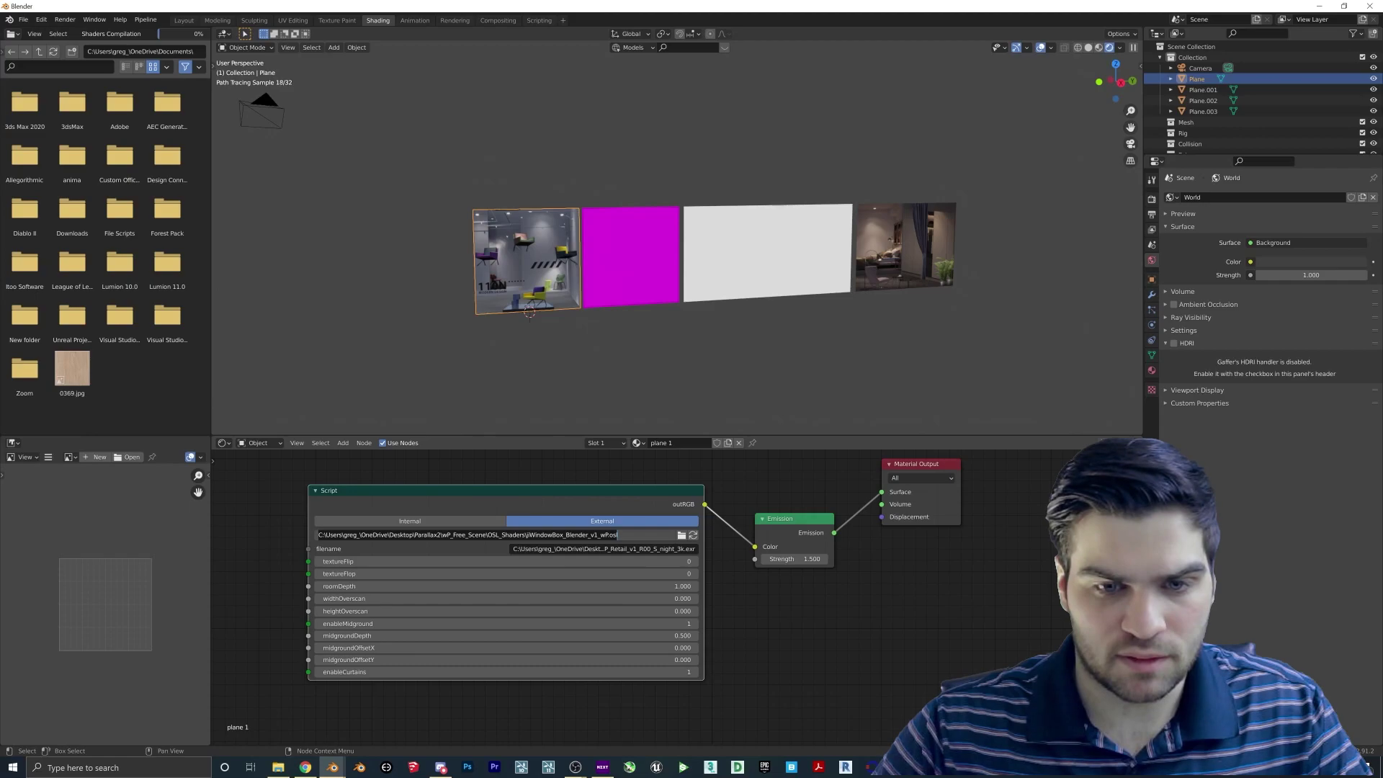
left_click(626, 265)
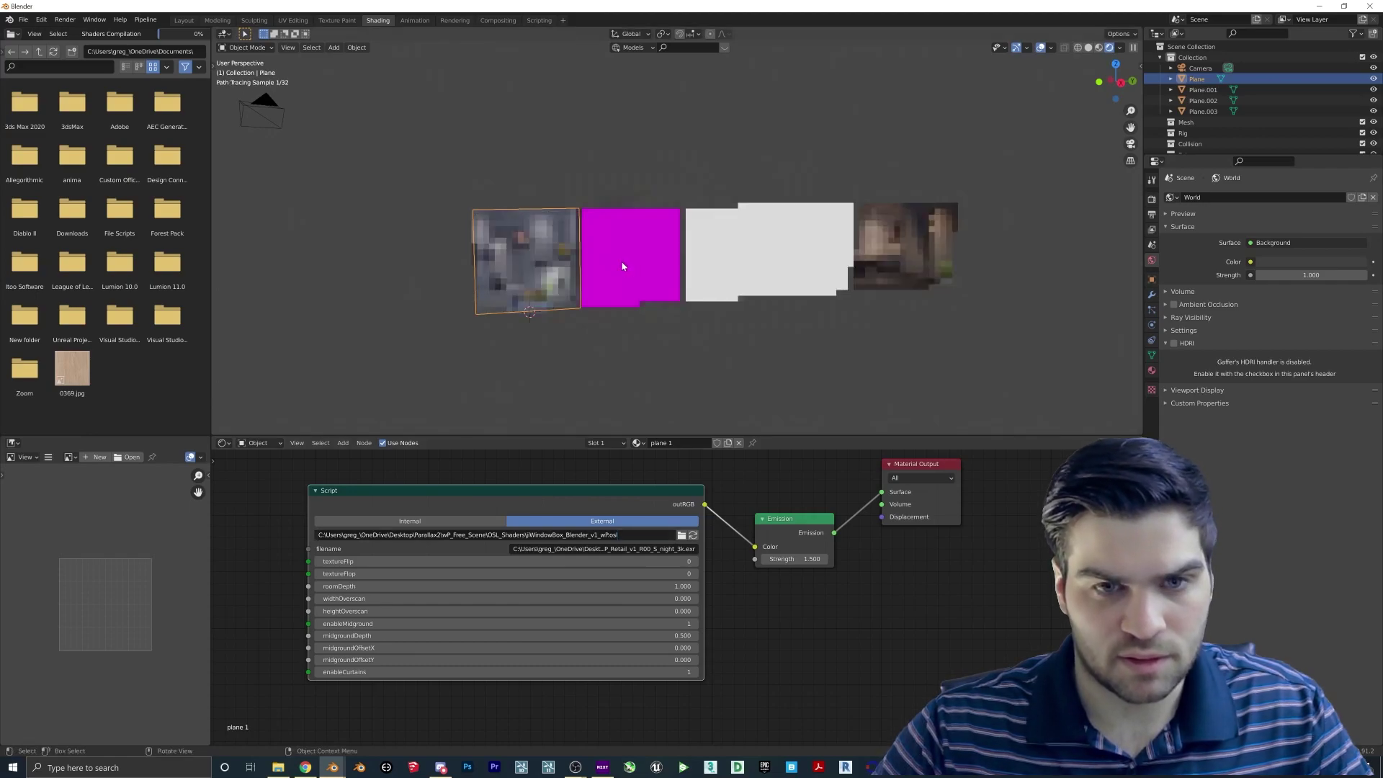
left_click_drag(651, 535, 346, 535)
key("ctrl+v")
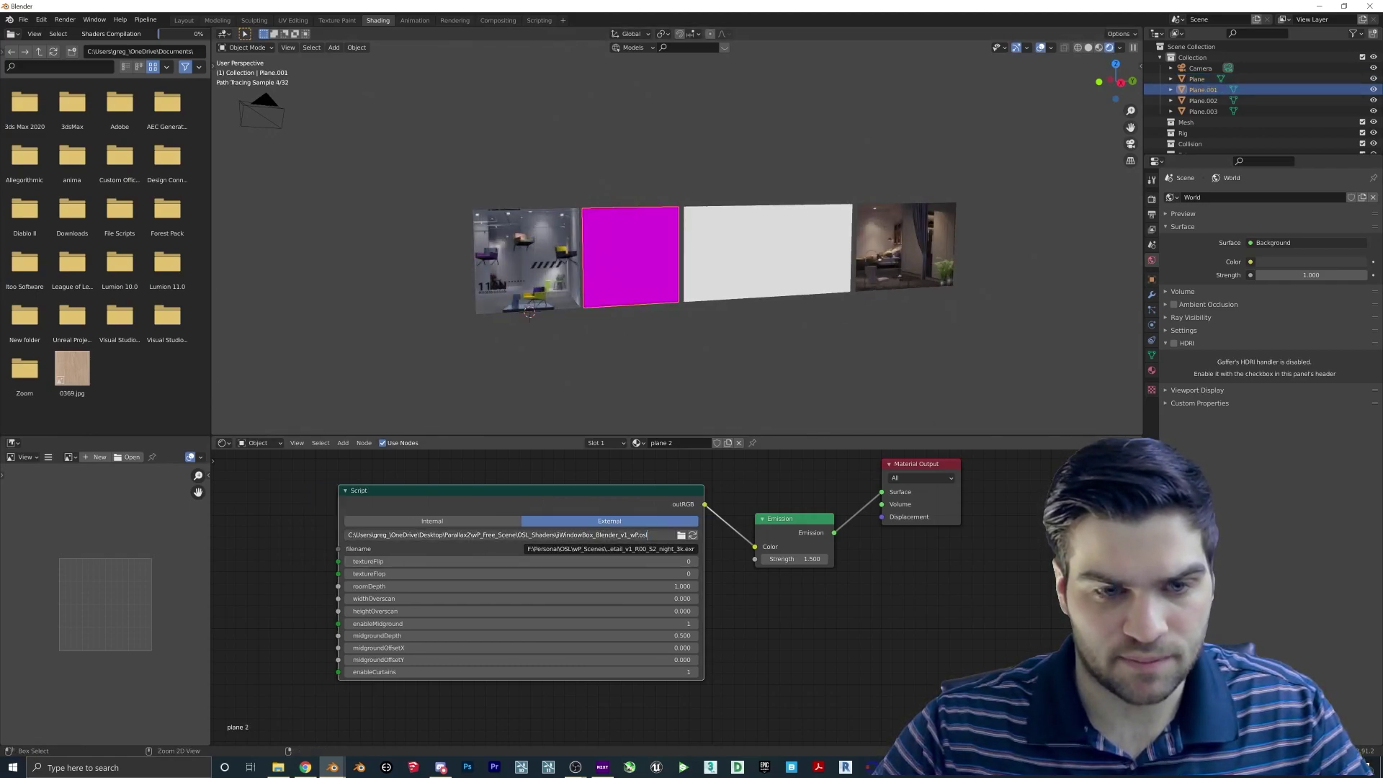
key("Return")
Widen the third plane's Script node and replace its shader path with the copied wP_Free_Scene OSL_Shaders path.
left_click(731, 259)
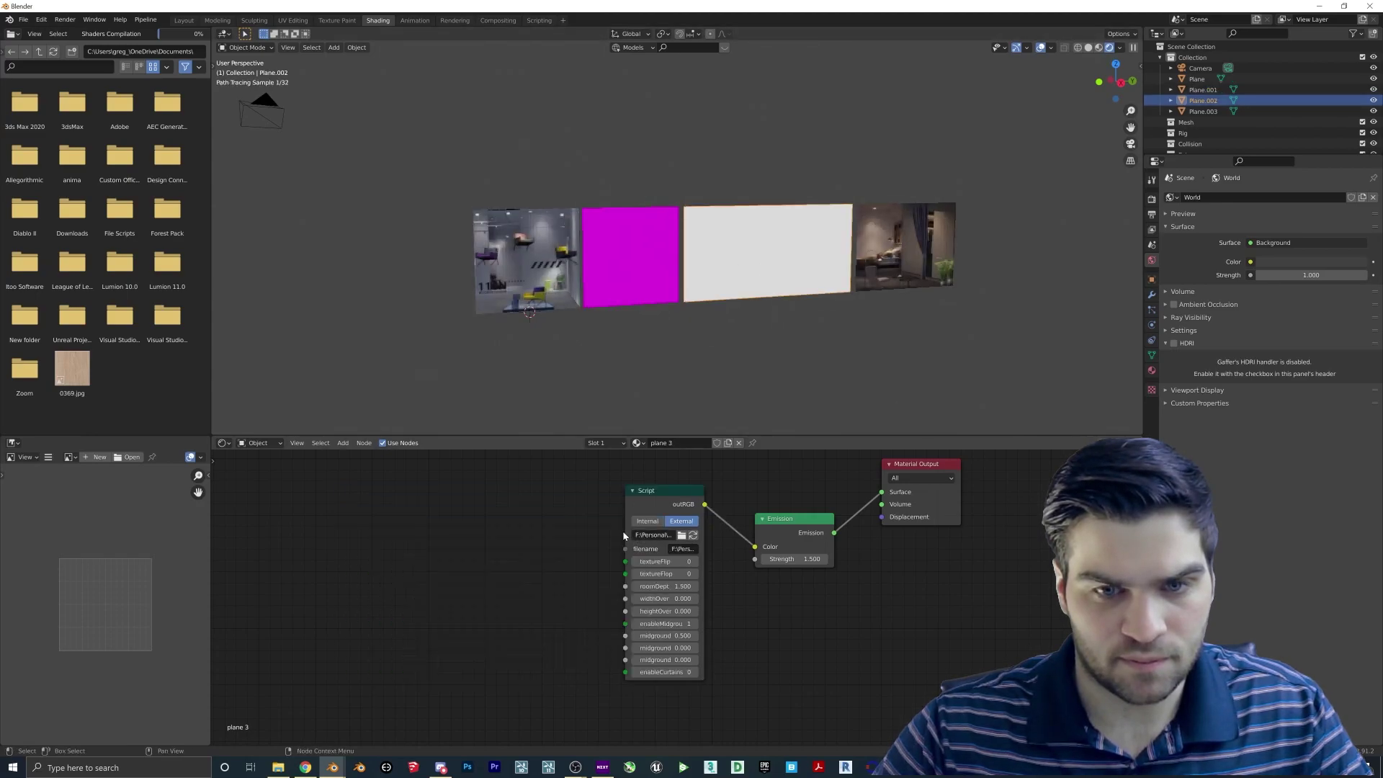
left_click_drag(625, 533, 247, 535)
left_click(608, 535)
left_click_drag(609, 535, 318, 535)
key("ctrl+v")
key("Return")
Check the OSL shader path in the fourth plane's Script node.
left_click(905, 249)
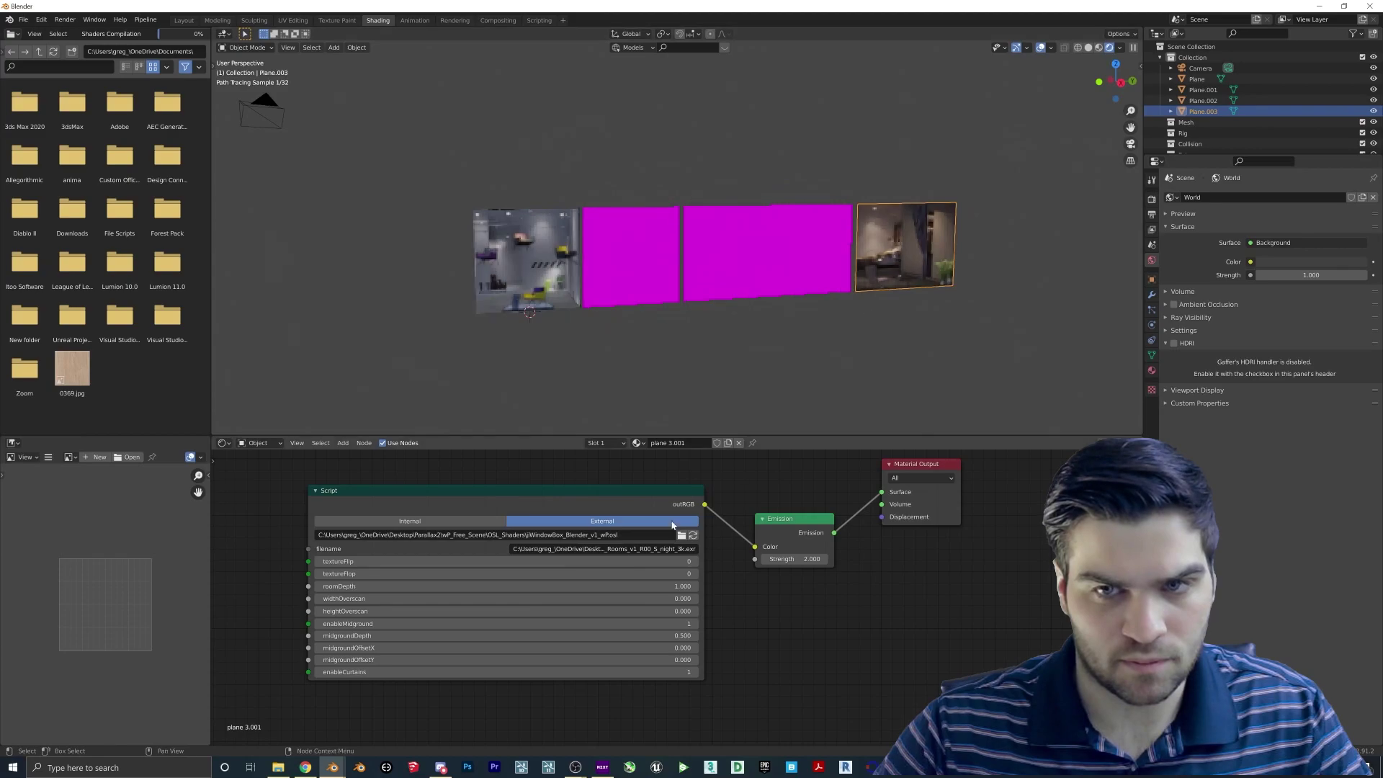
left_click(636, 536)
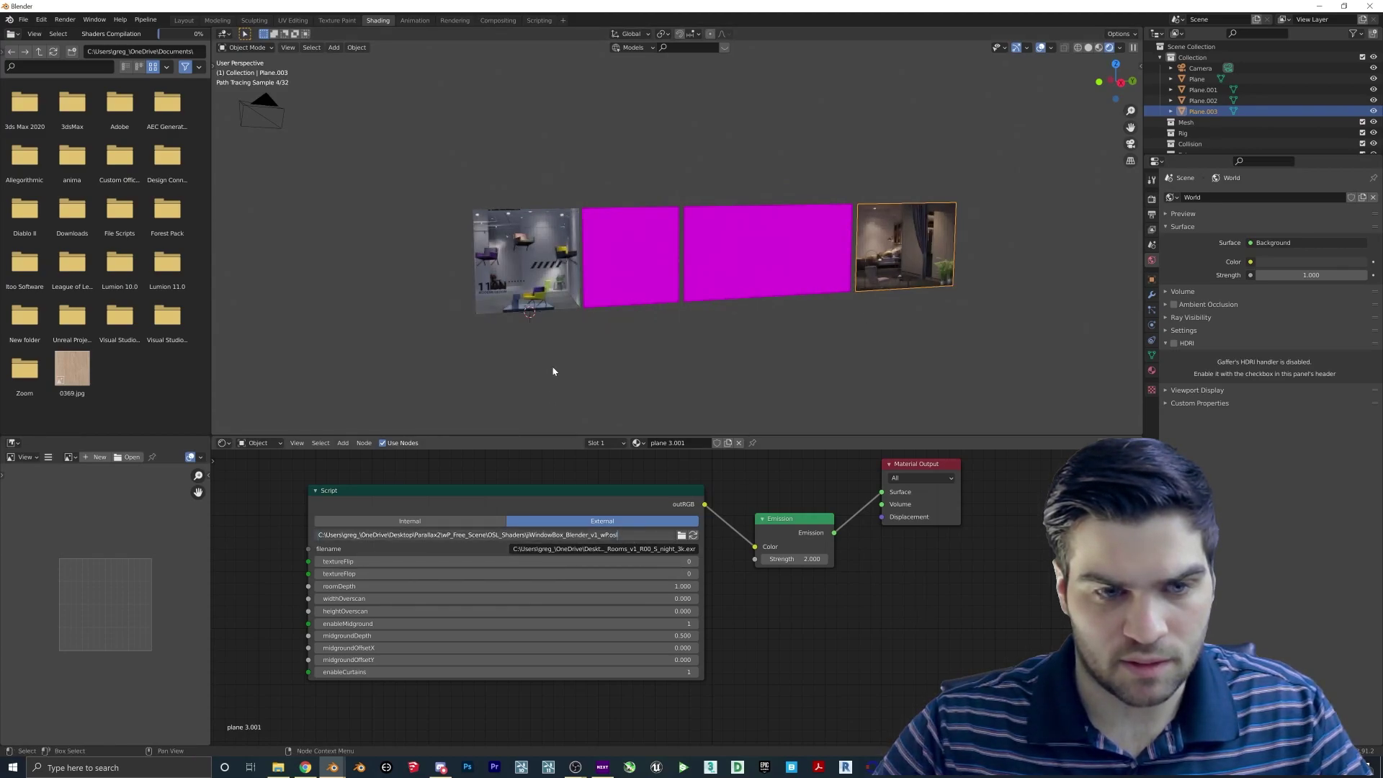
key("Return")
Copy the wP_Free_Scene\EXR\3K folder path from the first plane's EXR filename into the second plane's, keeping wP_Retail_v1_R00_S2_night_3k.exr.
left_click(495, 285)
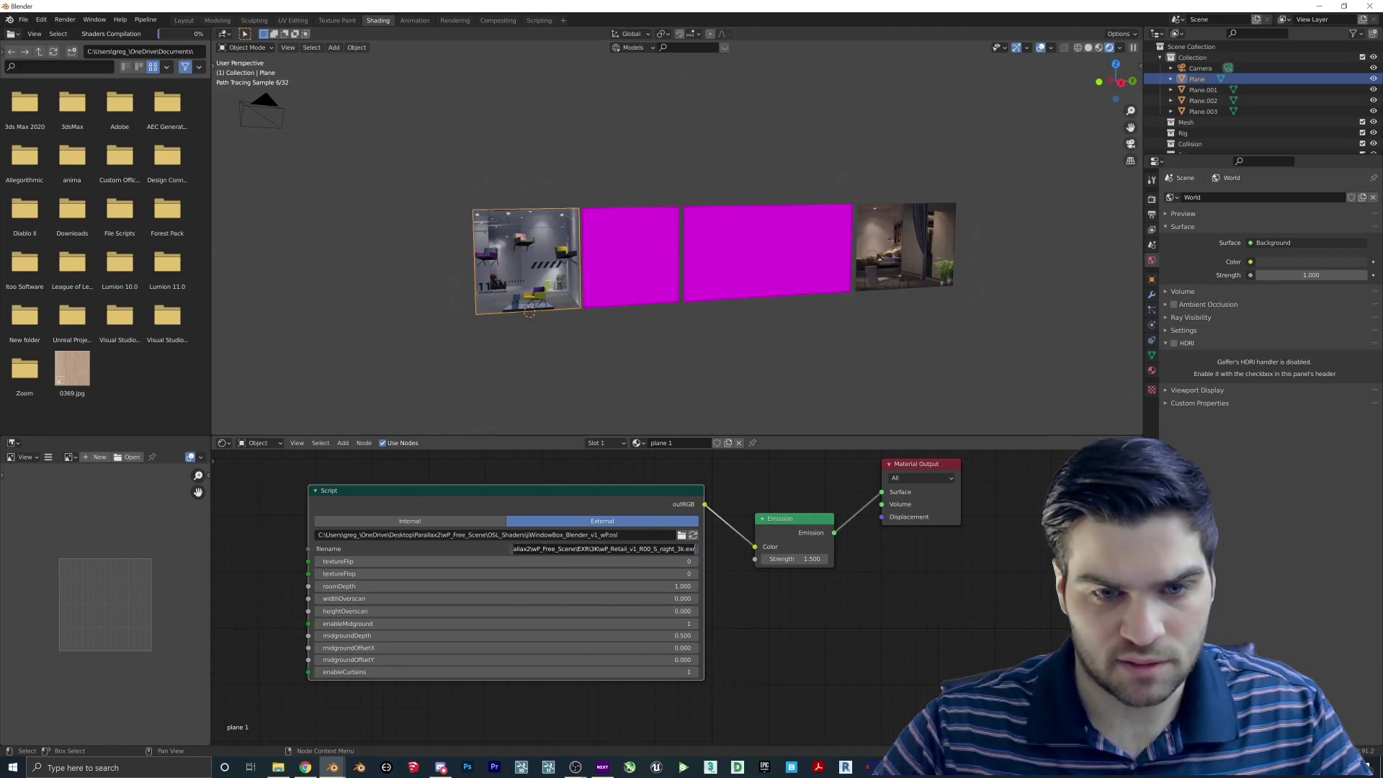
key("Home")
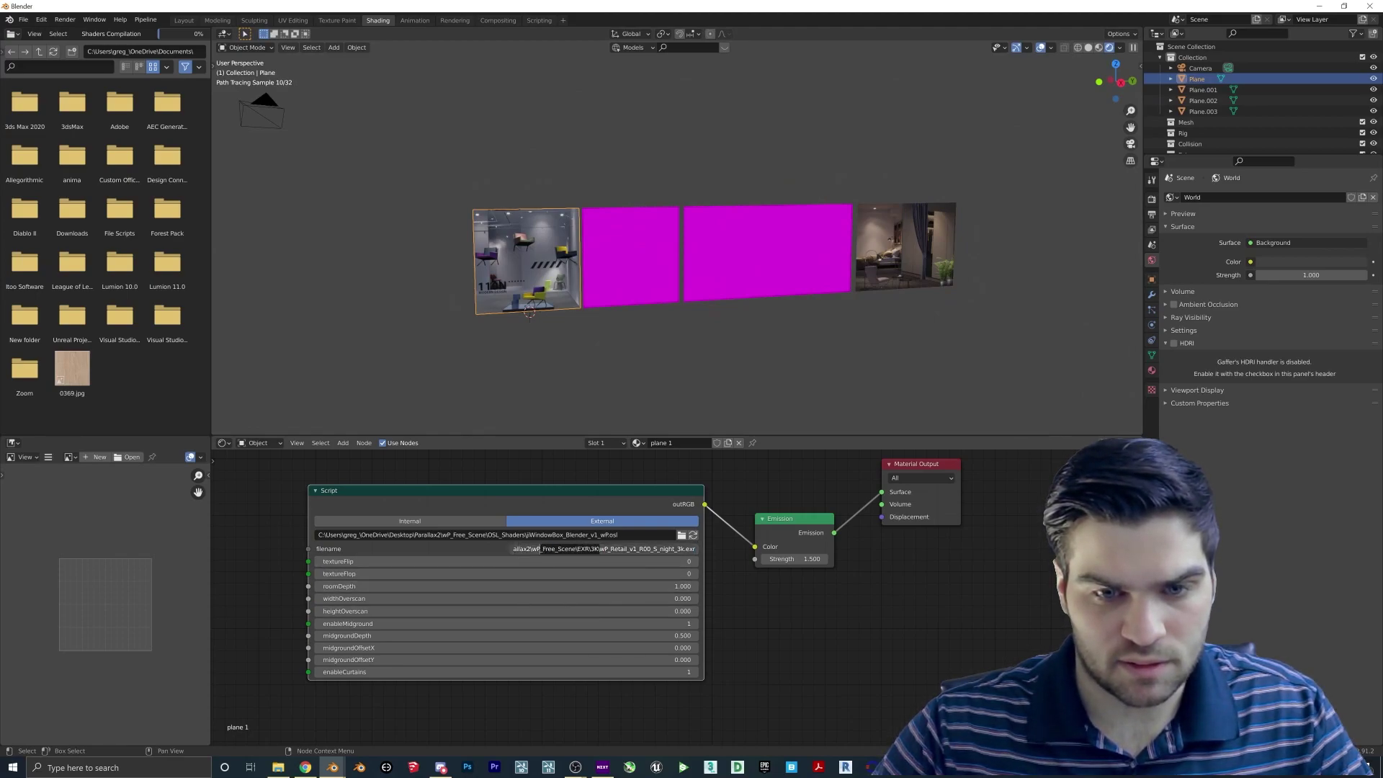
left_click(605, 259)
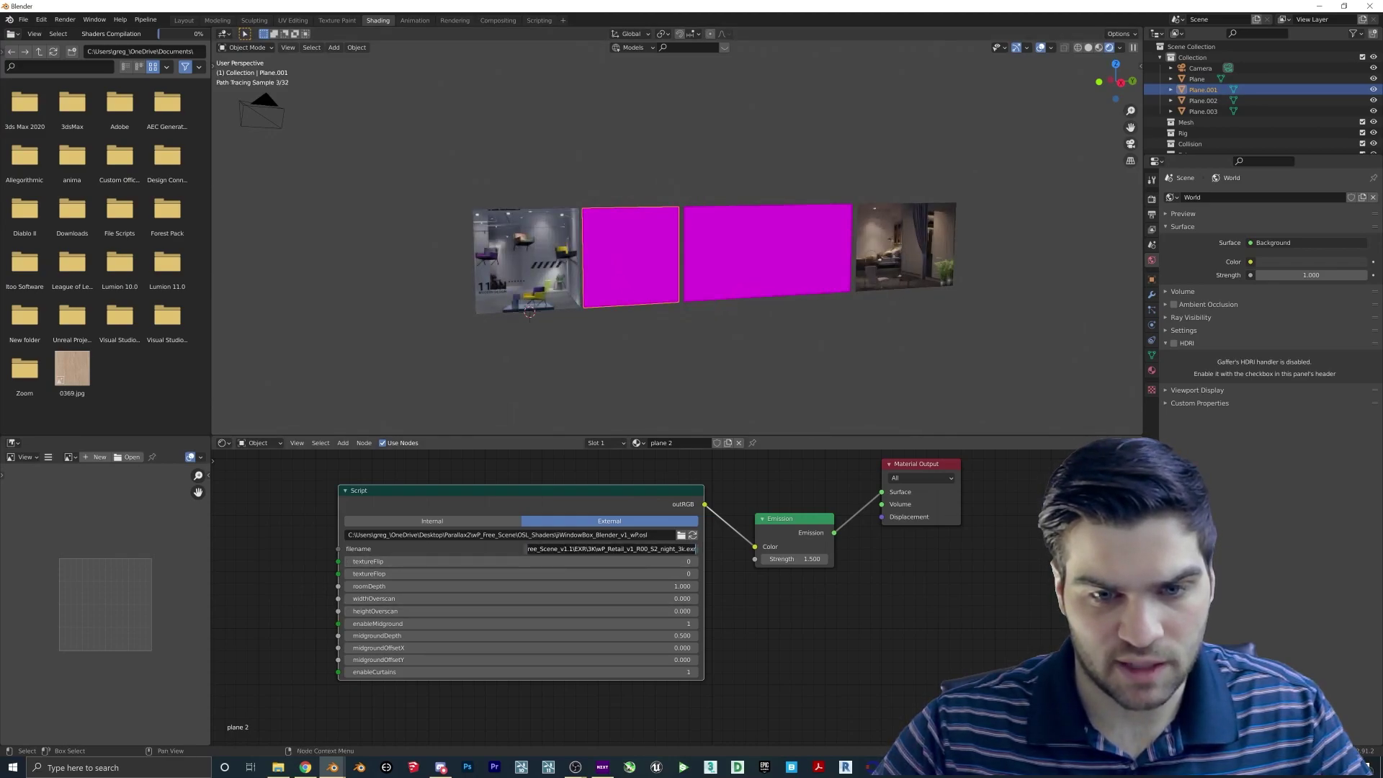
key("Return")
key("shift+Home")
key("ctrl+v")
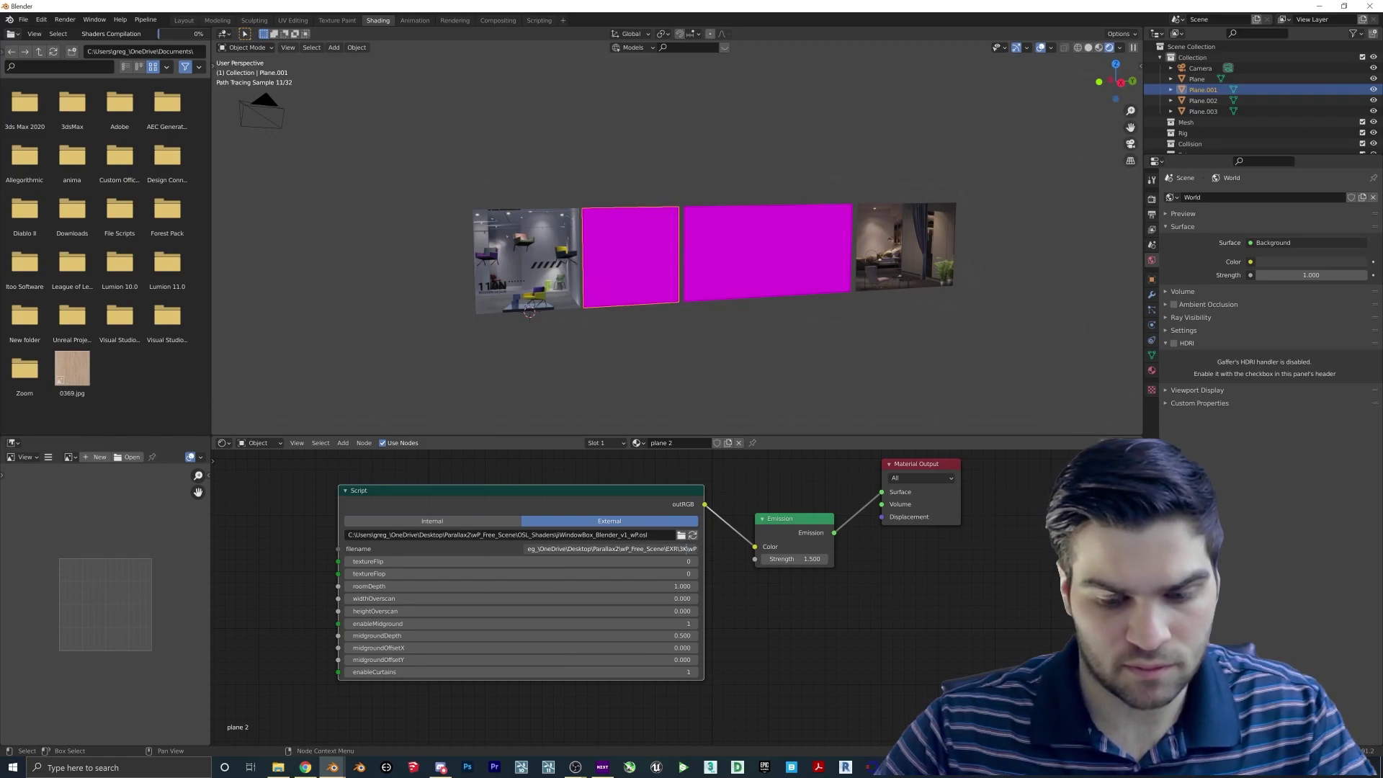
key("Return")
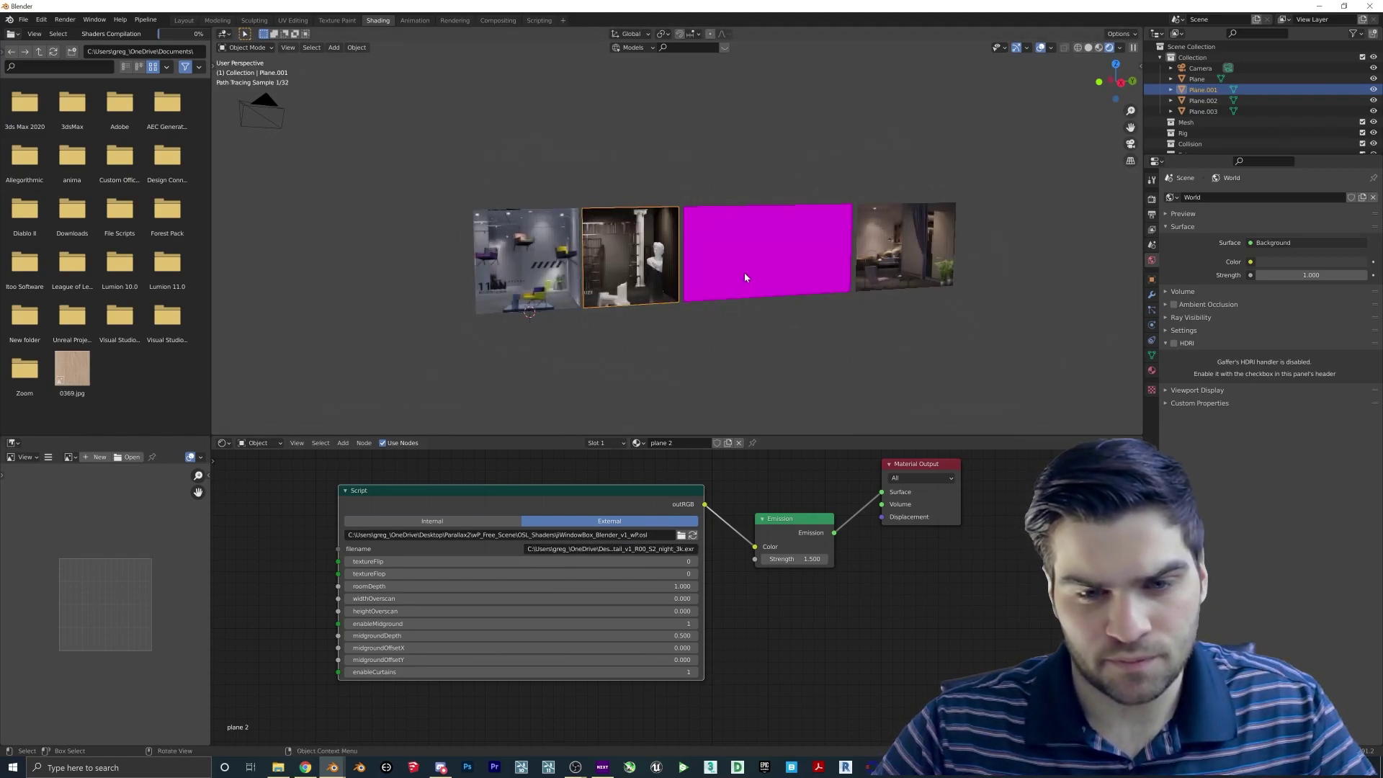
Point the third plane's wP_Rooms_v1_R00_L_night_3k.exr filename to the Parallax2\wP_Free_Scene\EXR\3K folder and view the planes from several angles.
left_click(744, 272)
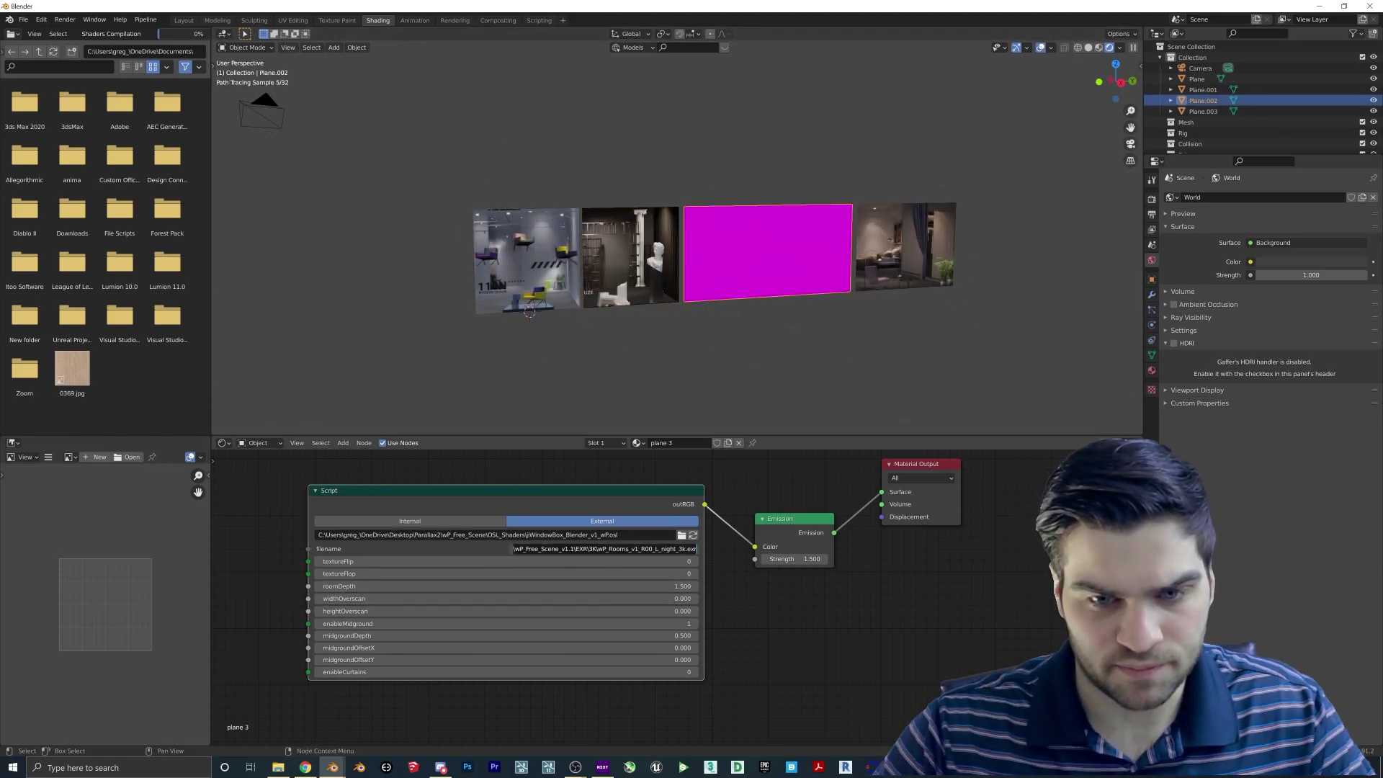
key("shift+Home")
type("C:\\Users\\greg_\\OneDrive\\Desktop\\Parallax2\\wP_Free_Scene\\EXR\\3K")
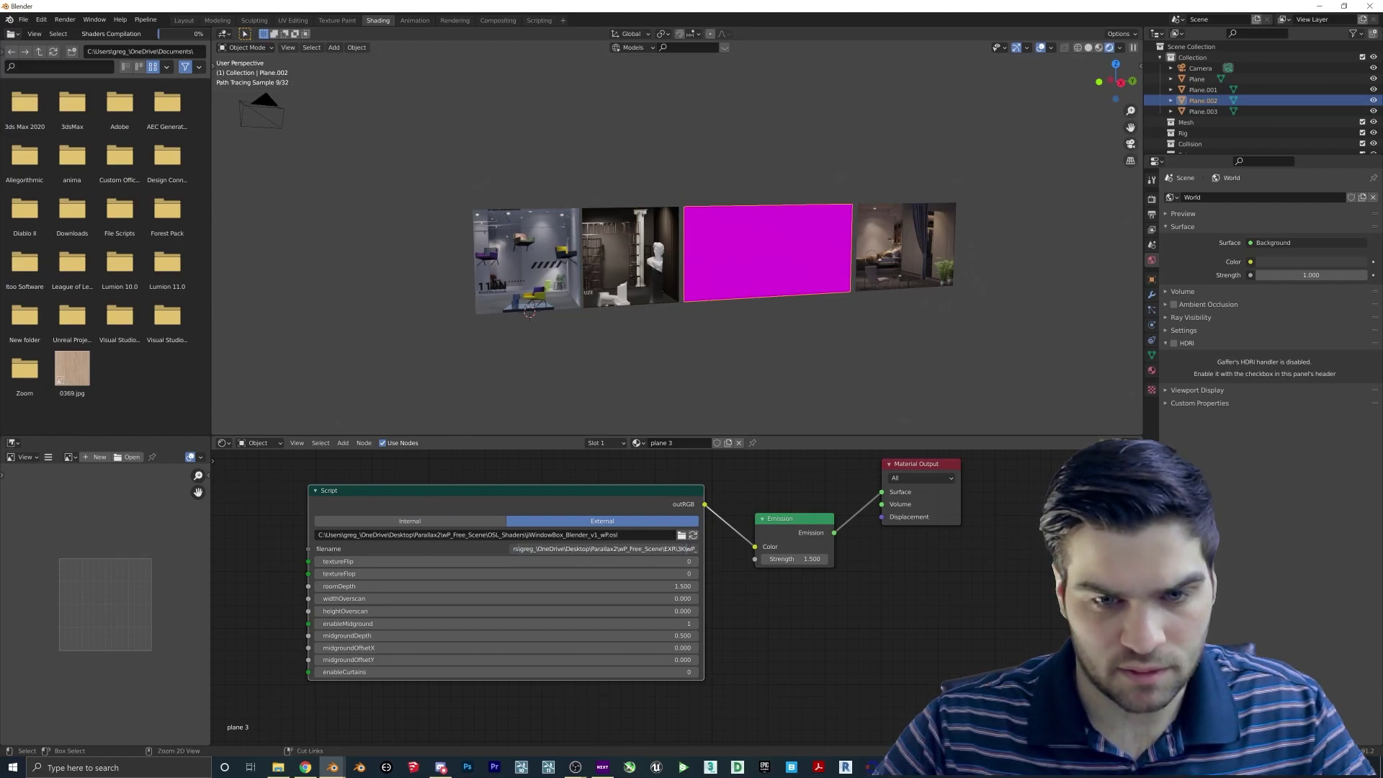
key("Return")
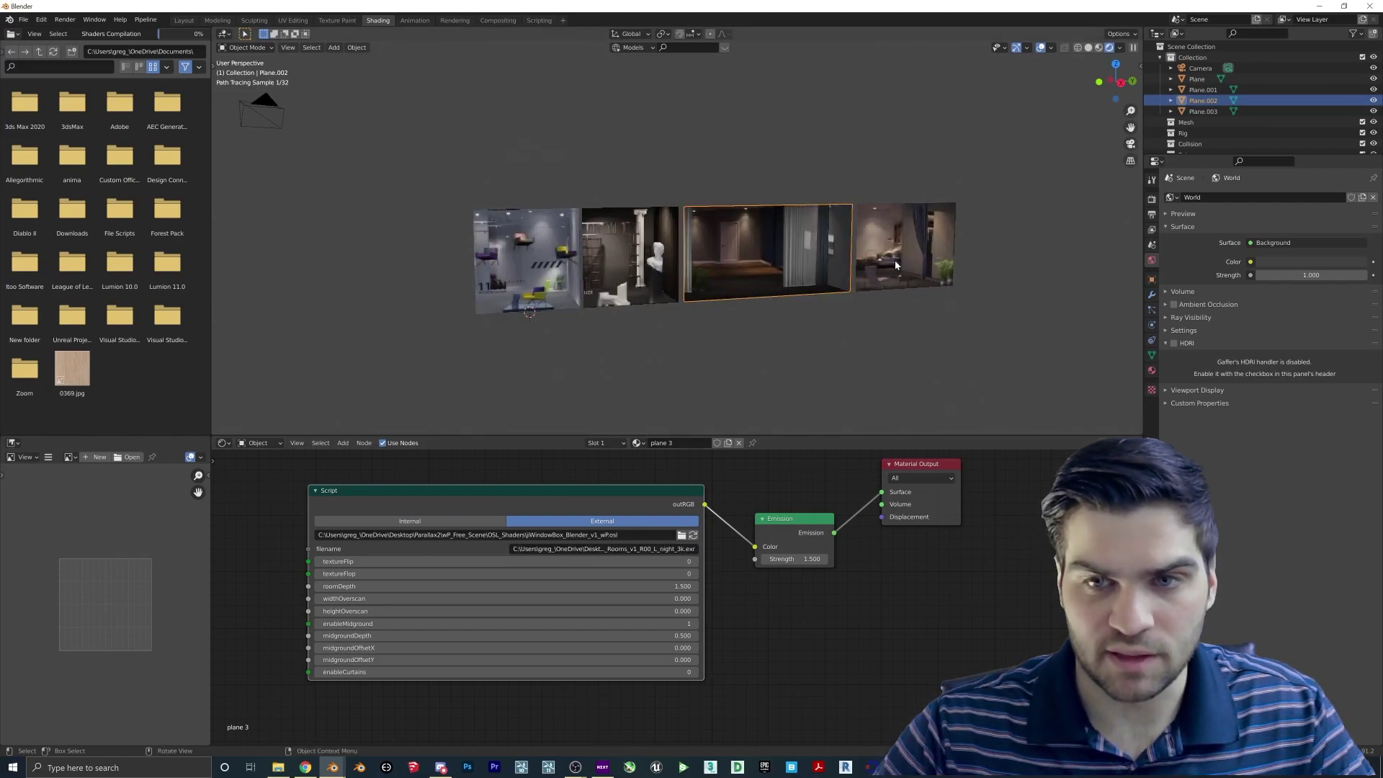
middle_click_drag(814, 269, 727, 321)
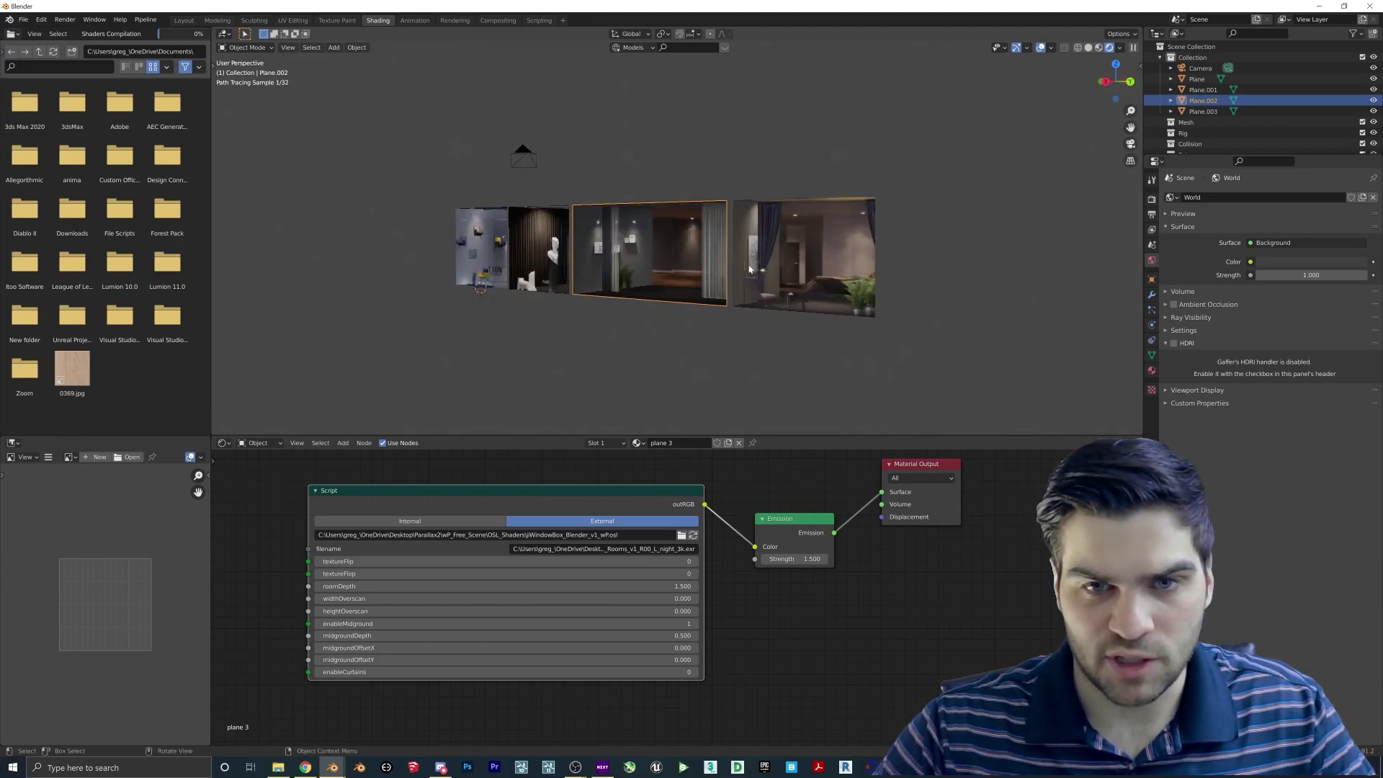
middle_click_drag(636, 316, 719, 303)
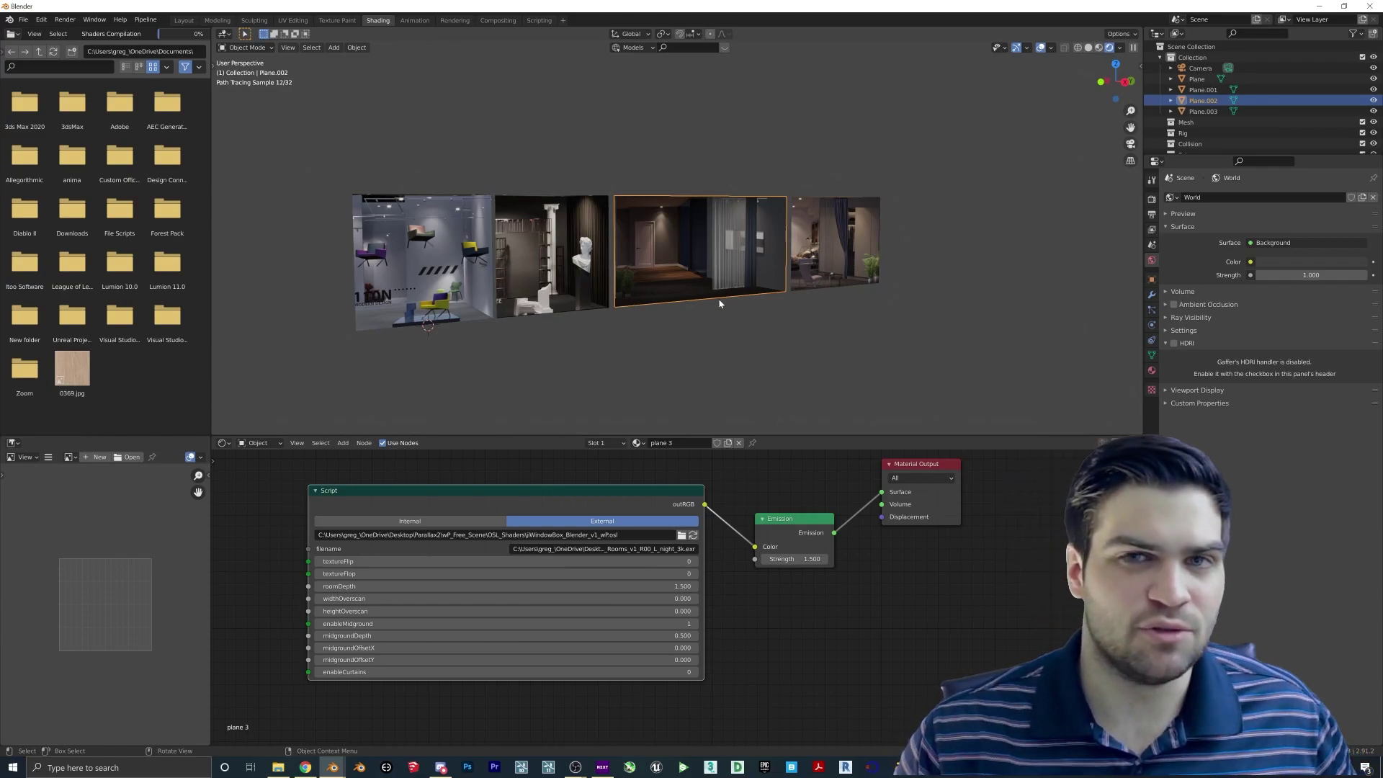
mouse_move(740, 160)
middle_mouse_down()
mouse_move(685, 163)
mouse_move(762, 172)
mouse_move(742, 175)
middle_mouse_up()
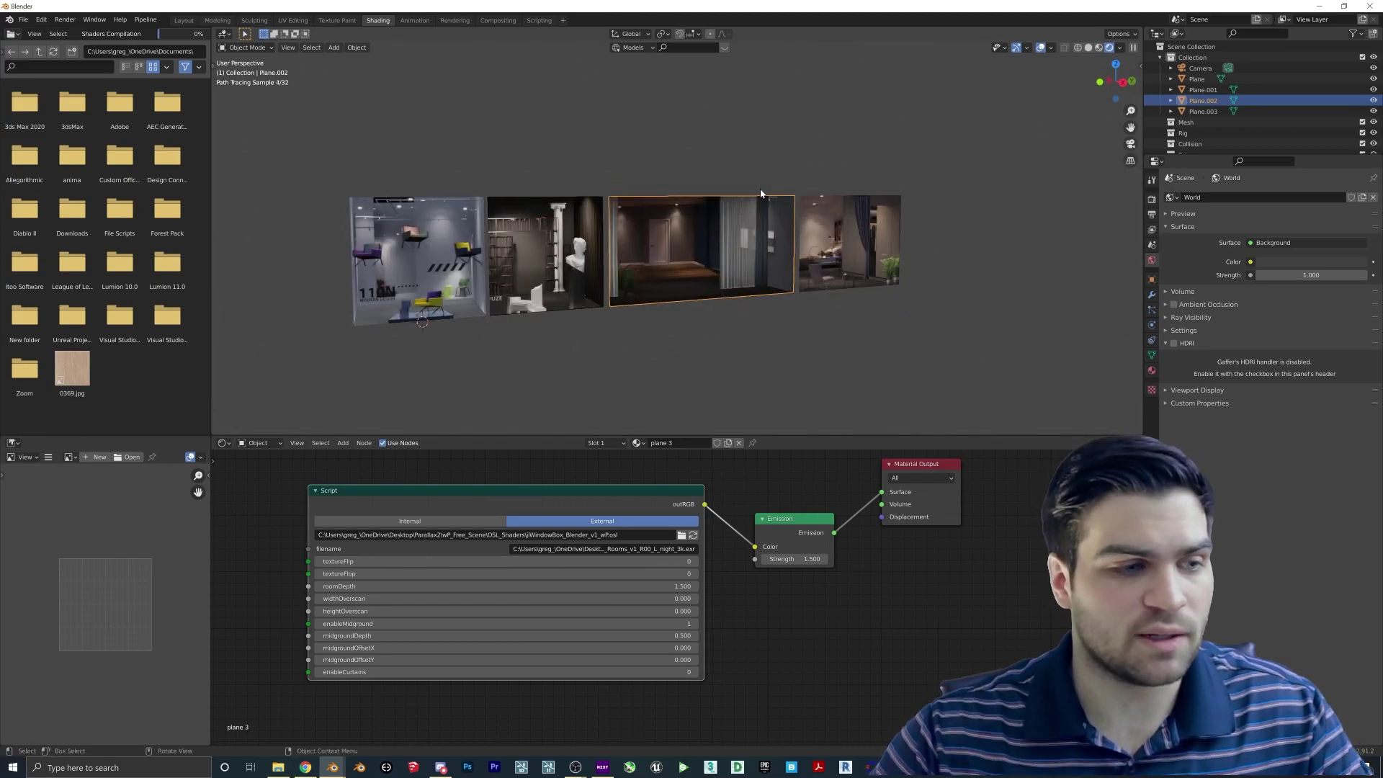
scroll(749, 318, "down", 4)
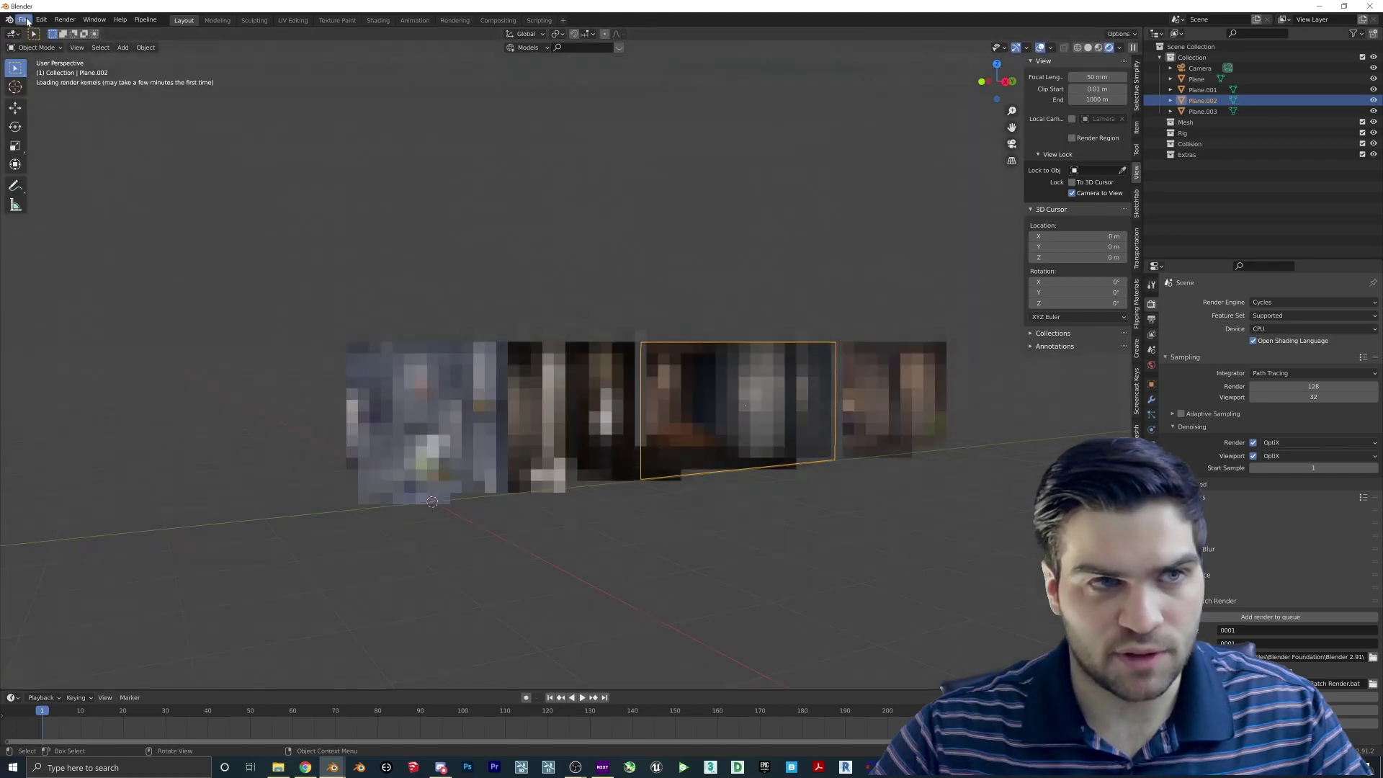
Save the scene to the Desktop as workingparallax.blend.
left_click(23, 20)
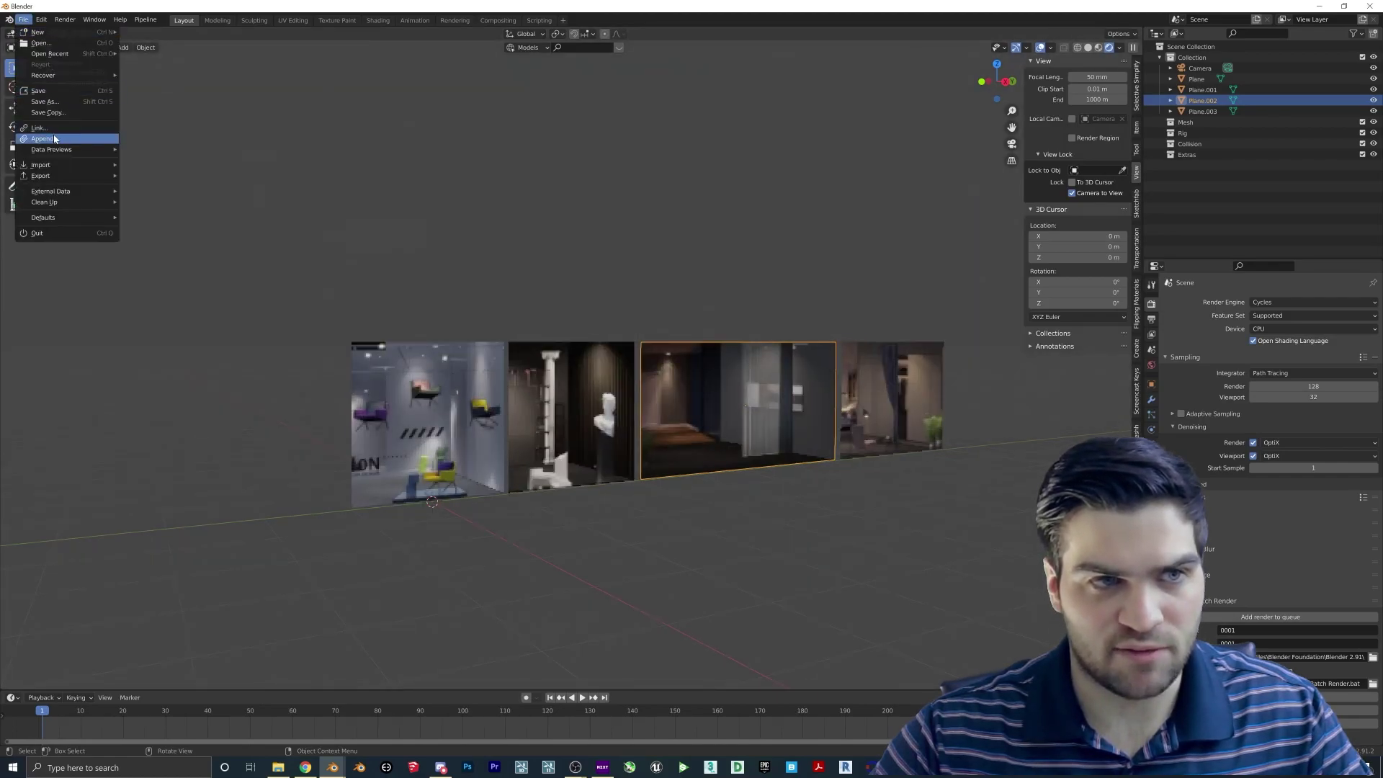
left_click(44, 101)
left_click(359, 306)
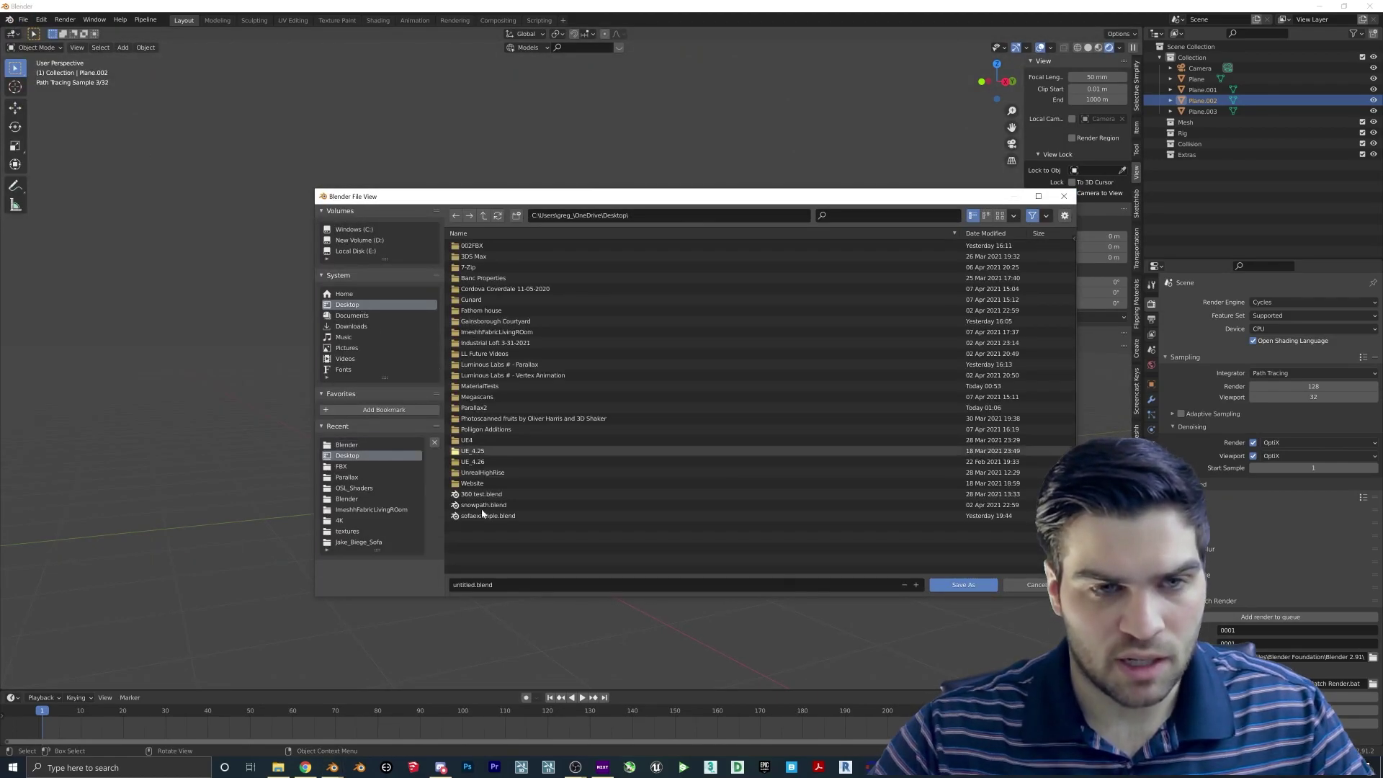
type("working")
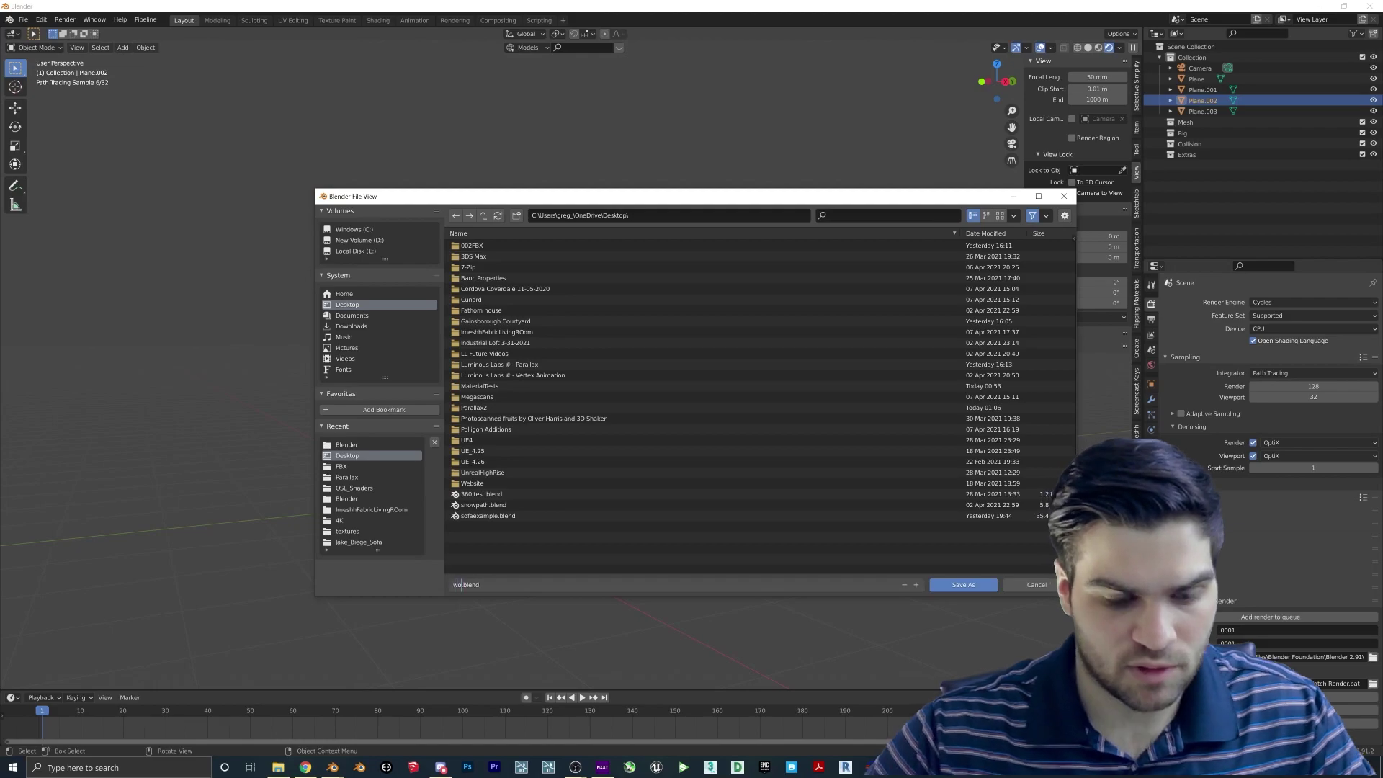
type("paralaa")
key("BackSpace")
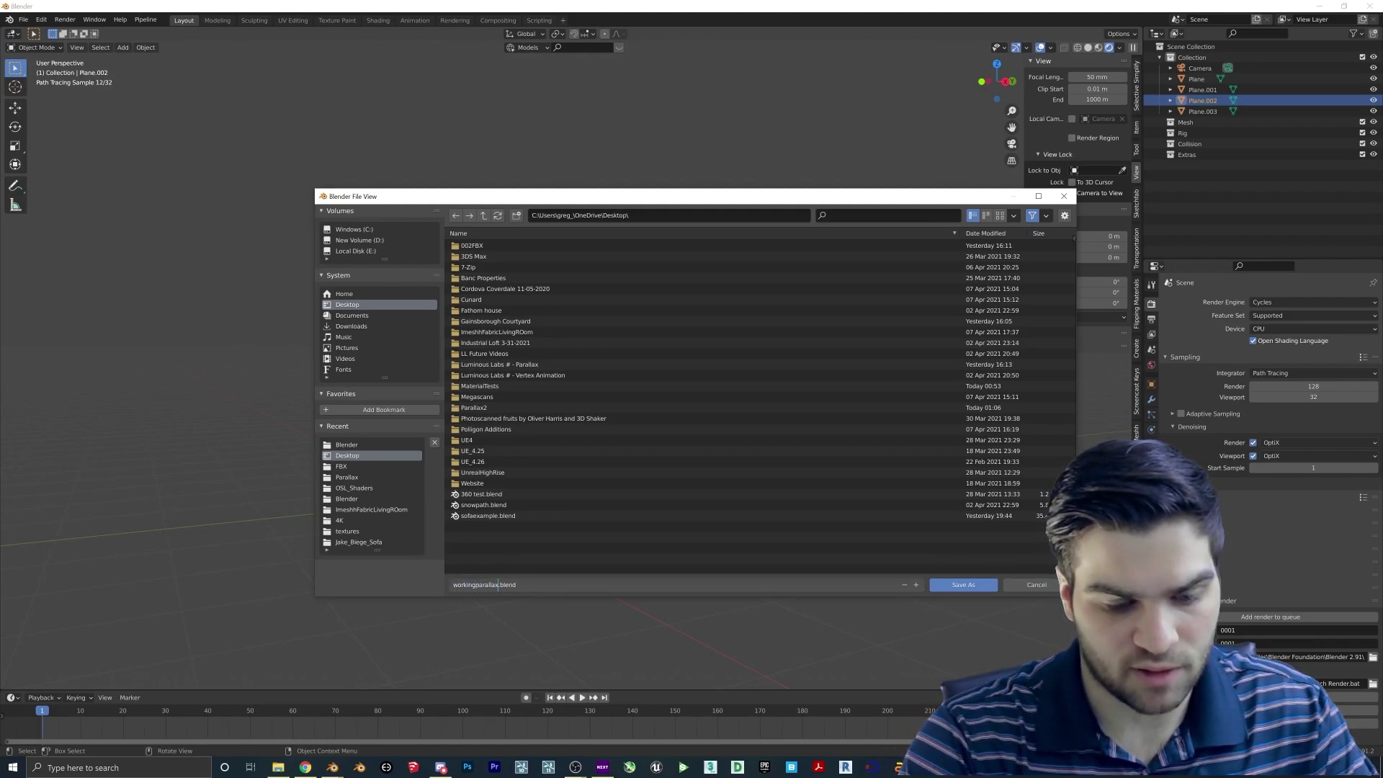
type("x")
key("Return")
left_click(981, 584)
Select all four parallax planes and delete them from the scene.
scroll(827, 426, "down", 2)
left_click_drag(462, 330, 971, 510)
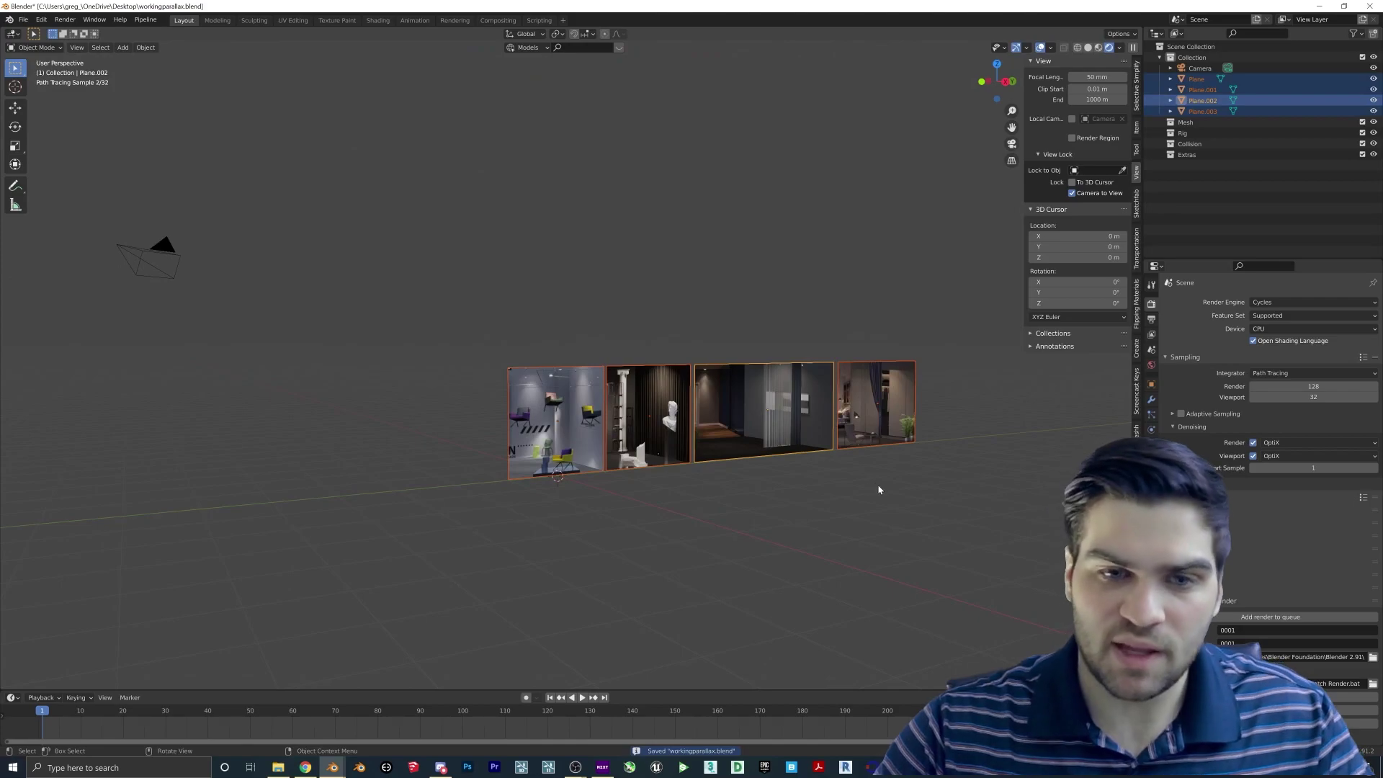
key("Delete")
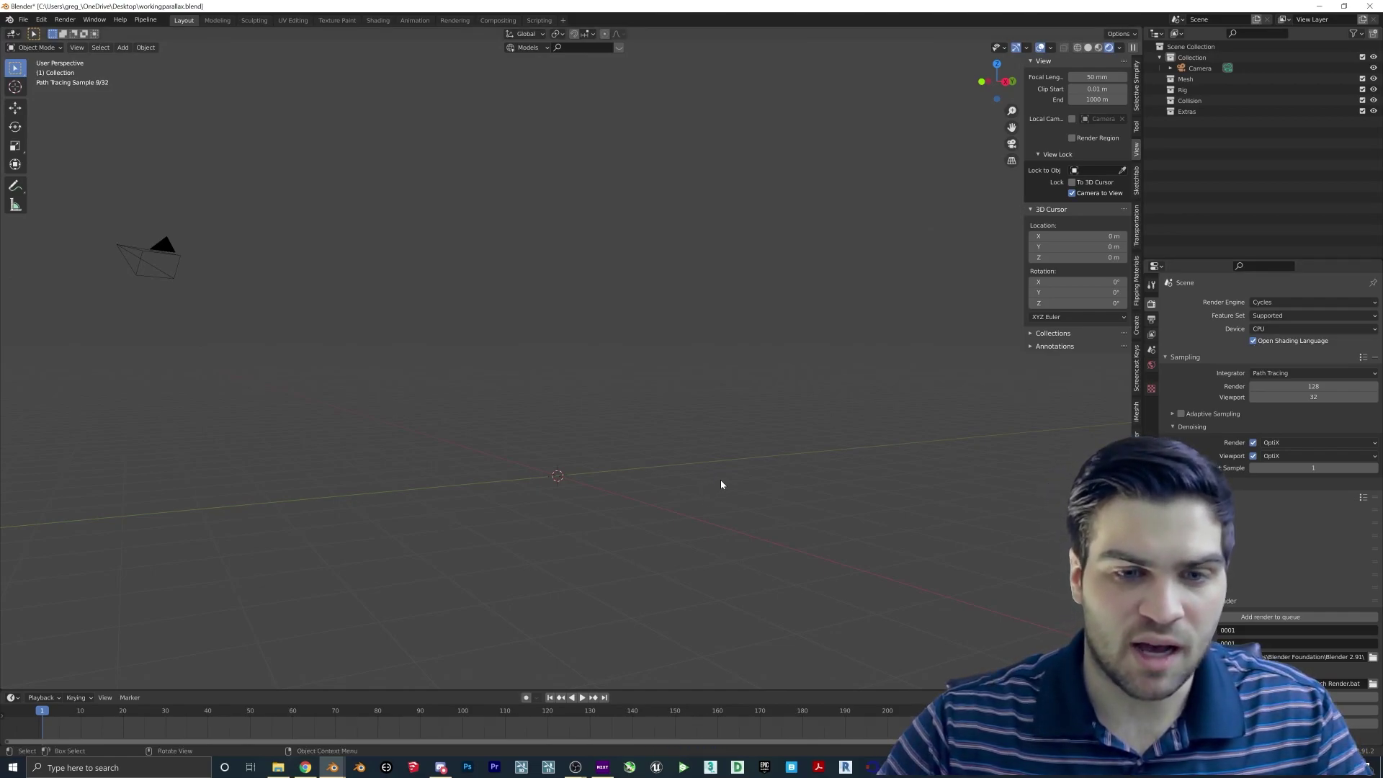
Switch the viewport to Material Preview shading.
left_click(1267, 328)
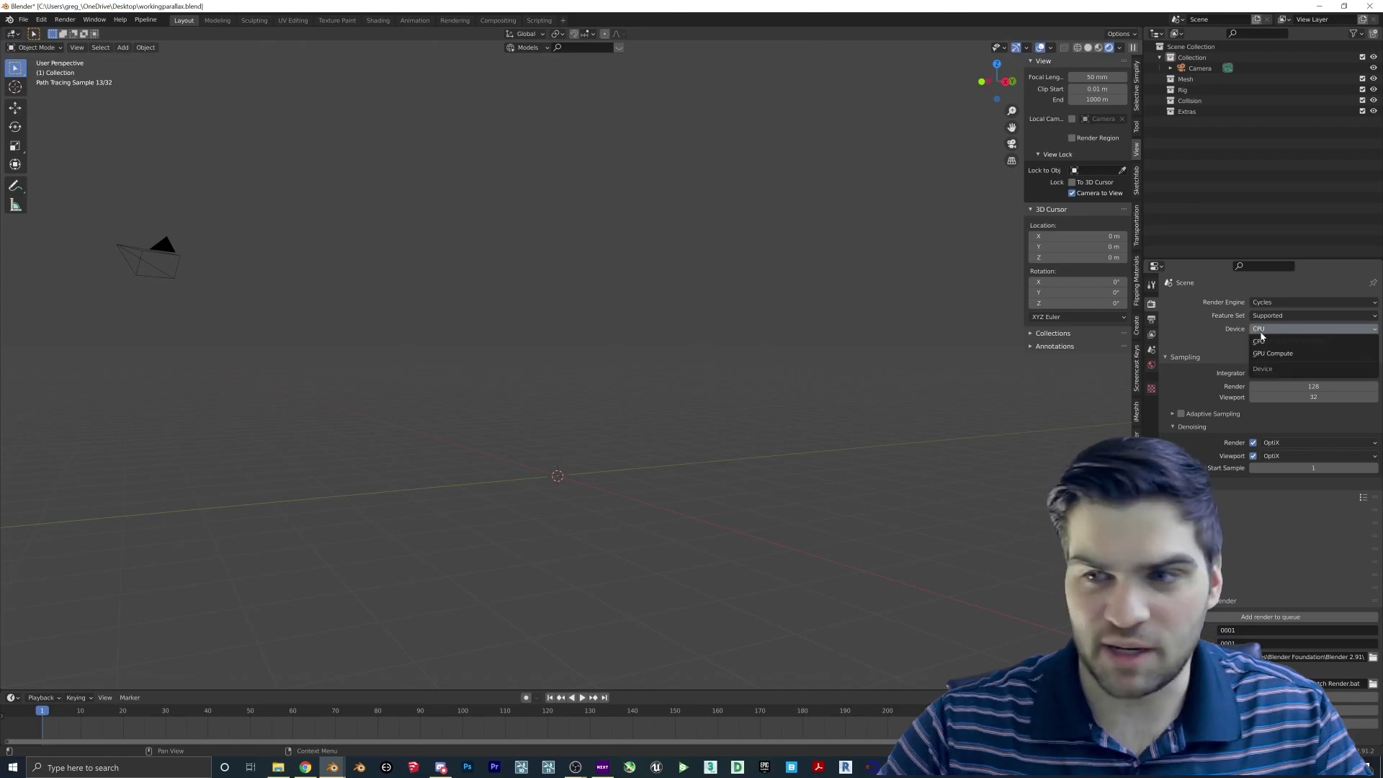
key("z")
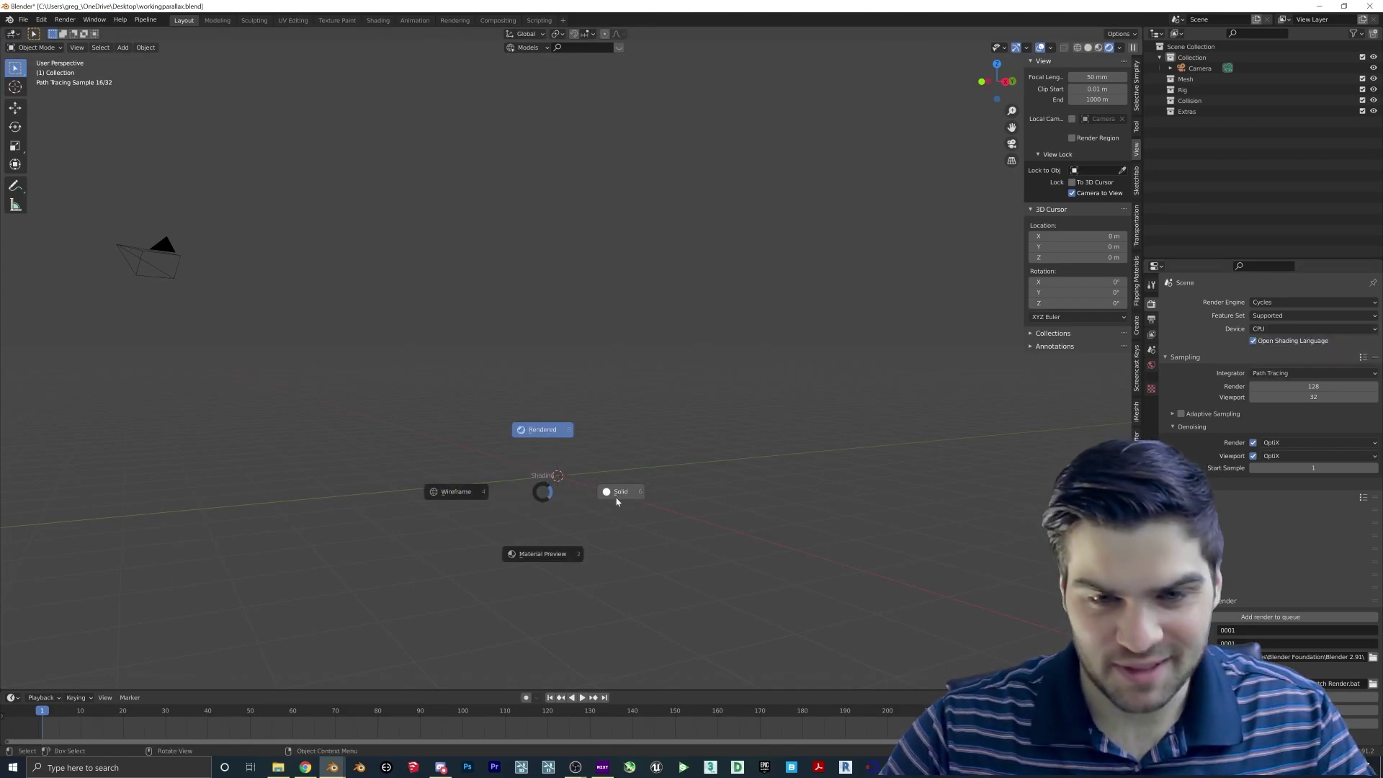
left_click(568, 540)
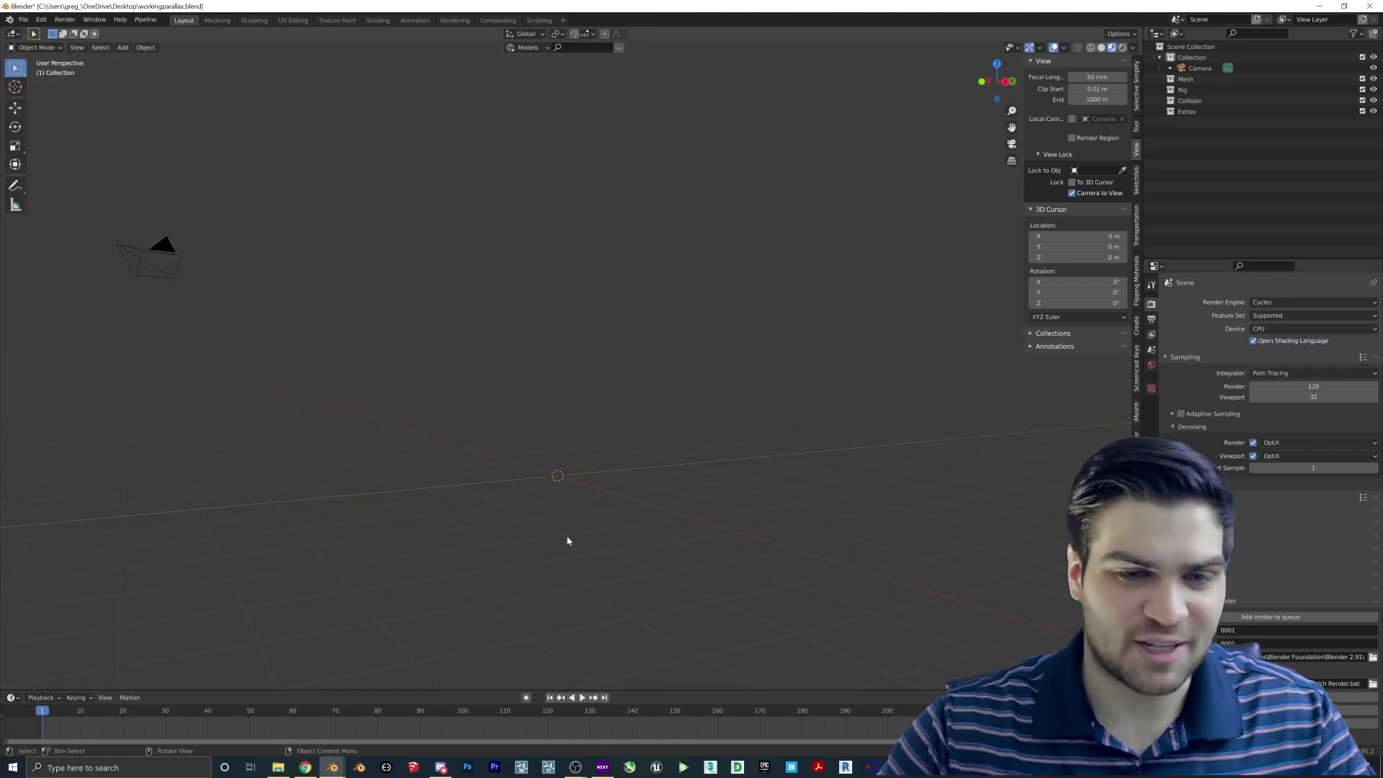
middle_click_drag(614, 512, 633, 487)
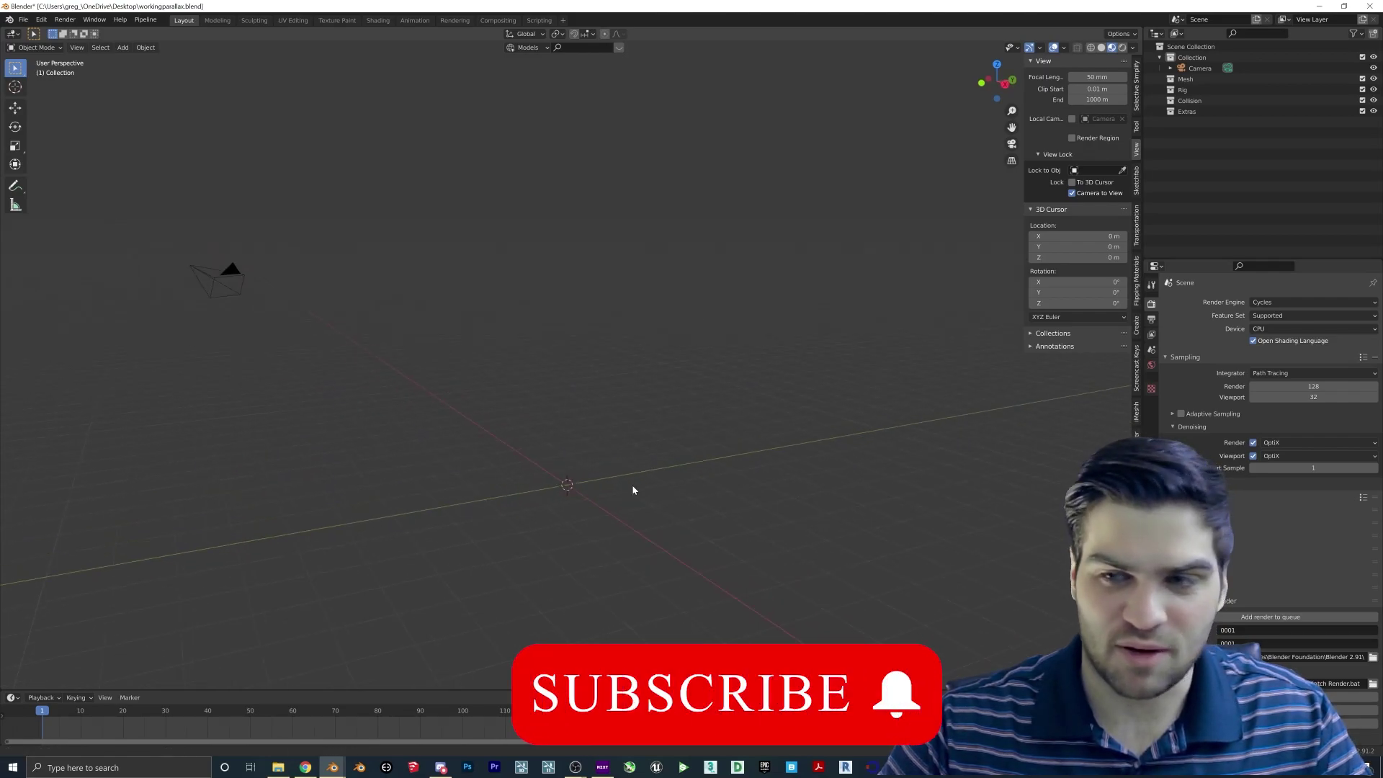
Set the Cycles render device to GPU Compute and save the file.
left_click(1272, 329)
left_click(1272, 353)
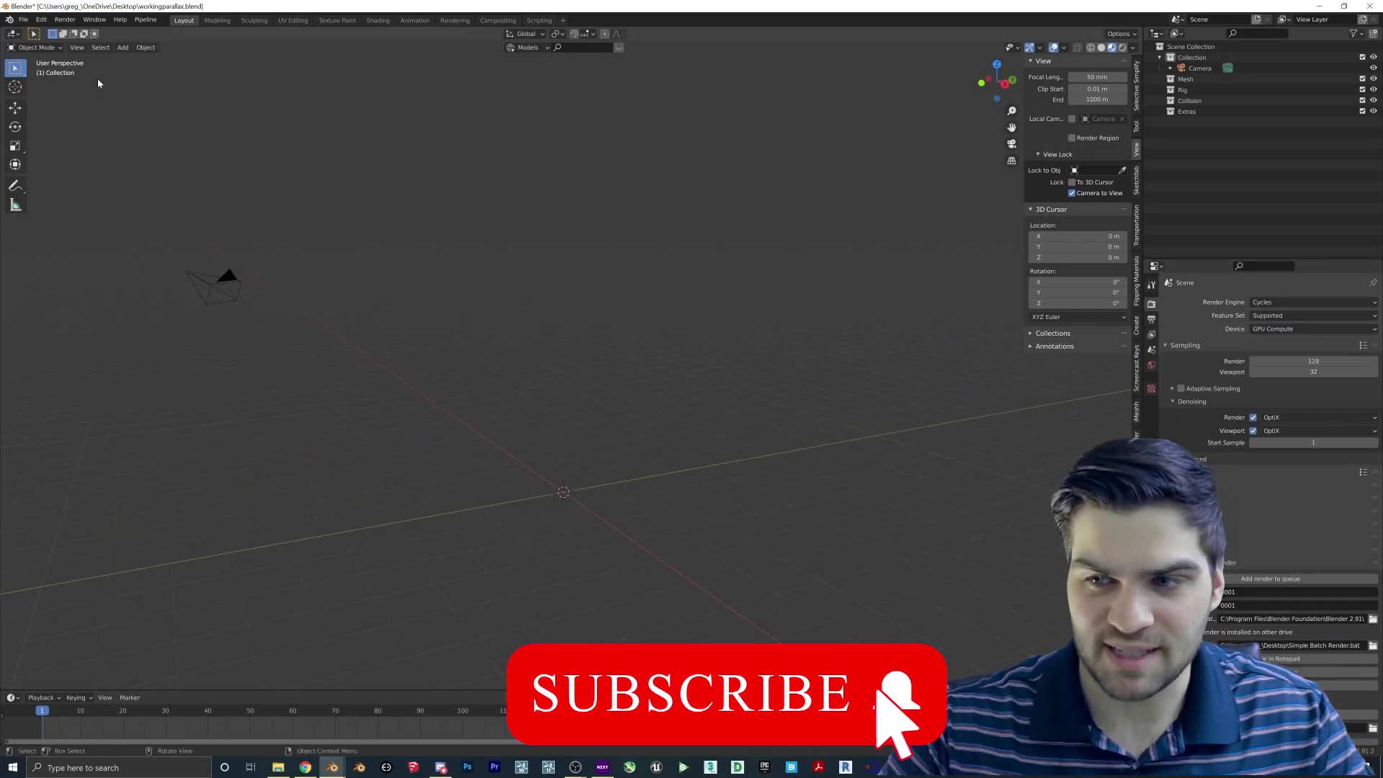
left_click(23, 20)
left_click(36, 90)
Import wParallax_Free_Facade.FBX from the Desktop's Parallax2\wP_Free_Scene\FBX folder.
left_click(23, 19)
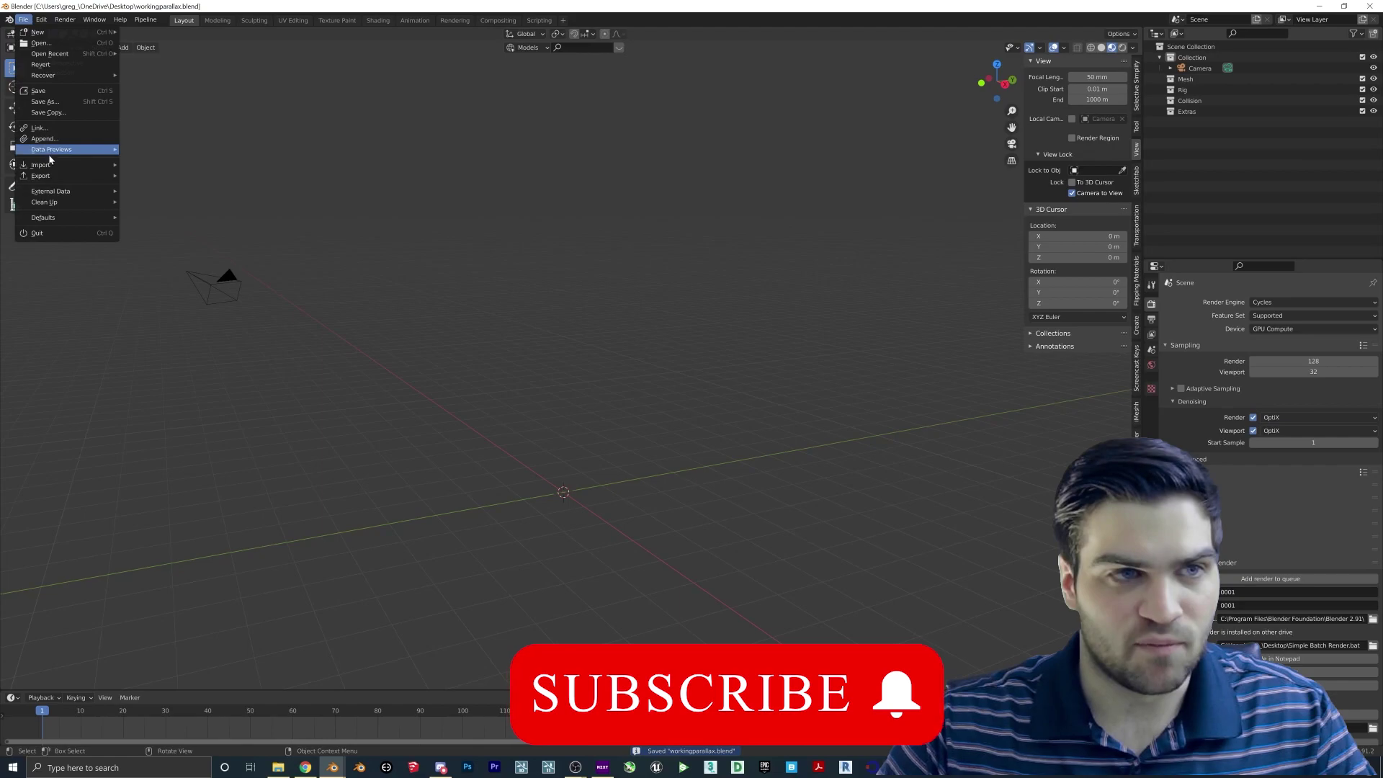
mouse_move(43, 164)
left_click(173, 240)
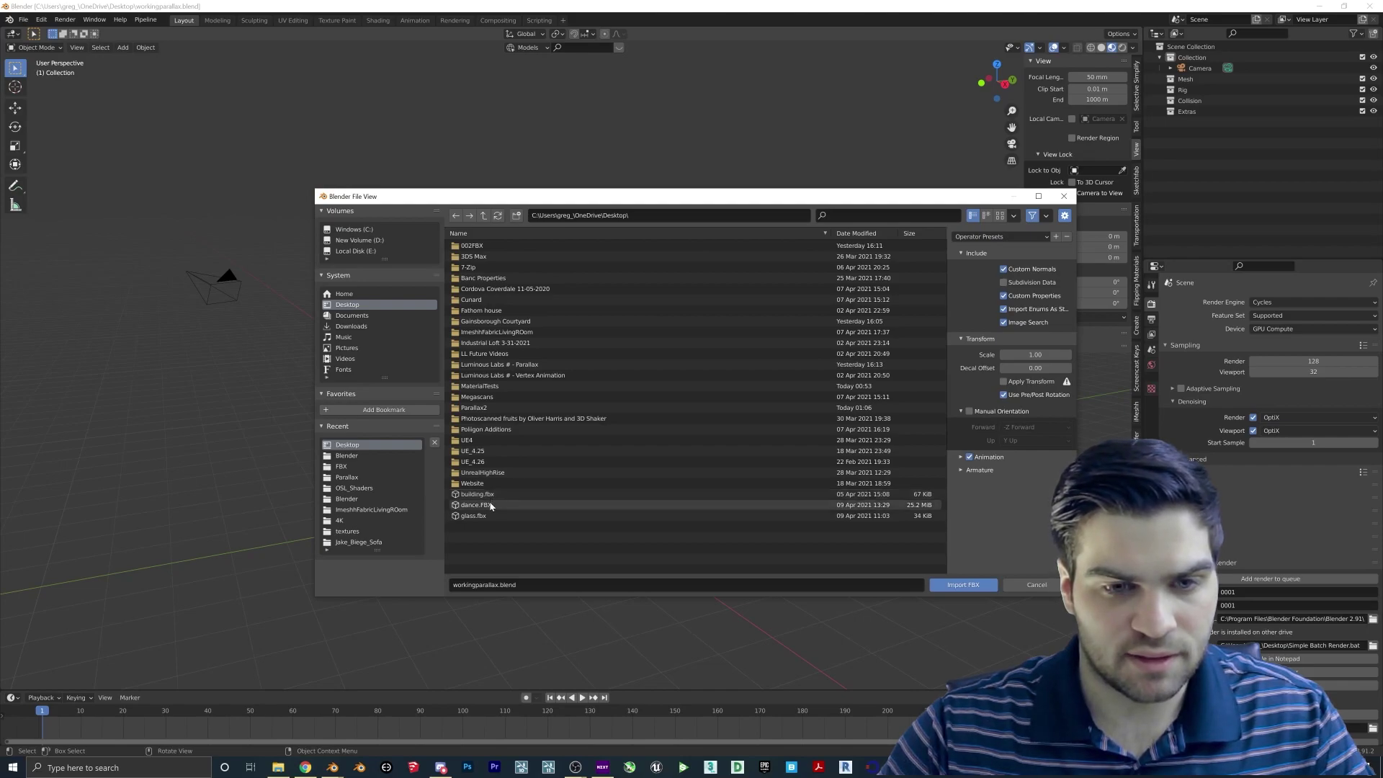
left_click(489, 408)
double_click(489, 408)
double_click(478, 245)
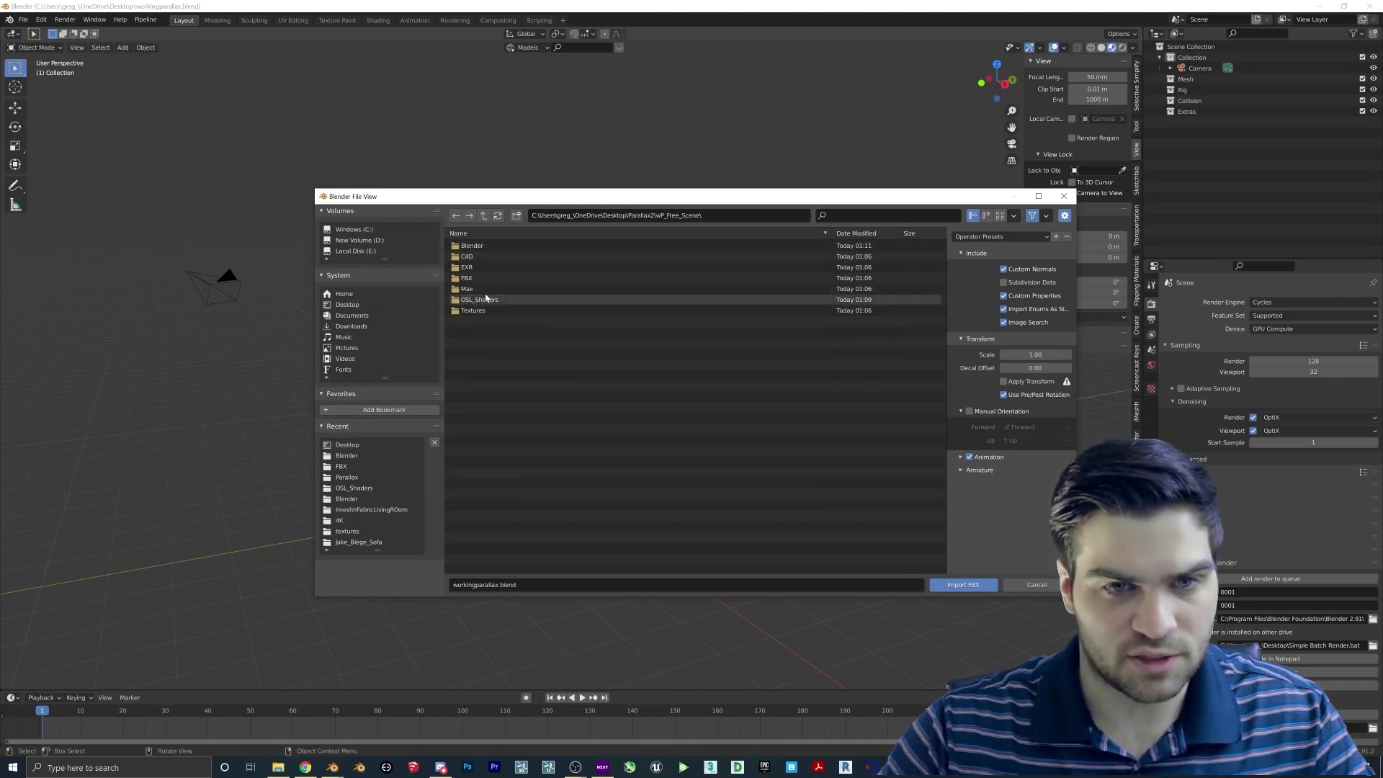
double_click(473, 282)
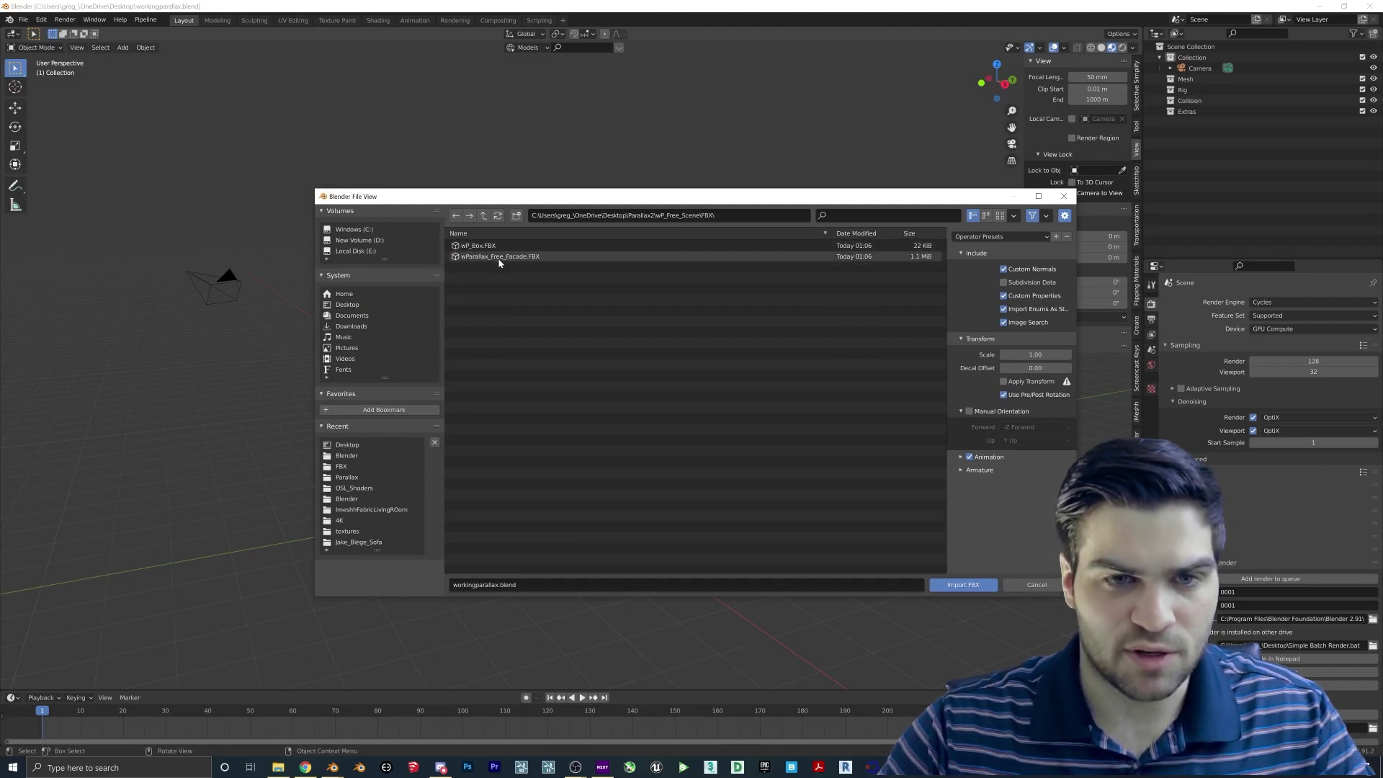
double_click(504, 257)
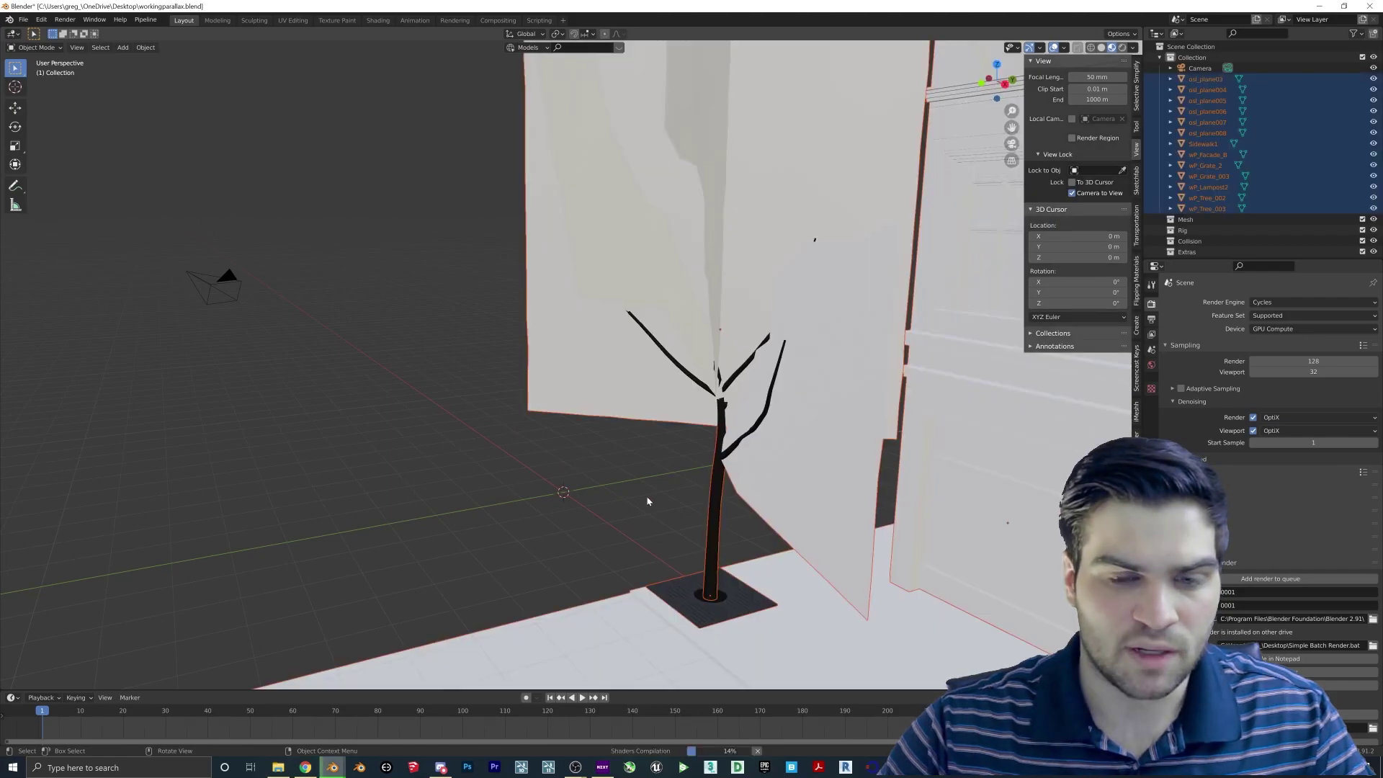
Delete the two tree objects standing in front of the imported facade.
scroll(648, 500, "down", 4)
middle_click_drag(658, 488, 762, 491)
scroll(666, 473, "up", 2)
middle_click_drag(857, 425, 509, 384, "shift")
left_click(413, 365)
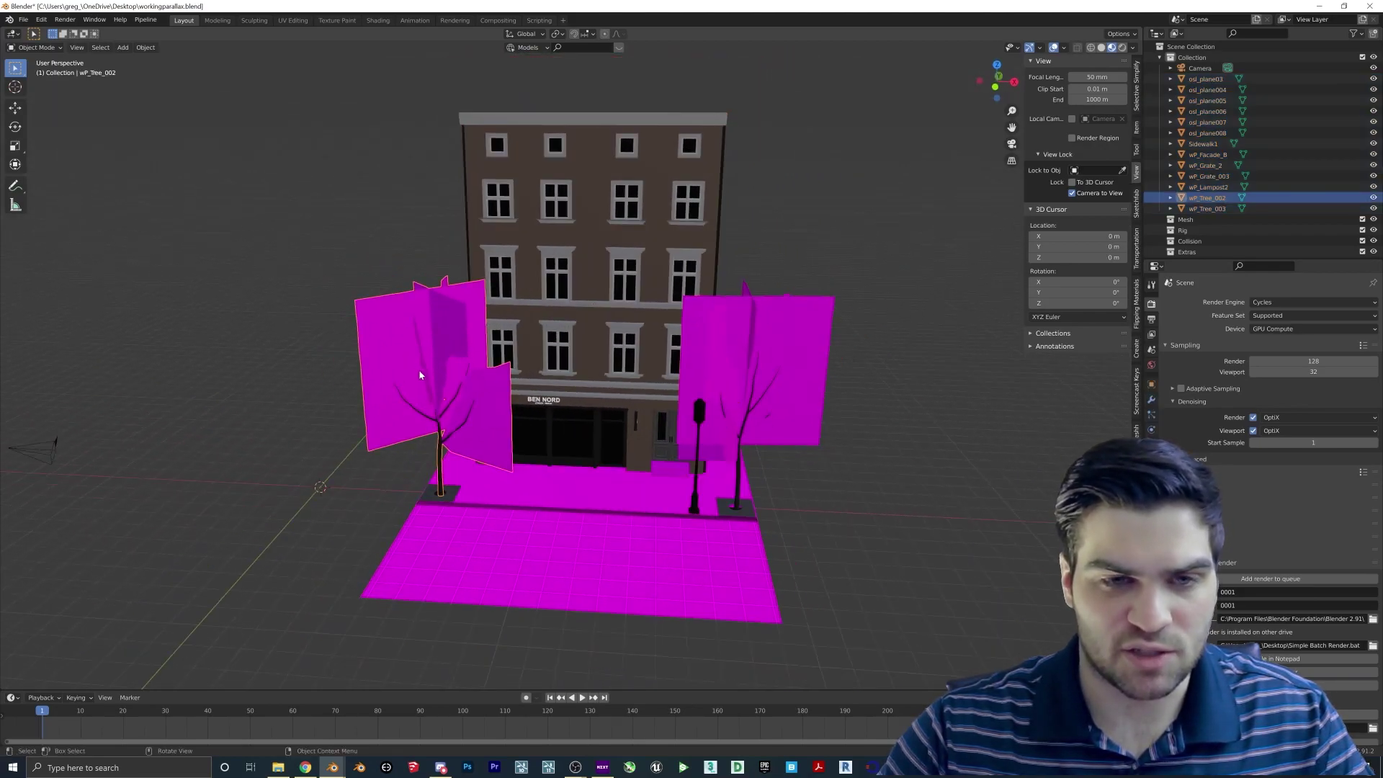
middle_click_drag(413, 365, 457, 372)
key("Delete")
left_click(771, 346)
key("Delete")
Move the facade, sidewalk, lamppost and remaining imported objects together away from the world origin, and save the file.
scroll(679, 402, "up", 1)
middle_click_drag(679, 402, 565, 484)
scroll(565, 484, "down", 4)
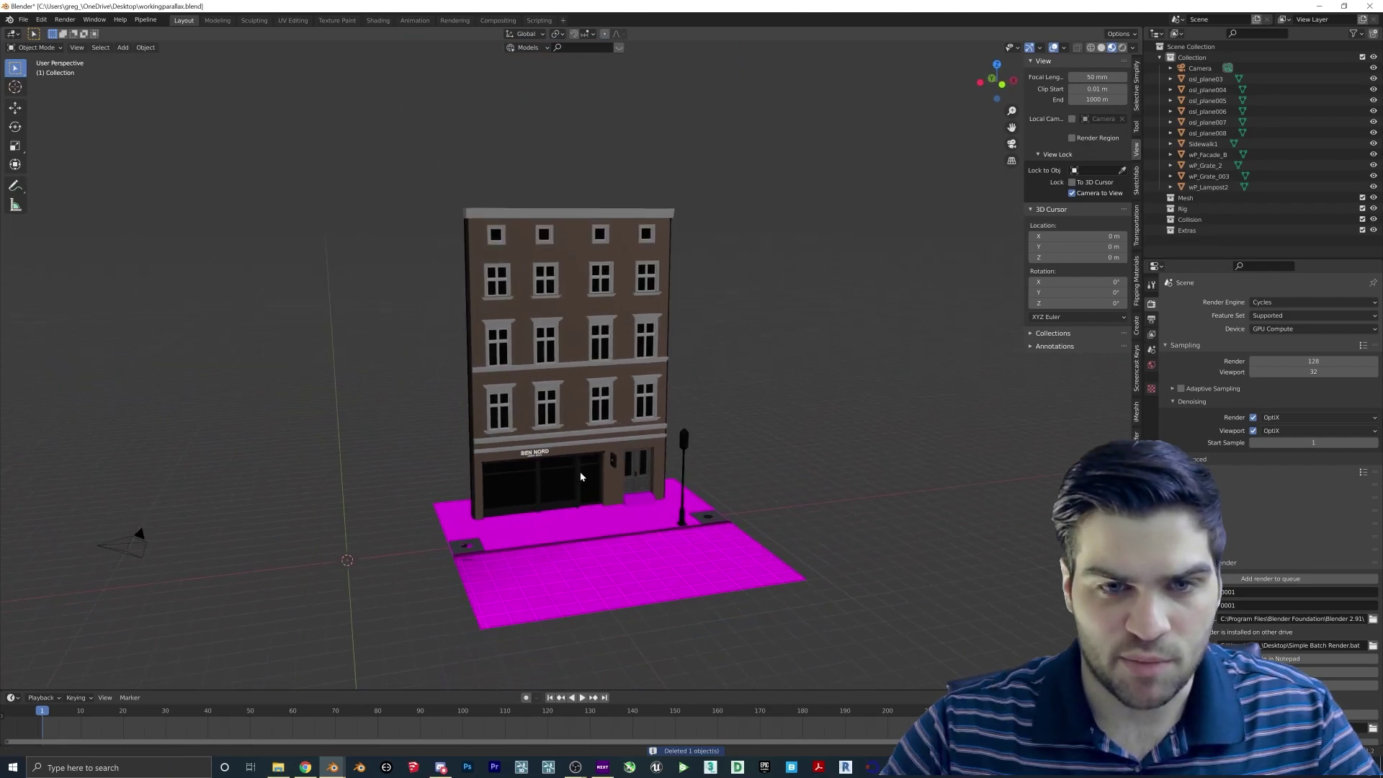
left_click_drag(463, 278, 746, 583)
scroll(625, 497, "up", 3)
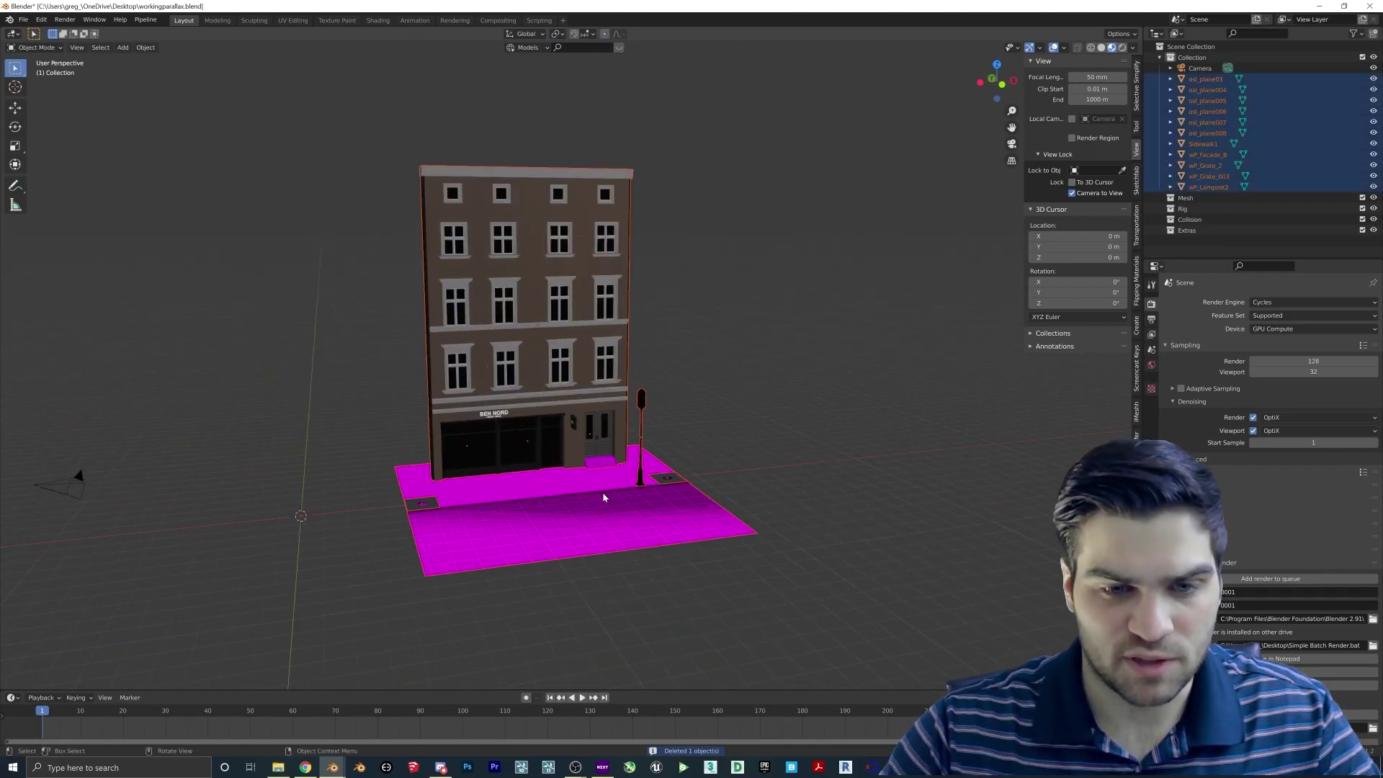
key("g")
left_click(858, 425)
middle_click_drag(857, 425, 788, 473)
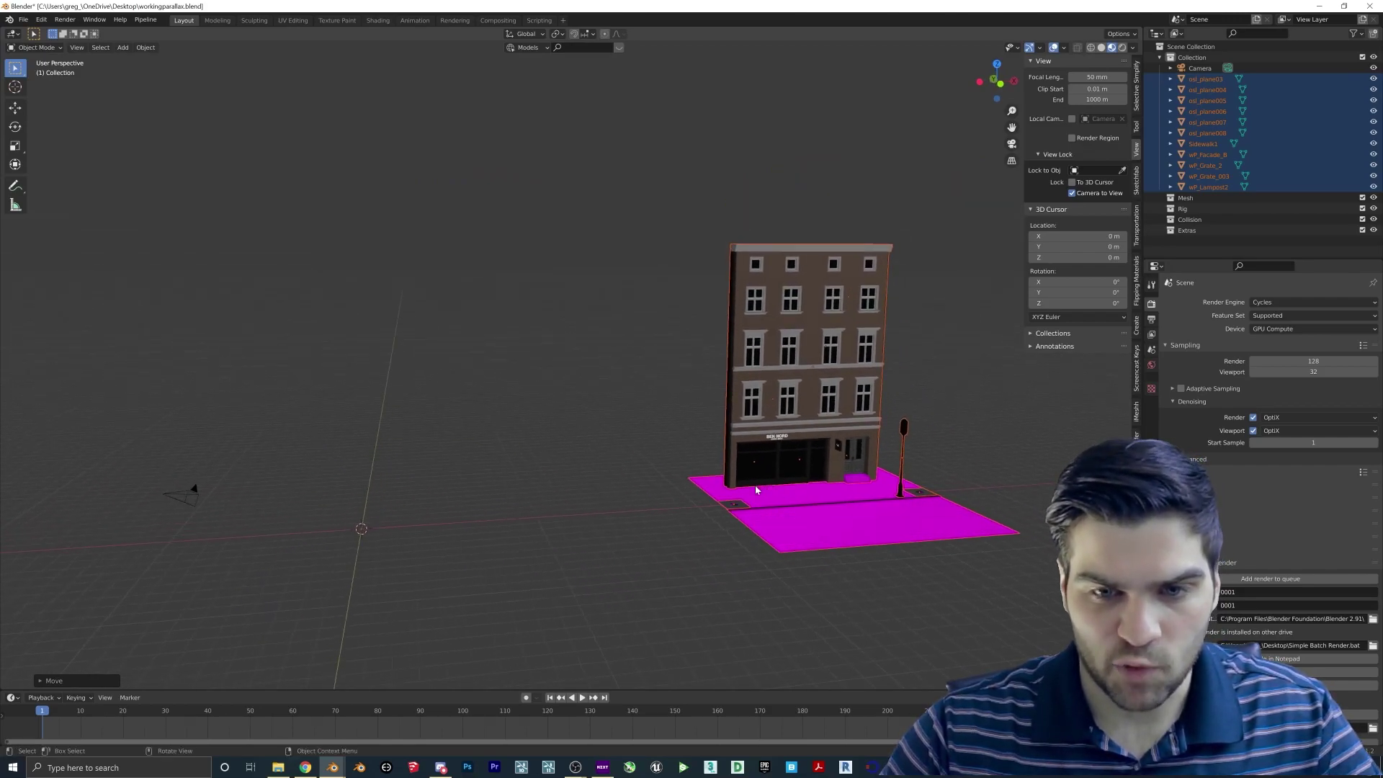
middle_click_drag(755, 485, 651, 488)
left_click(23, 23)
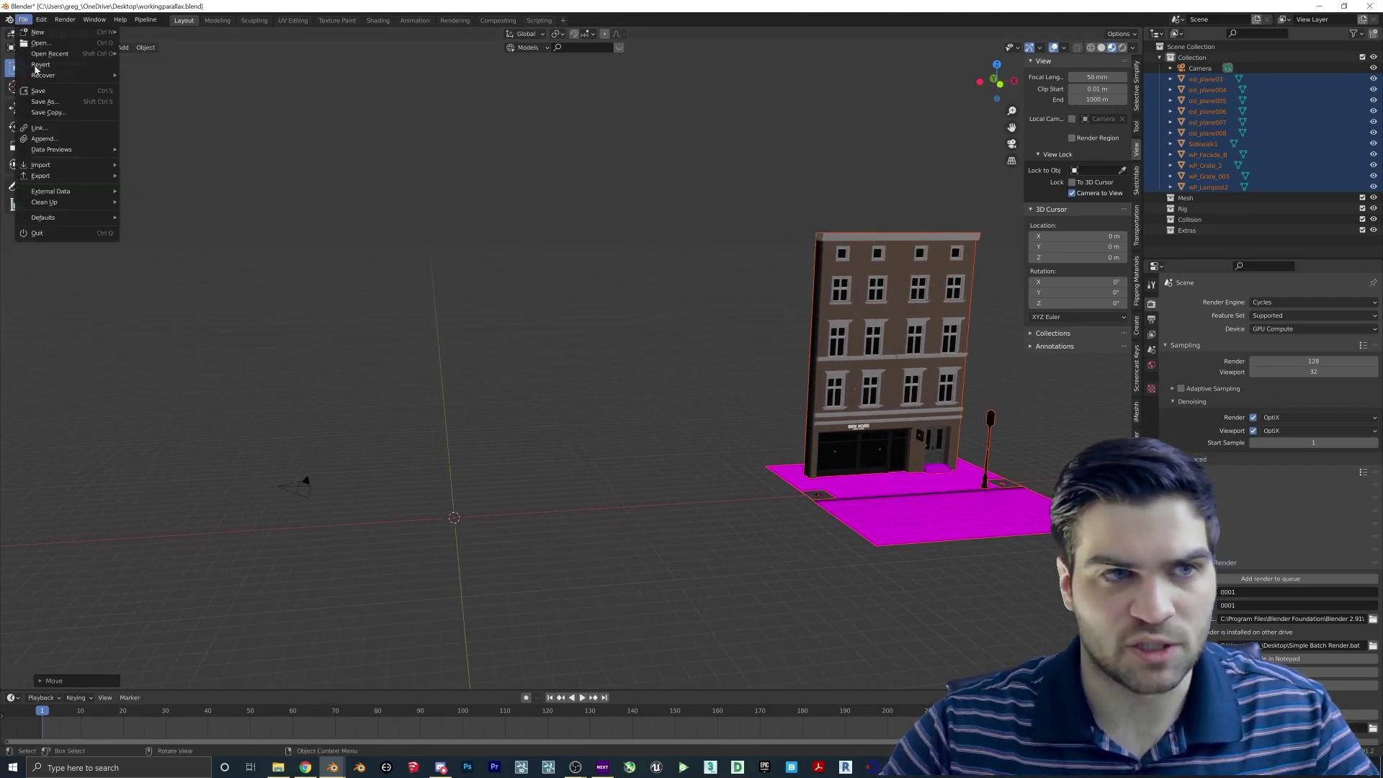
left_click(38, 91)
Import the parallax box (wP_Box) FBX model into the scene.
left_click(24, 21)
mouse_move(76, 165)
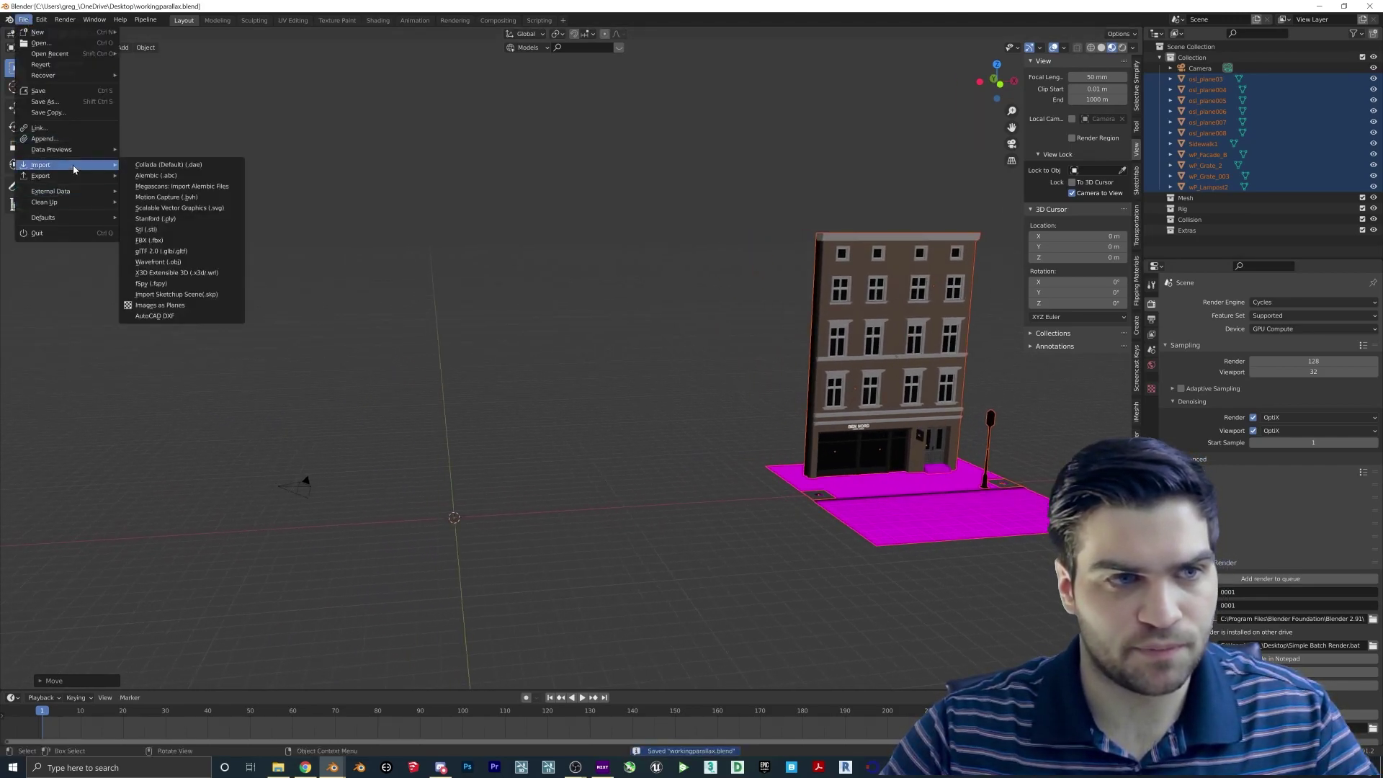
left_click(160, 243)
left_click(516, 246)
double_click(487, 246)
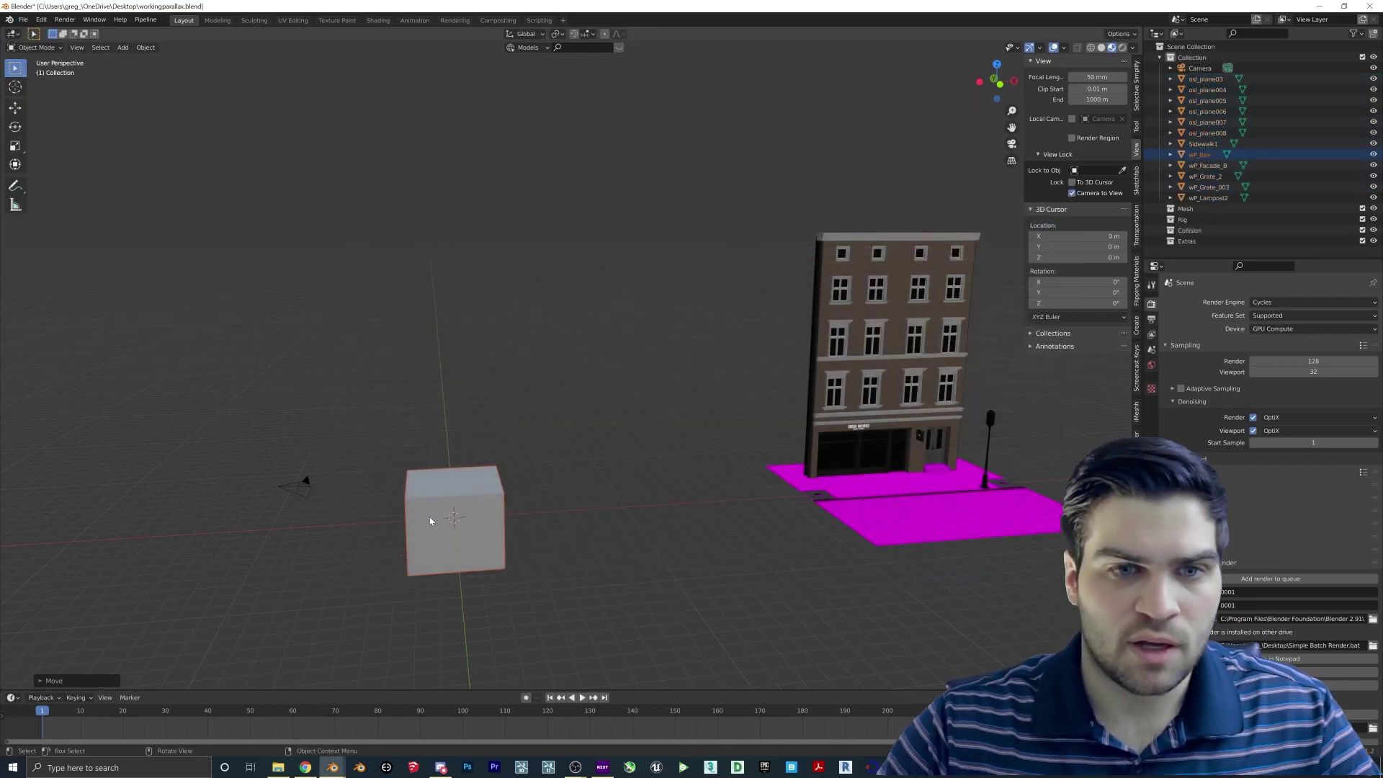
Raise the imported box along the Z axis so it rests at about ground level.
middle_click_drag(430, 520, 790, 521)
scroll(791, 522, "up", 4)
middle_click_drag(720, 648, 654, 472, "shift")
key("g")
key("z")
left_click(657, 389)
middle_click_drag(657, 388, 589, 457)
scroll(589, 457, "down", 3)
middle_click_drag(425, 378, 493, 404, "shift")
scroll(492, 405, "up", 3)
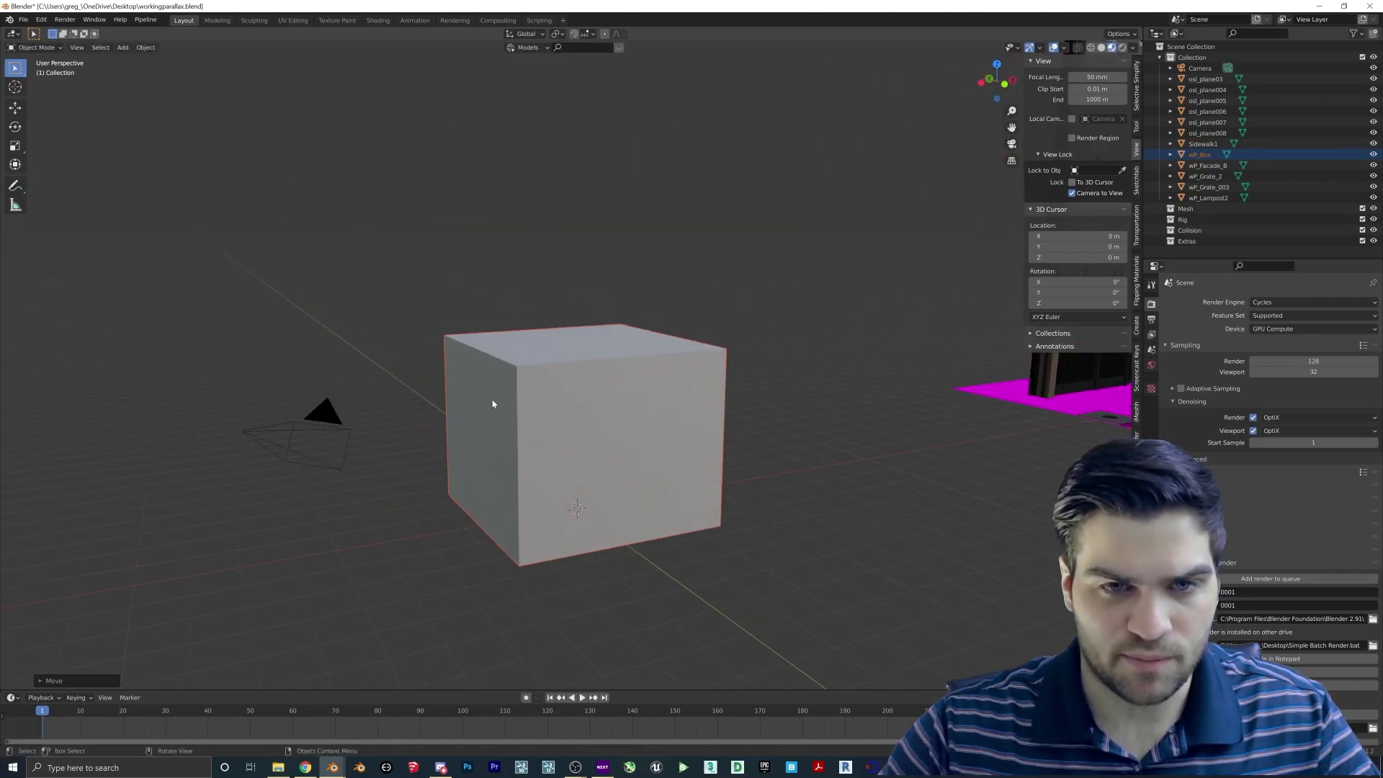
Turn on the Face Orientation overlay and select the box to check its normals.
left_click(1066, 48)
left_click(998, 254)
middle_click_drag(636, 392, 561, 441)
scroll(535, 429, "up", 2)
scroll(536, 428, "down", 2)
left_click(548, 428)
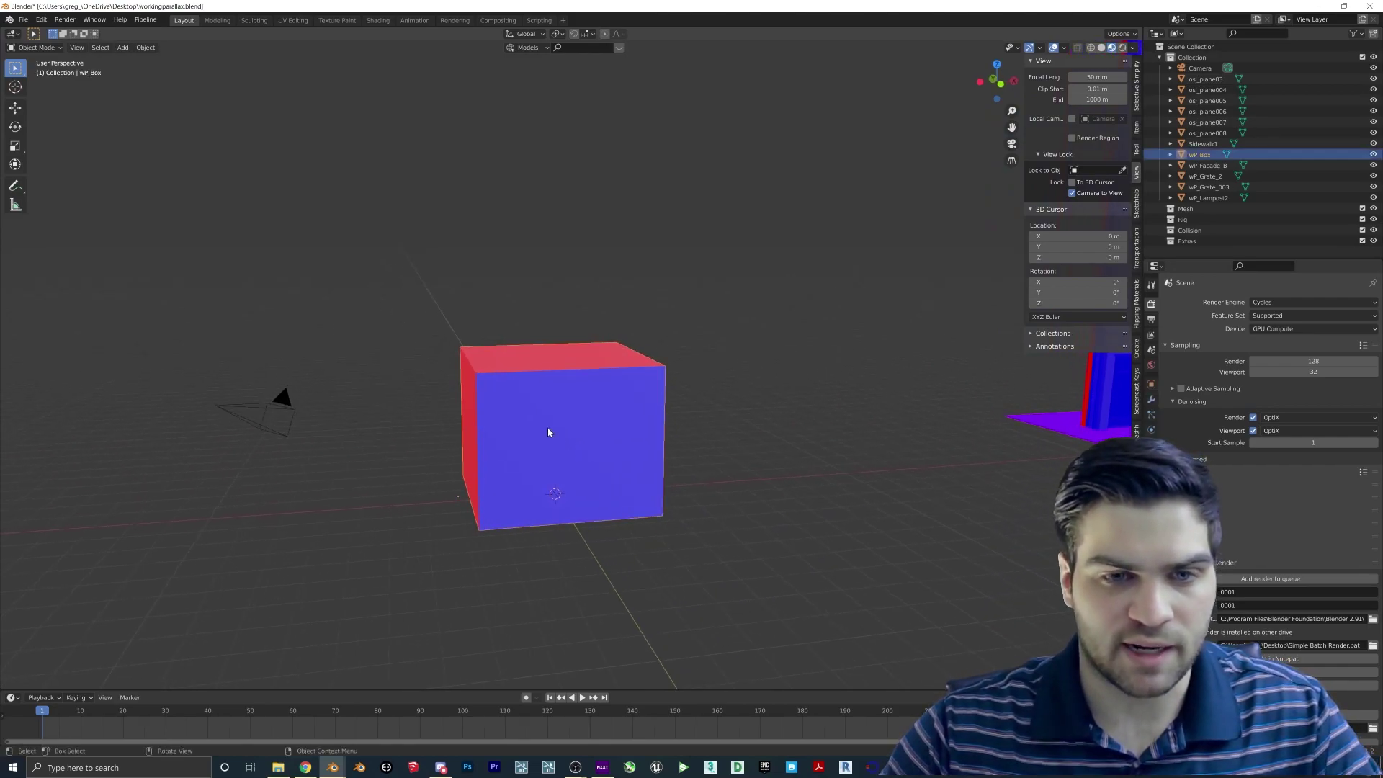
Hide the box's front face in Edit Mode and inspect the orientation of the interior faces.
key("Tab")
key("ctrl+b")
left_click(555, 481)
left_click(554, 457)
key("h")
middle_click_drag(608, 478, 599, 507)
scroll(502, 436, "up", 4)
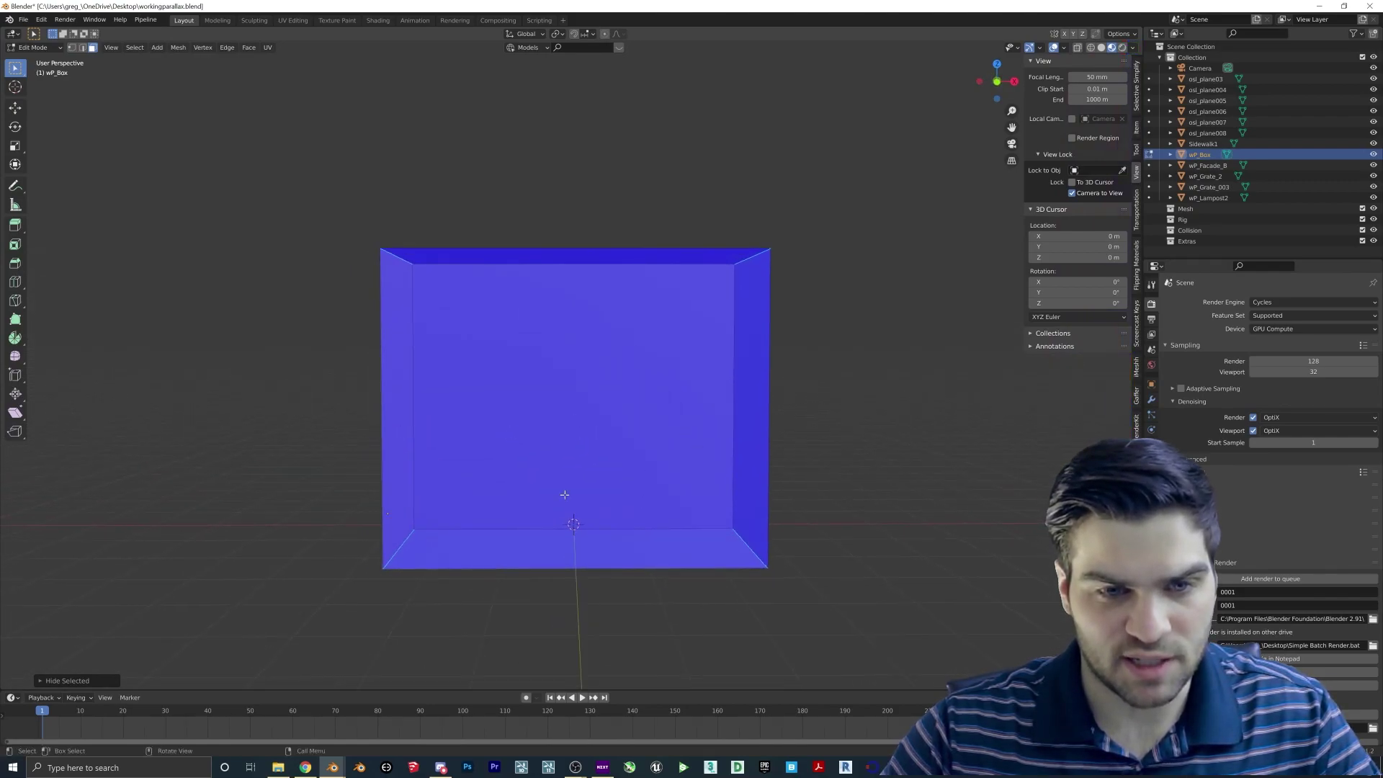
middle_click_drag(550, 327, 942, 360)
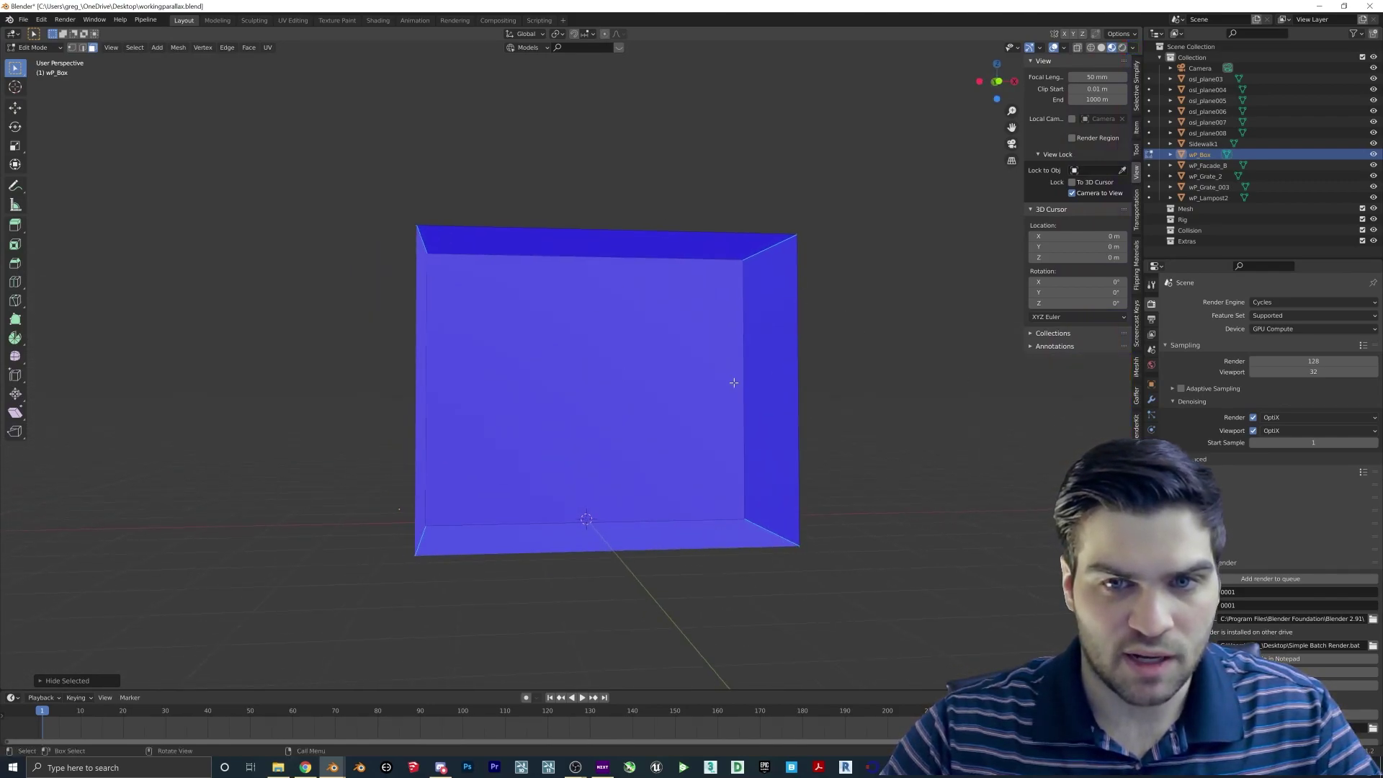
middle_click_drag(659, 402, 636, 303)
middle_click_drag(714, 370, 492, 556)
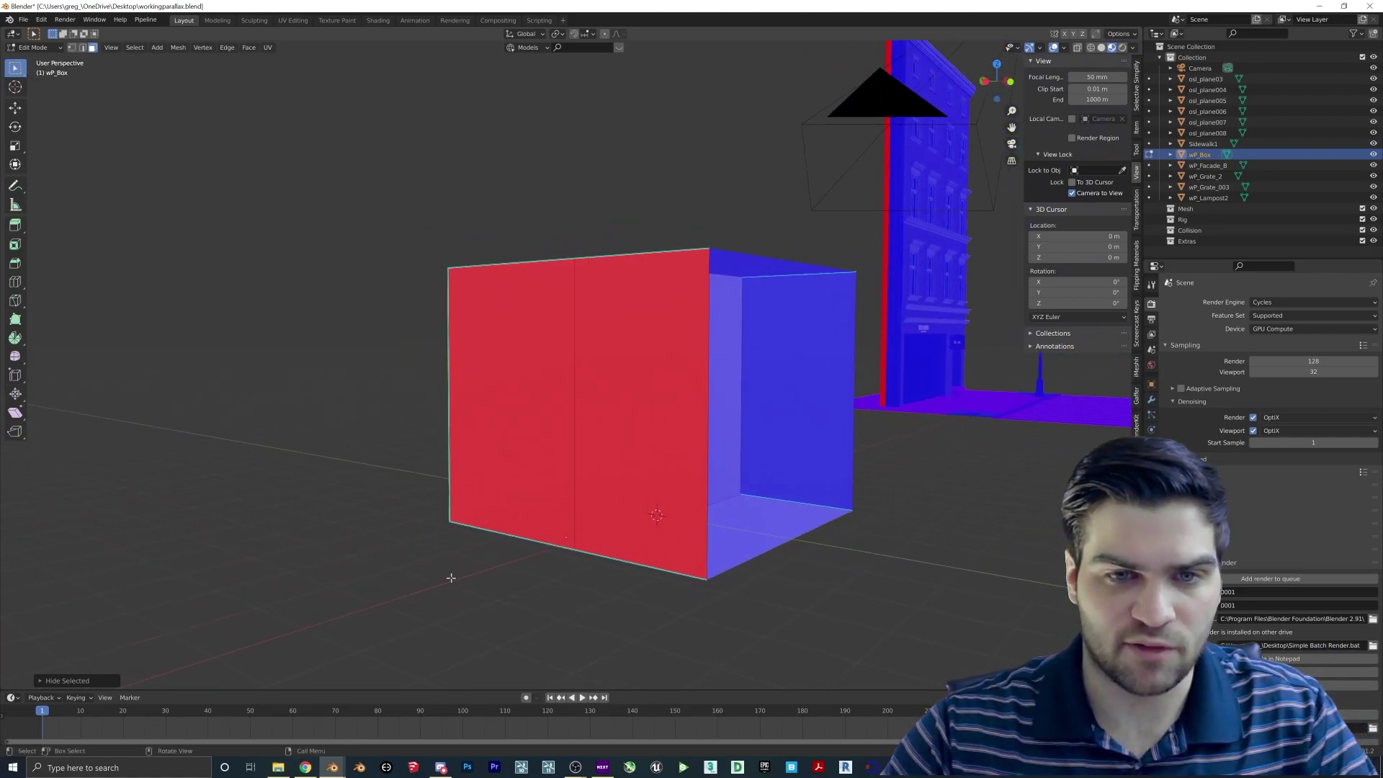
middle_click_drag(742, 402, 650, 419)
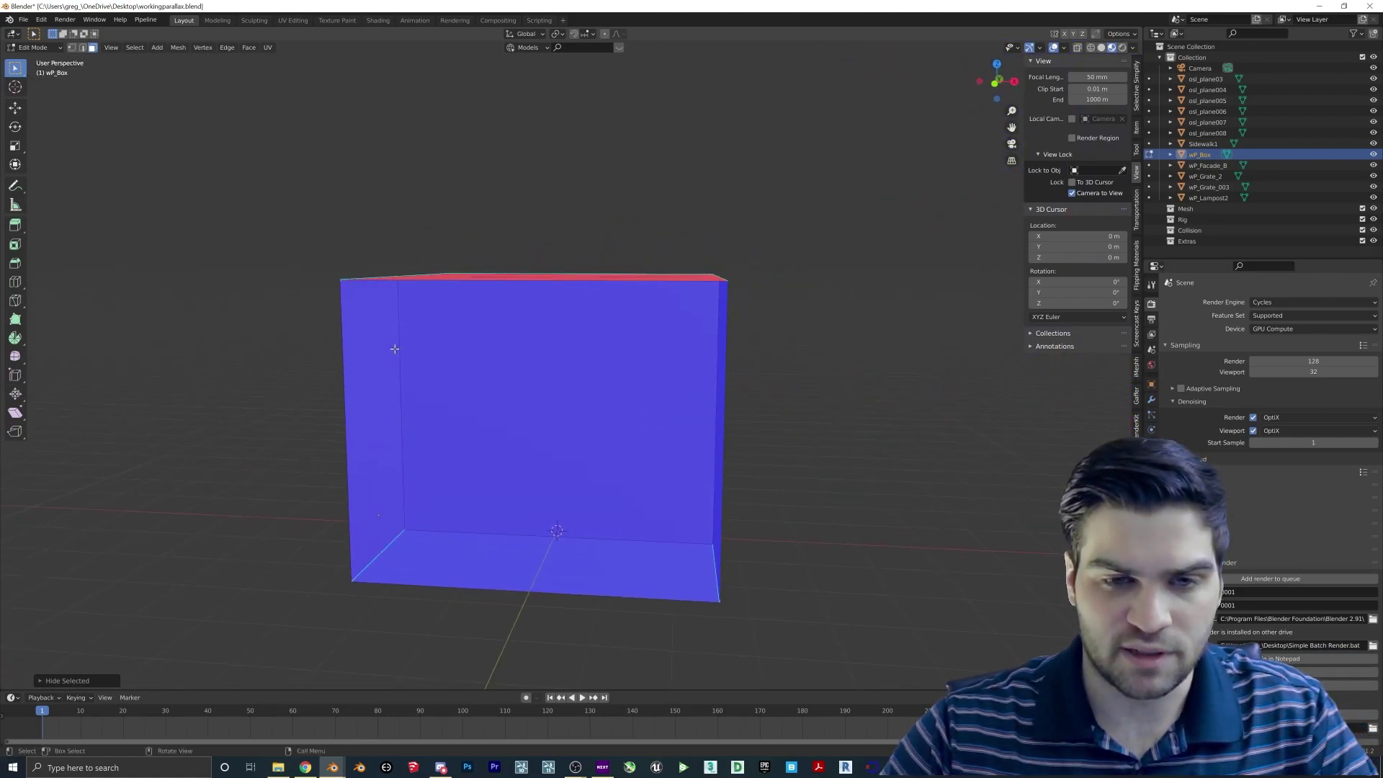
mouse_move(509, 401)
middle_mouse_down()
mouse_move(534, 457)
mouse_move(571, 441)
mouse_move(574, 423)
mouse_move(549, 445)
mouse_move(655, 450)
mouse_move(659, 435)
mouse_move(594, 430)
mouse_move(625, 411)
middle_mouse_up()
Undo hiding the box's front face and return to Object Mode.
key("ctrl+z")
key("ctrl+z")
scroll(641, 442, "down", 3)
key("Tab")
View the scene in Solid shading, return it to Material Preview, and turn off the Face Orientation overlay.
key("z")
left_click(669, 388)
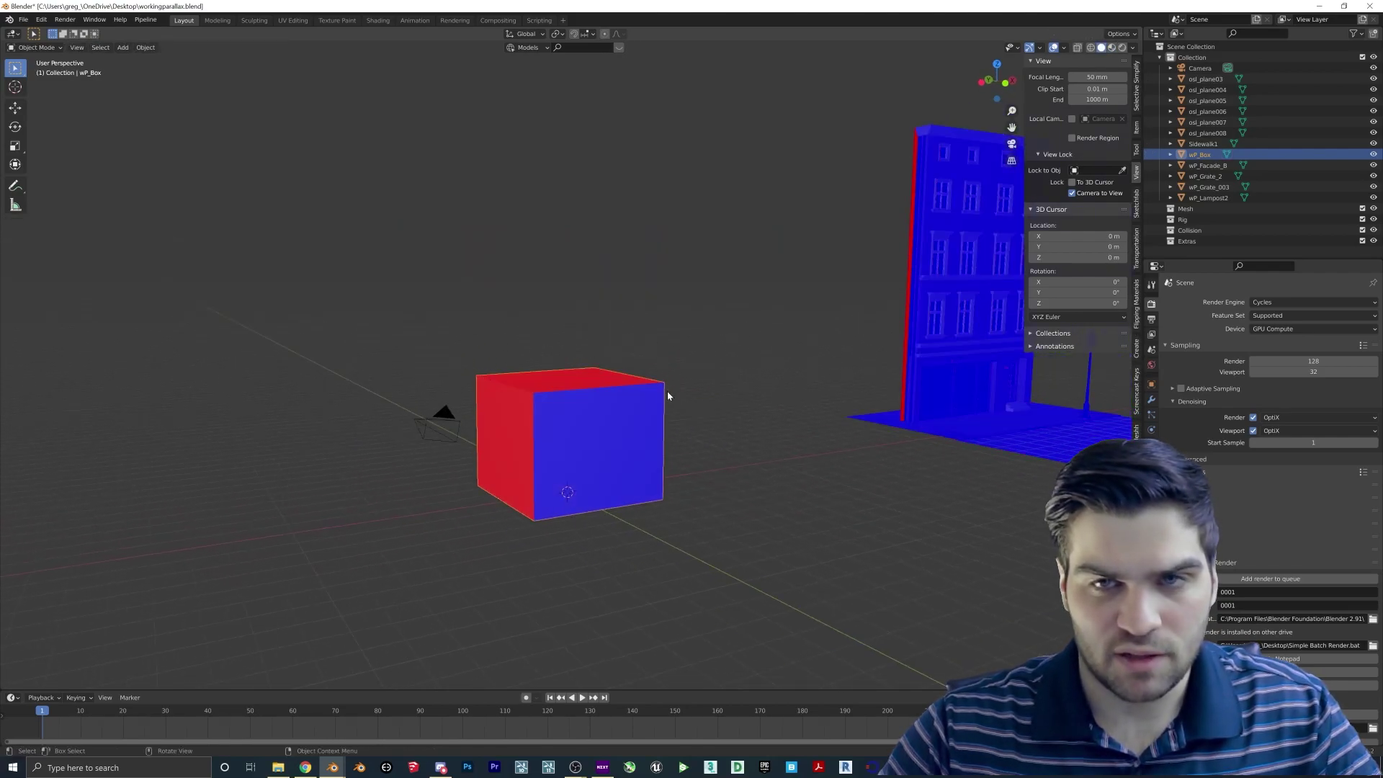
key("z")
left_click(681, 446)
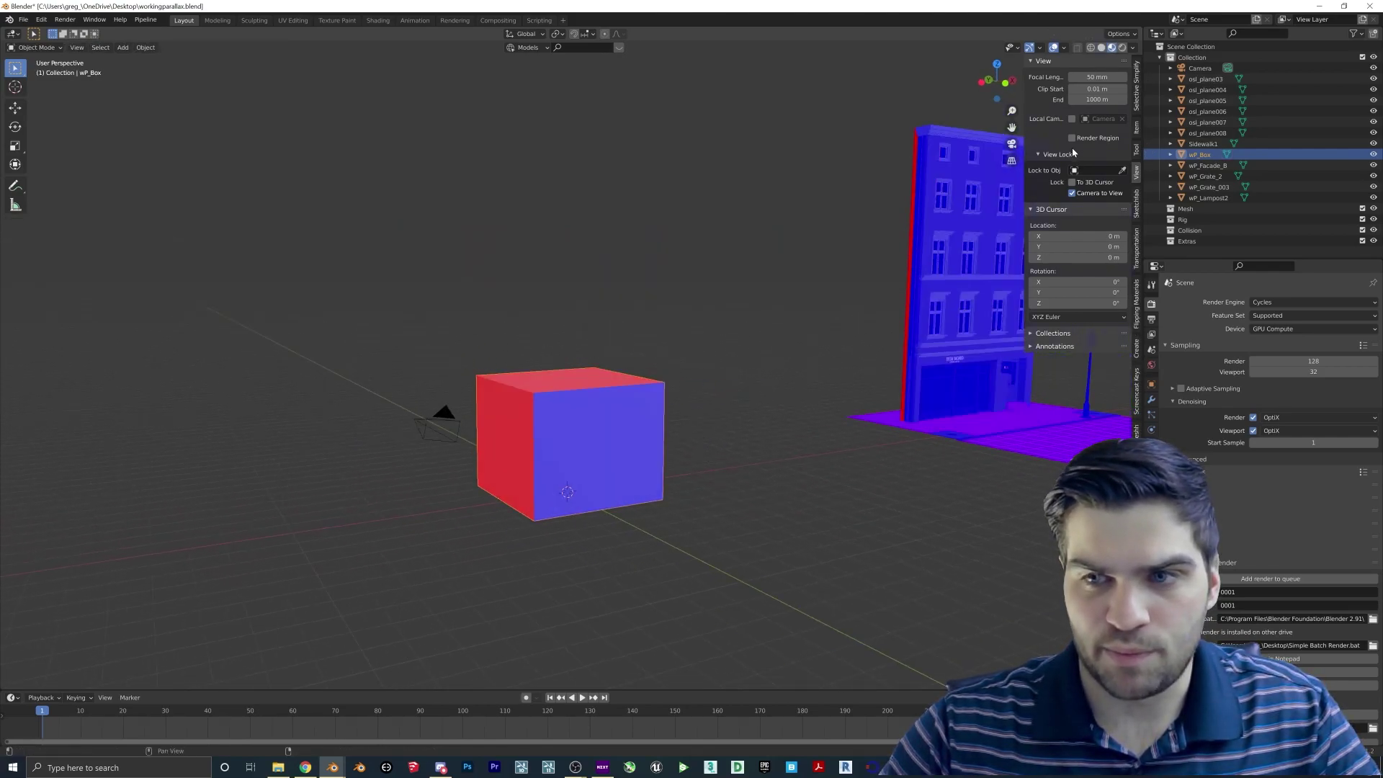
left_click(1065, 48)
left_click(1046, 258)
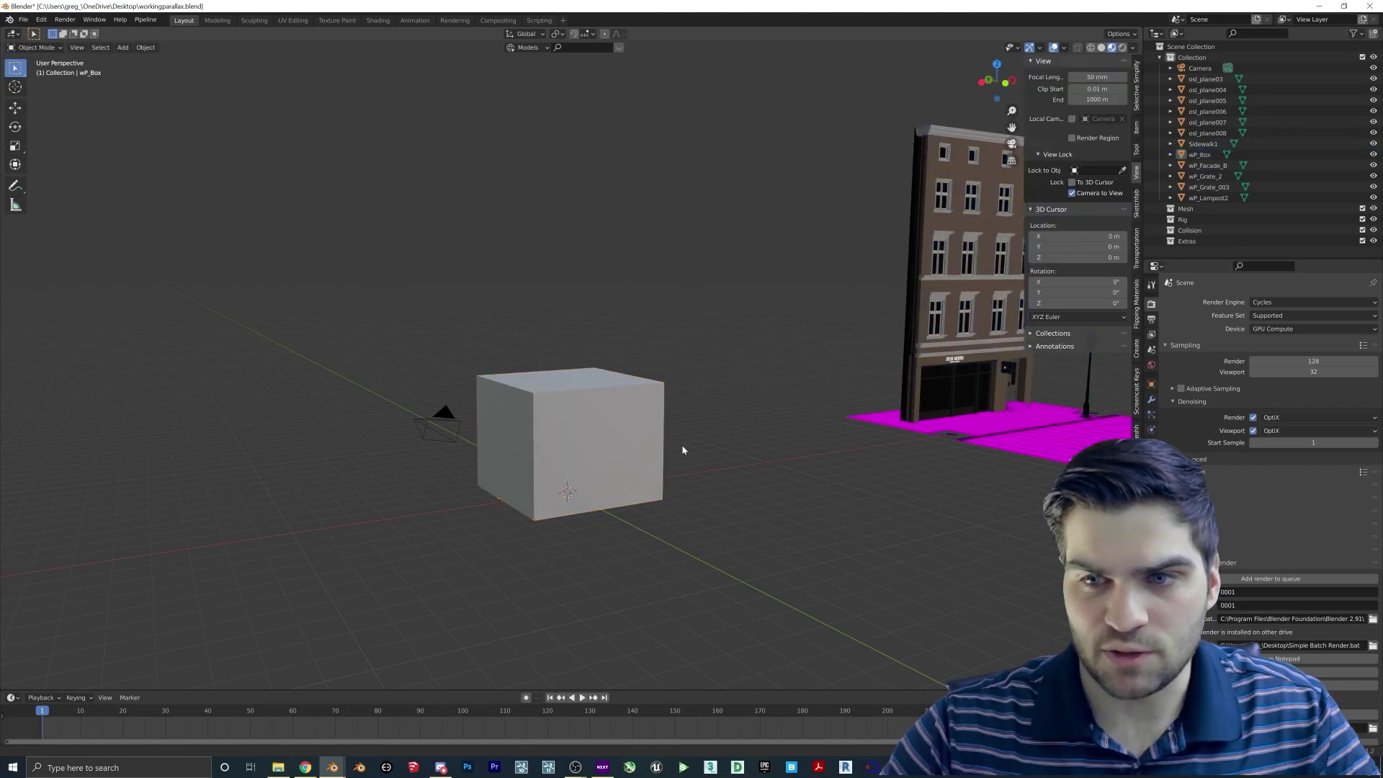
scroll(559, 458, "up", 2)
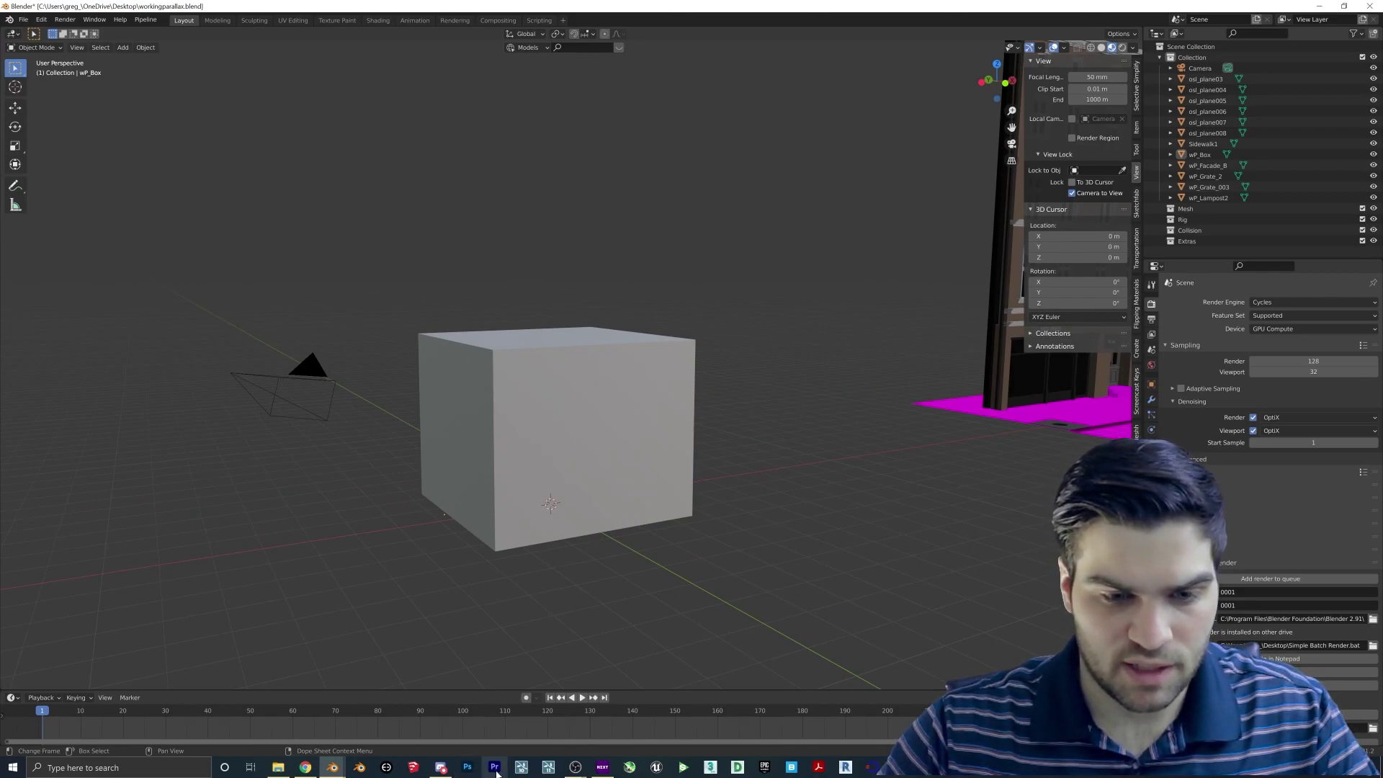
Switch to File Explorer, check Desktop\Parallax2\wP_Free_Scene\Textures, and open the EXR folder of wP_Free_Scene.
left_click(279, 768)
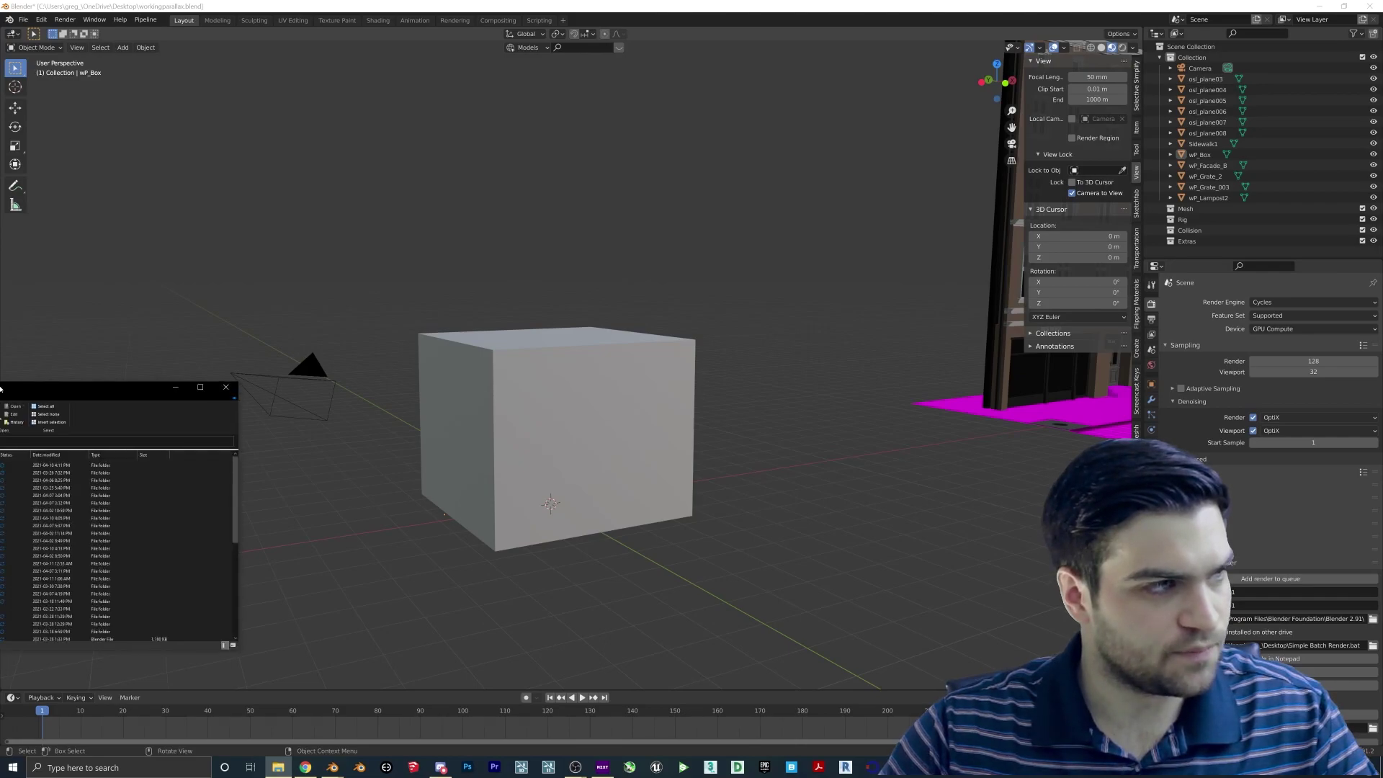
left_click_drag(0, 537, 976, 92)
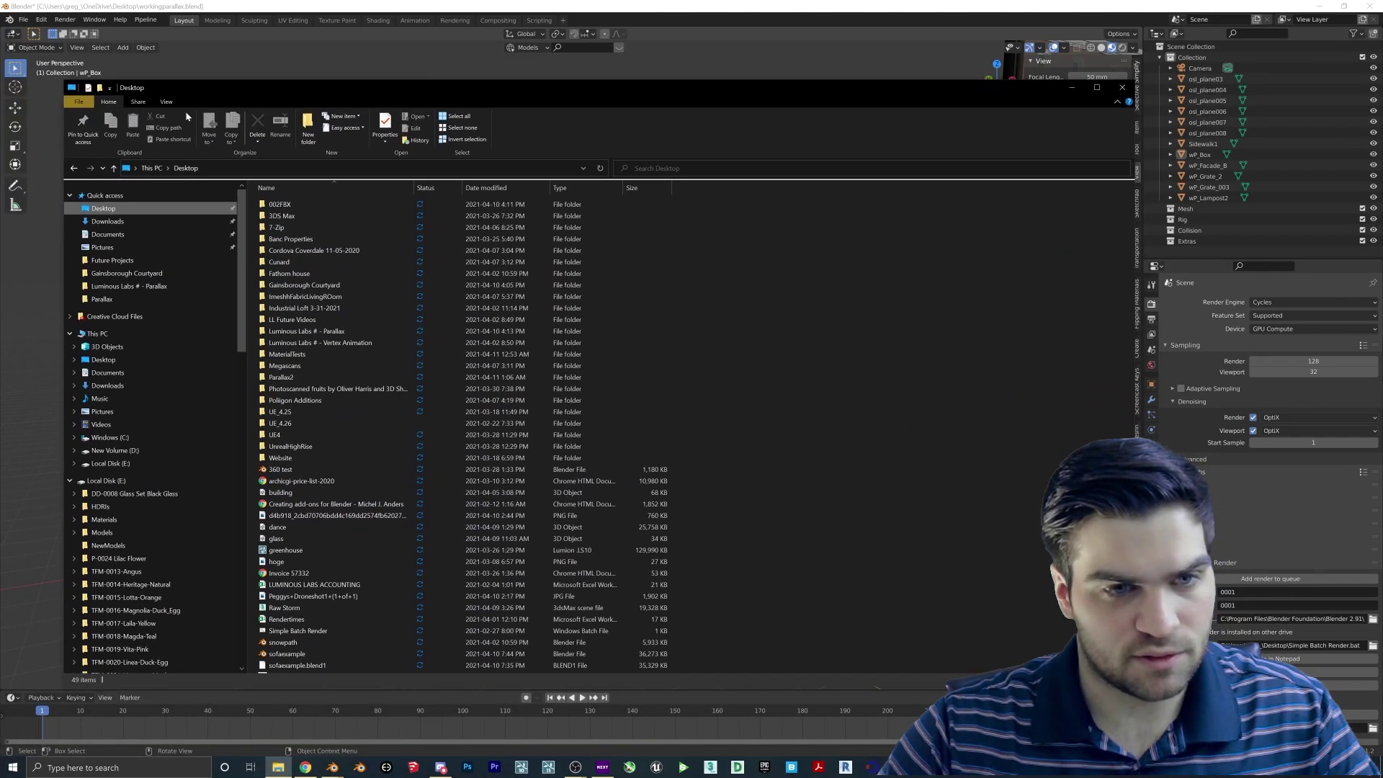
left_click_drag(1064, 111, 855, 241)
double_click(282, 536)
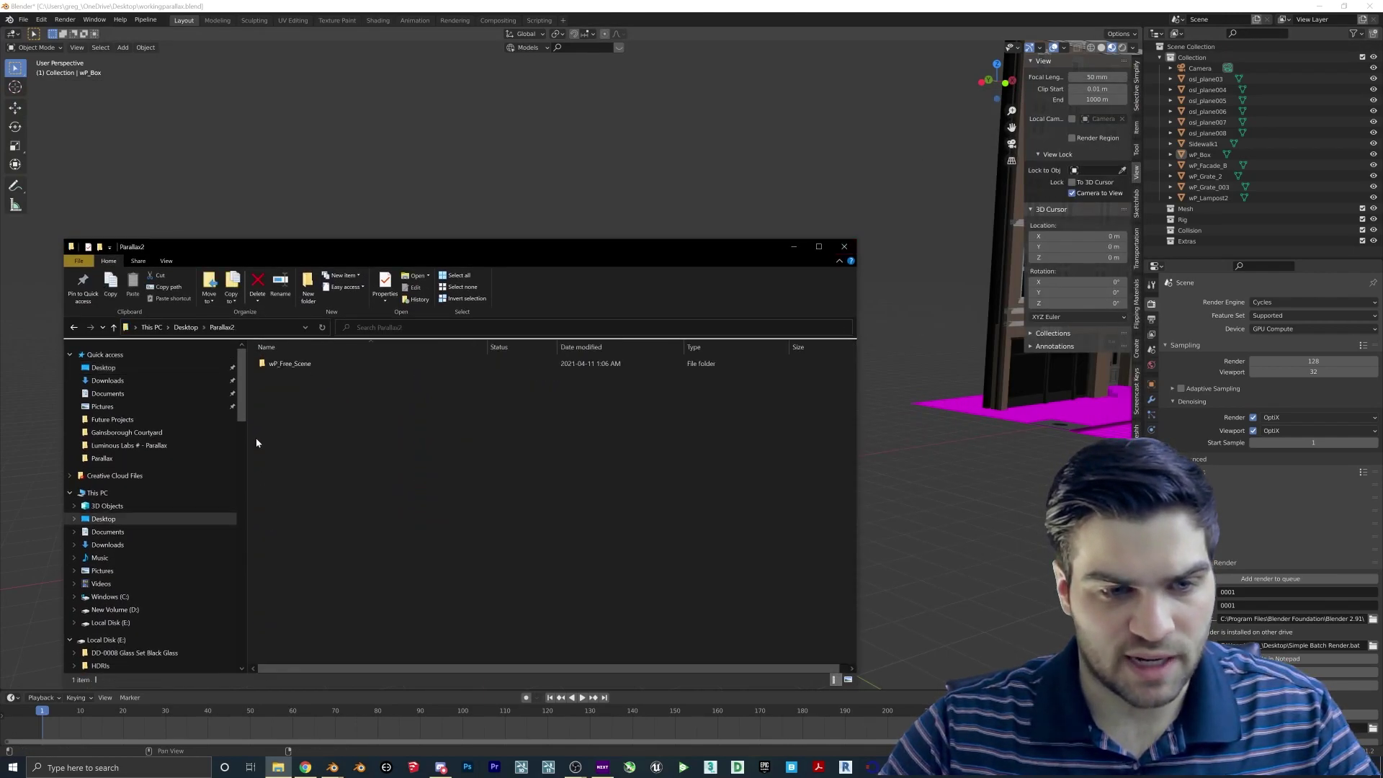
double_click(295, 364)
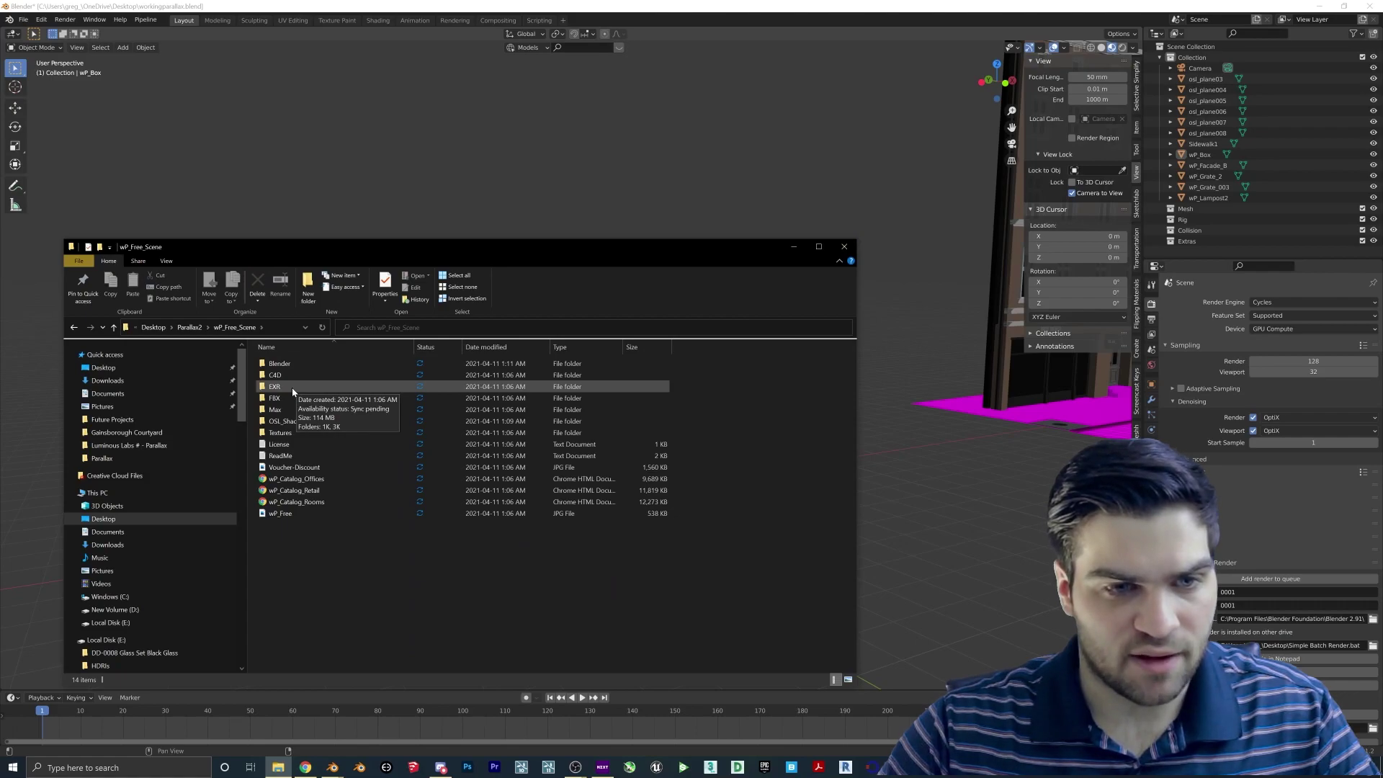
double_click(285, 432)
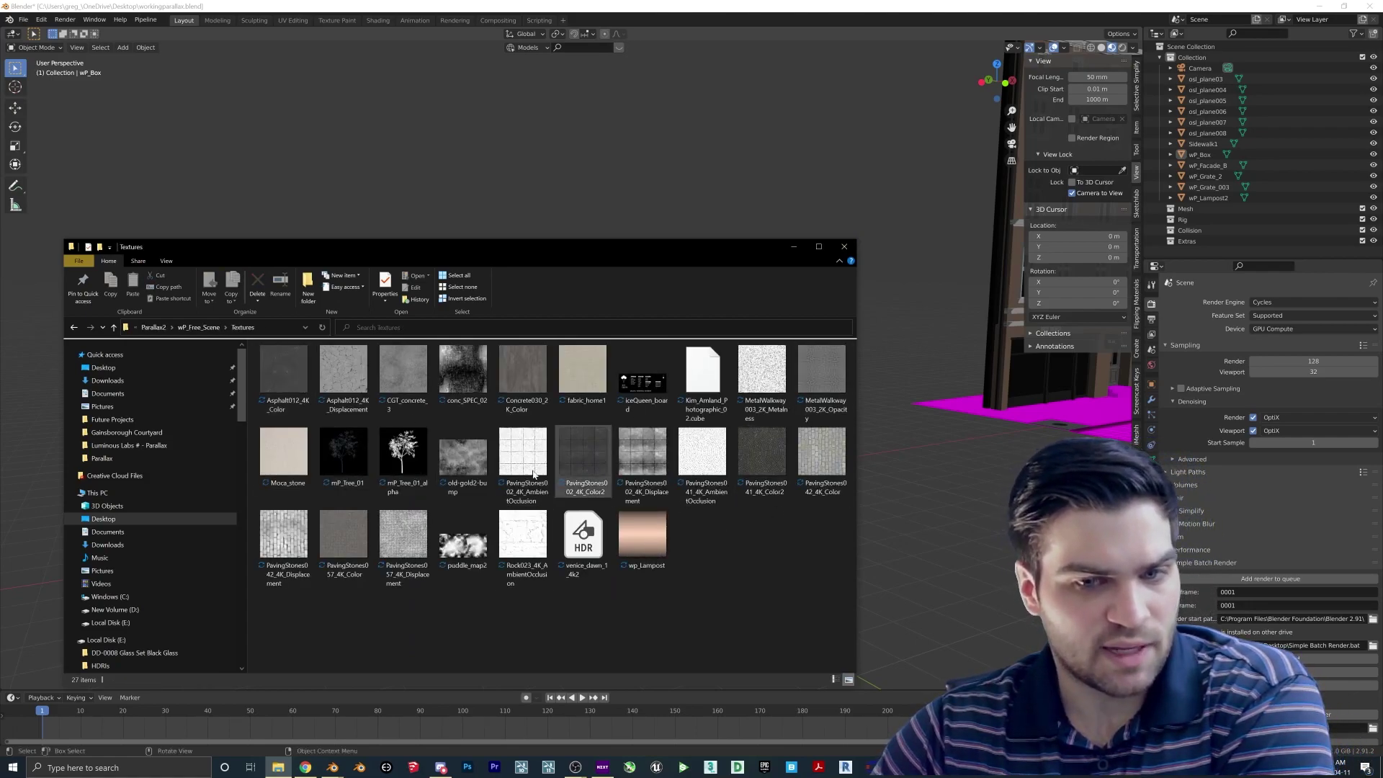
left_click(201, 328)
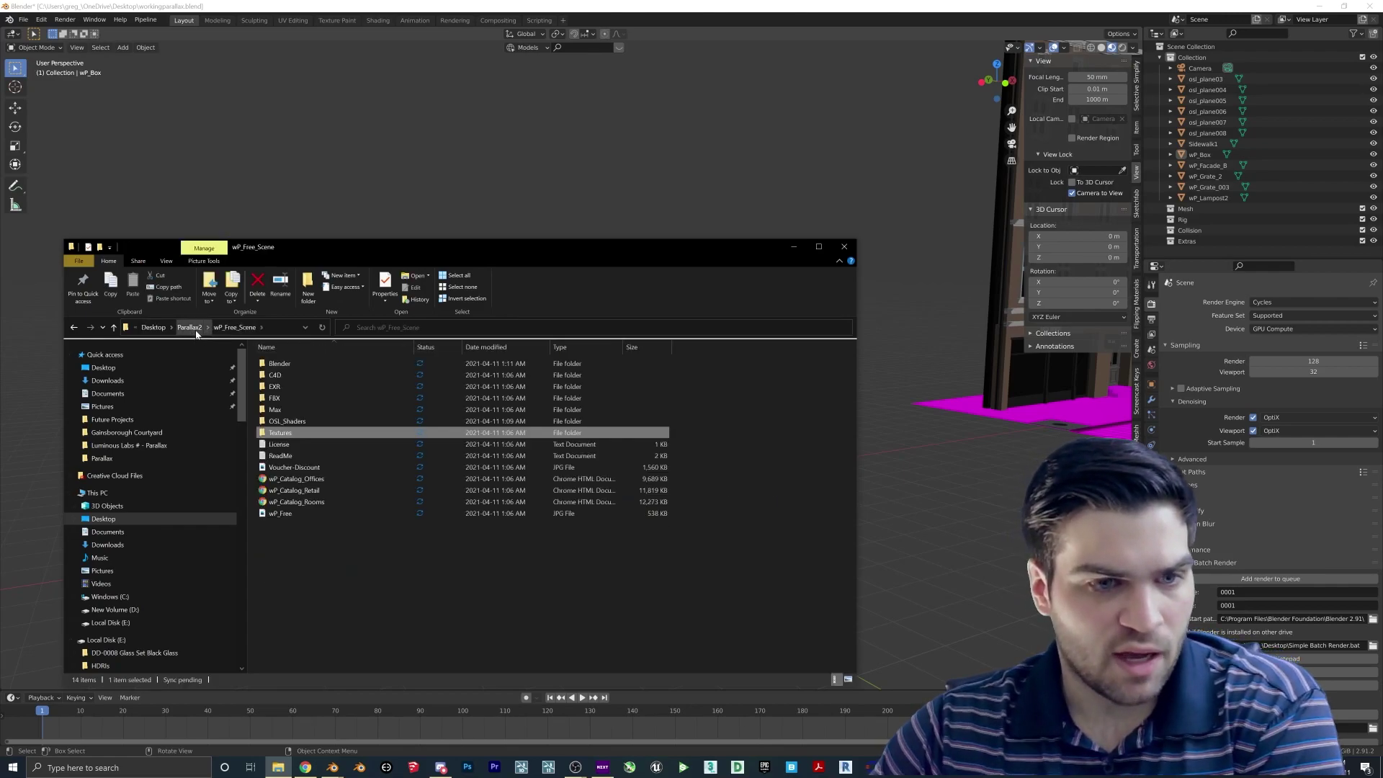
double_click(279, 387)
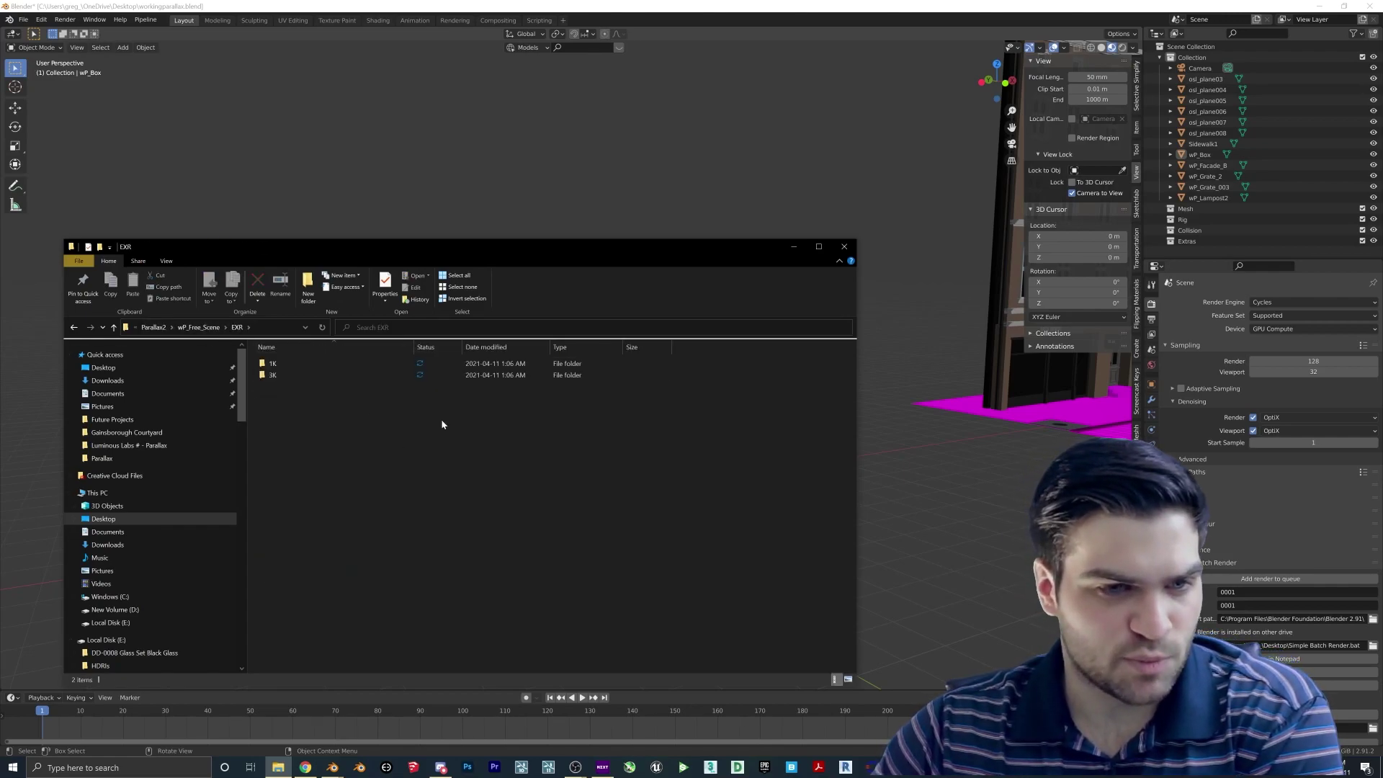
Launch Photoshop and open wP_Retail_v1_R00_S_night_3k.exr from the EXR\3K folder, with alpha channel data as transparency.
left_click(468, 767)
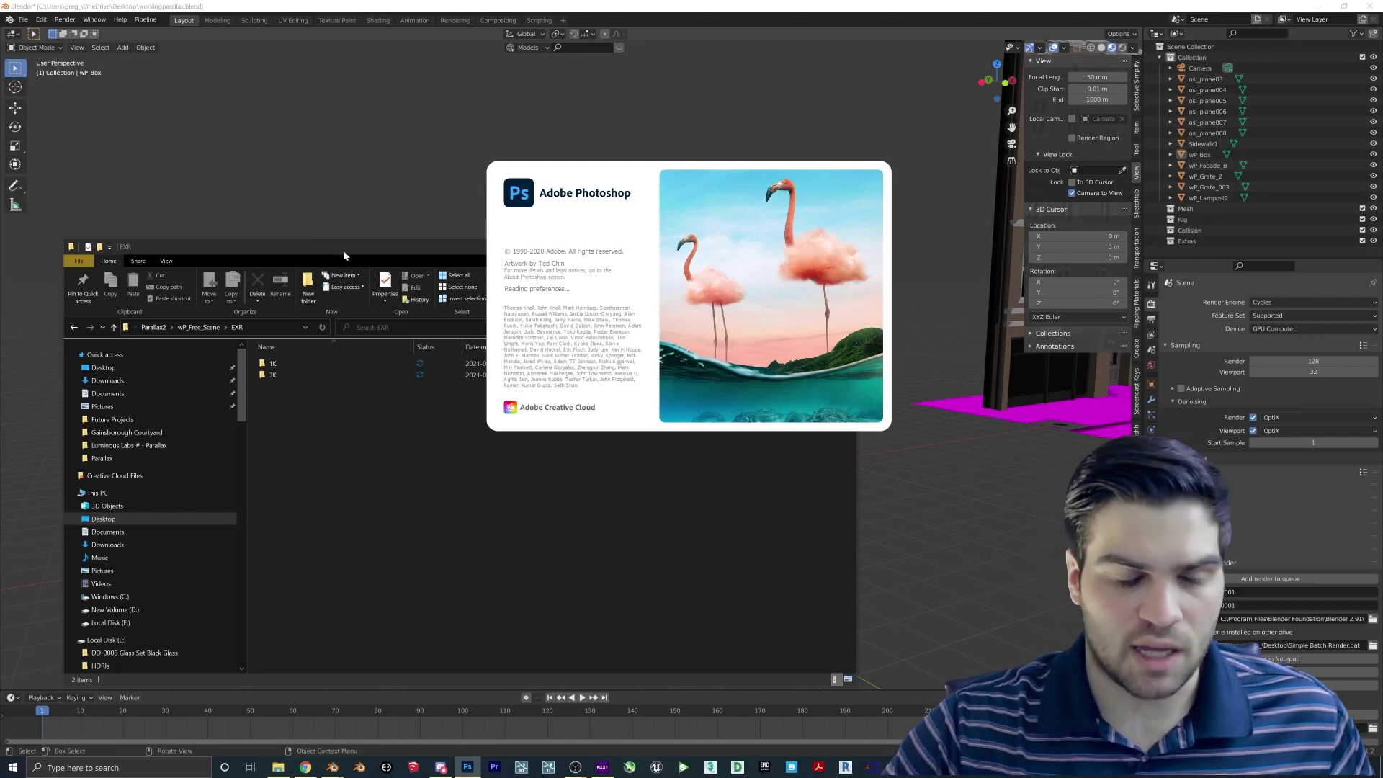
left_click(344, 253)
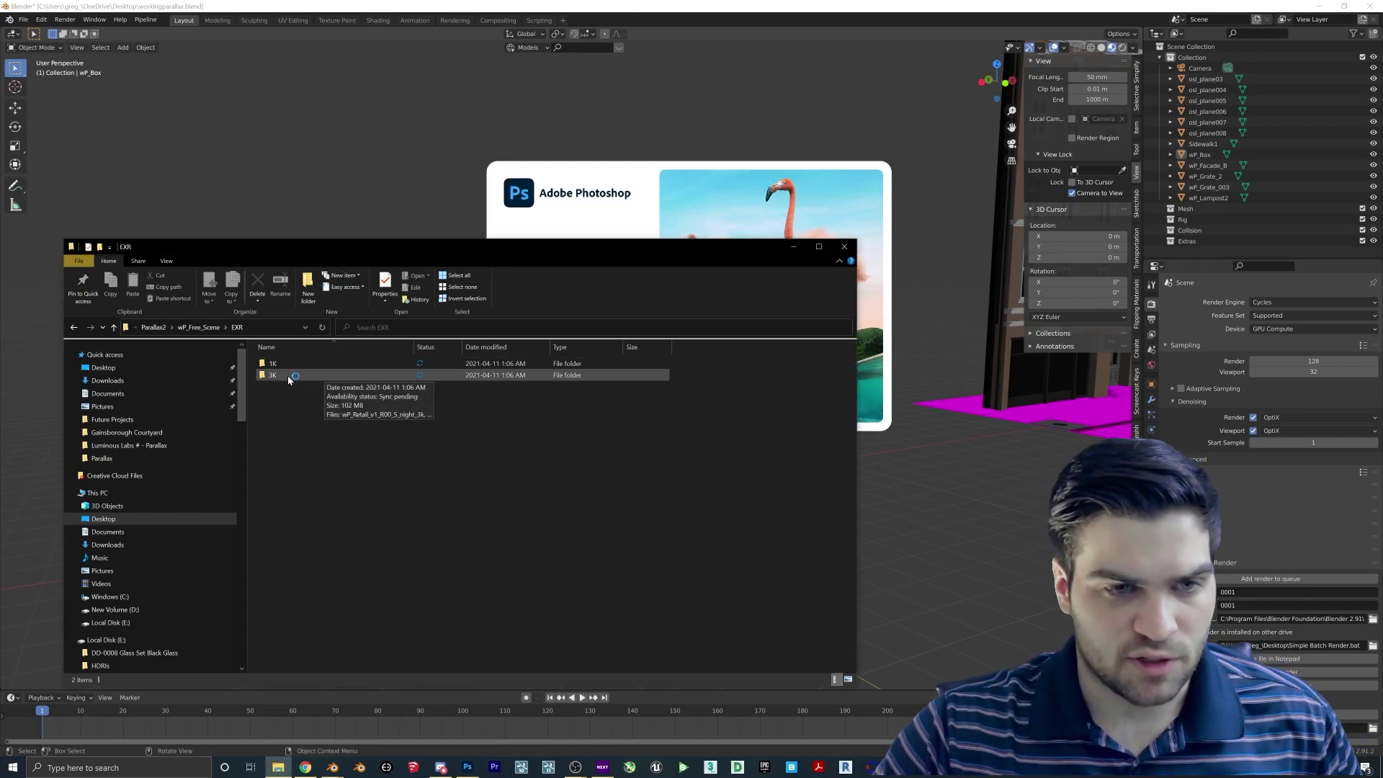
double_click(288, 375)
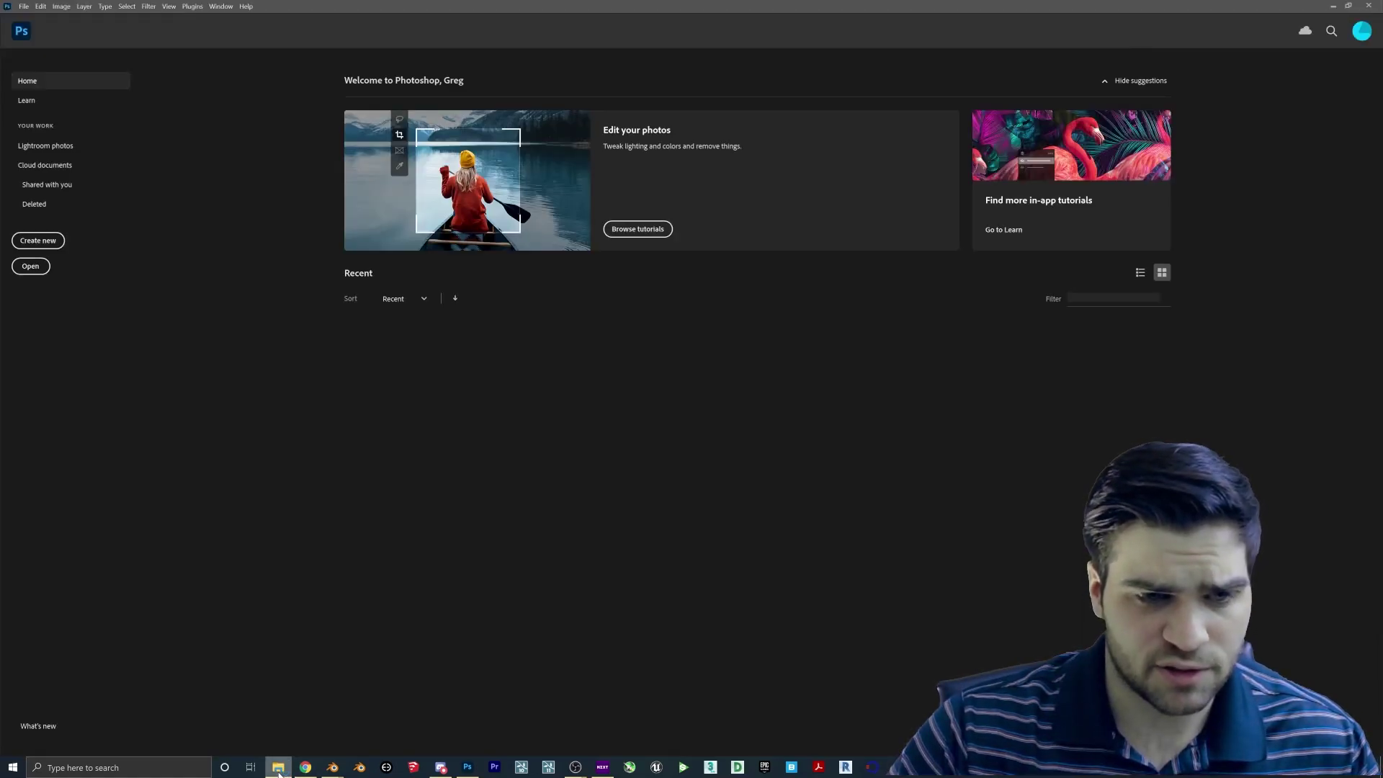
left_click(278, 768)
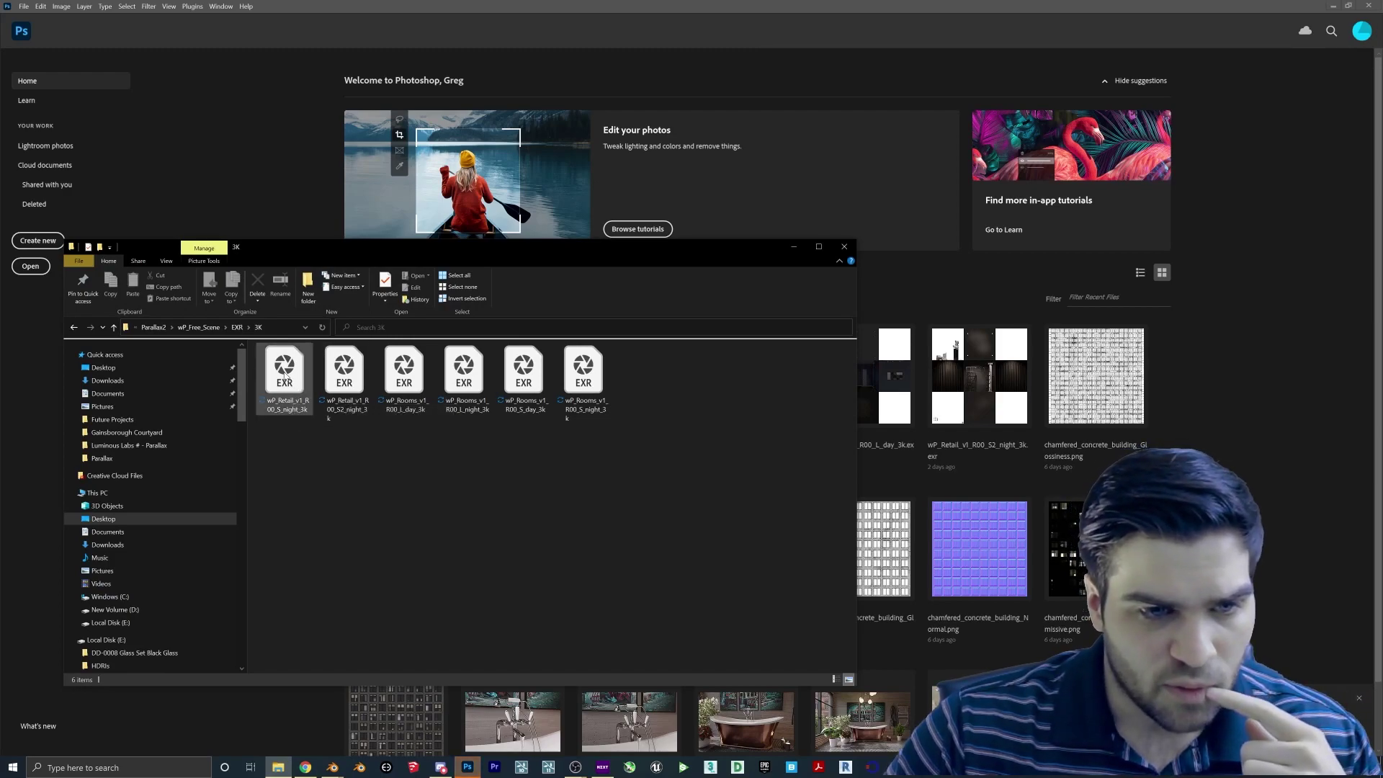
left_click_drag(284, 373, 303, 209)
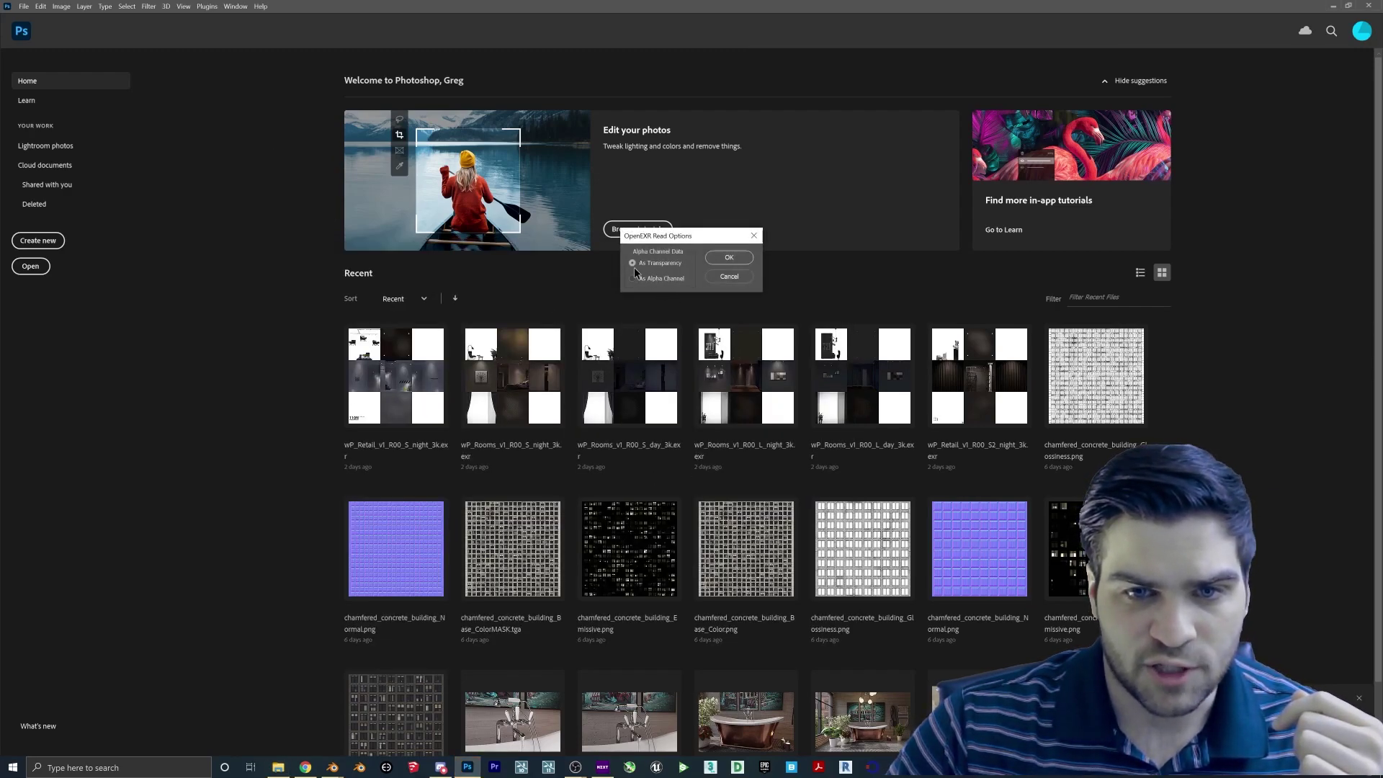
left_click(730, 259)
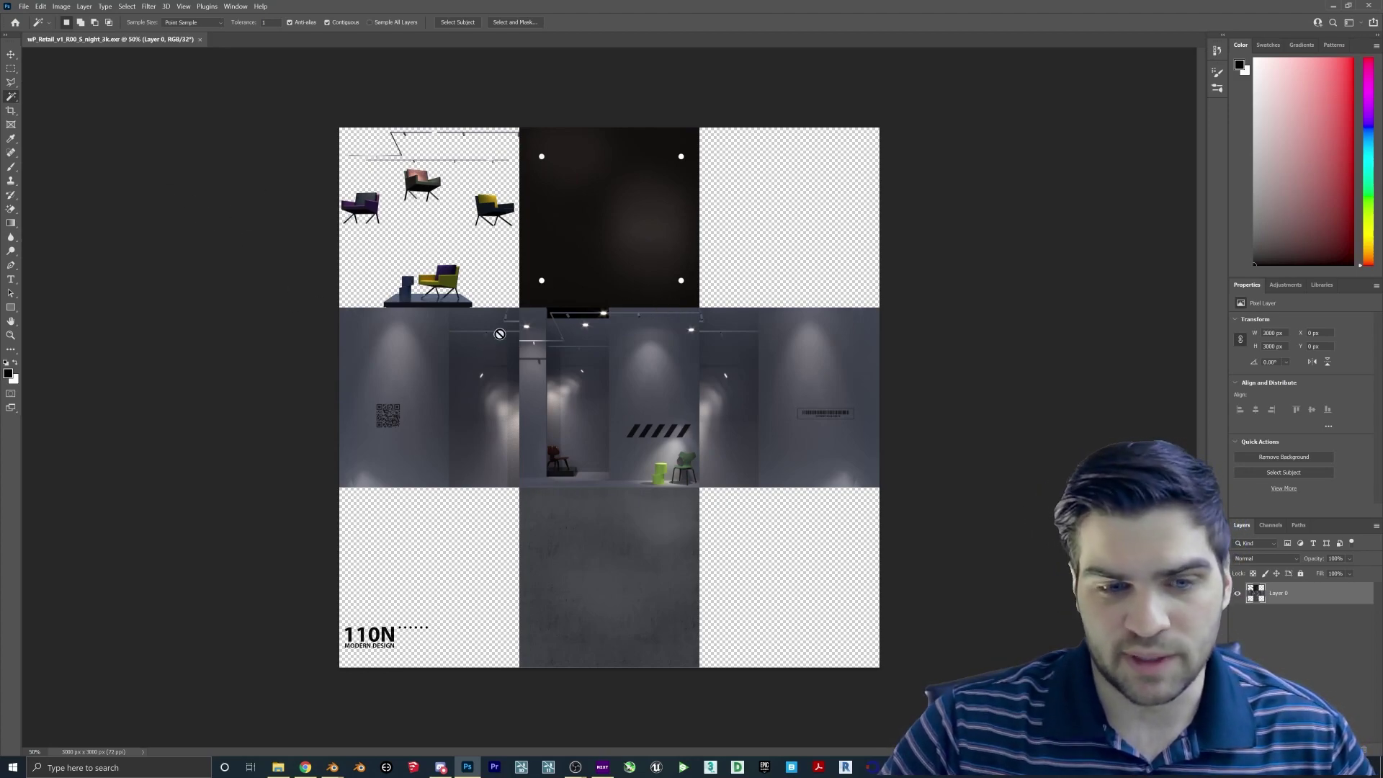
Export the open retail night texture as wP_Retail_v1_R00_S_night_3k into the EXR\3K folder.
left_click(24, 7)
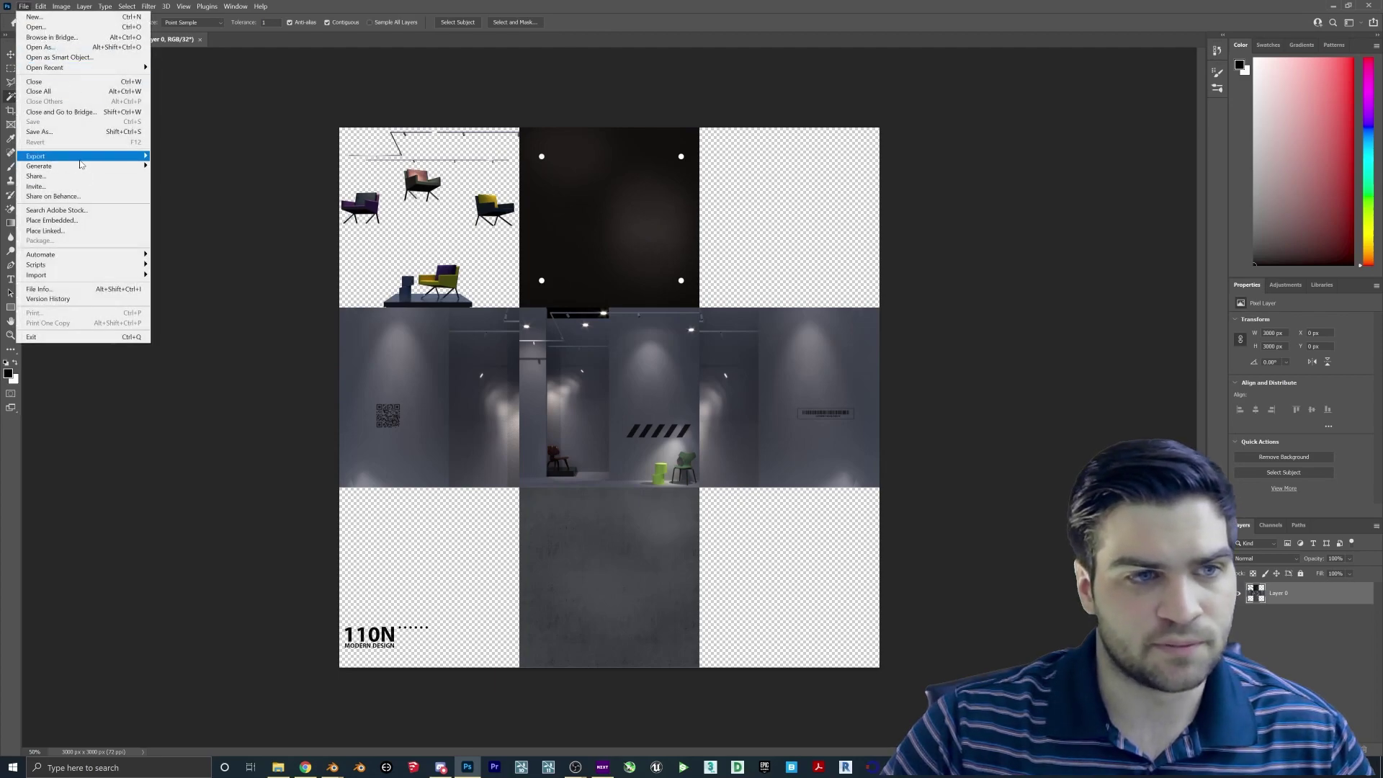
left_click(66, 9)
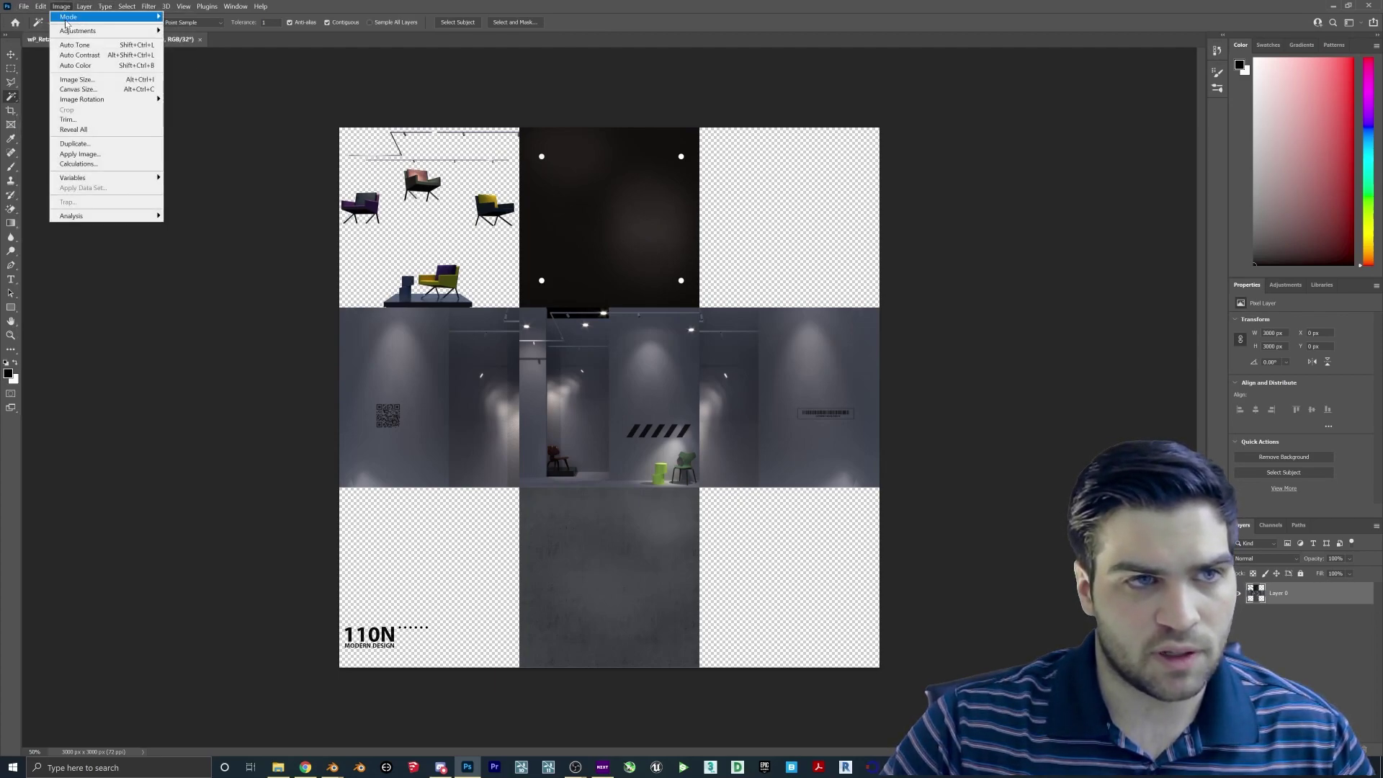
mouse_move(73, 18)
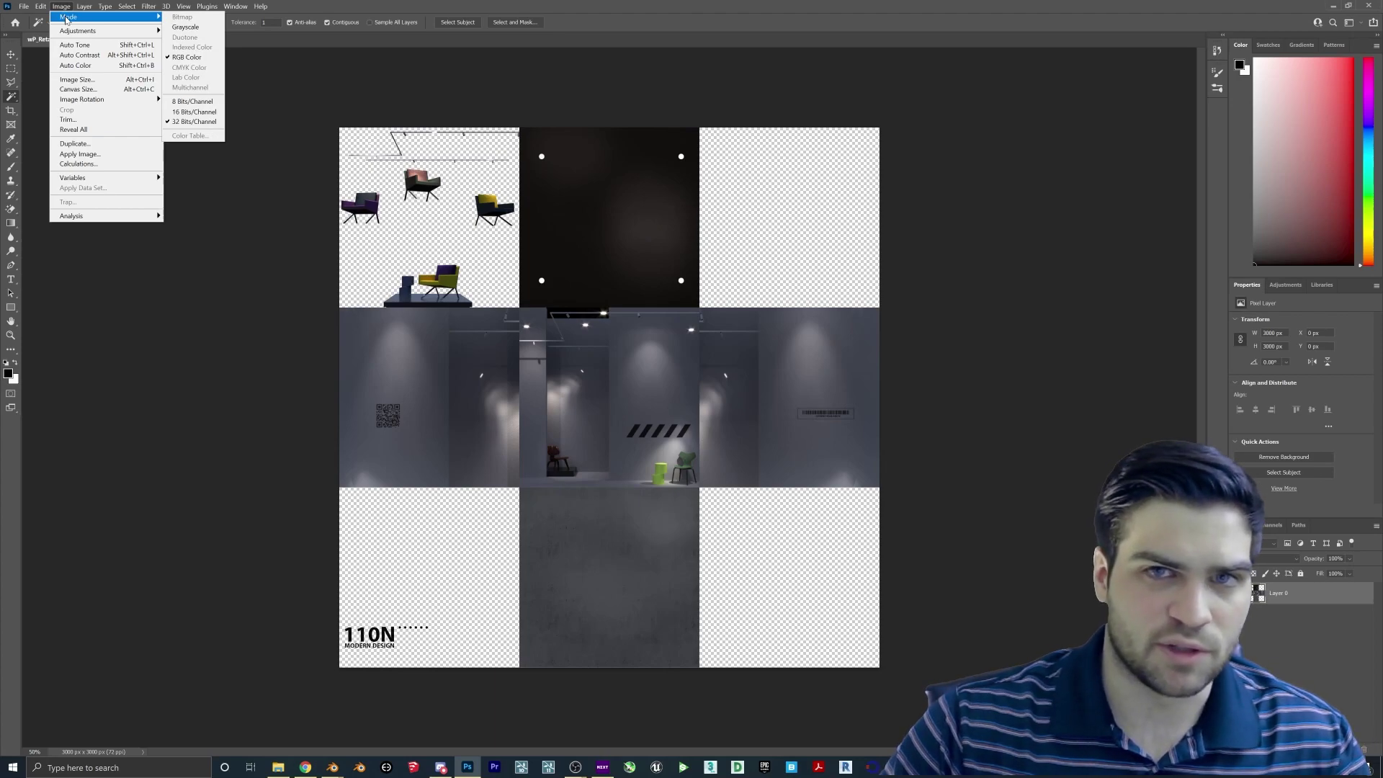
mouse_move(24, 7)
mouse_move(78, 158)
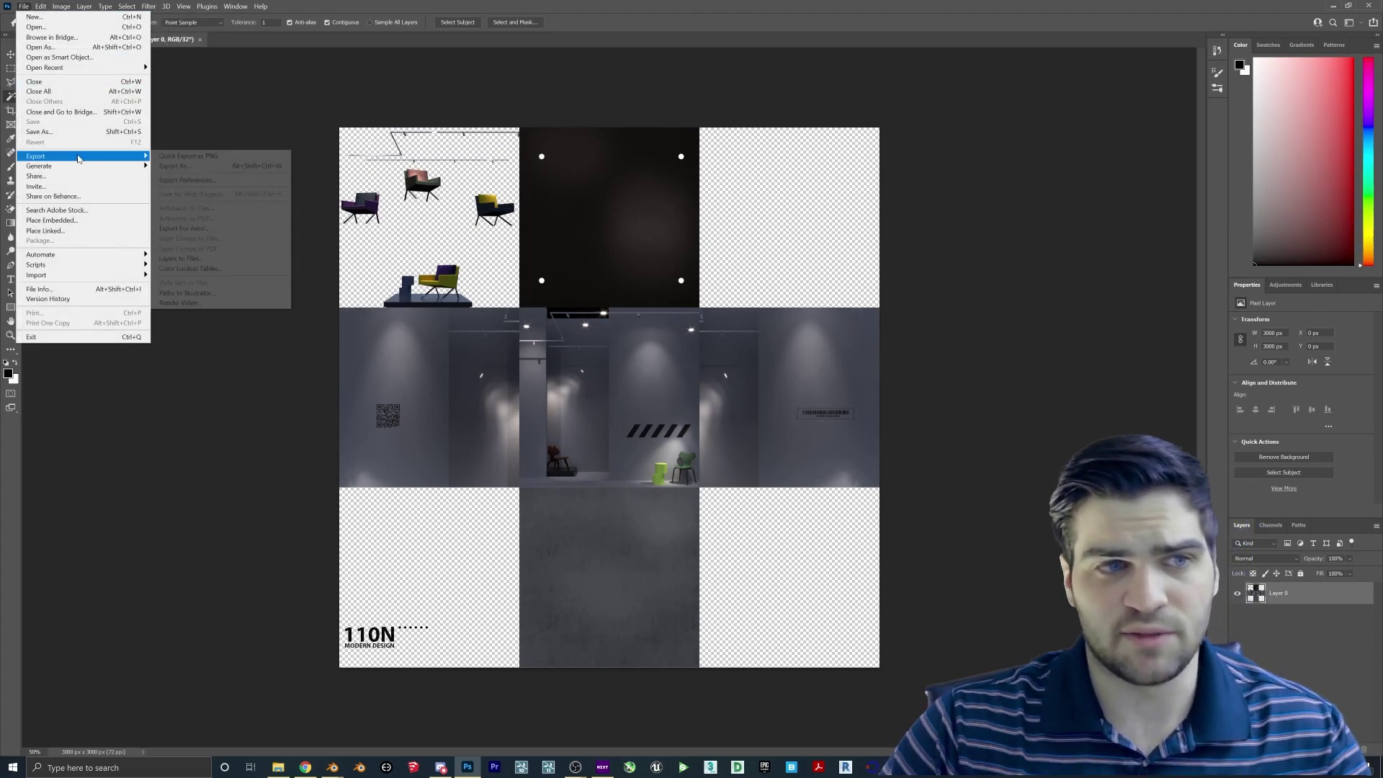
left_click(188, 166)
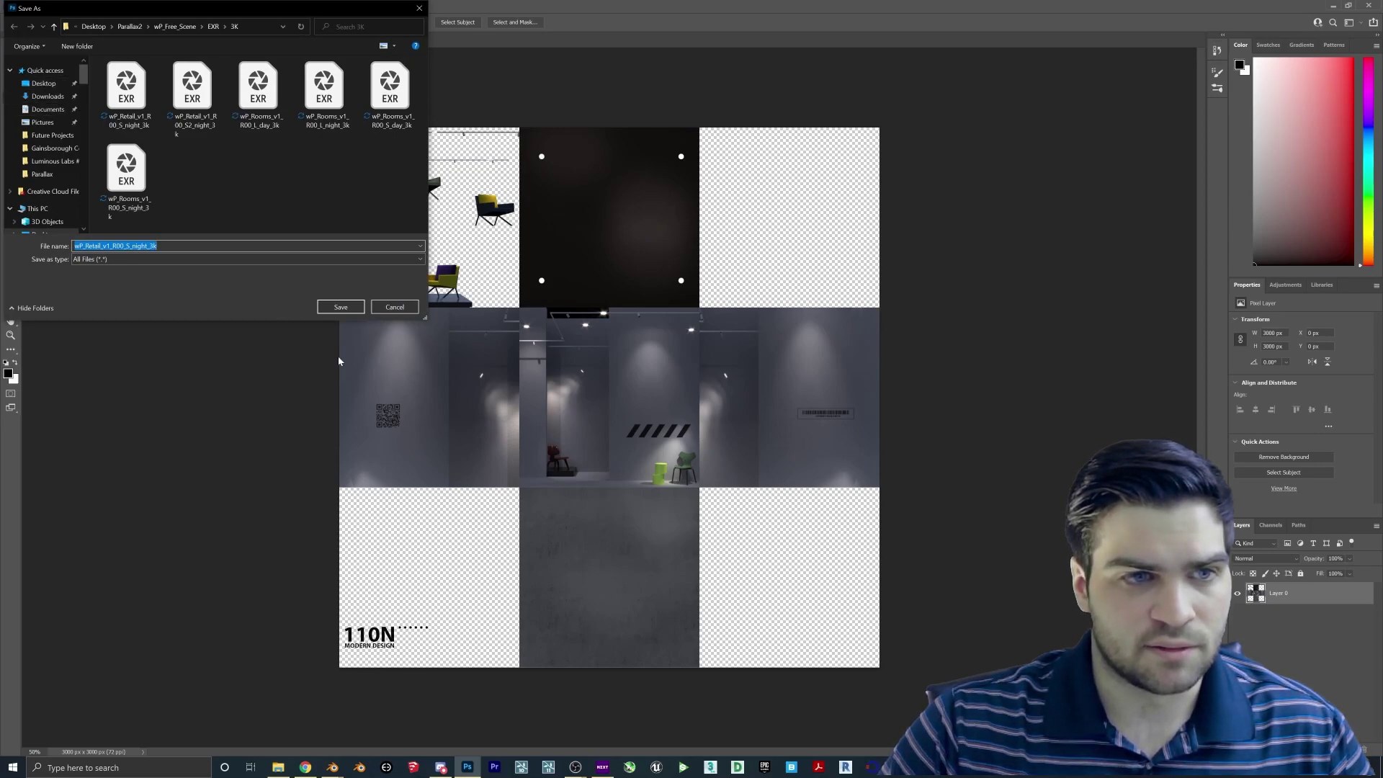
left_click(156, 246)
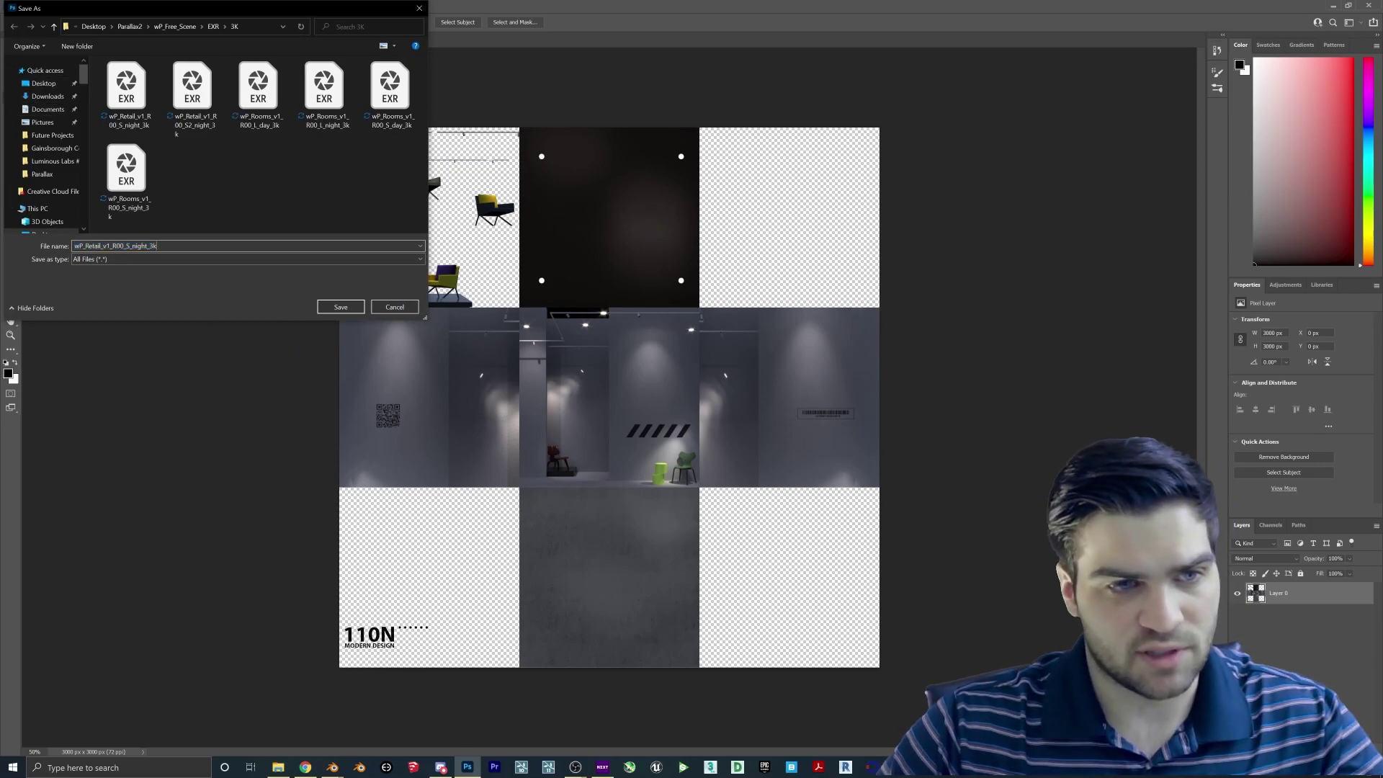
key("Return")
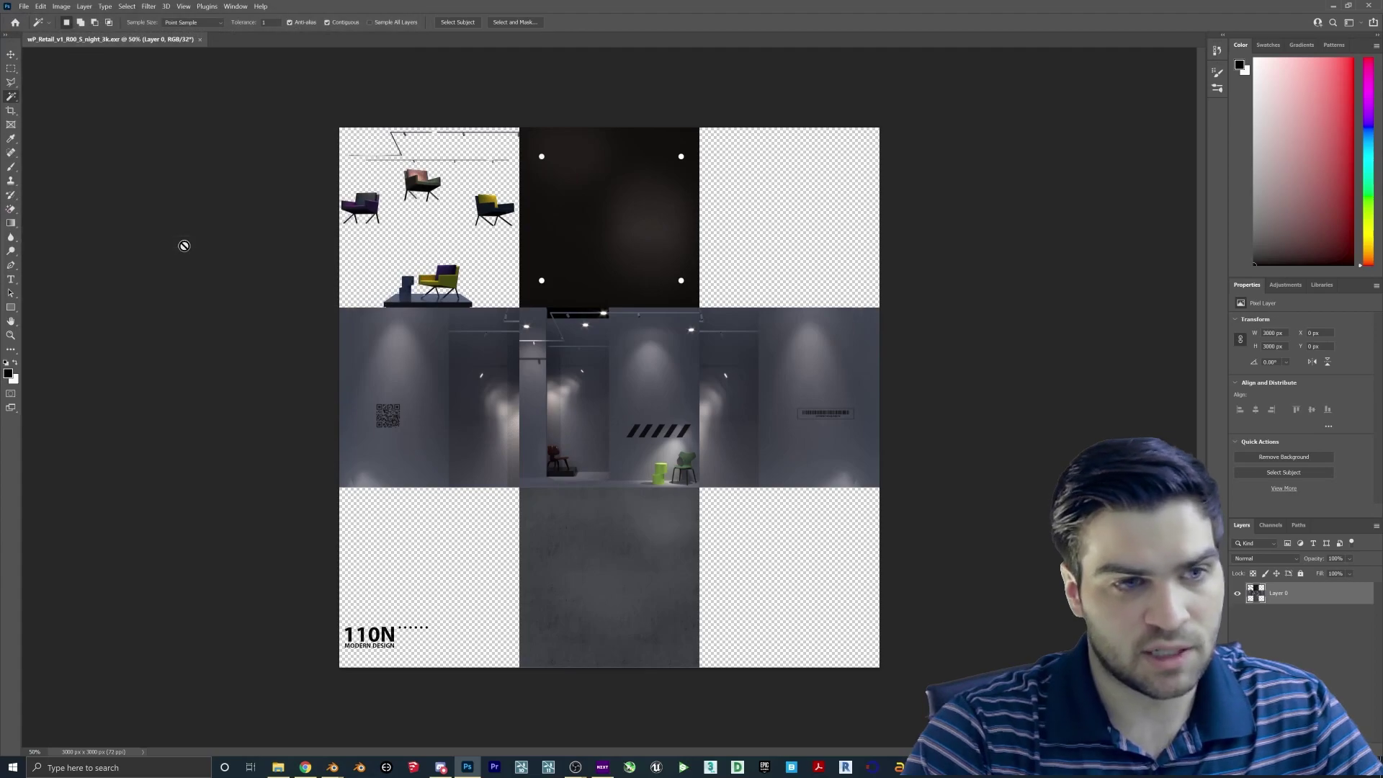
Leave Photoshop and File Explorer, switch to Blender, and launch a new Blender instance.
left_click(1337, 6)
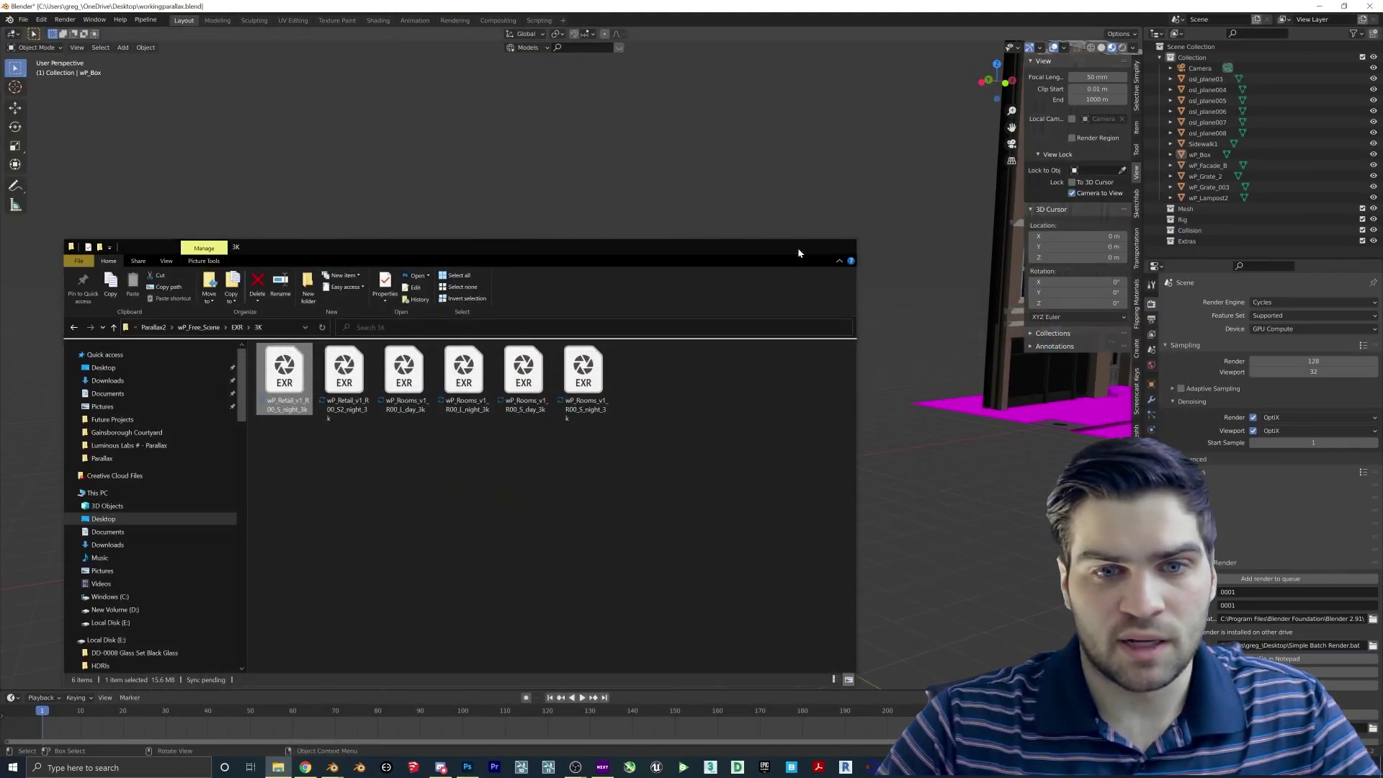
left_click(798, 250)
left_click(627, 384)
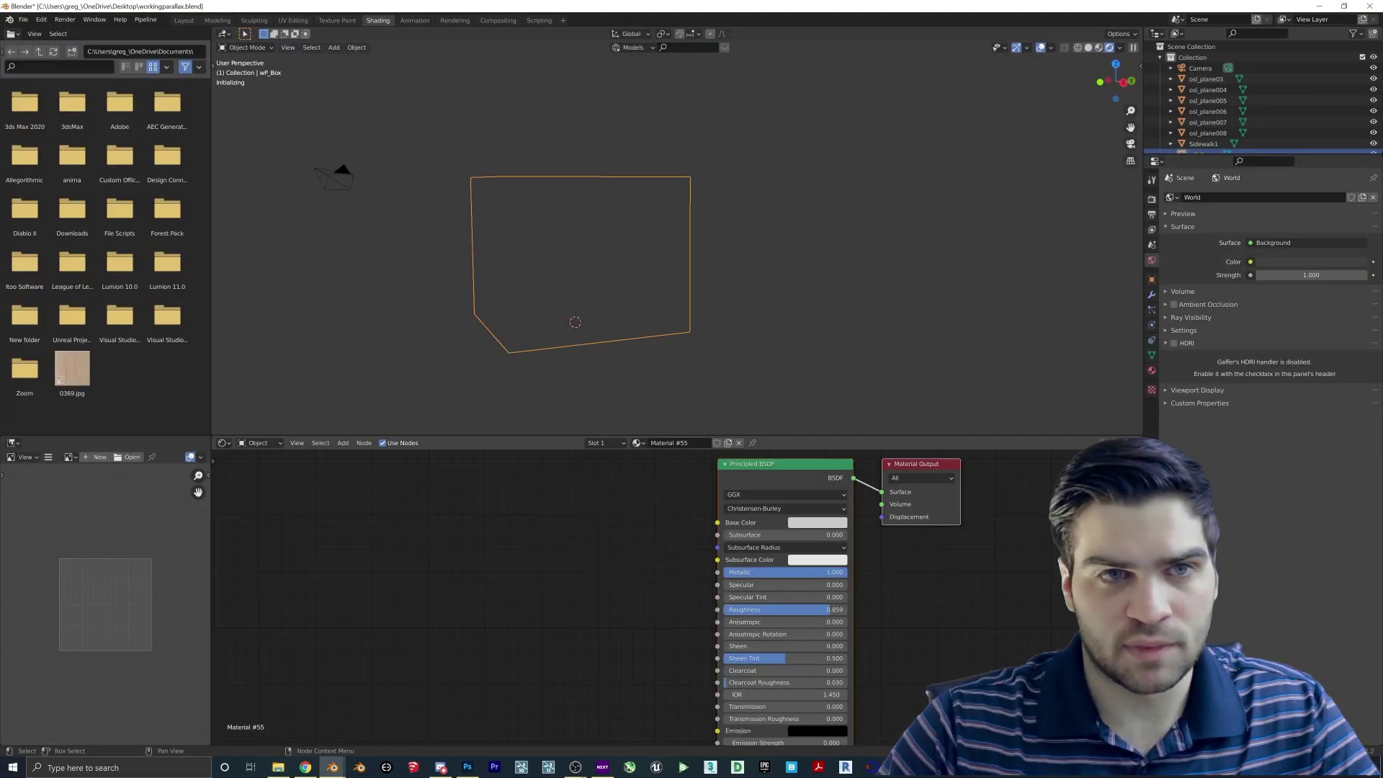
right_click(332, 767)
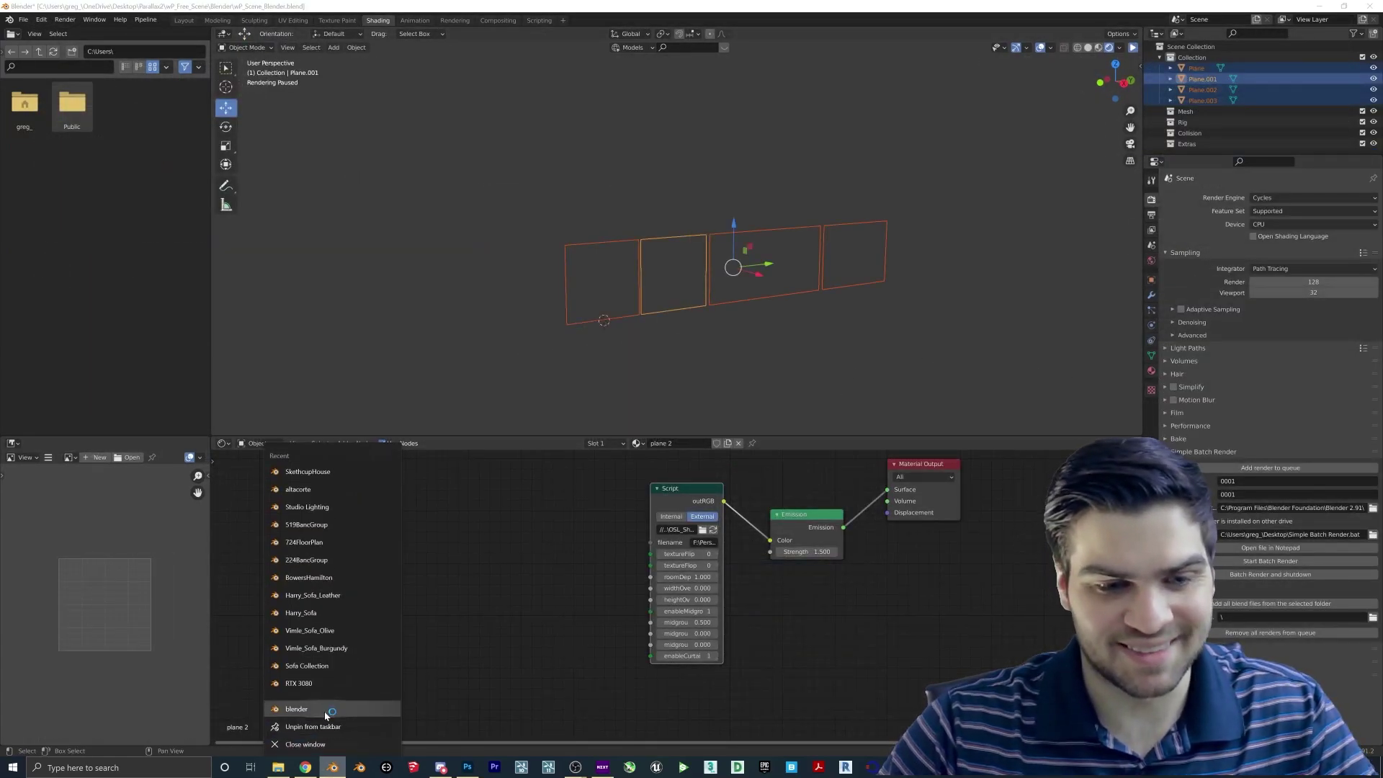
left_click(690, 405)
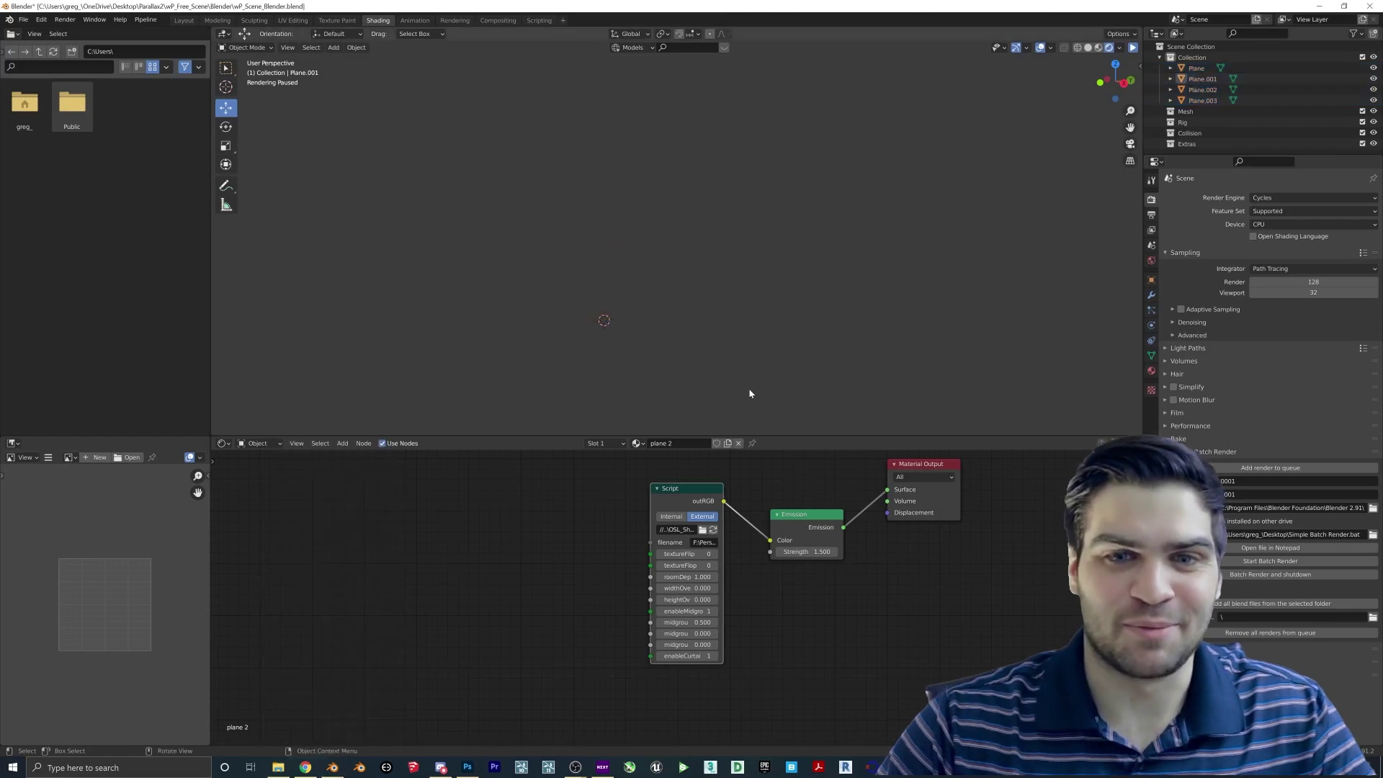
right_click(335, 767)
left_click(319, 688)
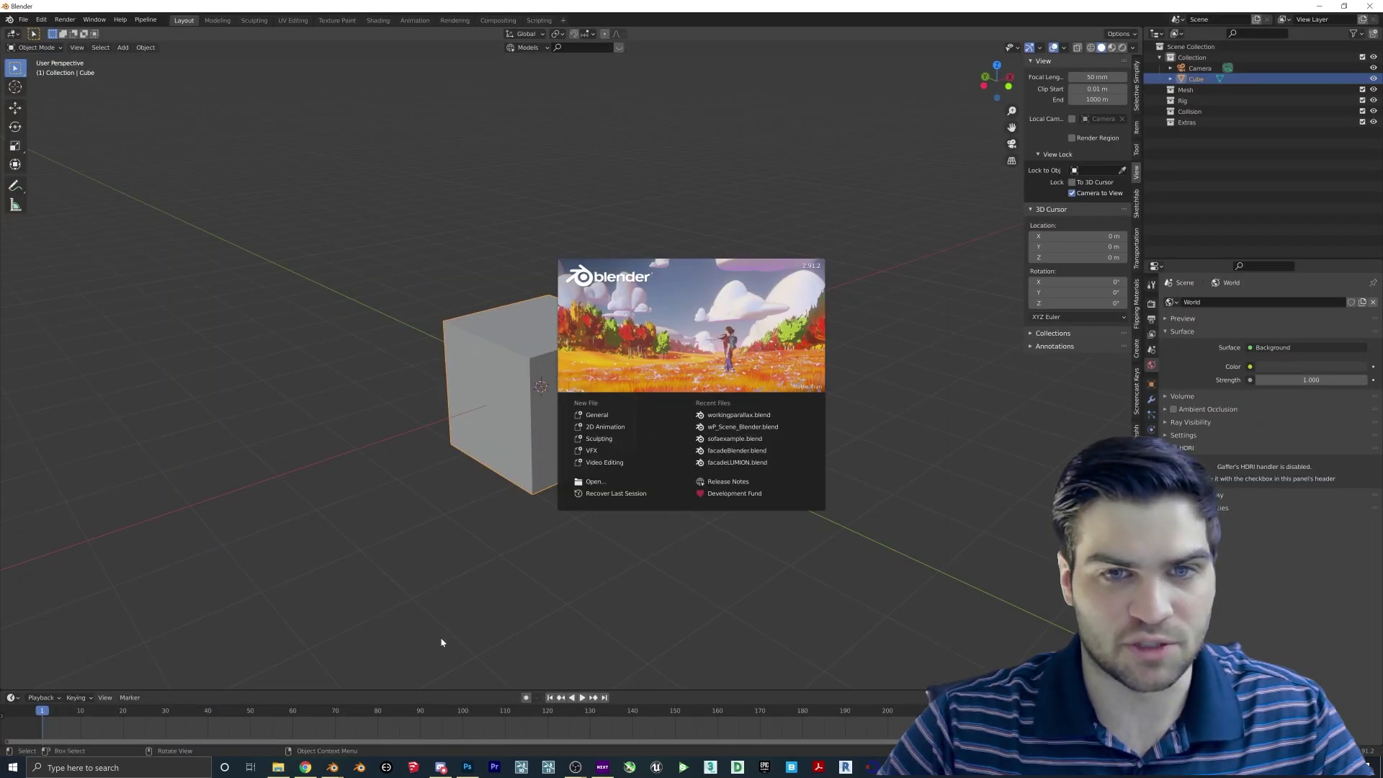
Delete the default cube from the new scene and show the scene's render properties.
left_click(565, 383)
key("Delete")
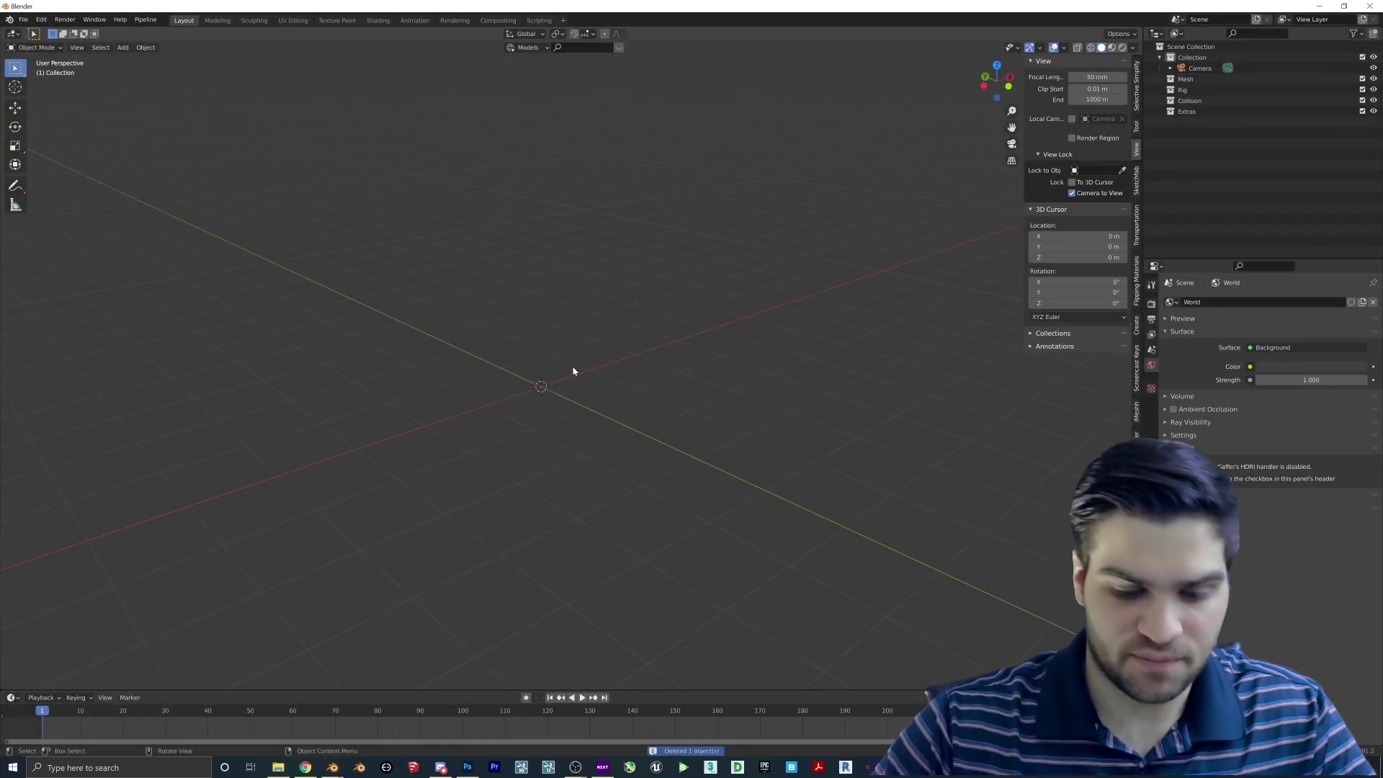
left_click(1151, 304)
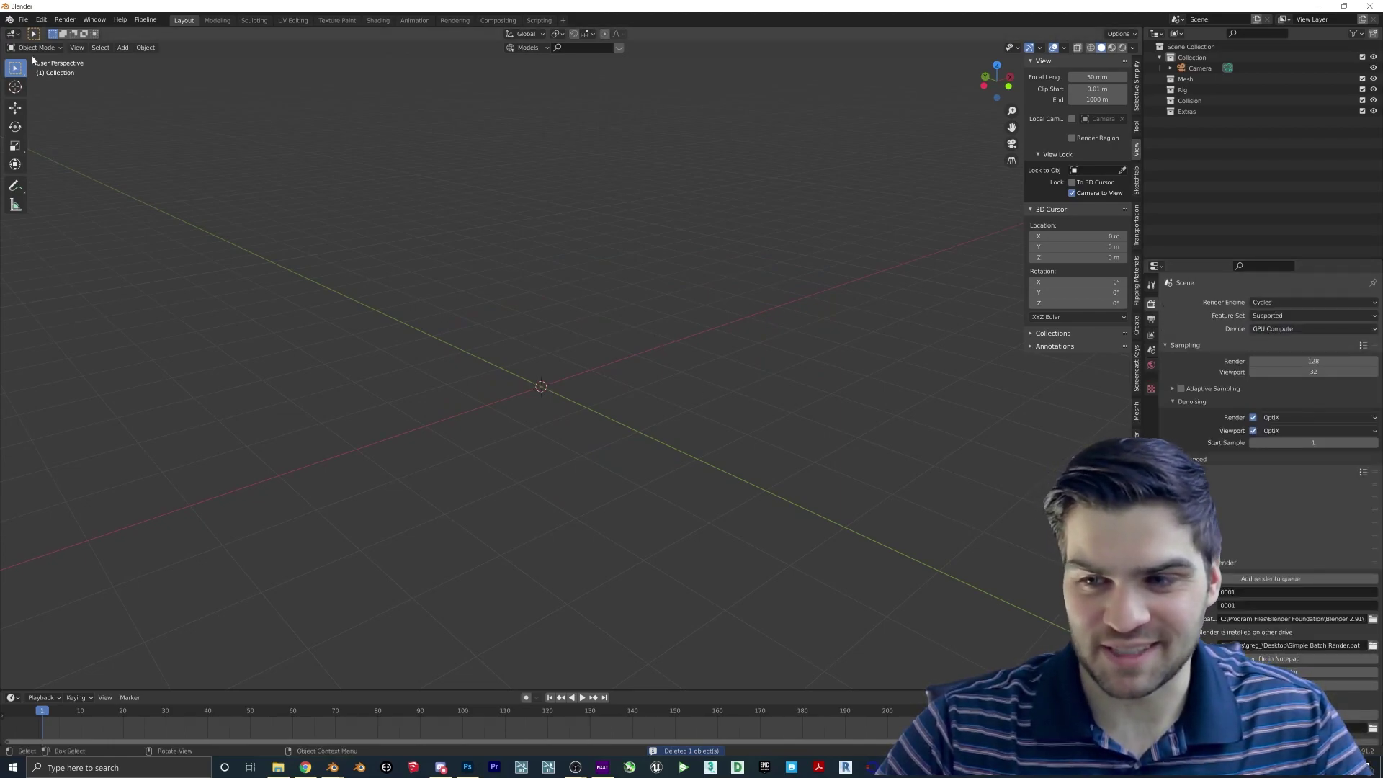
Import wP_Box.FBX from Desktop\Parallax2\wP_Free_Scene\FBX into the empty scene.
left_click(23, 20)
mouse_move(99, 167)
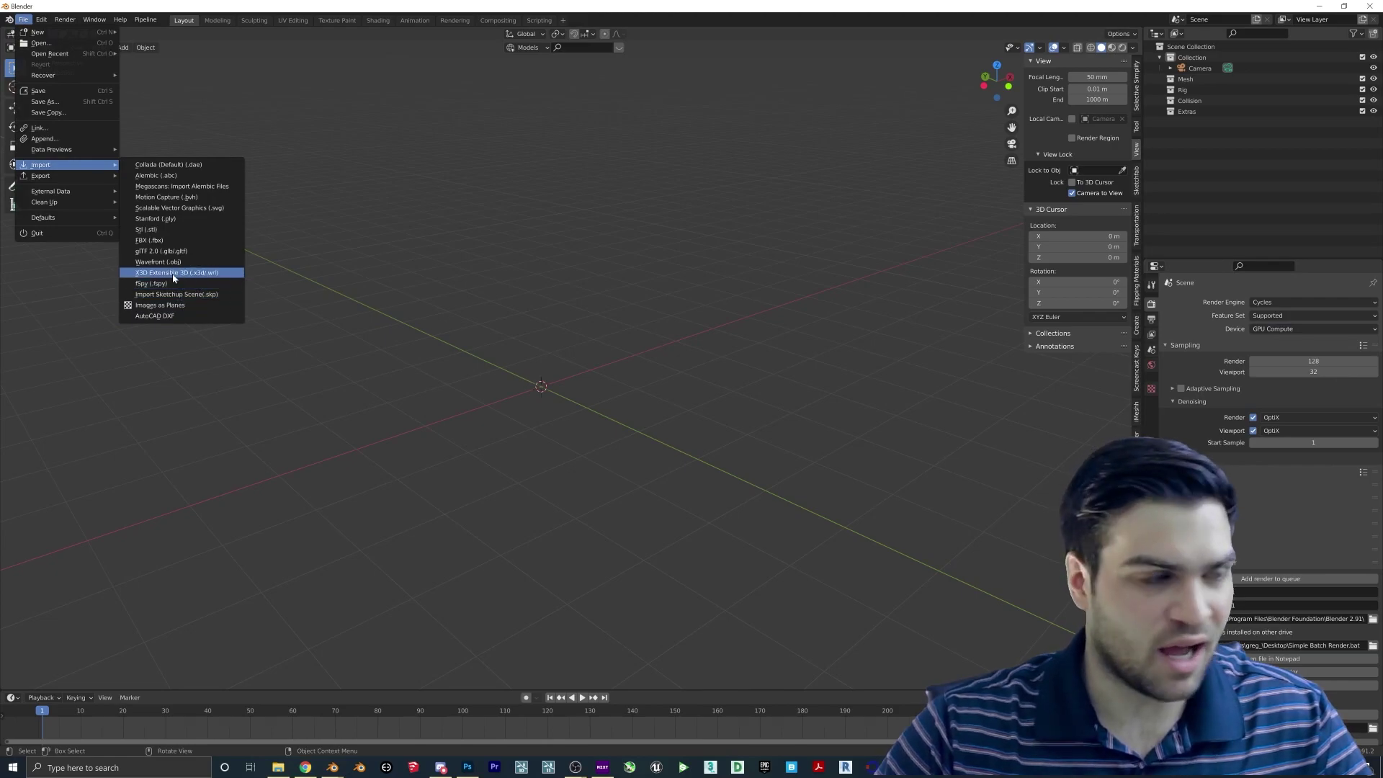
left_click(173, 240)
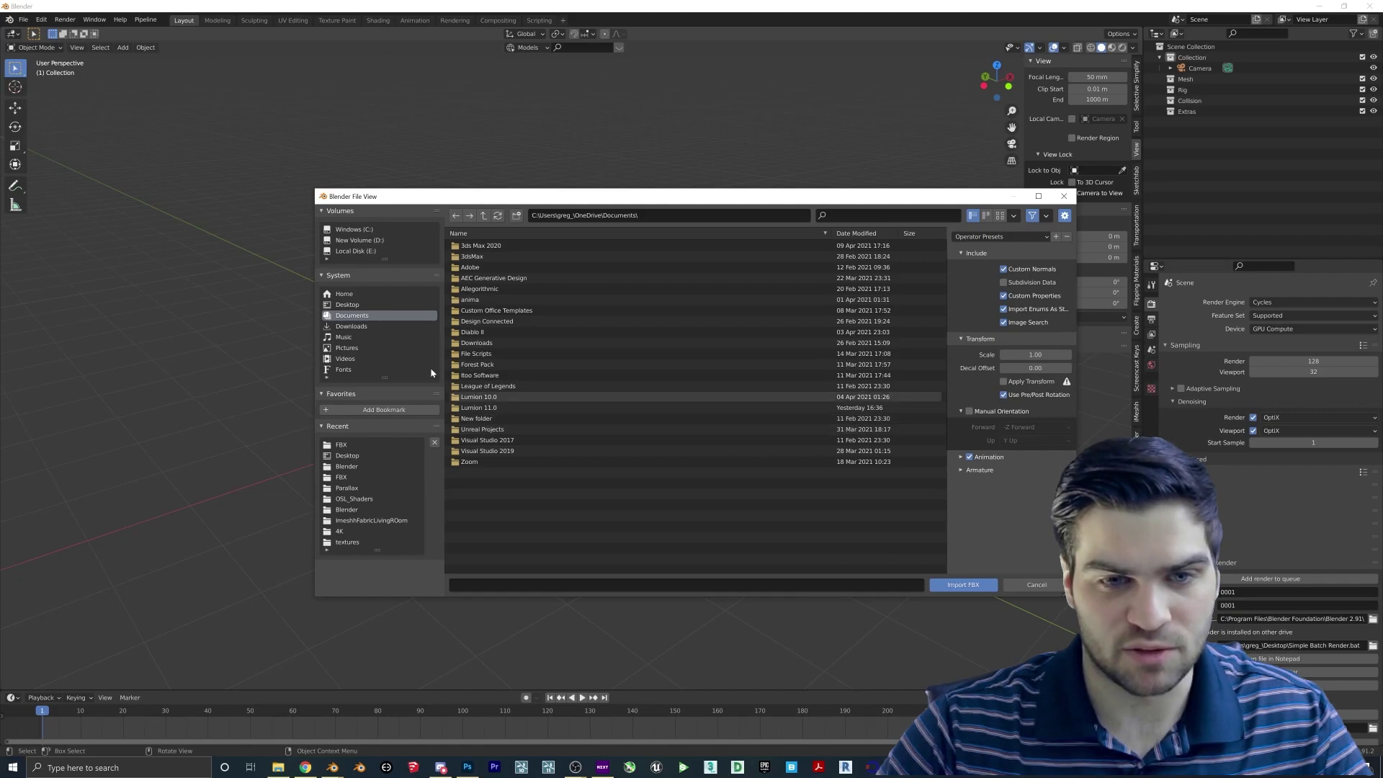
left_click(353, 304)
double_click(476, 408)
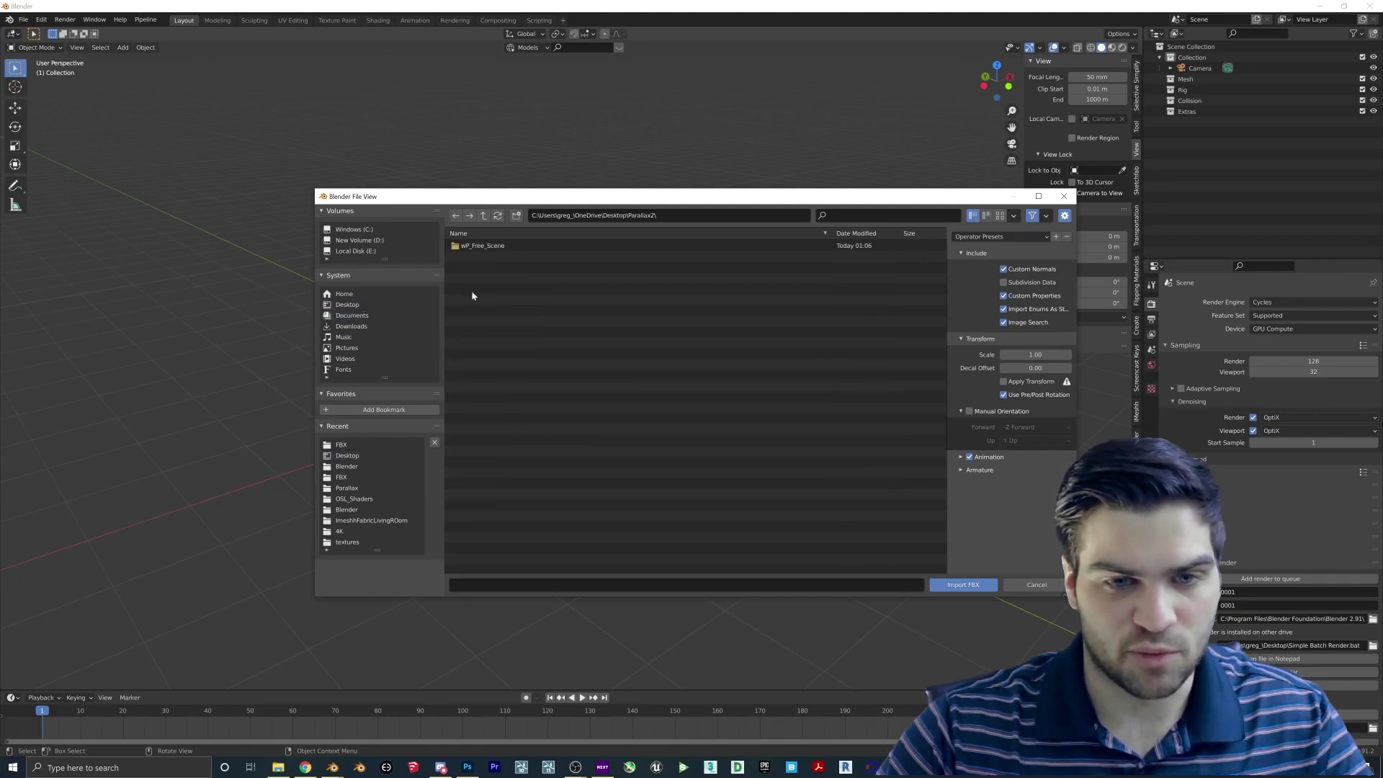
double_click(485, 245)
double_click(481, 278)
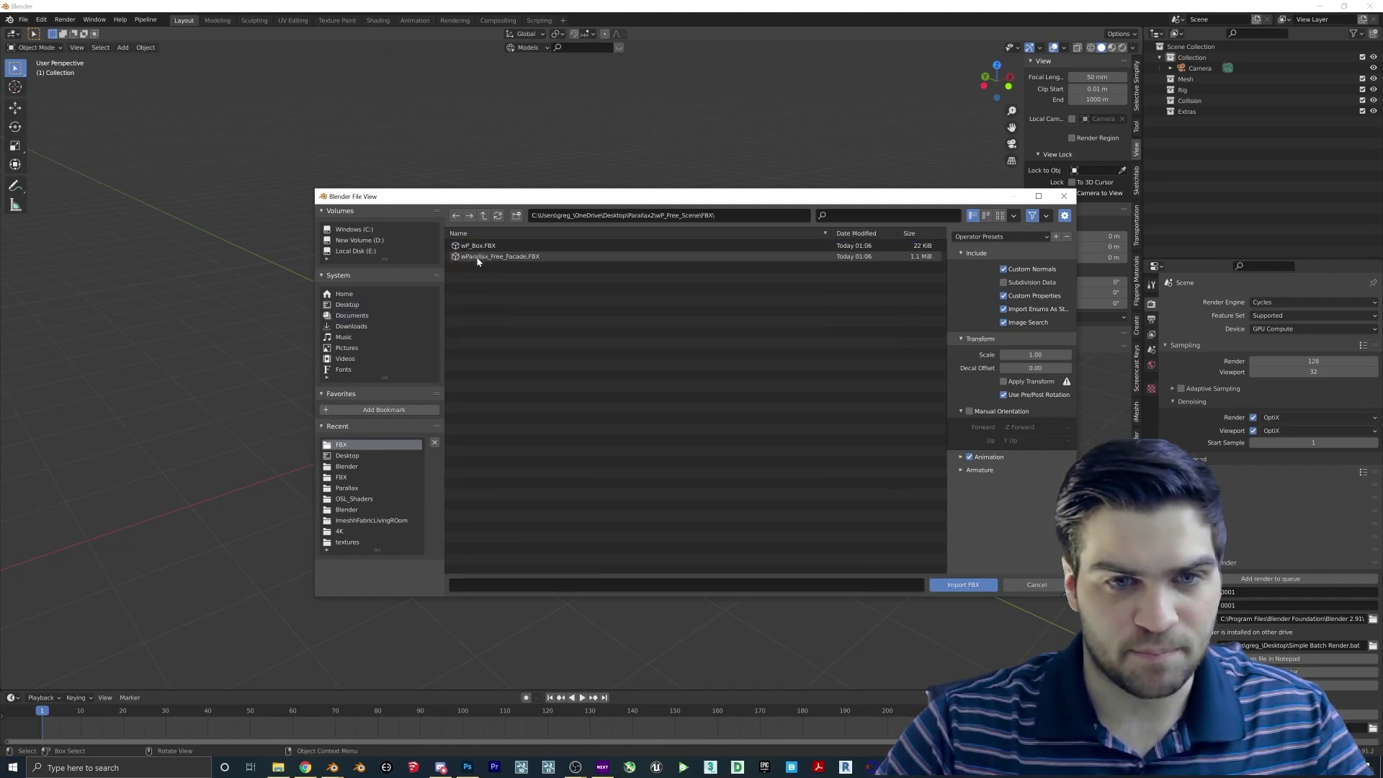
double_click(481, 246)
Move the imported box straight up along the Z axis until it sits about on the ground grid.
scroll(624, 479, "down", 3)
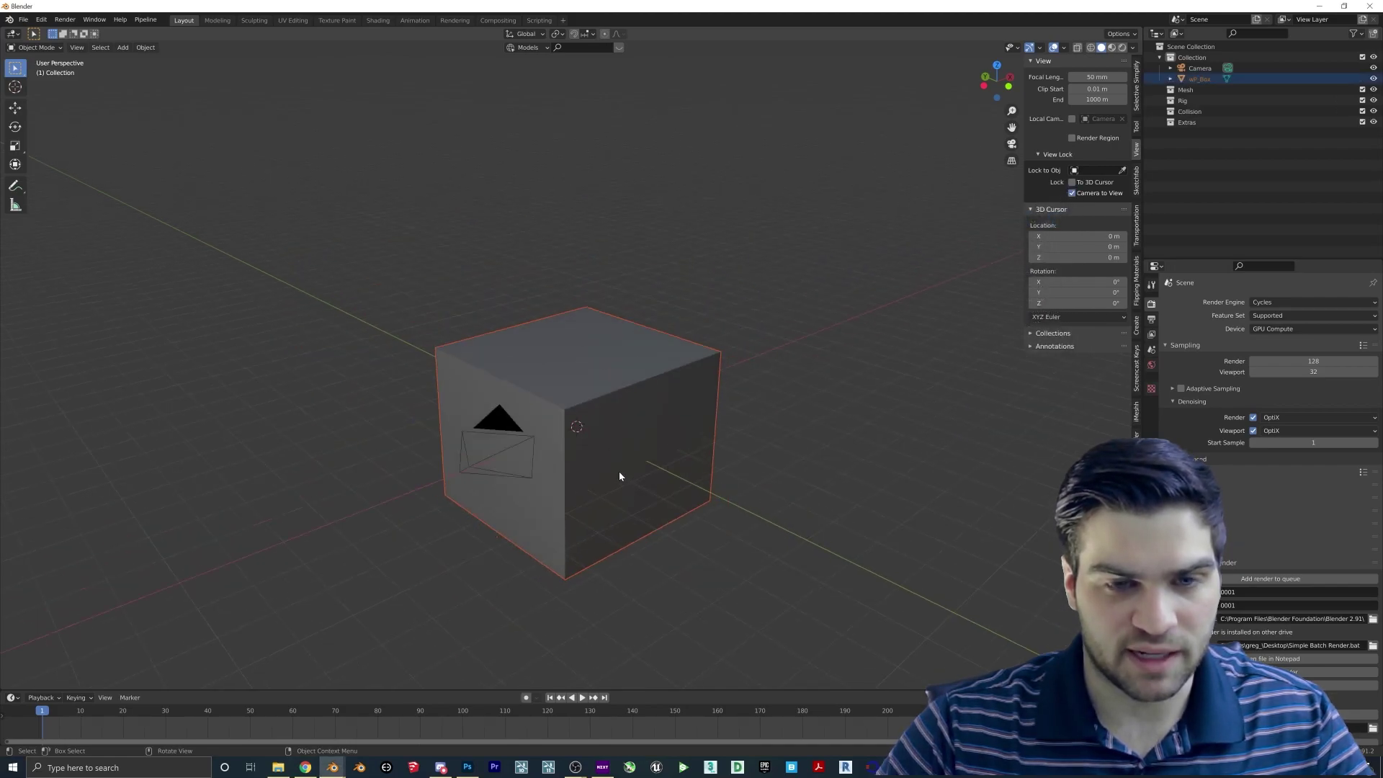
key("g")
key("z")
left_click(625, 389)
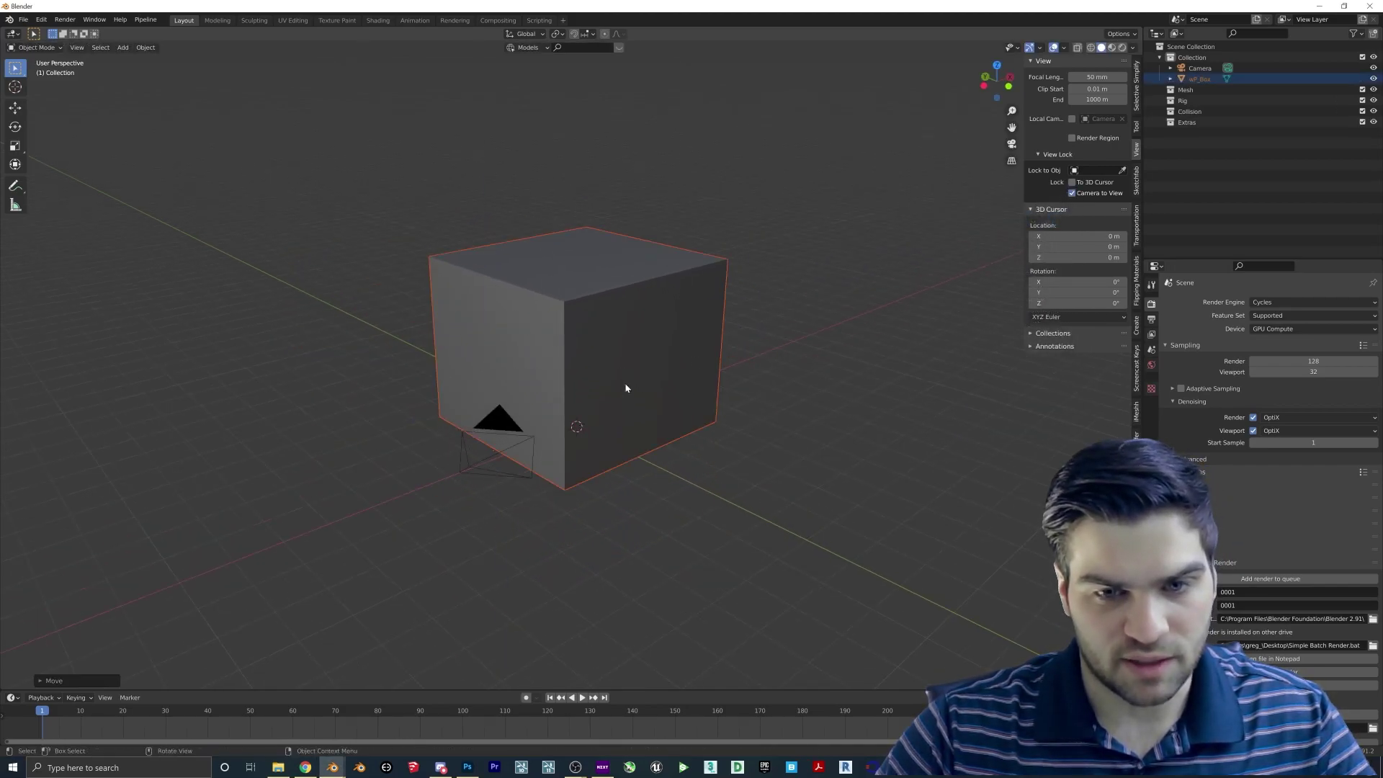
Select the imported box and show its material nodes in the Shading workspace.
left_click(1151, 365)
left_click(749, 341)
left_click(706, 339)
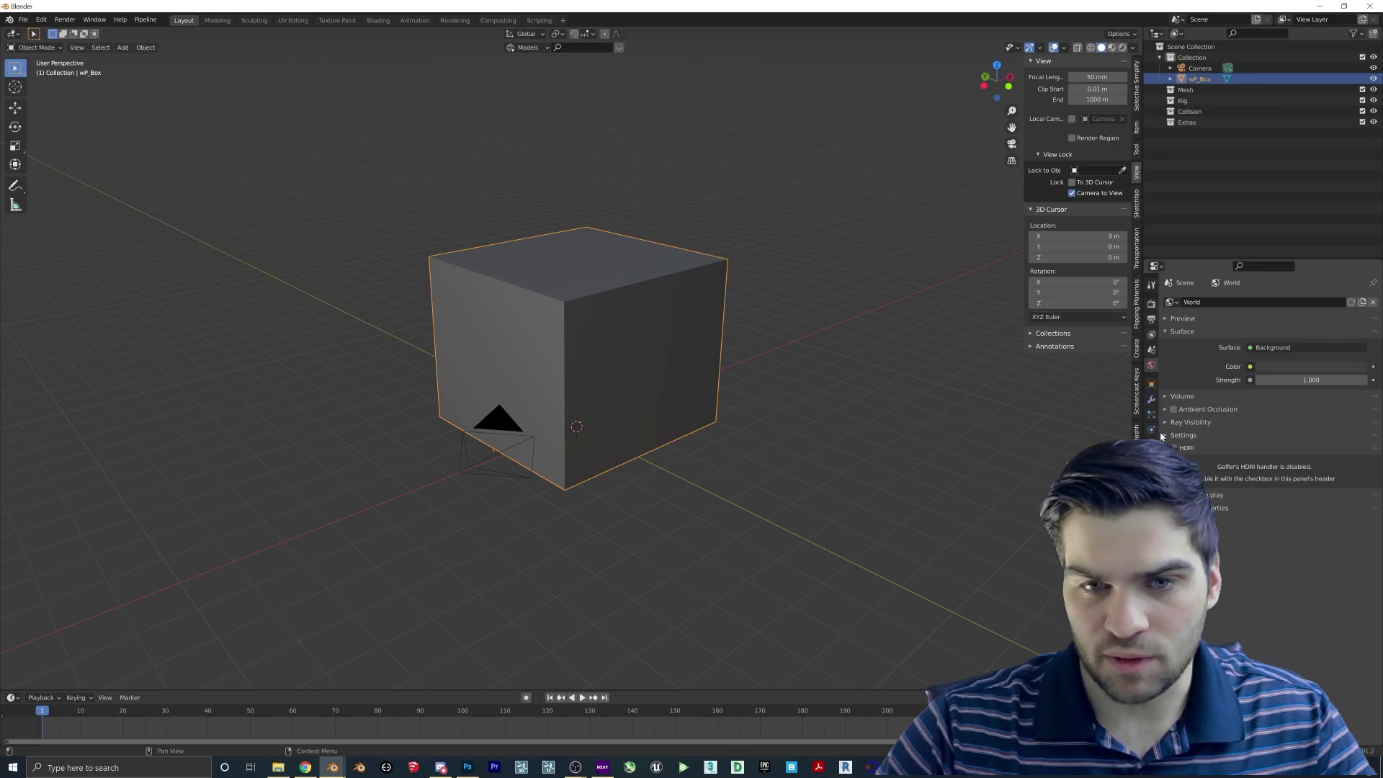
left_click(1151, 476)
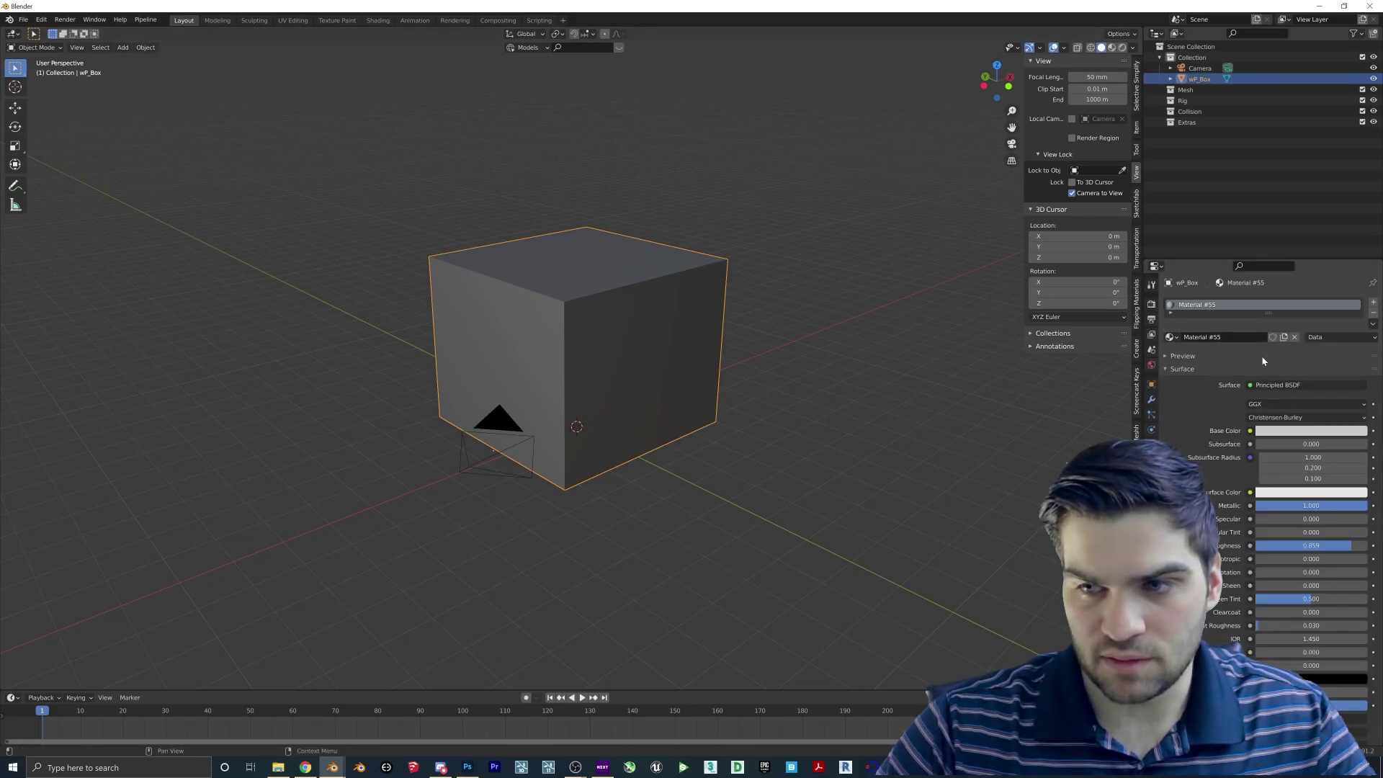
left_click(378, 20)
scroll(633, 304, "down", 3)
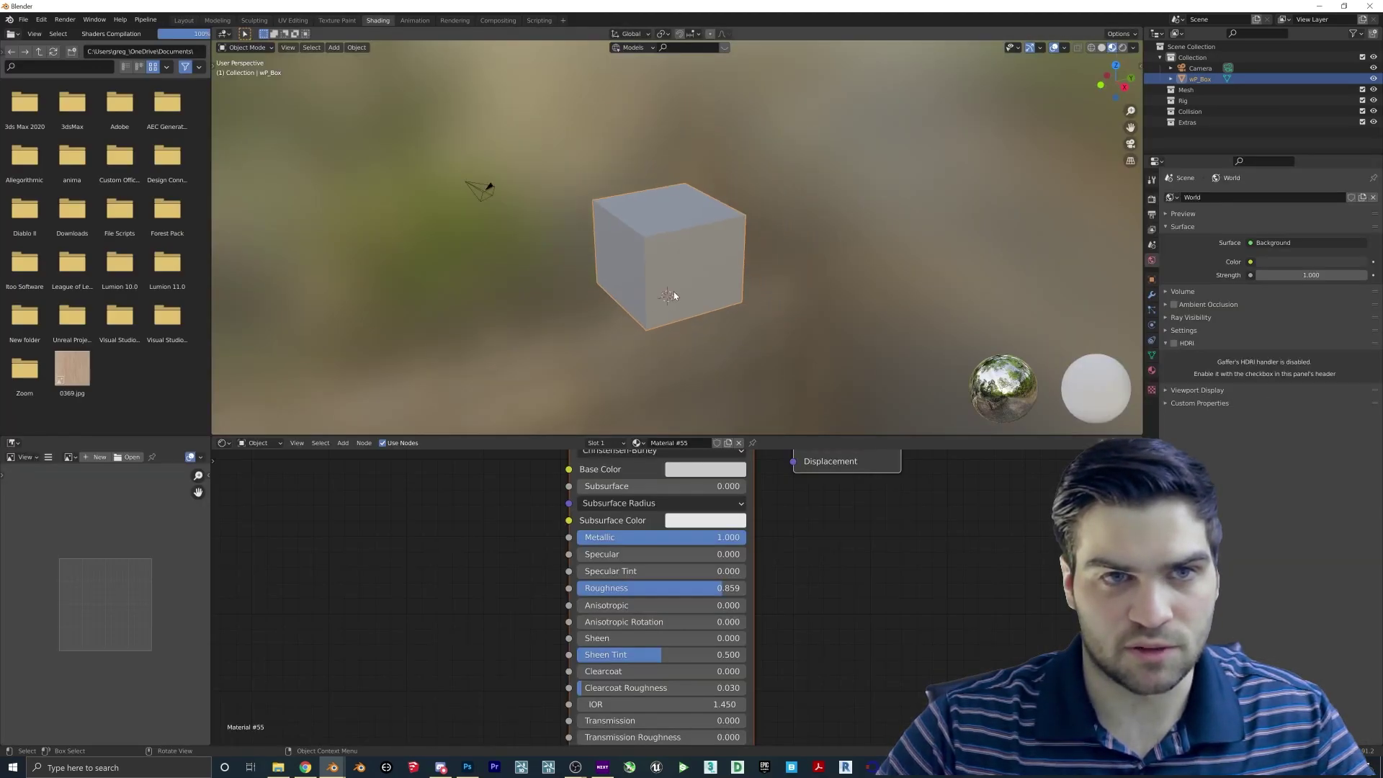
scroll(660, 237, "up", 2)
scroll(677, 522, "down", 10)
middle_click_drag(680, 536, 695, 528)
left_click(561, 670)
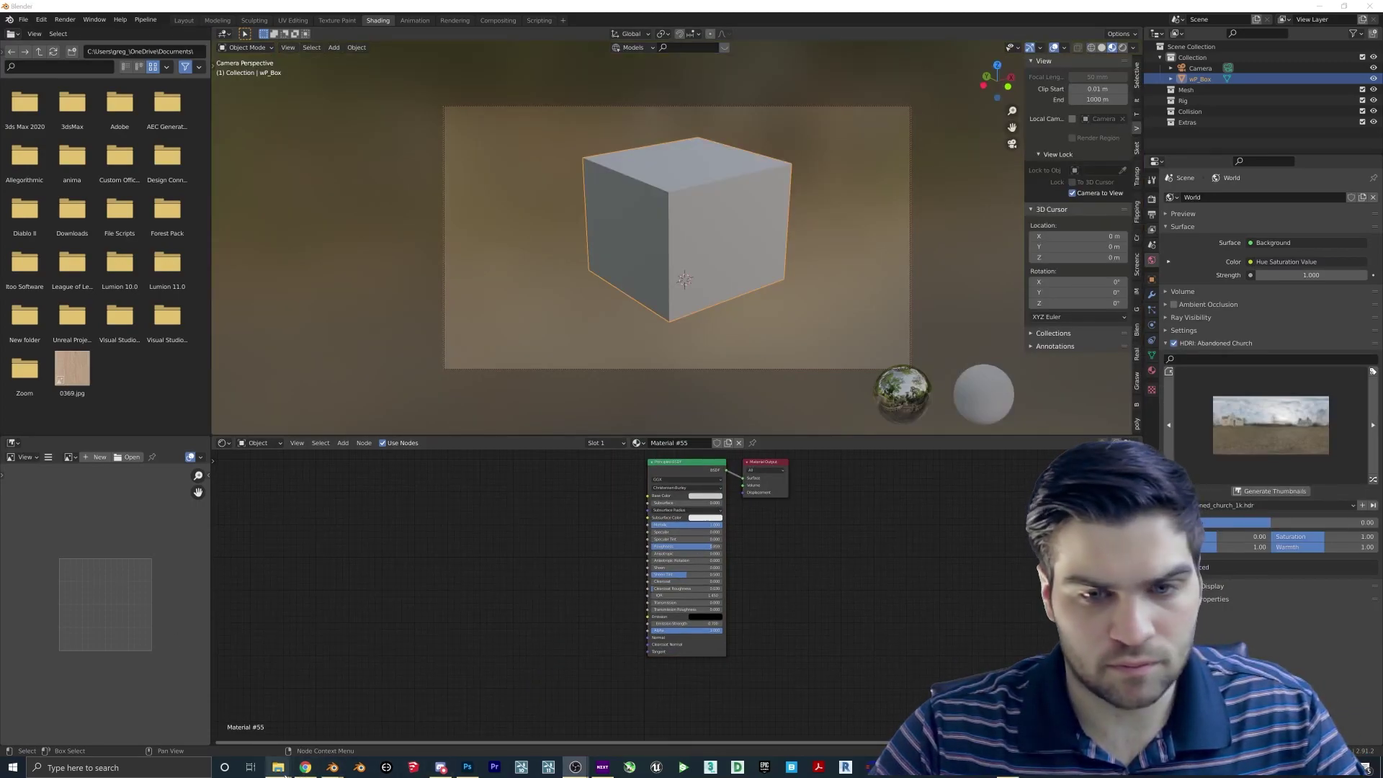
mouse_move(278, 767)
left_click(373, 715)
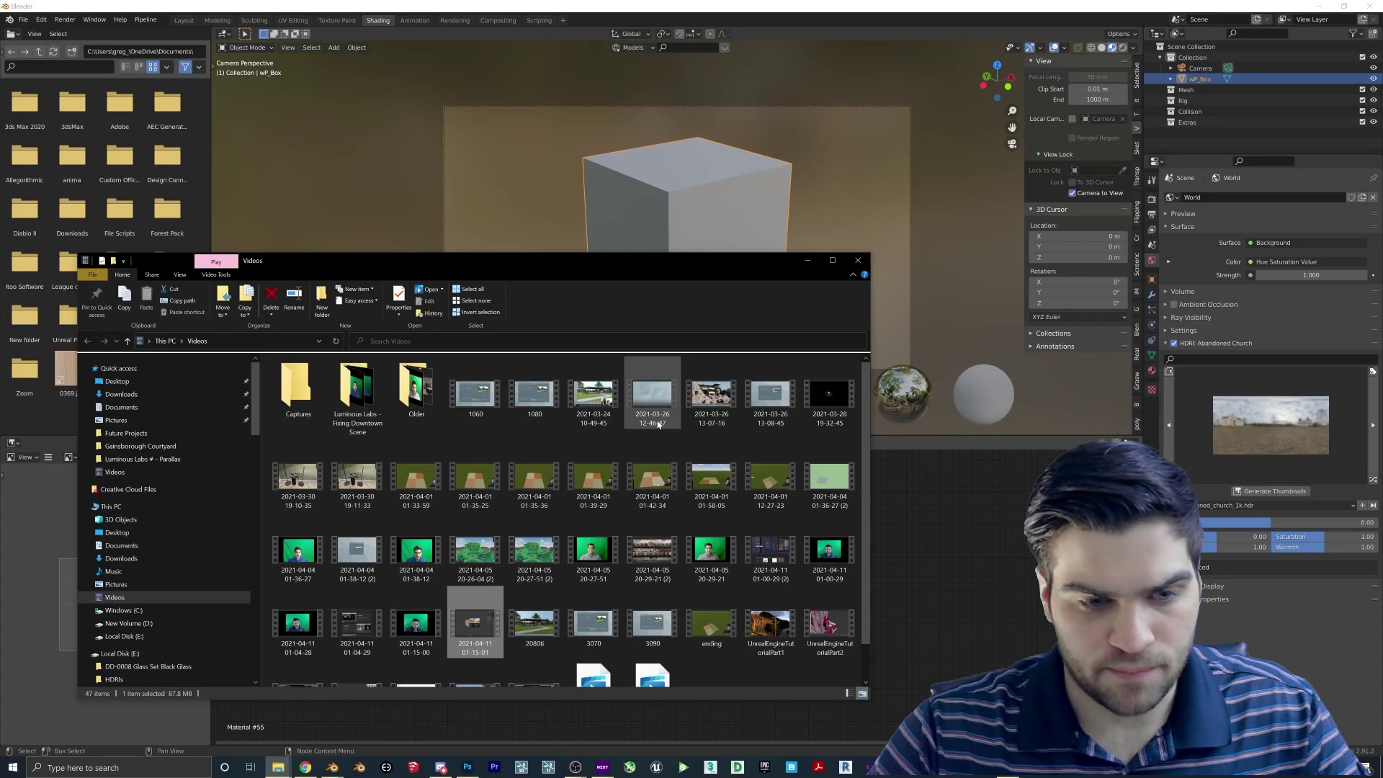
left_click(857, 260)
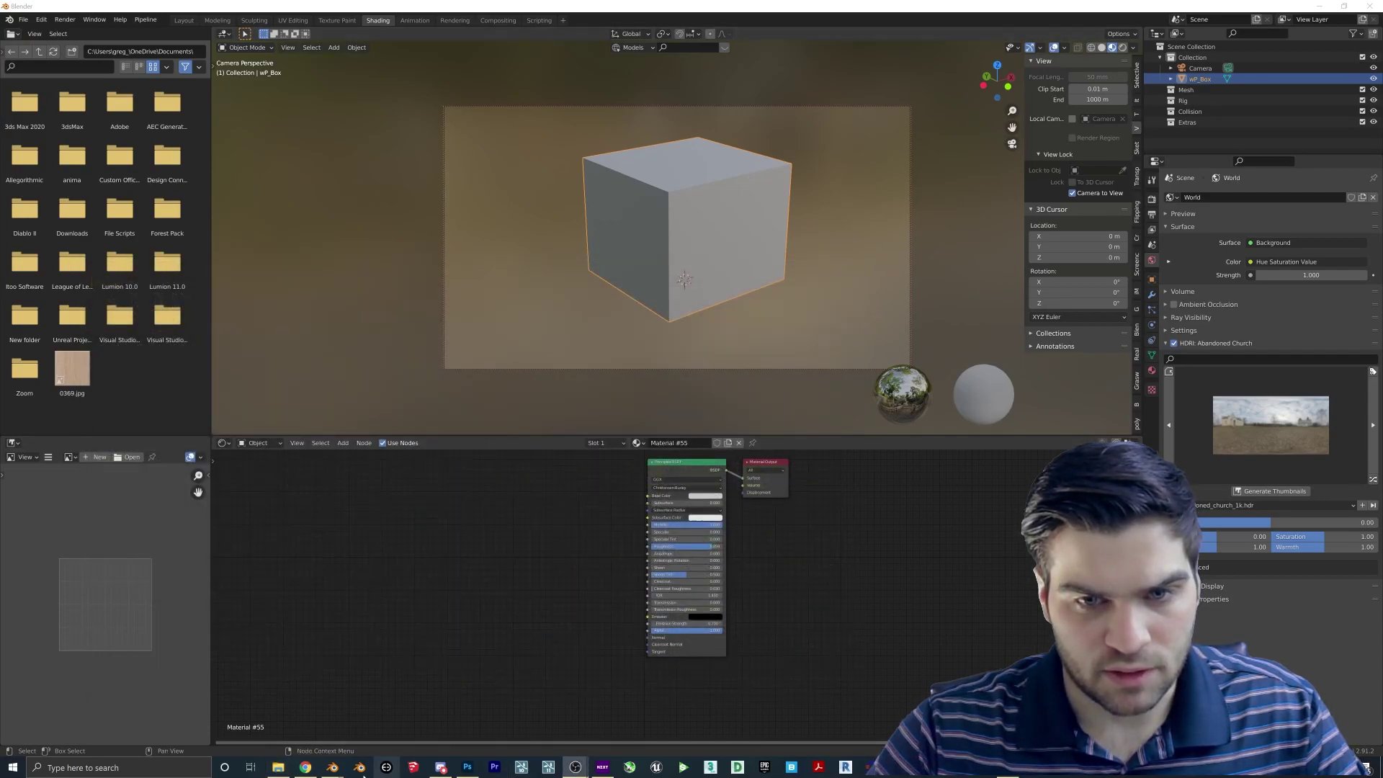
Add the exported wP_Retail_v1_R00_S_night_3k texture from File Explorer to the box's material and feed its color into Base Color.
left_click(278, 768)
left_click_drag(343, 375, 649, 496)
left_click(794, 246)
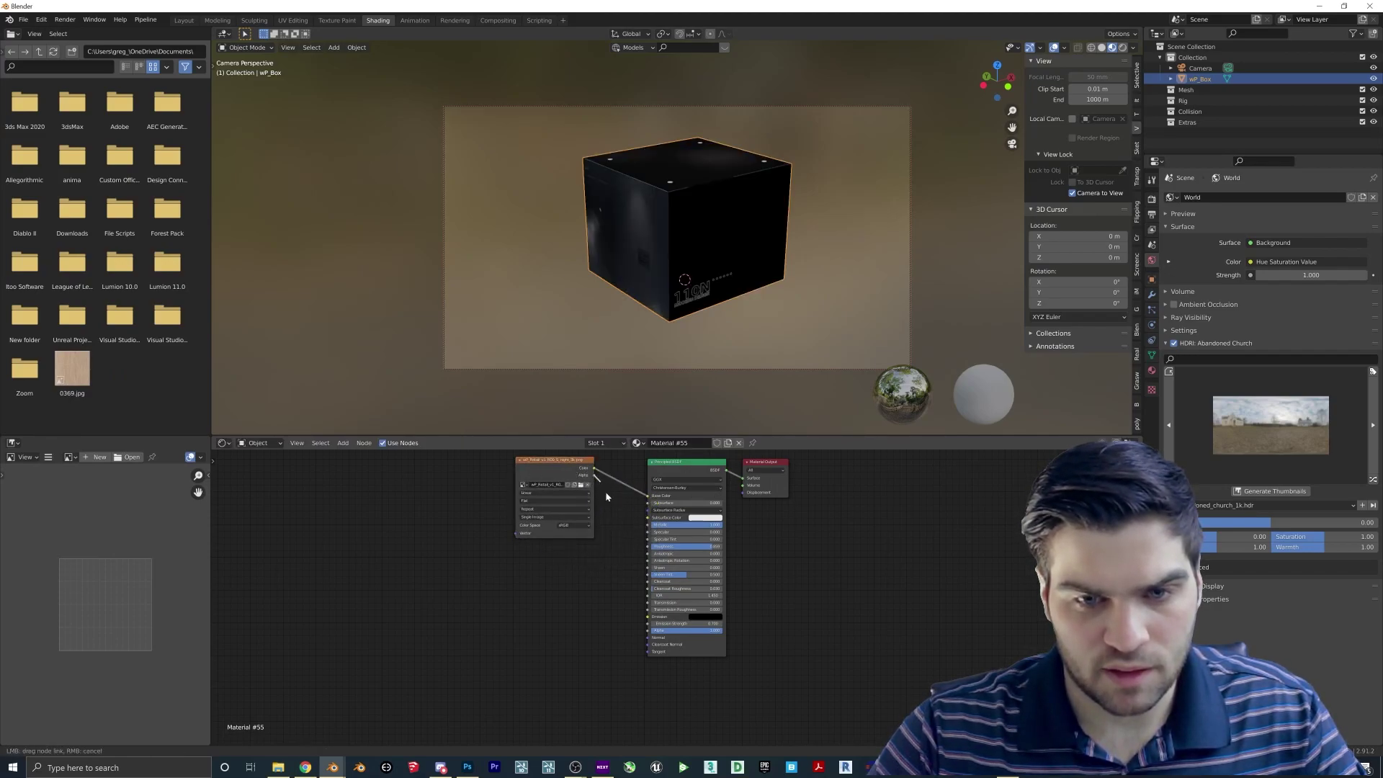
Connect the texture's alpha to the shader's Alpha and its color to Emission, with Emission Strength set to 1.
left_click_drag(642, 636, 648, 630)
left_click_drag(595, 475, 627, 532)
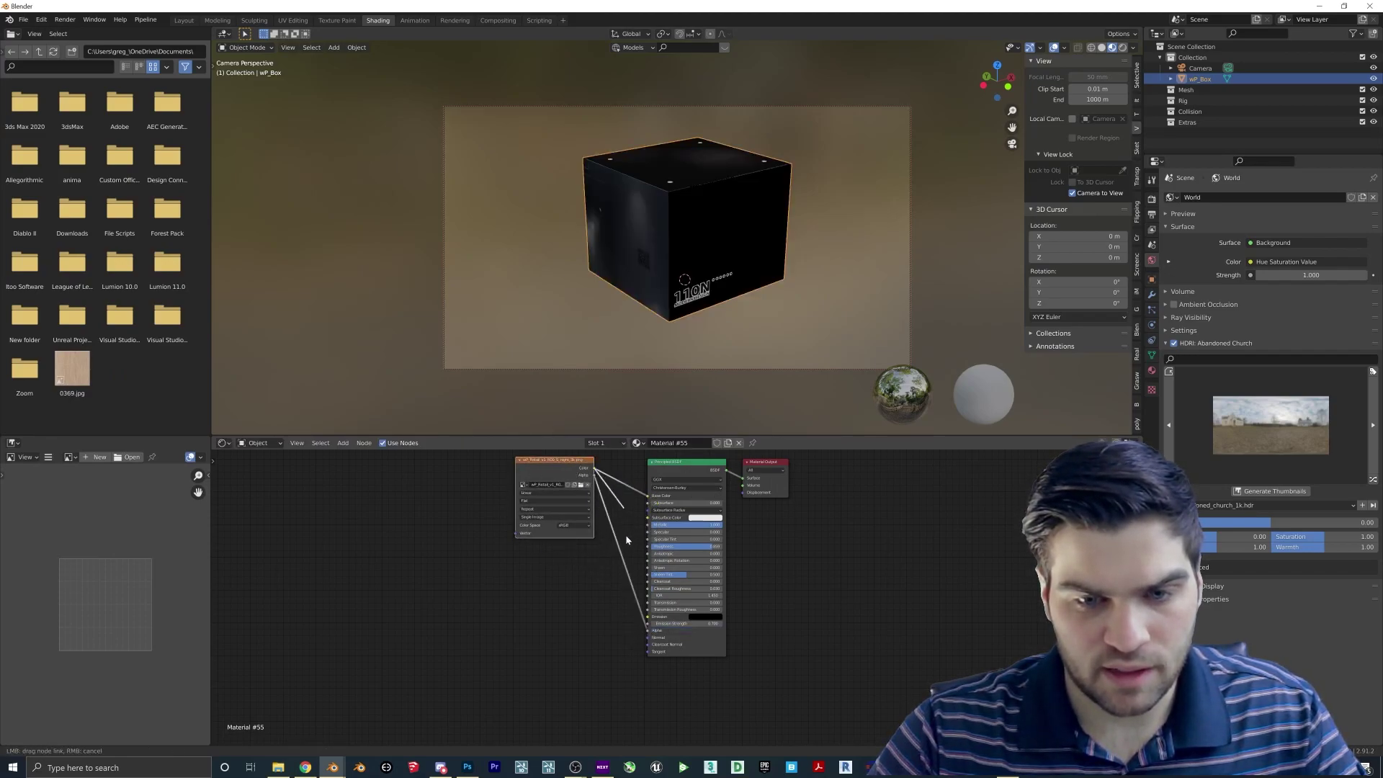
left_click_drag(649, 617, 648, 616)
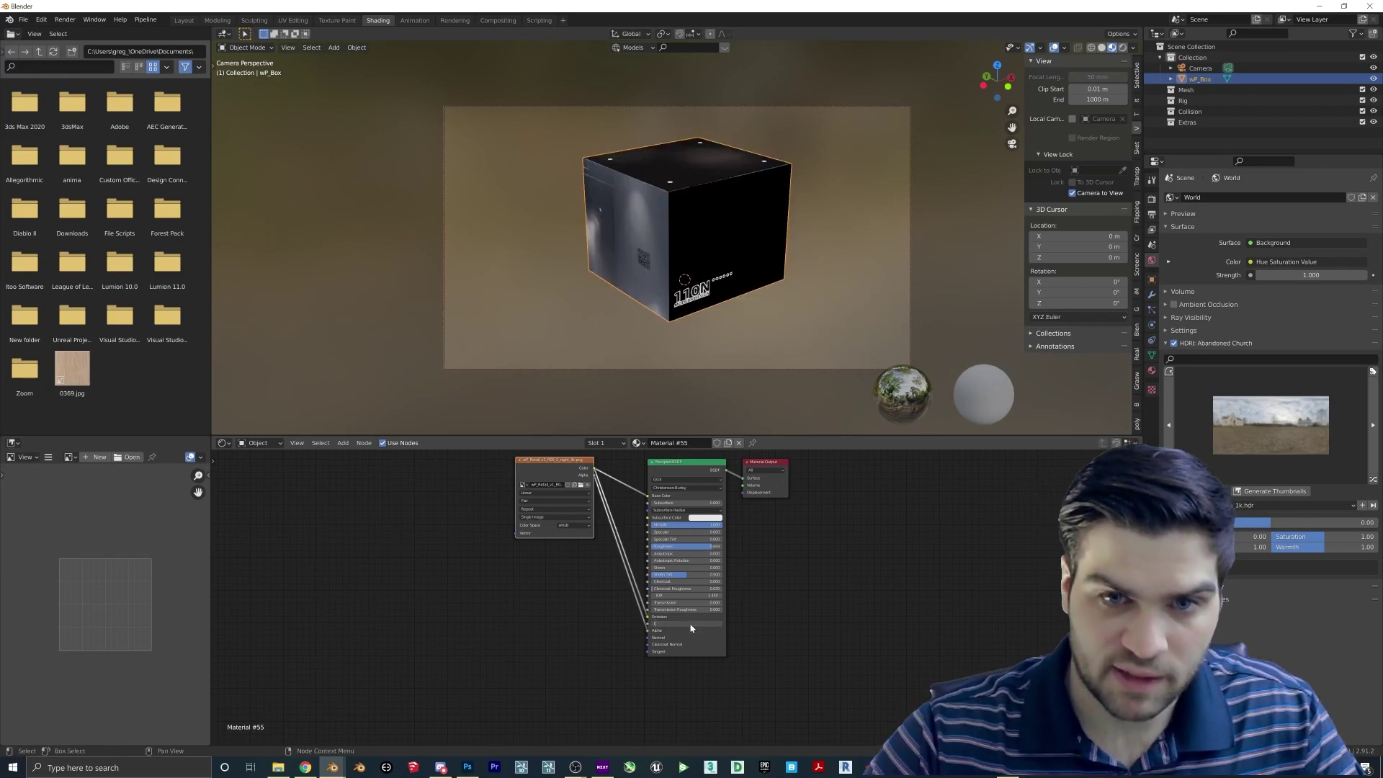
Check the Cycles render device settings in the system preferences.
middle_click_drag(751, 265, 749, 275)
left_click(41, 20)
left_click(43, 173)
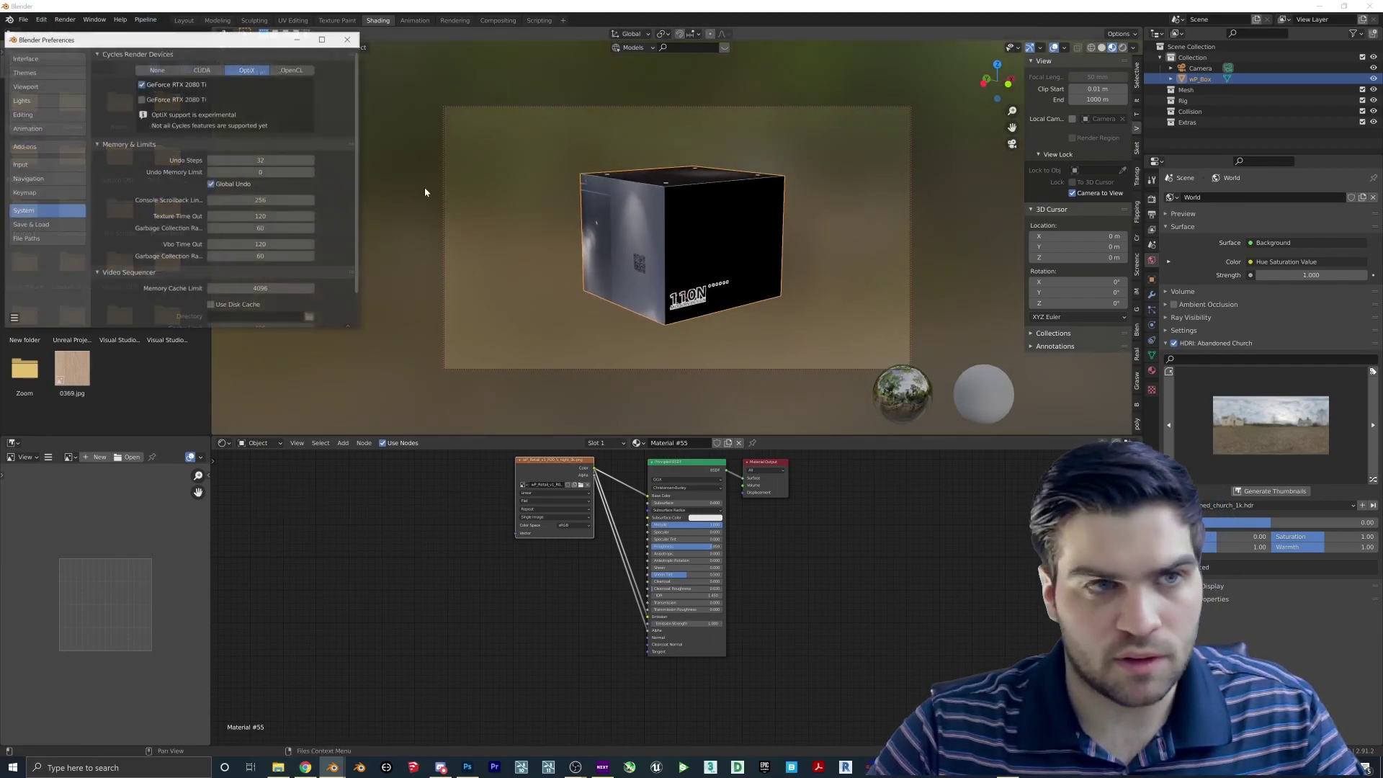
left_click(348, 39)
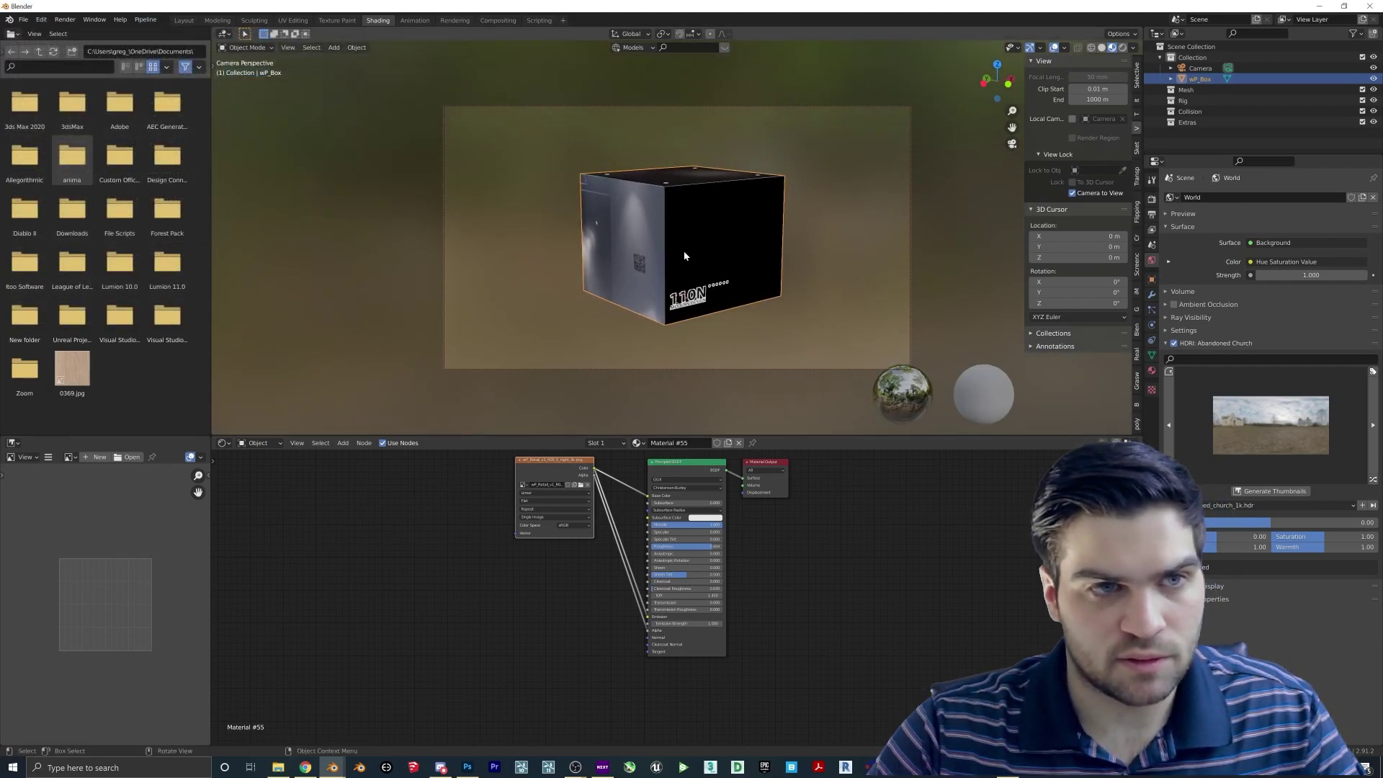
Aim the camera at the front of the box, render the image, and close the render after viewing it.
middle_click_drag(684, 251, 663, 249)
key("F12")
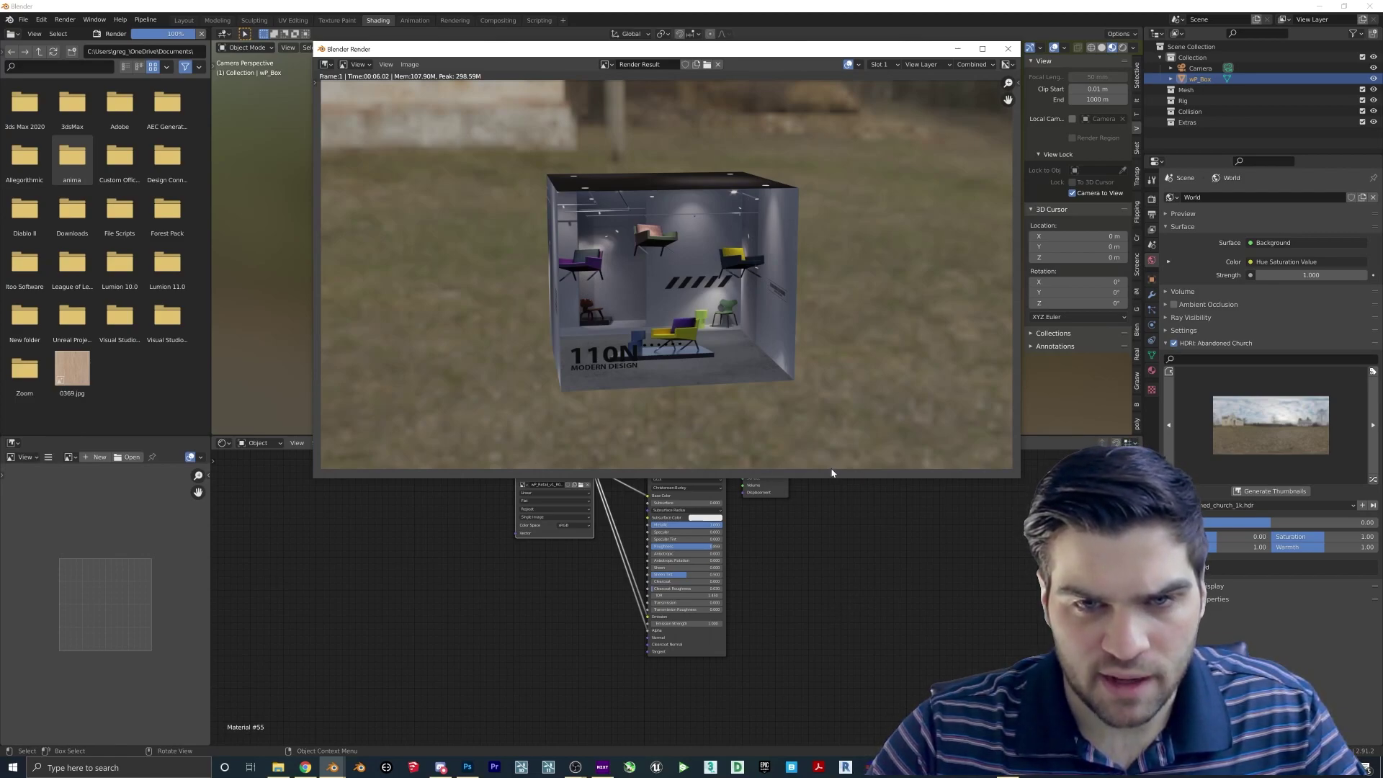
left_click(1009, 49)
Render the box again from a different side angle, close the render, and turn the camera back toward the front.
middle_click_drag(824, 259, 767, 254)
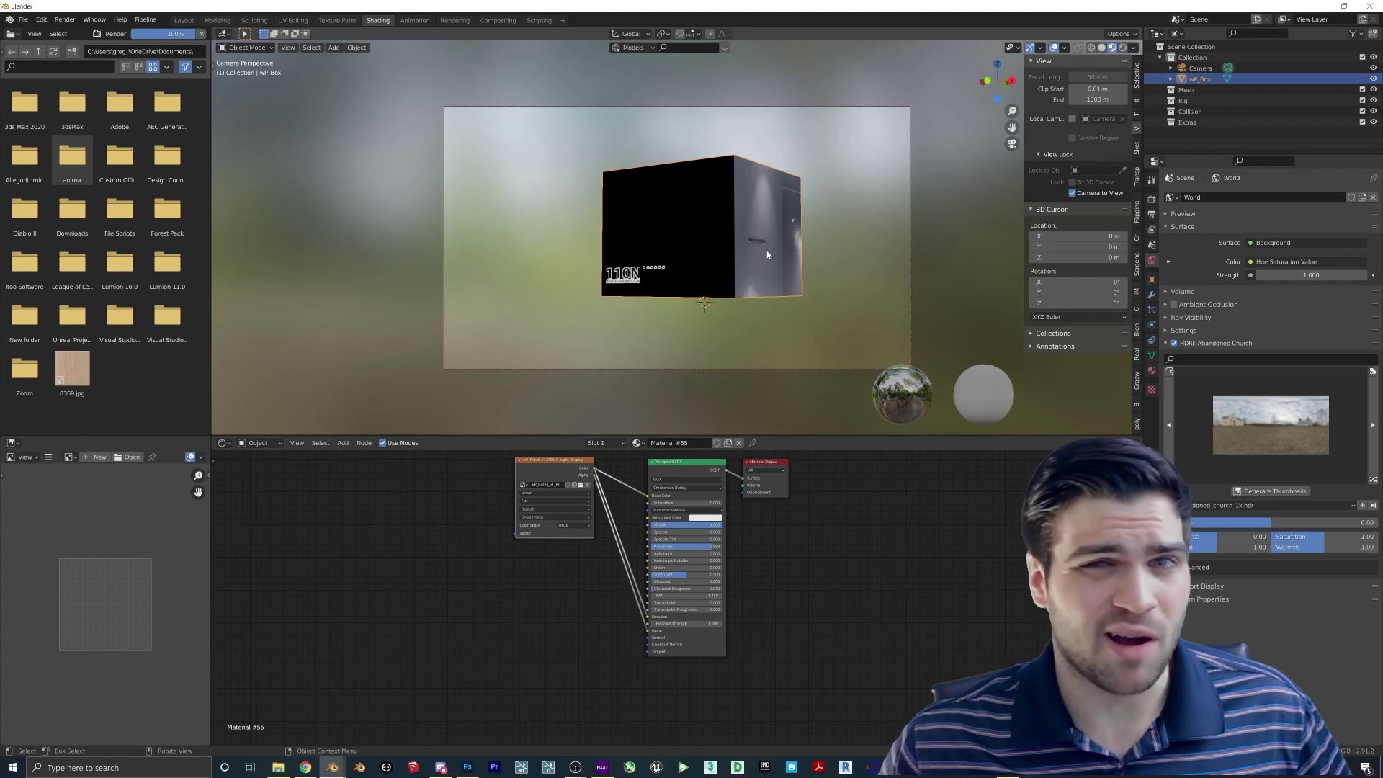
key("F12")
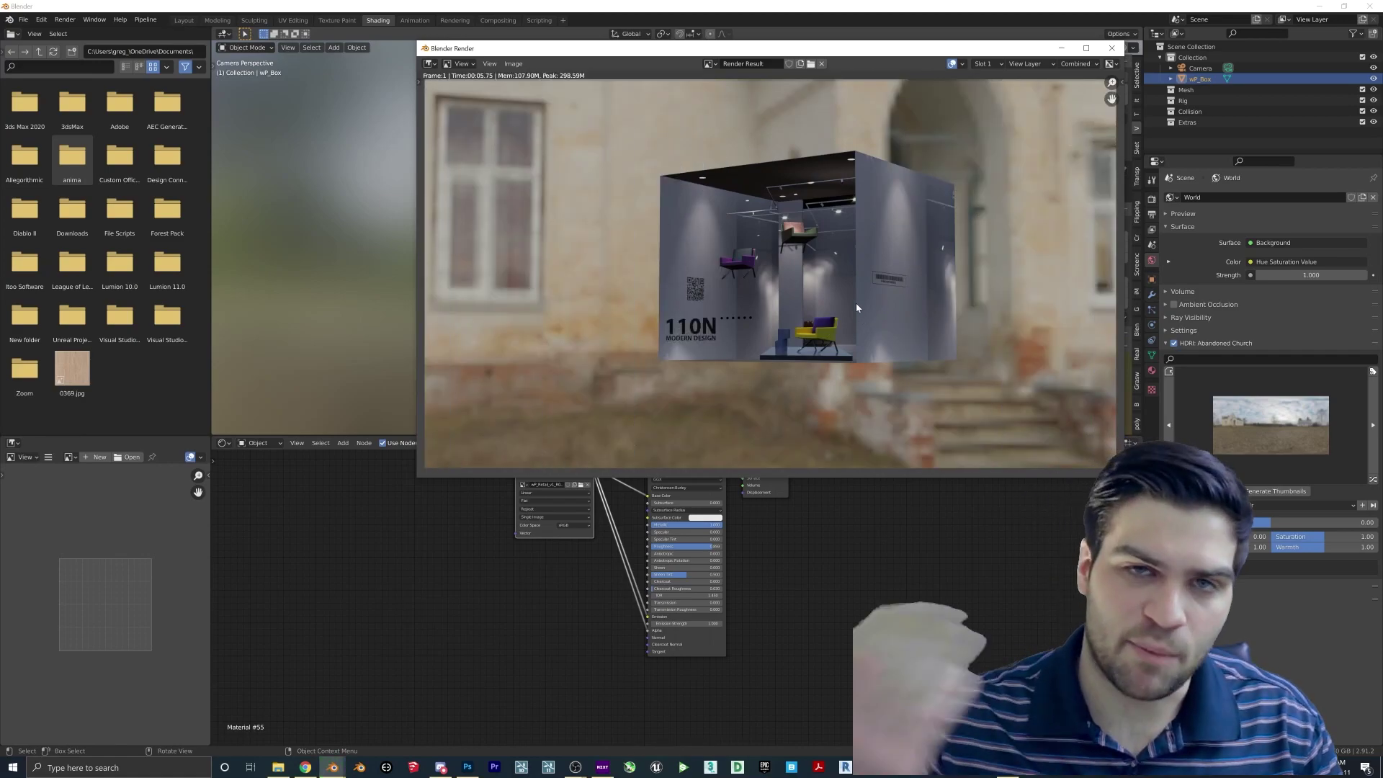
left_click(1119, 48)
middle_click_drag(716, 219, 774, 222)
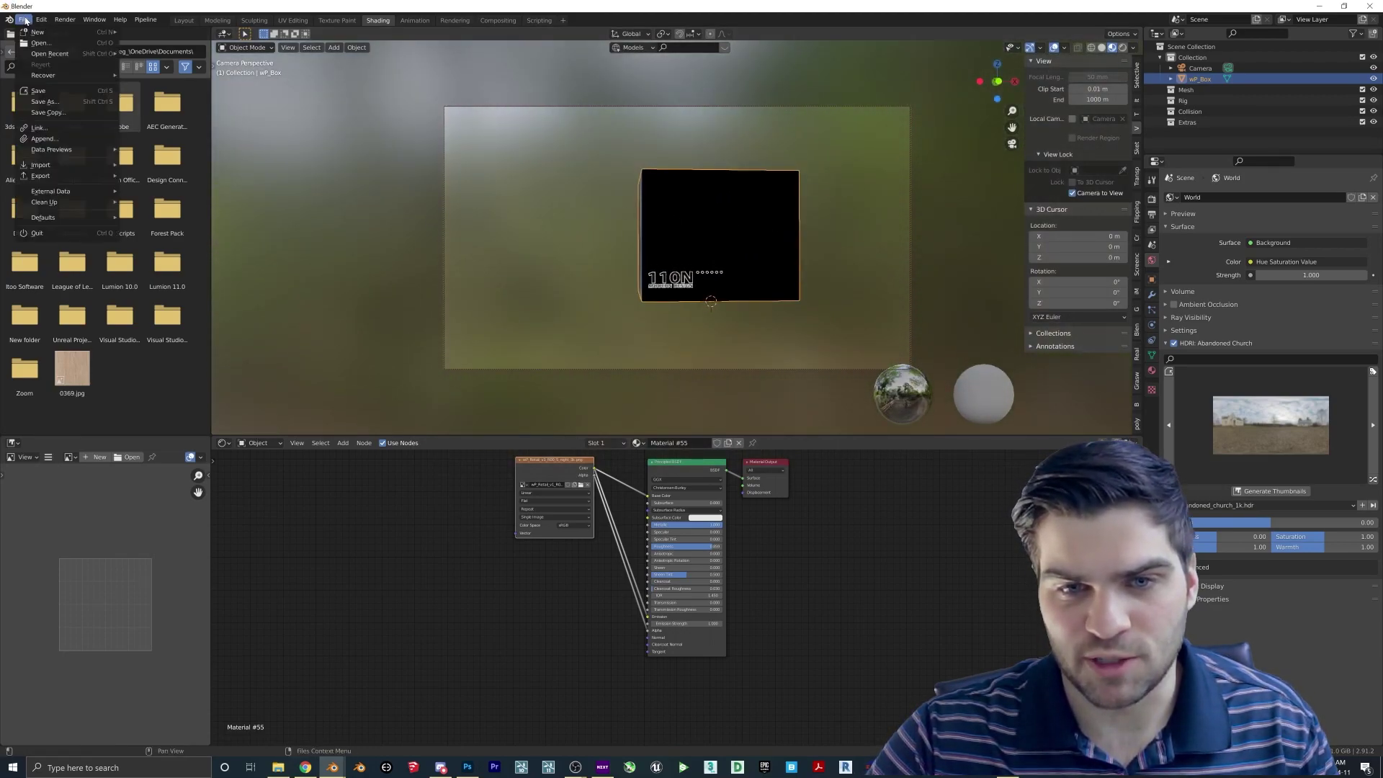
Look through the retail and rooms EXR textures in the wP_Free_Scene 3K folder, then close the folder window.
left_click(901, 269)
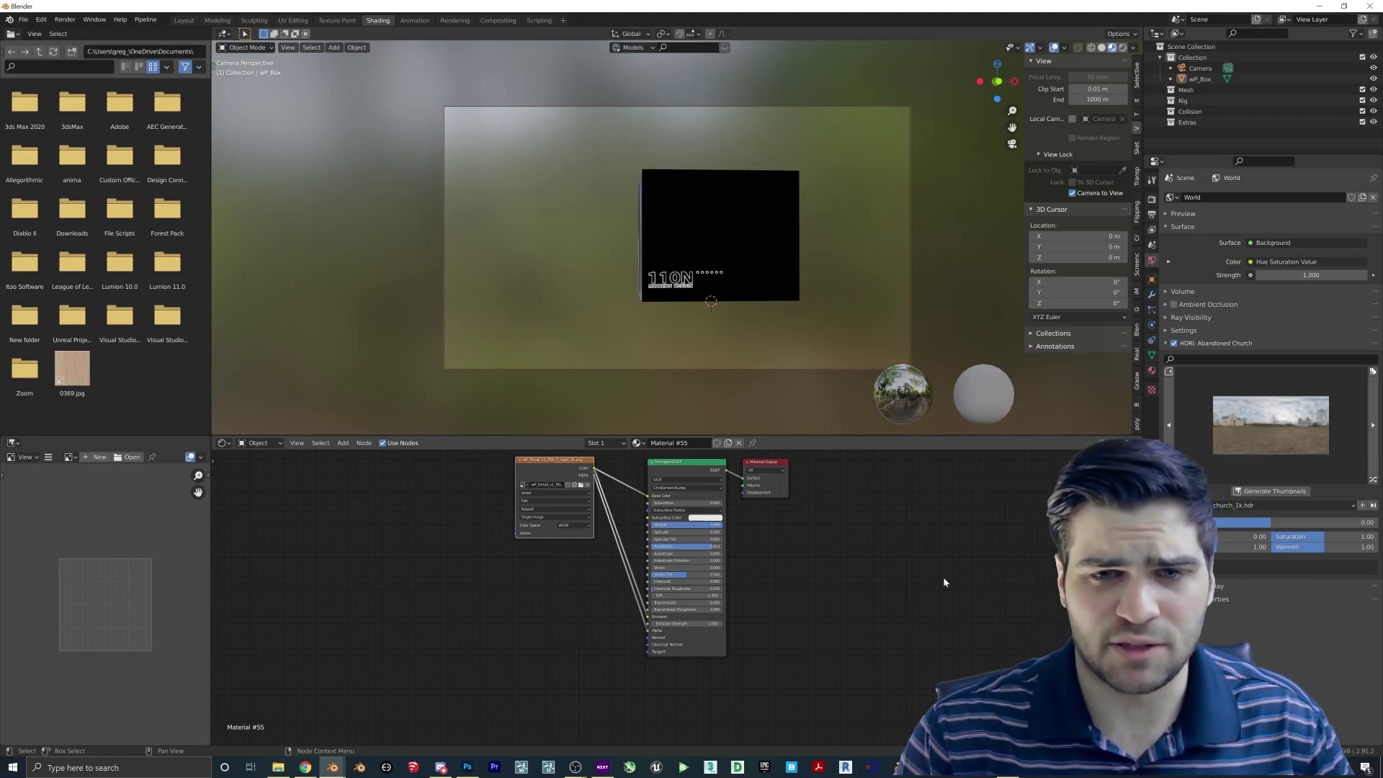
left_click(278, 767)
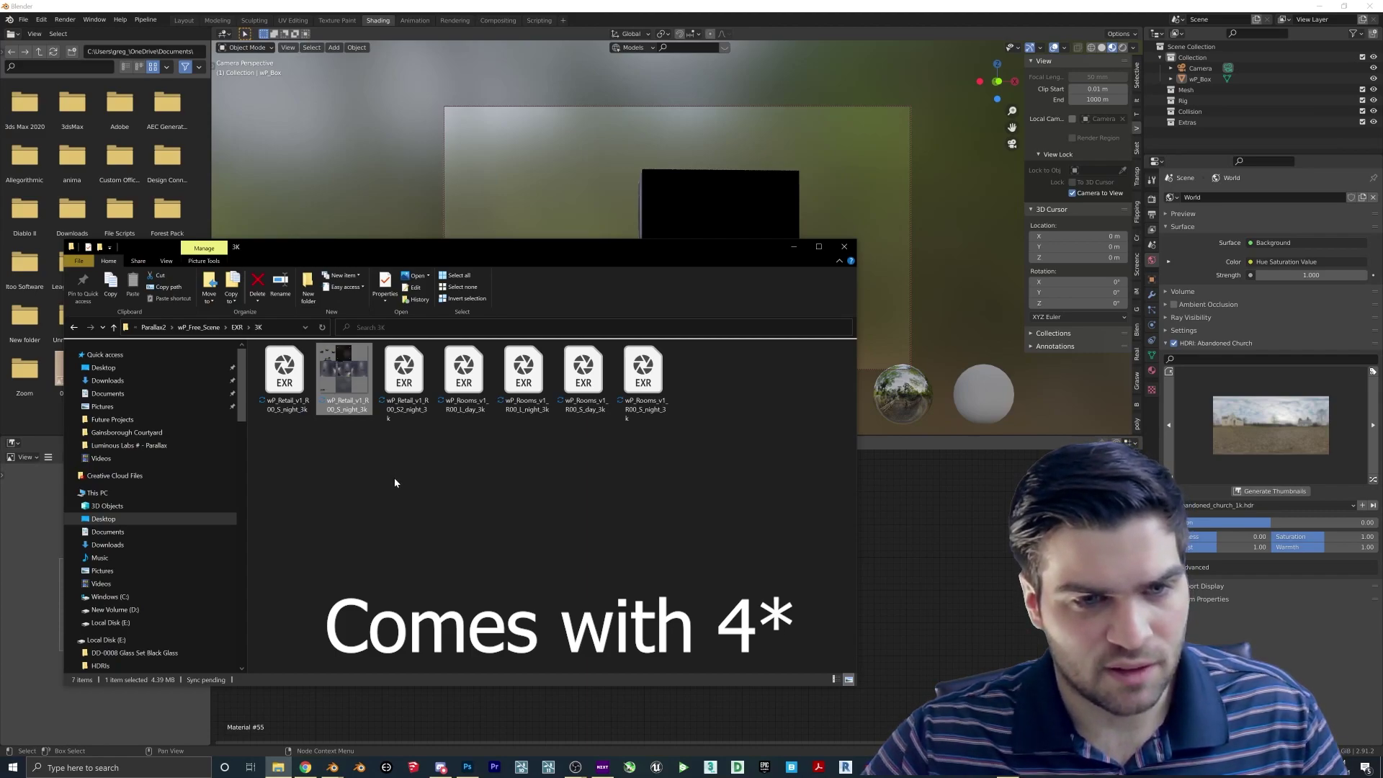
left_click(645, 374)
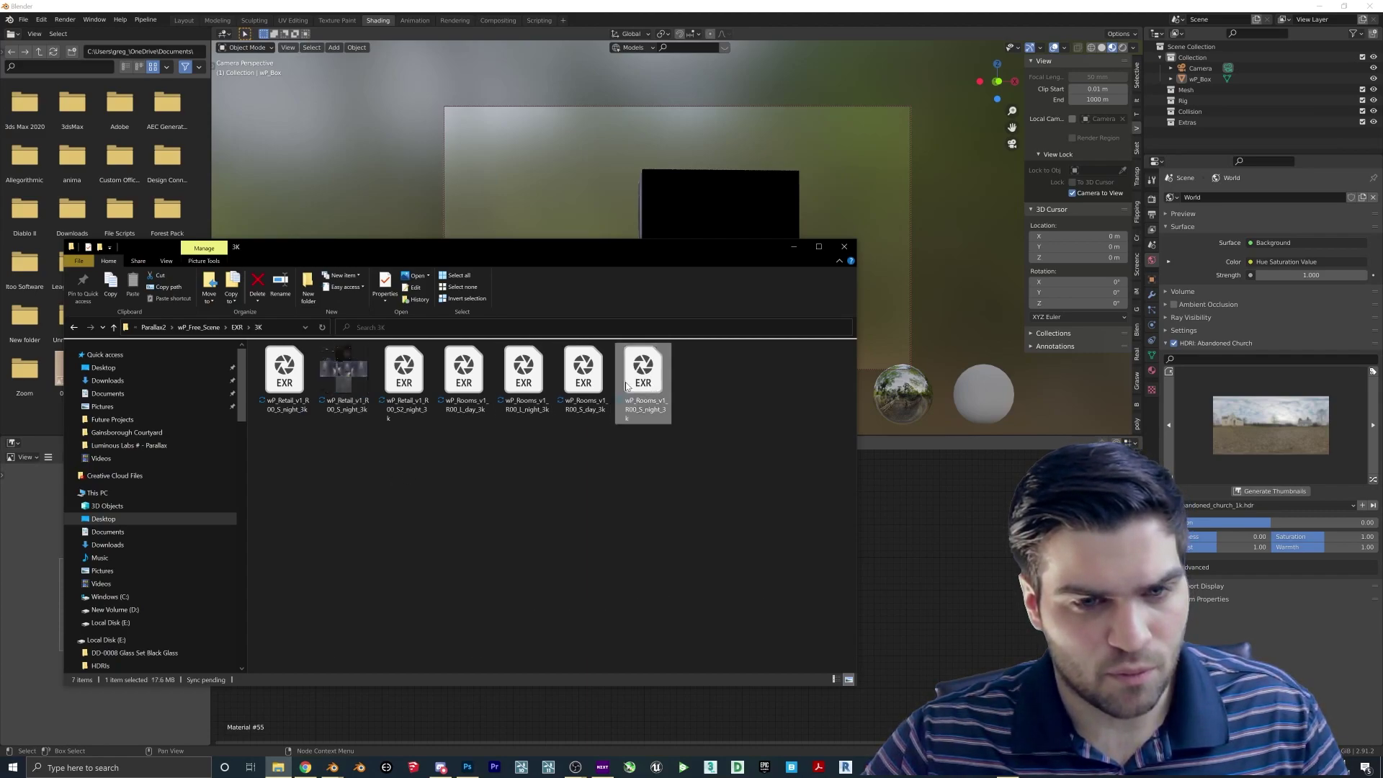
left_click(585, 380)
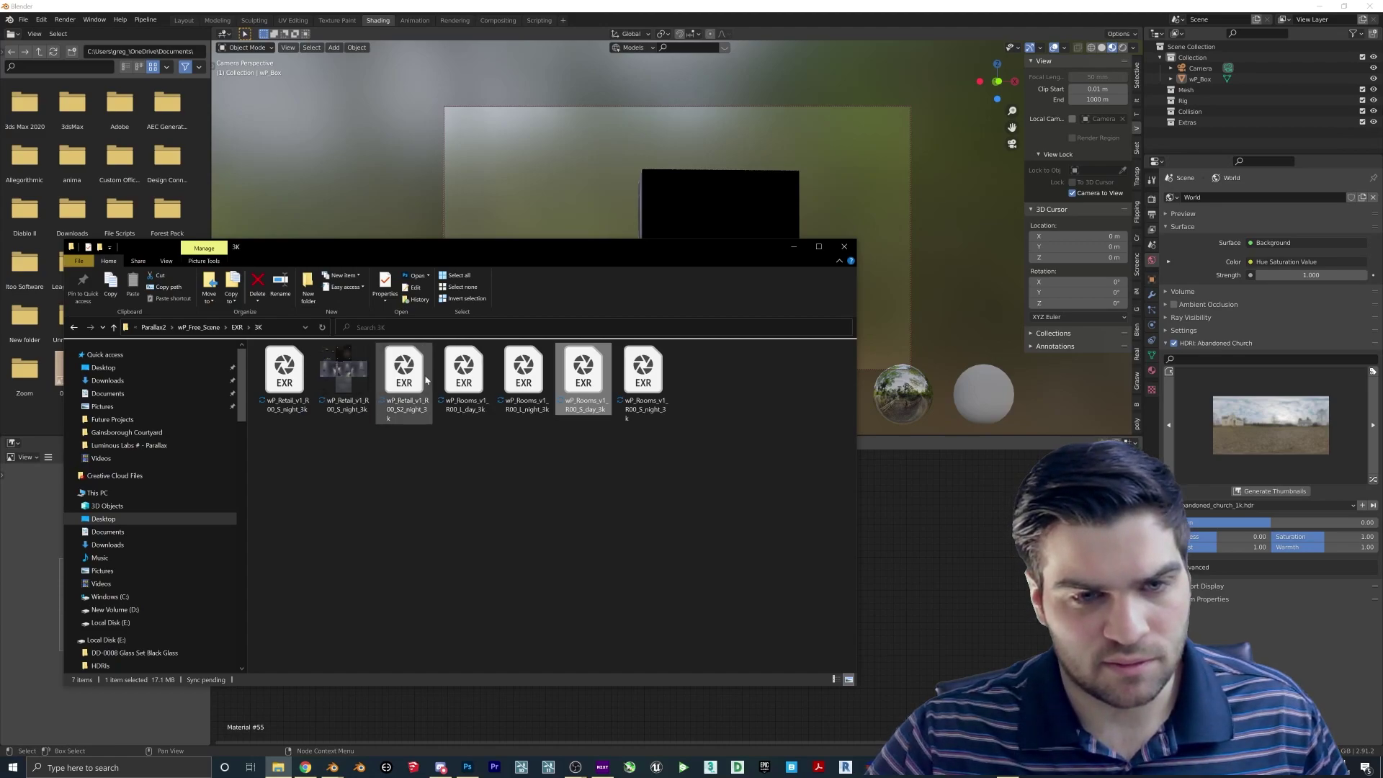
left_click(844, 246)
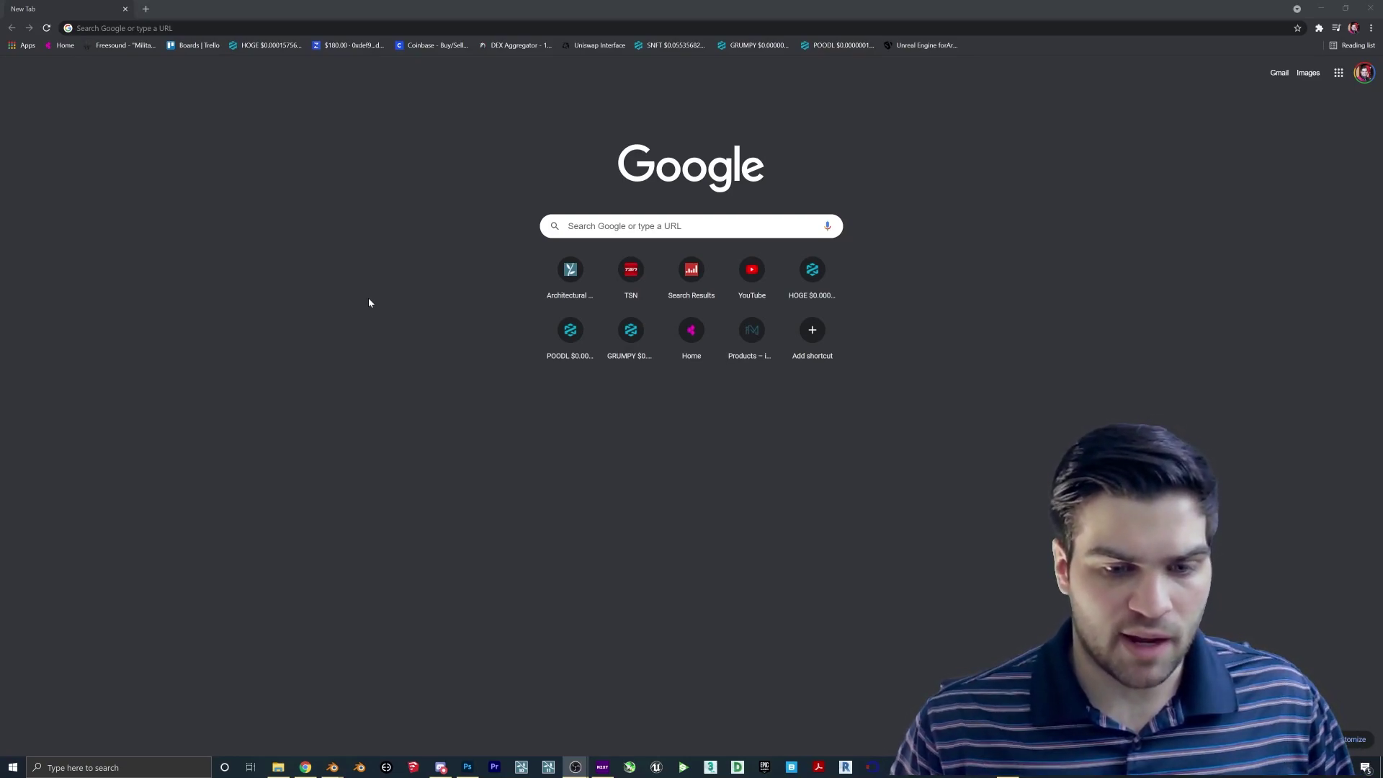
Search the web for Photopea in the browser and open the online photo editor.
left_click(240, 28)
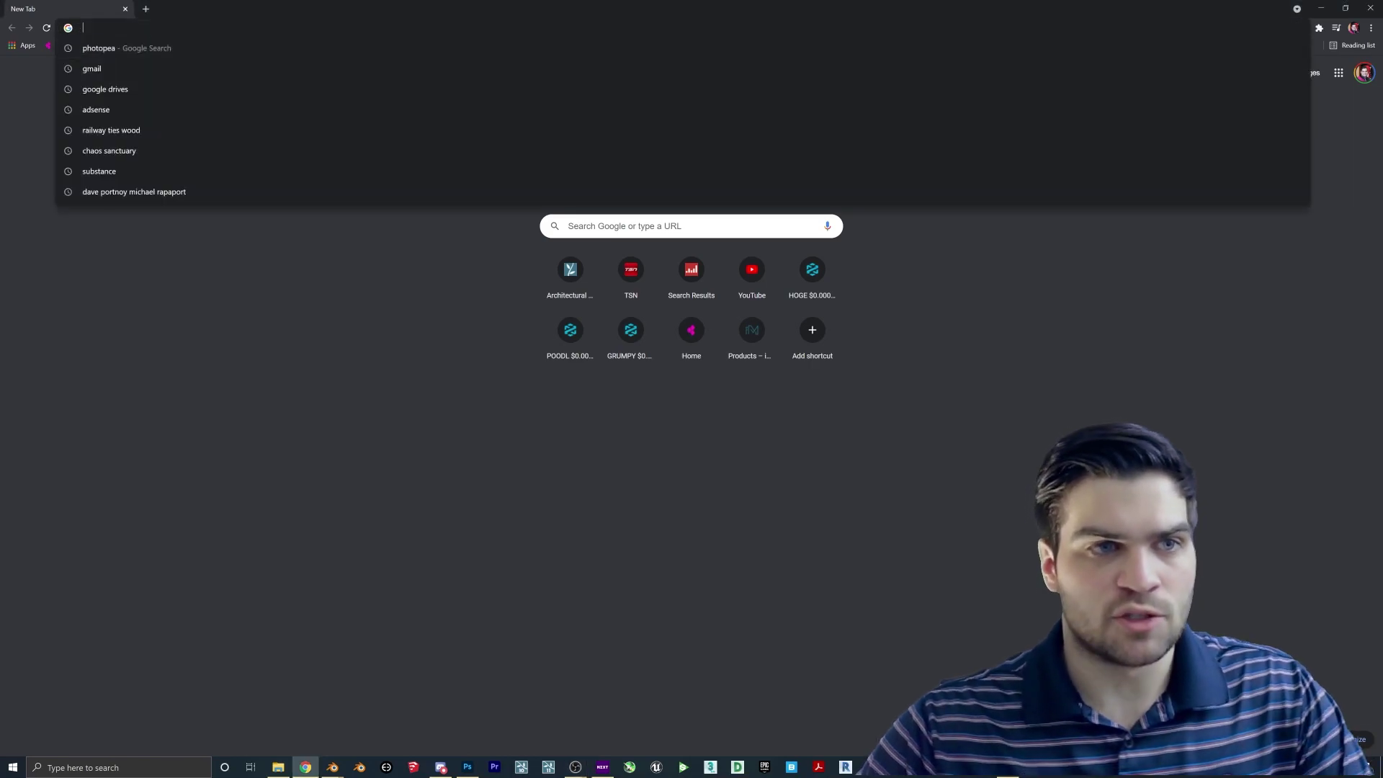
type("photo")
key("Return")
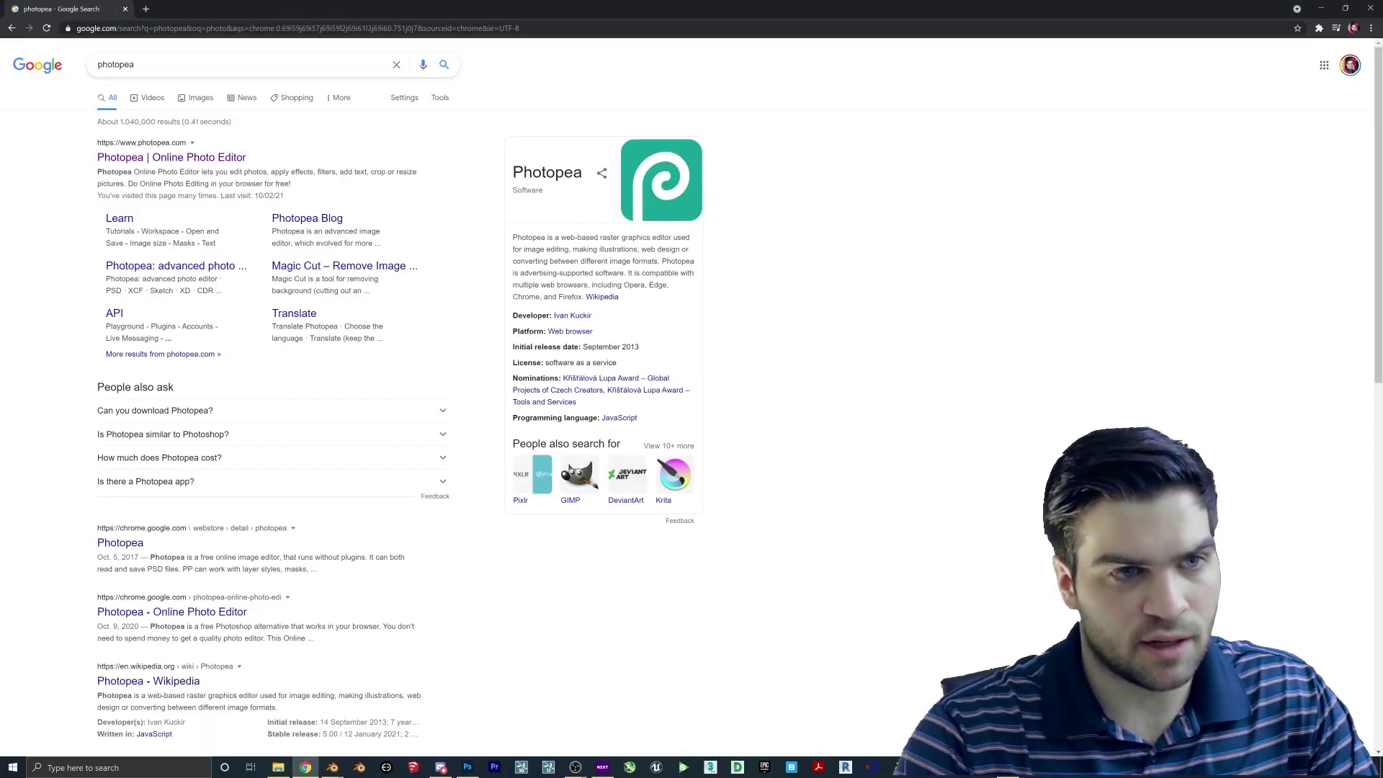
left_click(130, 157)
Load the wP_Retail_v1_R00_S_night_3k EXR from the 3K folder into Photopea and put the folder window away.
left_click(274, 767)
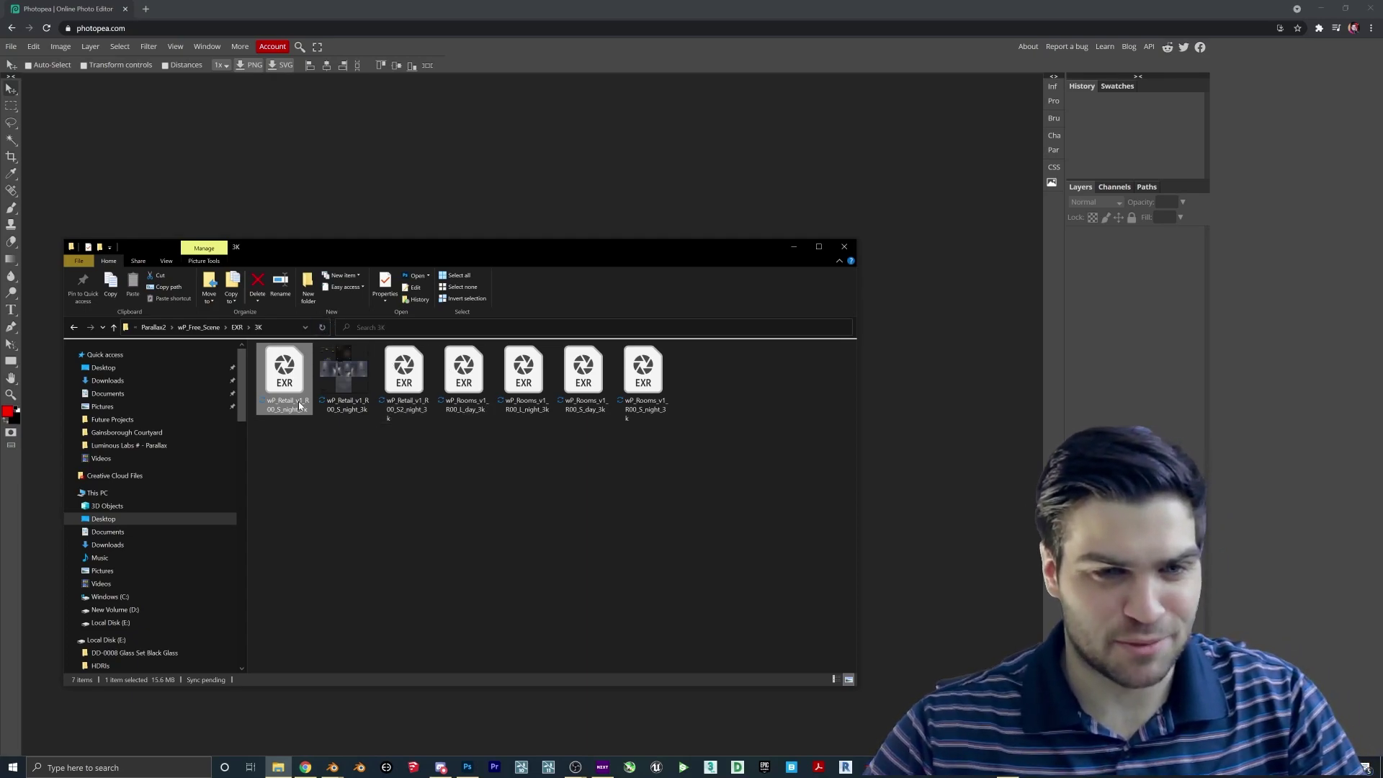
left_click_drag(444, 255, 872, 273)
left_click_drag(712, 396, 426, 405)
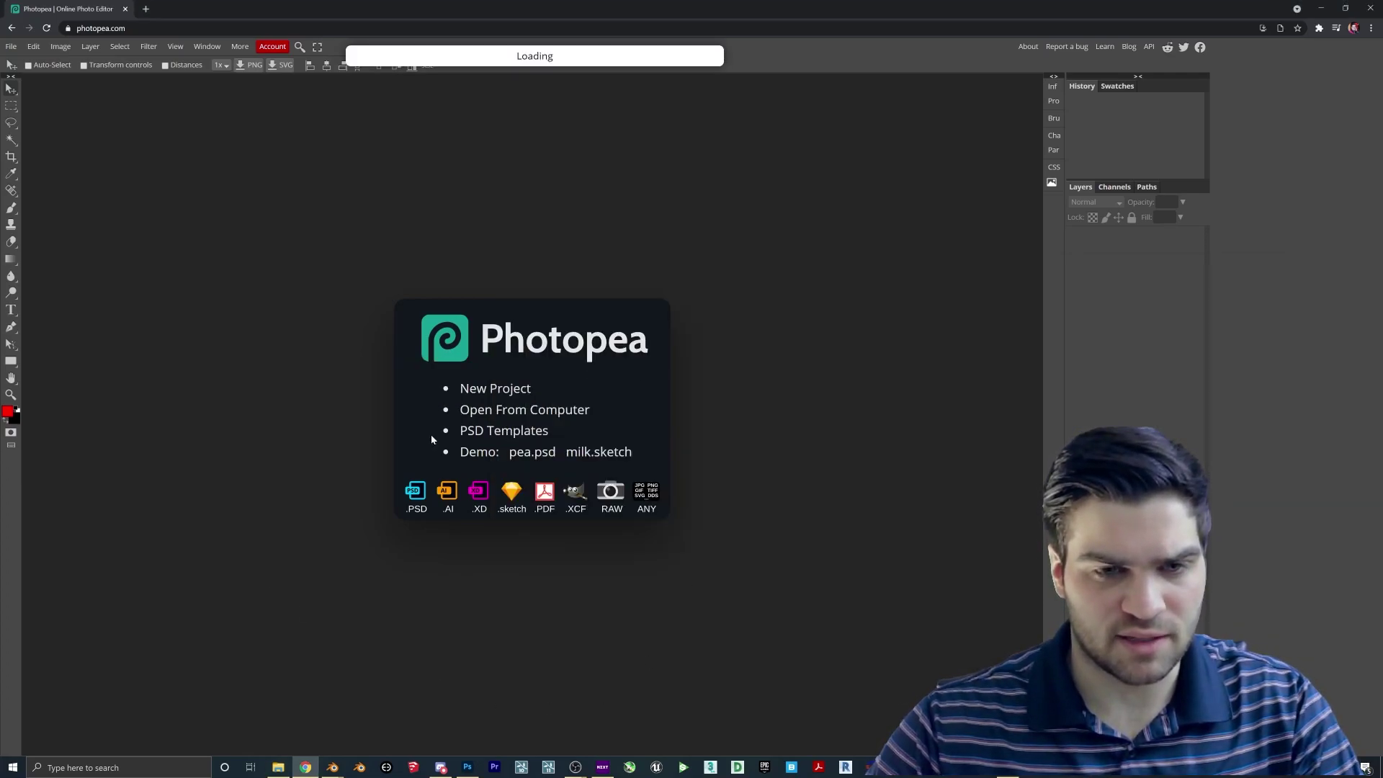
left_click(275, 768)
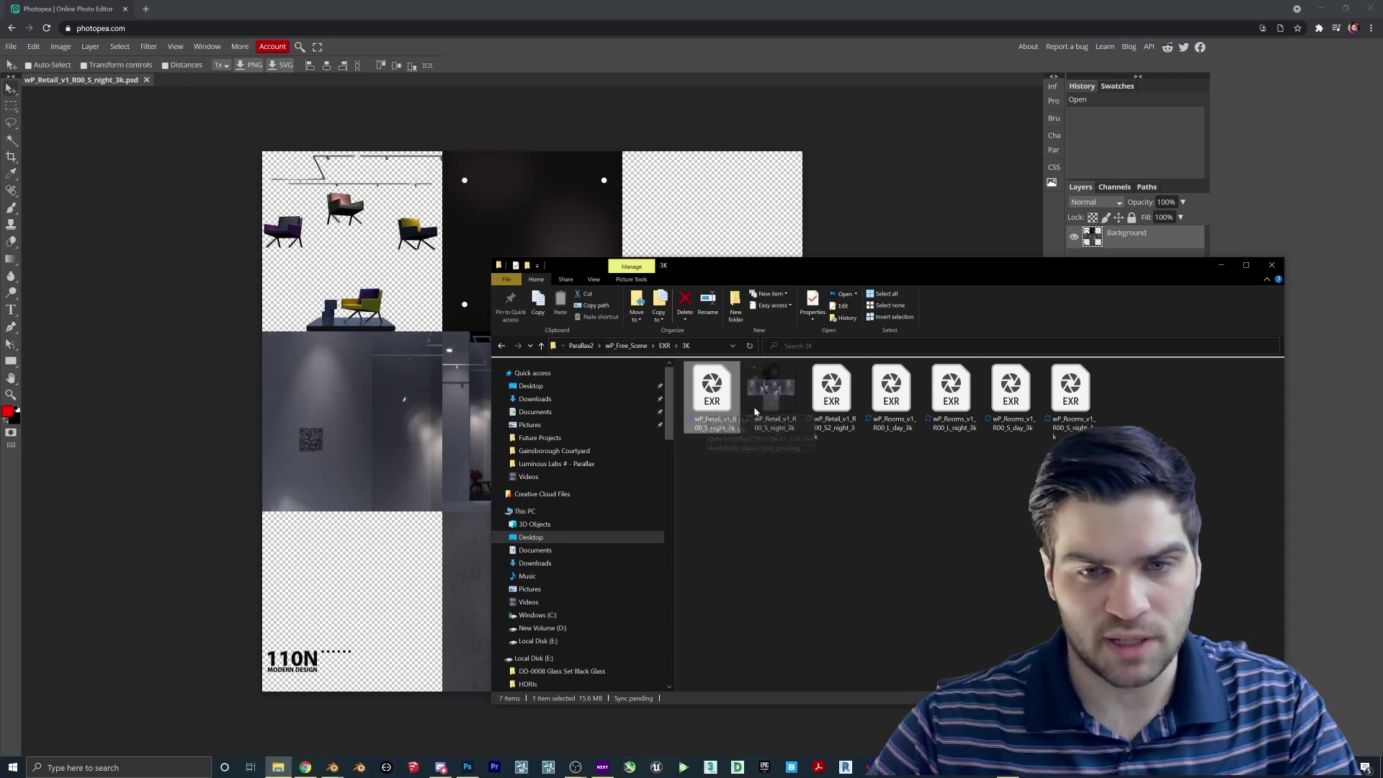
left_click(1223, 264)
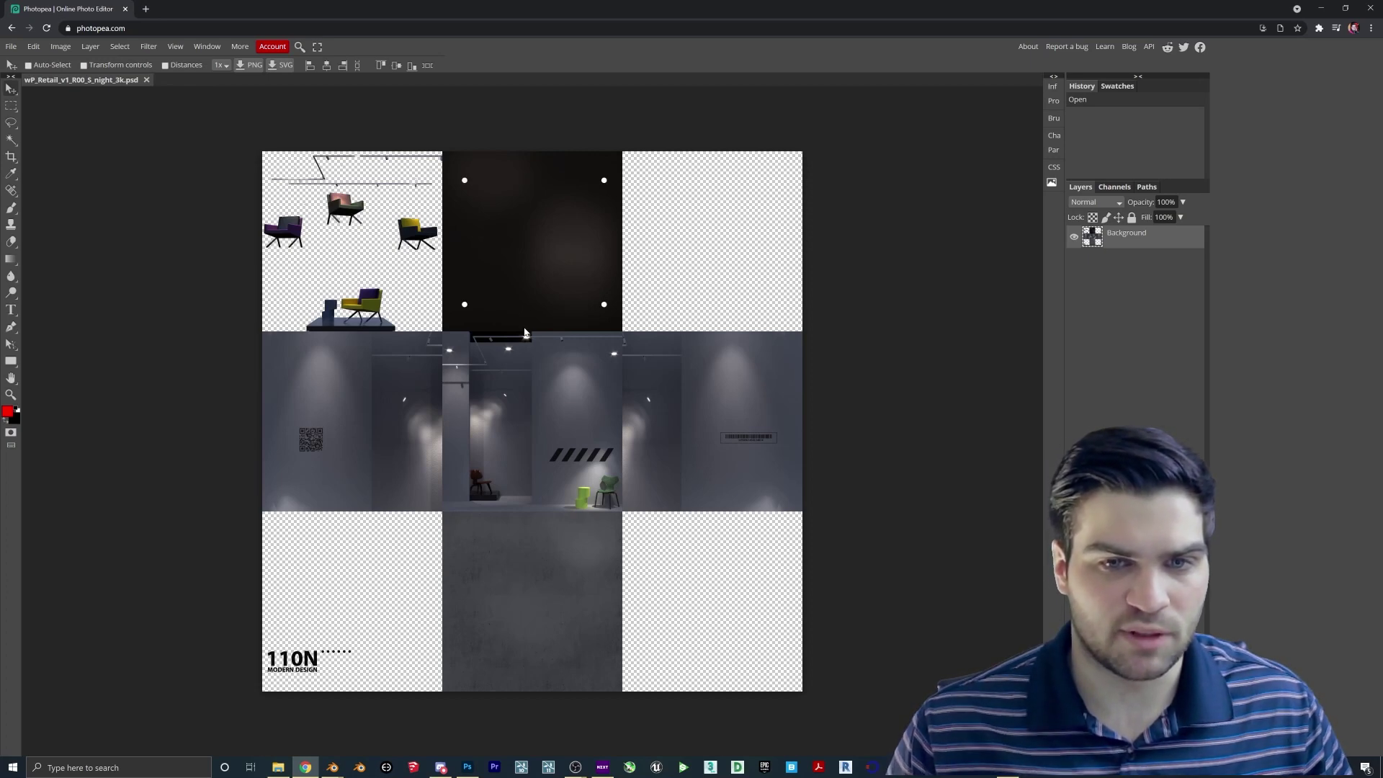
Export the opened texture as a PNG at 3000 x 3000 px and 100% quality.
left_click(11, 46)
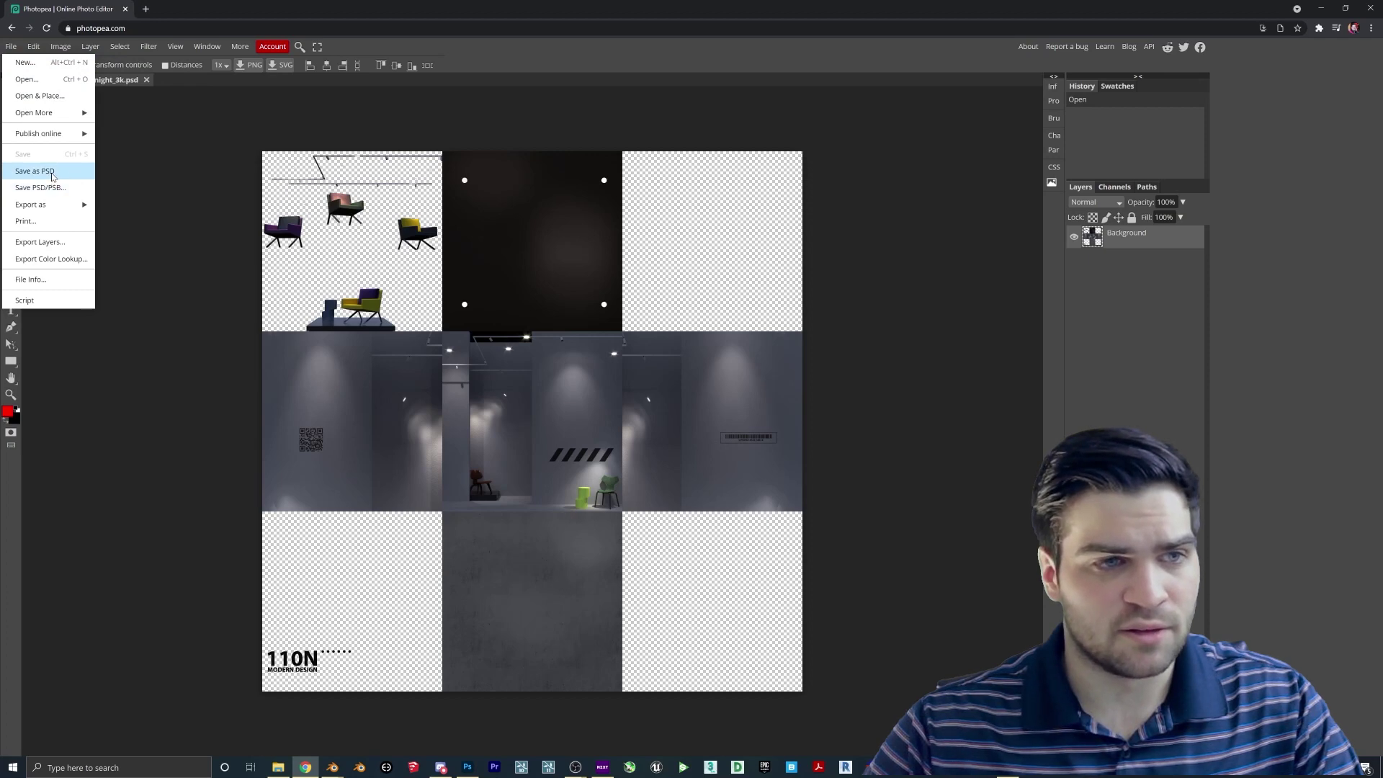
mouse_move(52, 206)
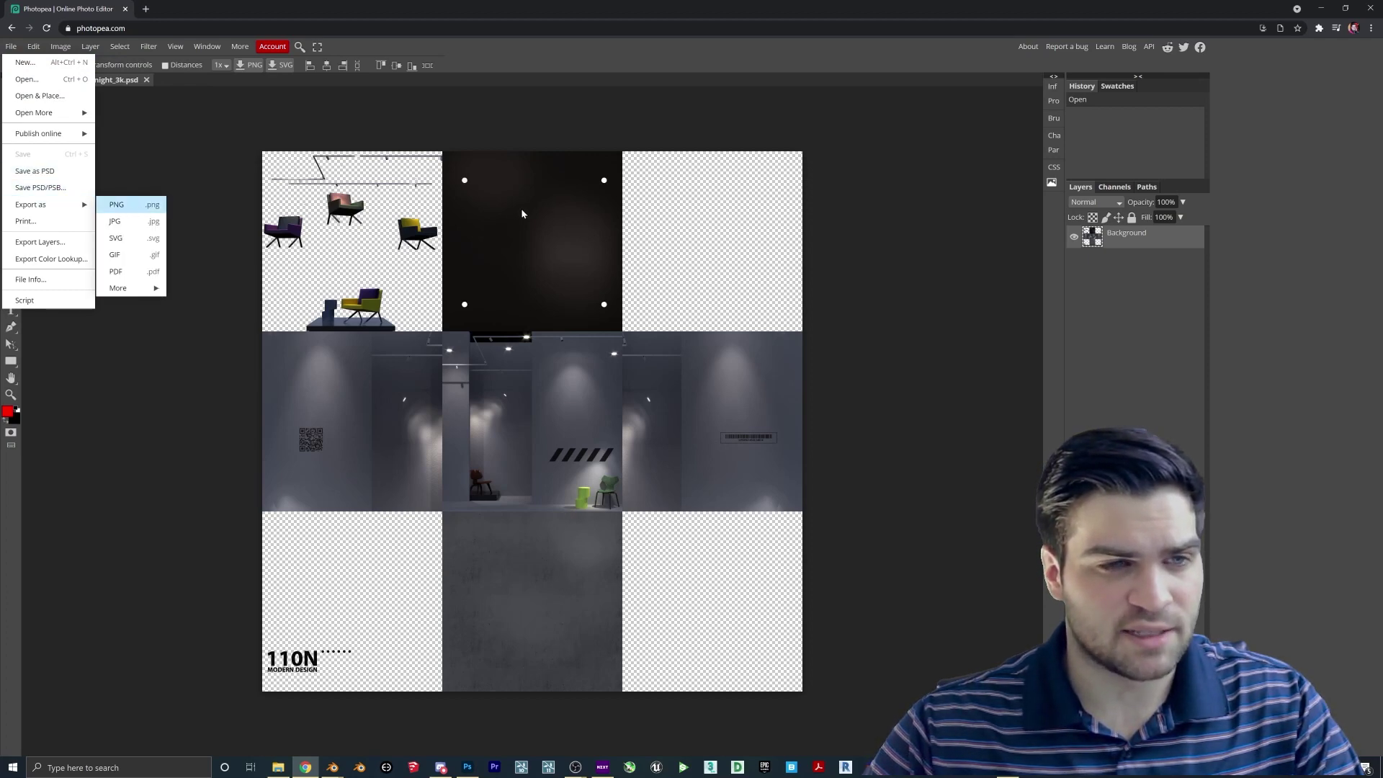
left_click(118, 206)
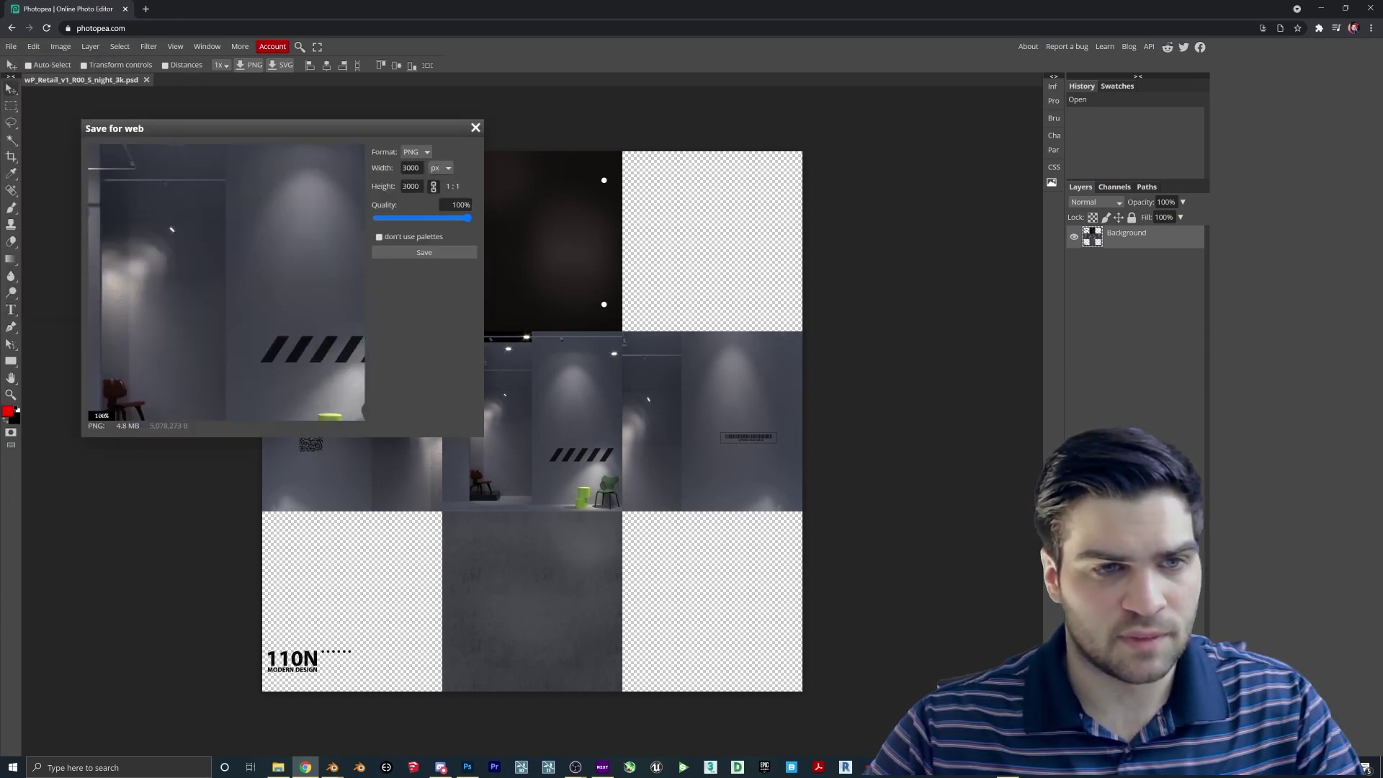
left_click(418, 252)
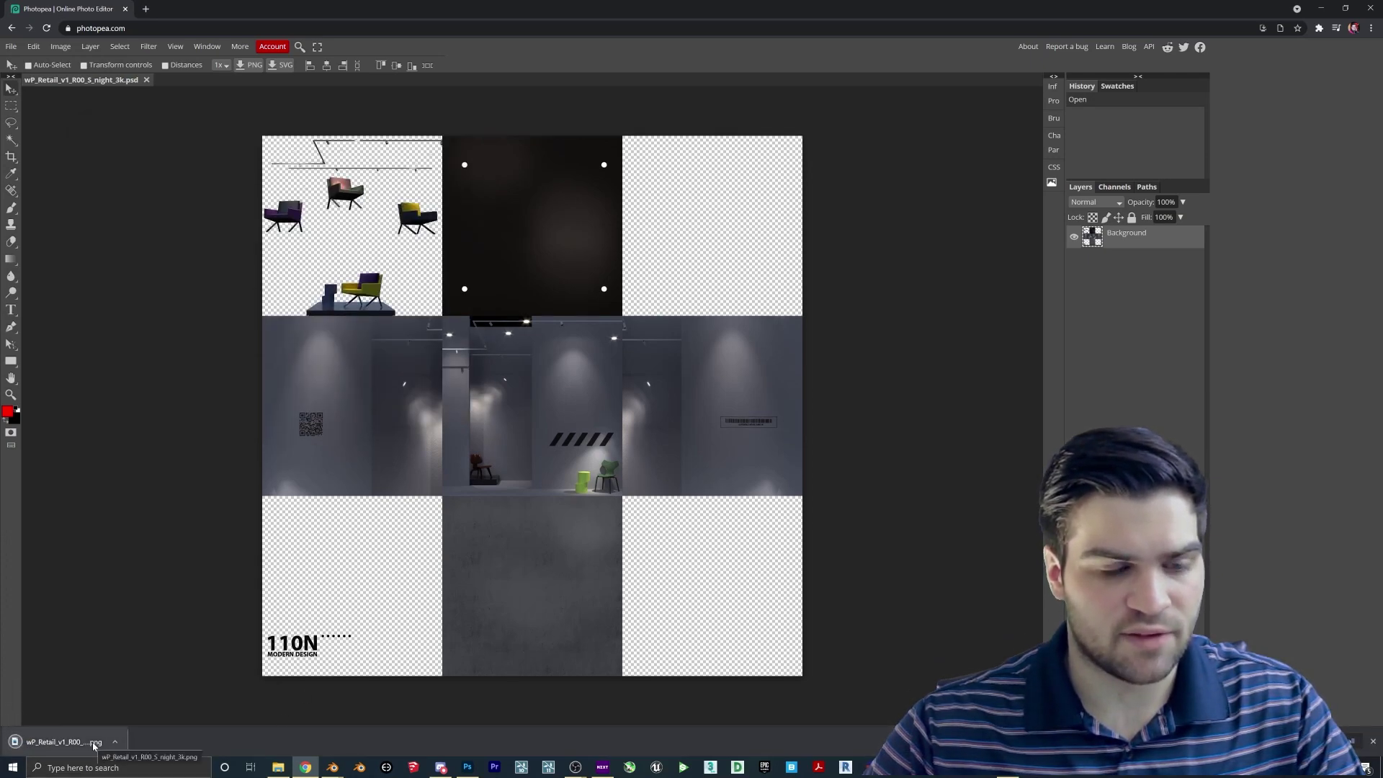
Switch to Blender and replace the material's image texture node with the exported PNG from the Downloads folder.
mouse_move(328, 757)
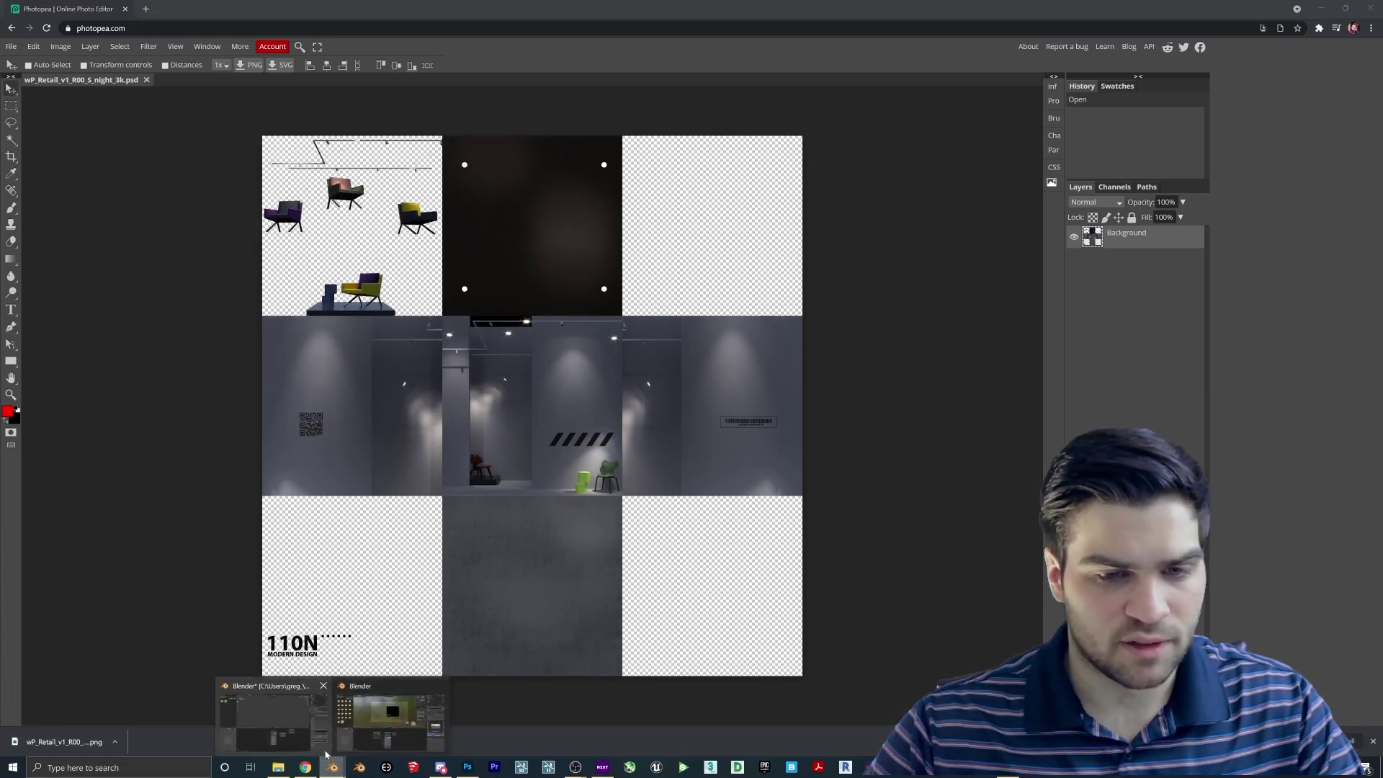
left_click(389, 716)
left_click(512, 512)
key("Delete")
left_click(277, 767)
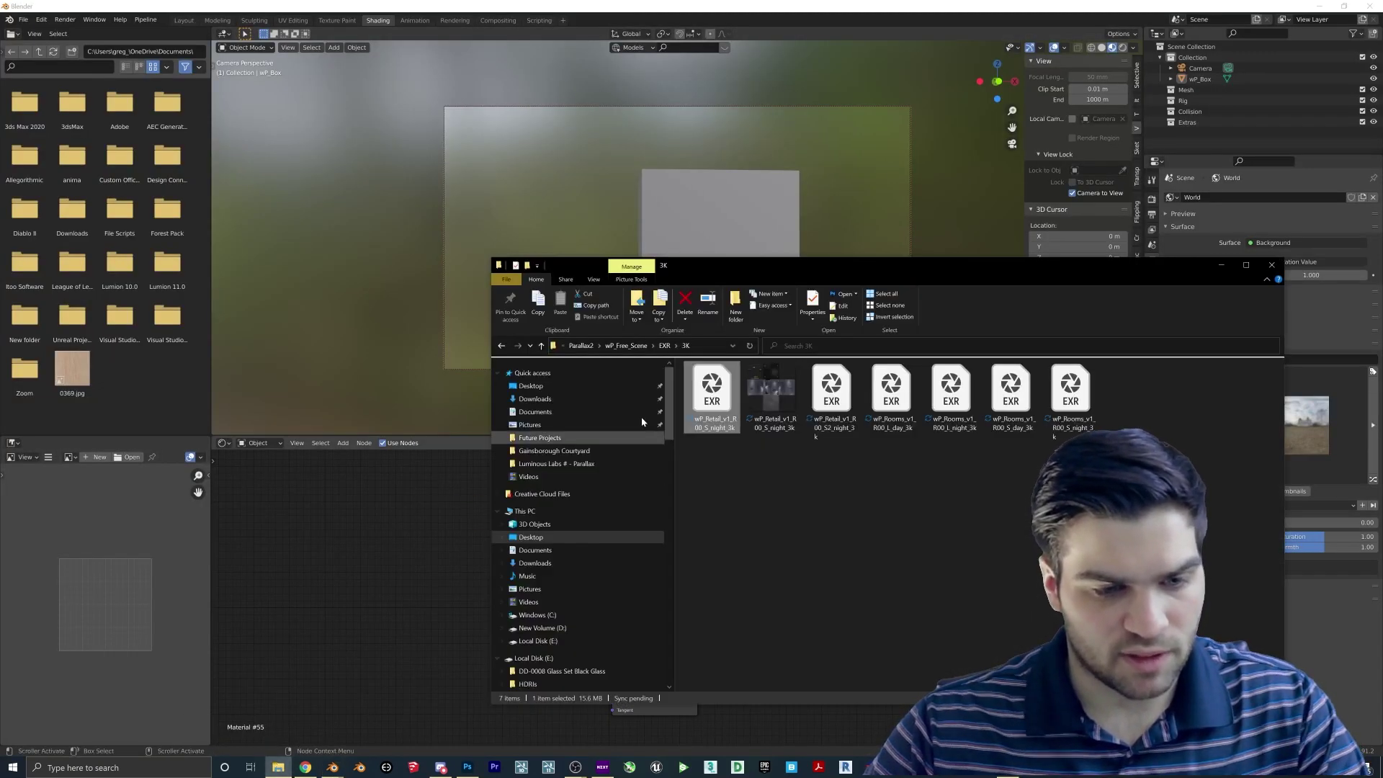
left_click(534, 398)
left_click_drag(770, 405, 378, 533)
Connect the new texture's color to the shader's Base Color and Emission, and its alpha to Alpha.
left_click(482, 490)
left_click_drag(503, 495, 613, 541)
left_click_drag(519, 515, 612, 687)
left_click_drag(502, 536, 612, 687)
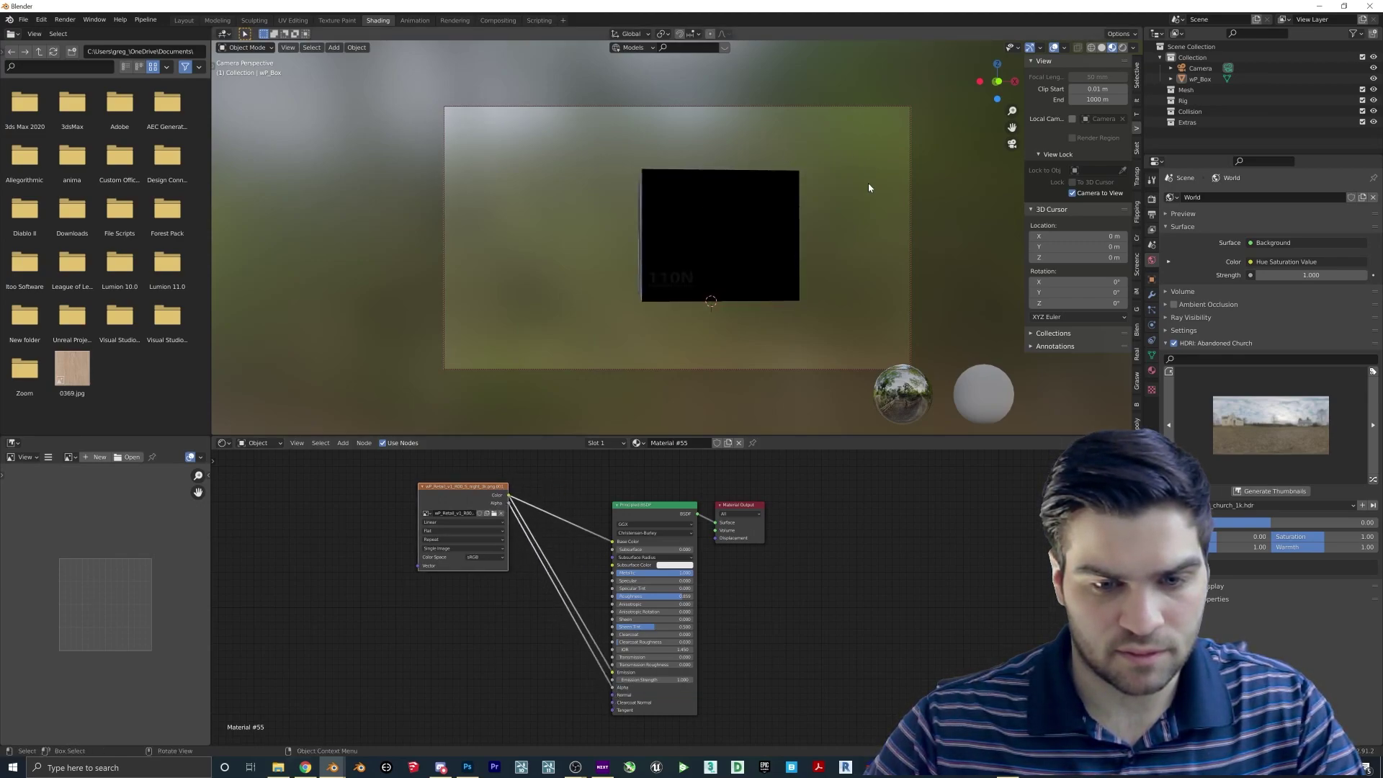
Turn the camera to a side angle of the box, render the image, and close the render after viewing it.
mouse_move(737, 223)
middle_mouse_down()
mouse_move(780, 228)
mouse_move(732, 229)
middle_mouse_up()
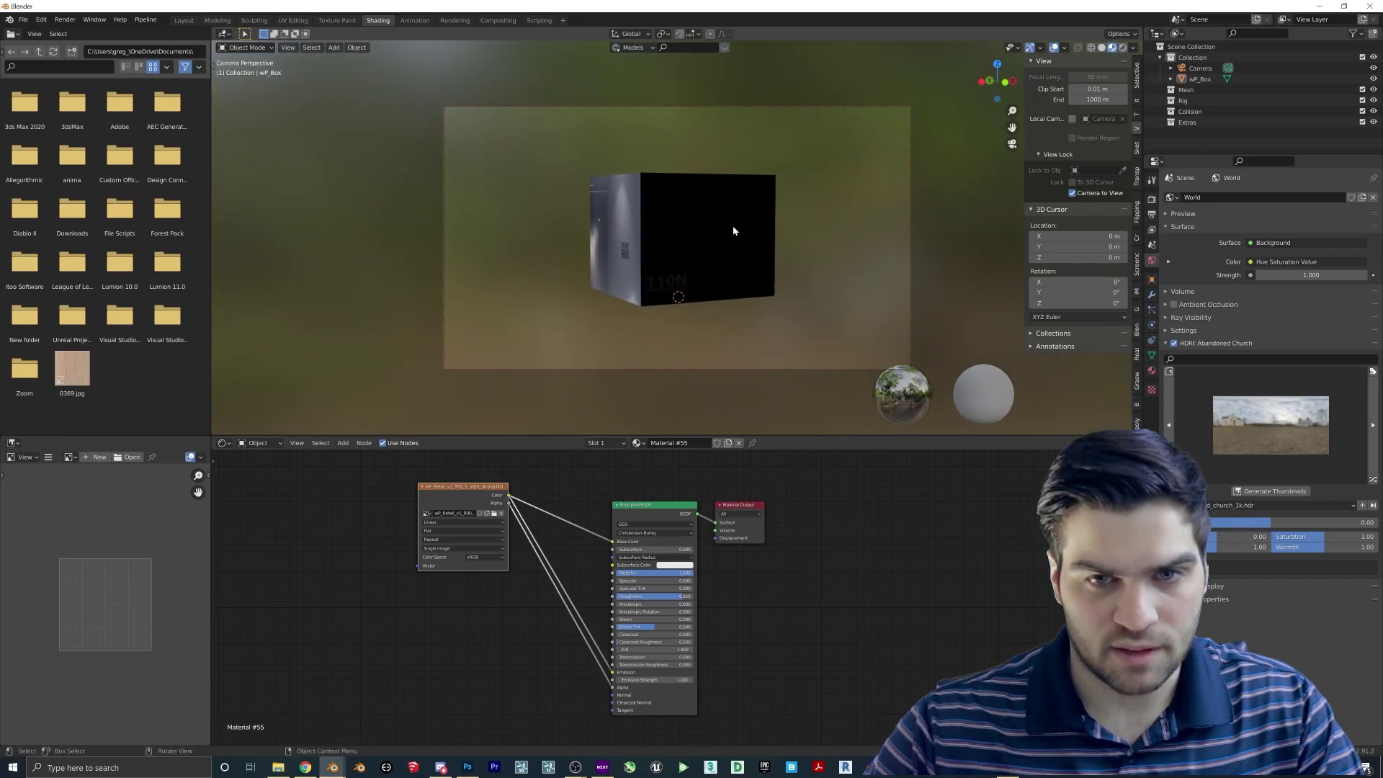
mouse_move(835, 294)
middle_mouse_down()
mouse_move(607, 295)
mouse_move(836, 289)
middle_mouse_up()
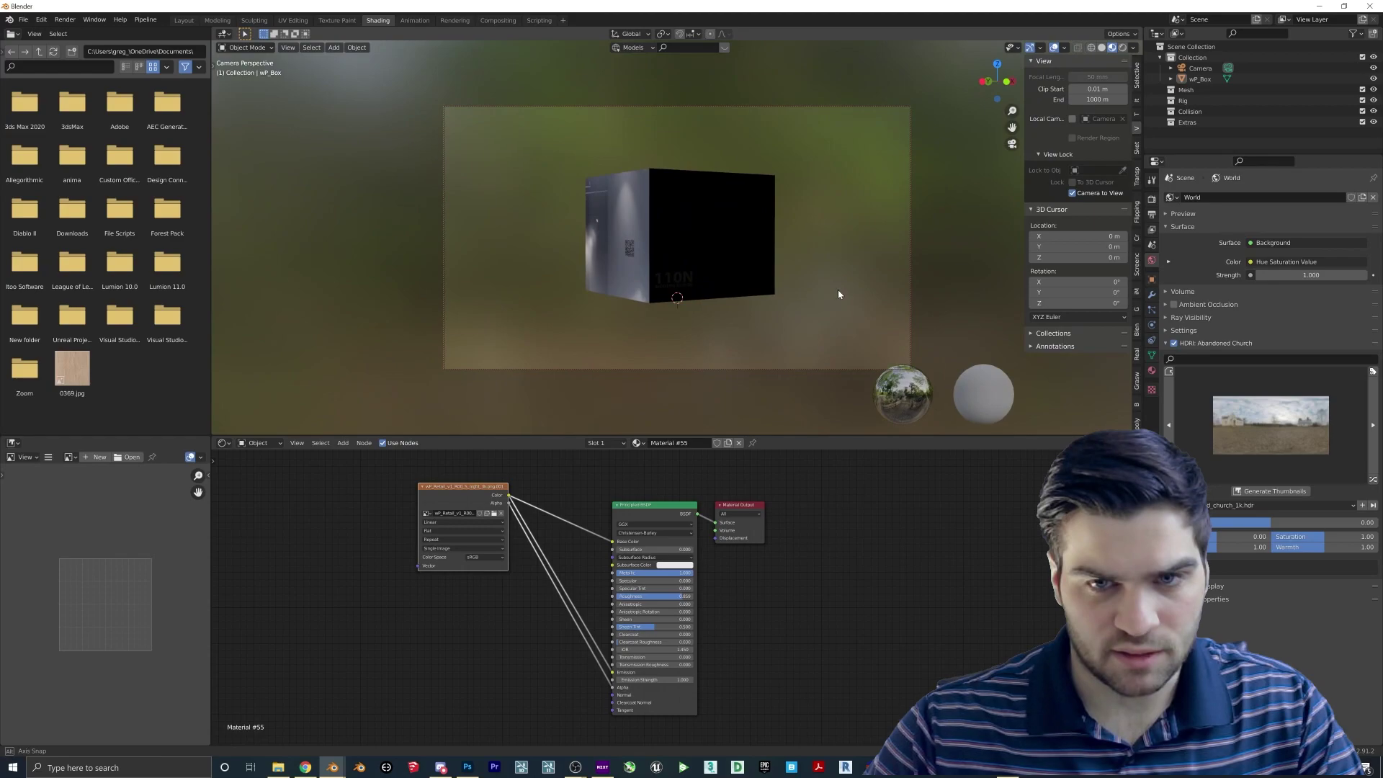
key("F12")
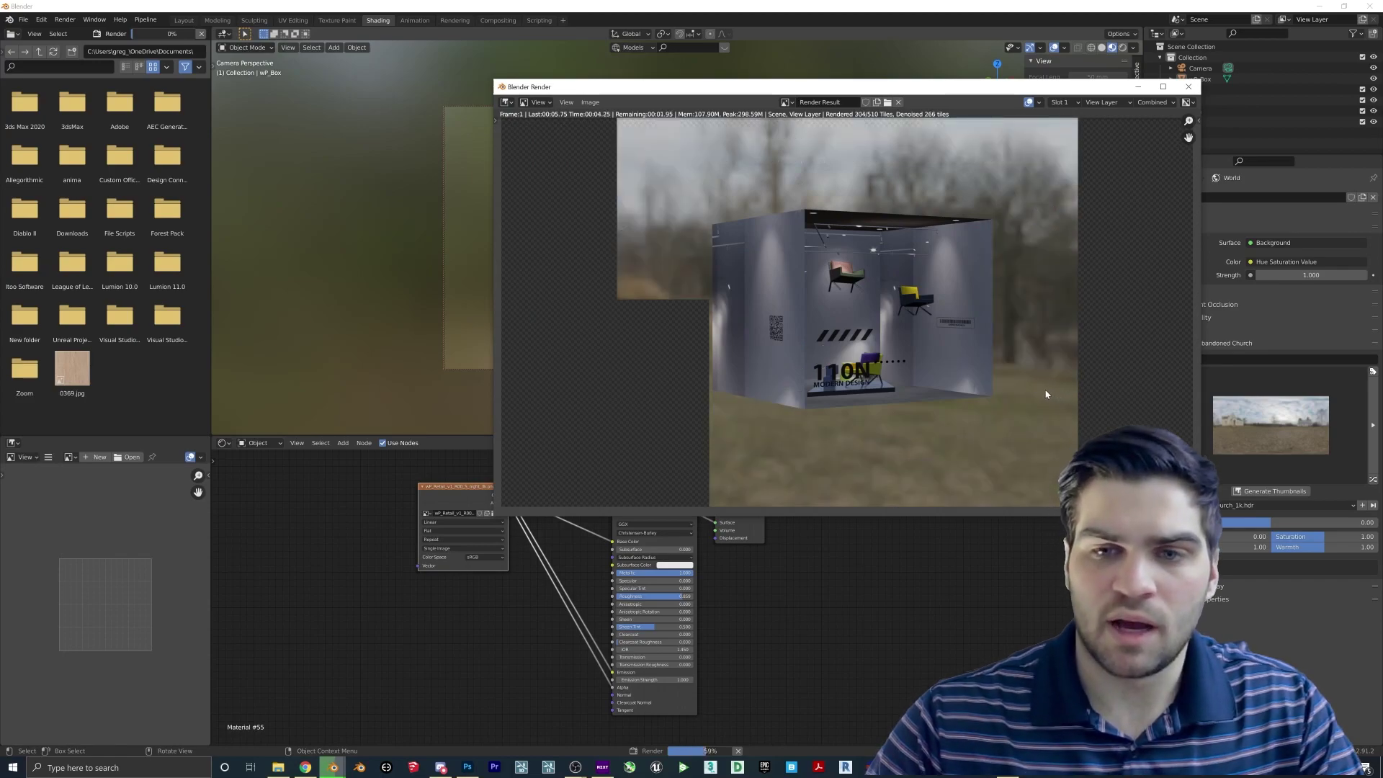
key("Escape")
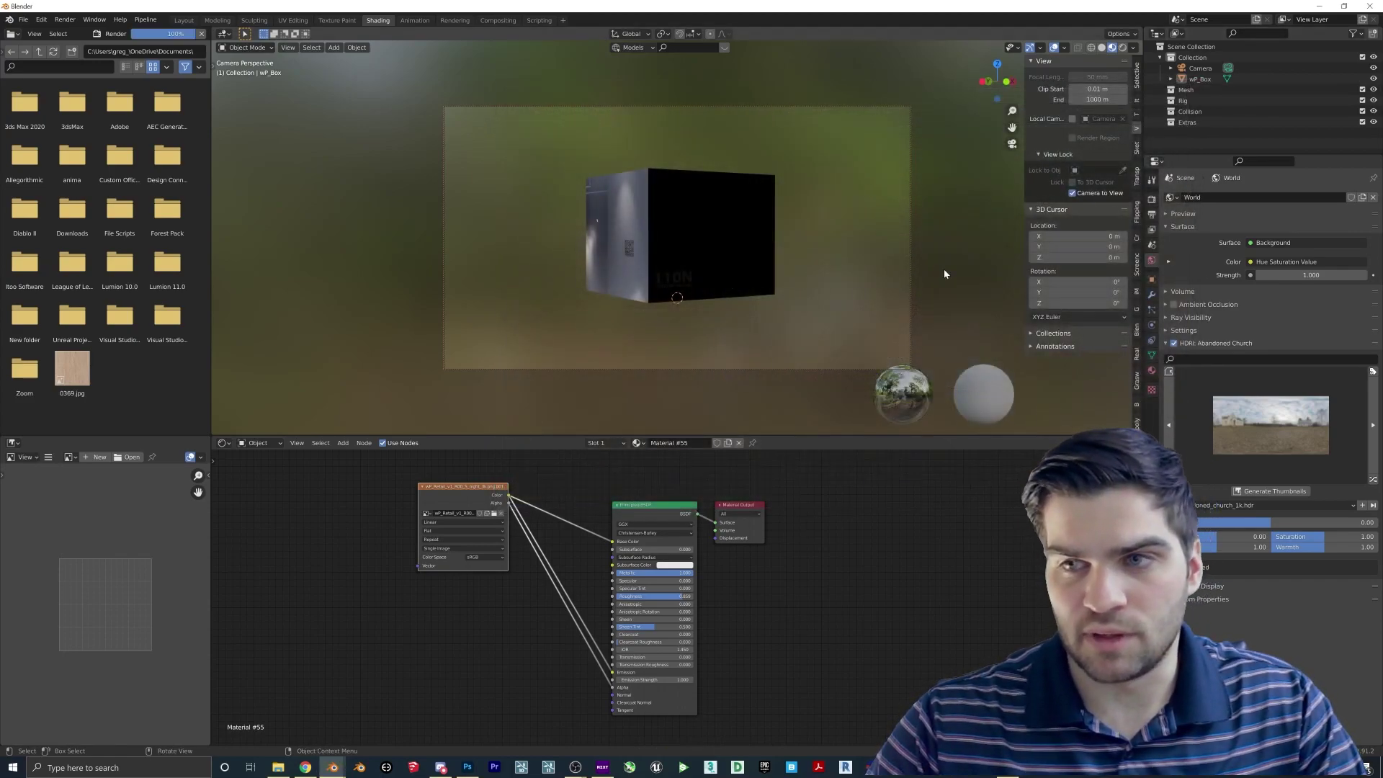